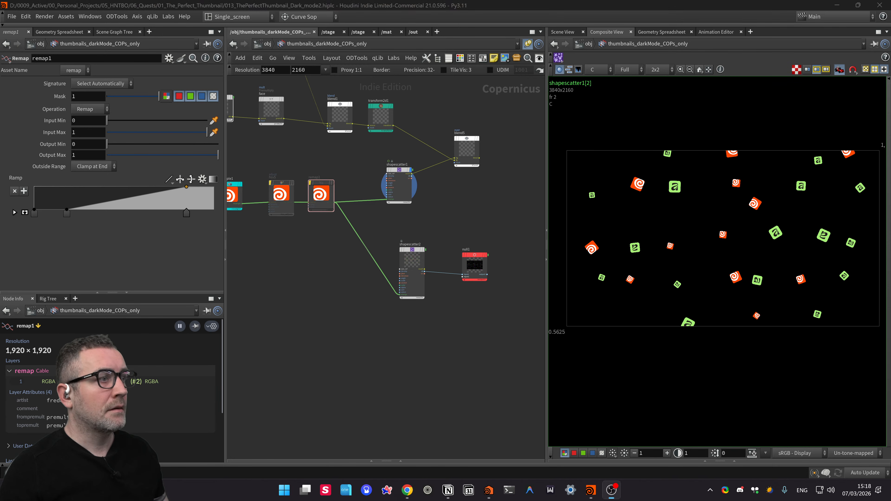
Step: Switch to the whiteboard on the other desktop and review the notes under 02/03/2026 and 07/03/2026
key(alt+Tab)
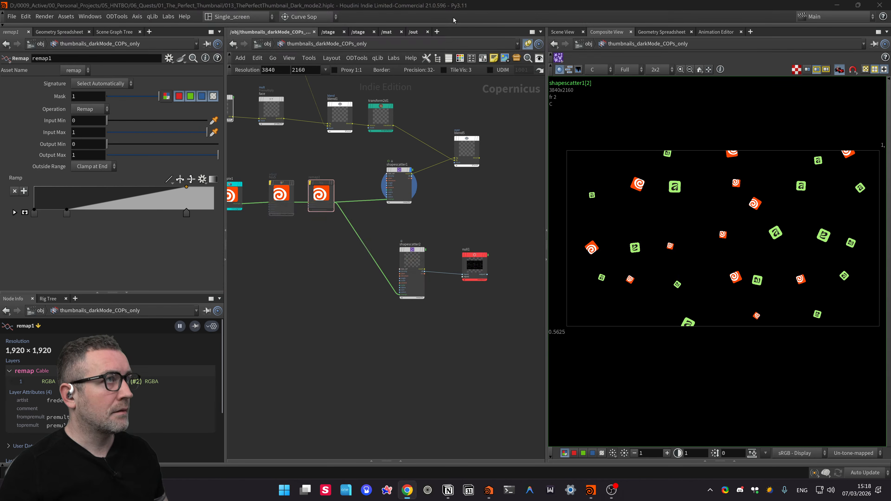
key(alt+Tab)
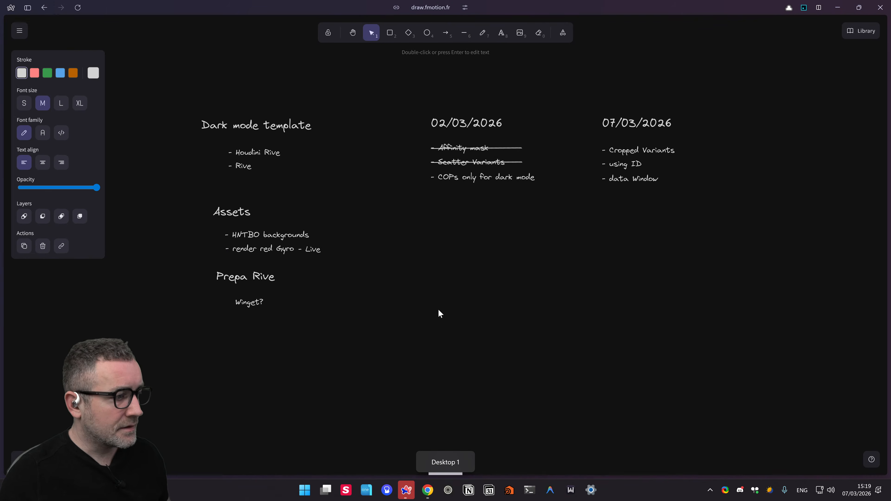
key(ctrl+super+Left)
scroll(626, 260, right, 5)
scroll(627, 259, up, 2)
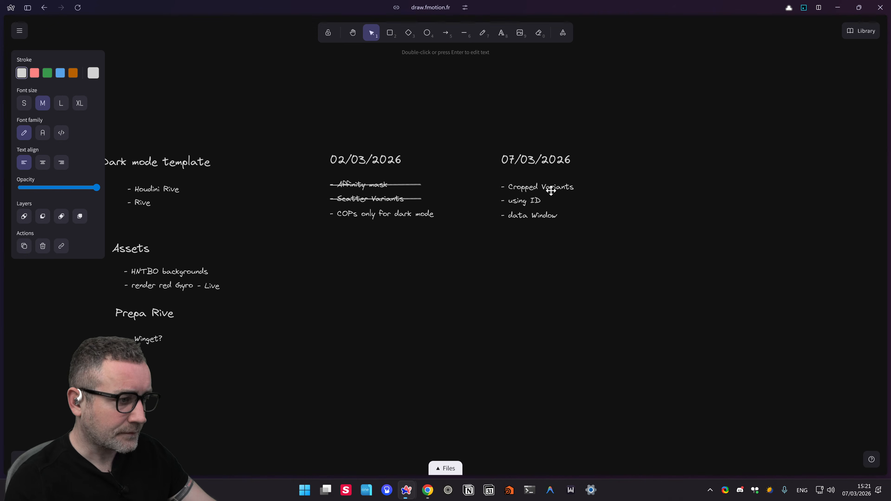
shift+scroll(596, 198, right, 4)
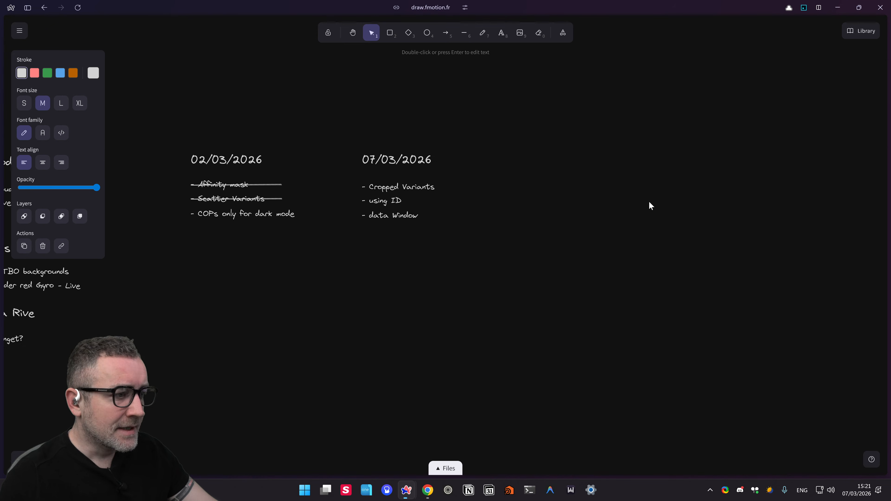
shift+scroll(467, 189, left, 2)
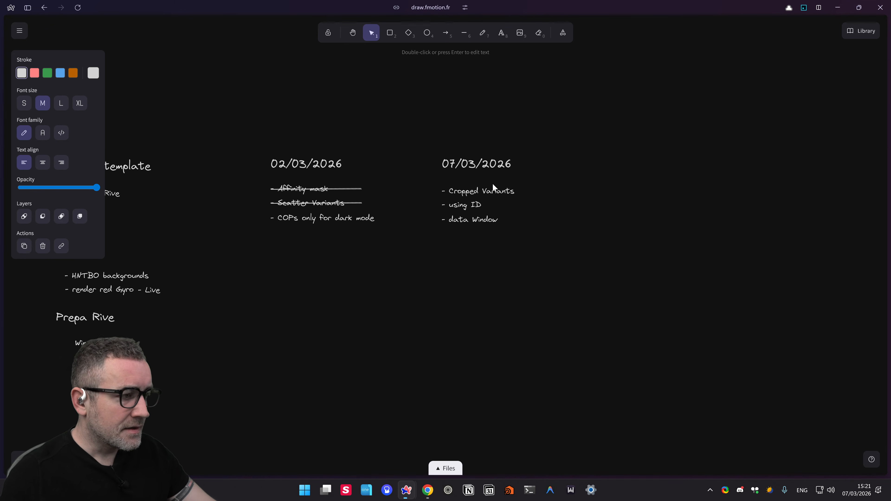
shift+scroll(617, 206, left, 1)
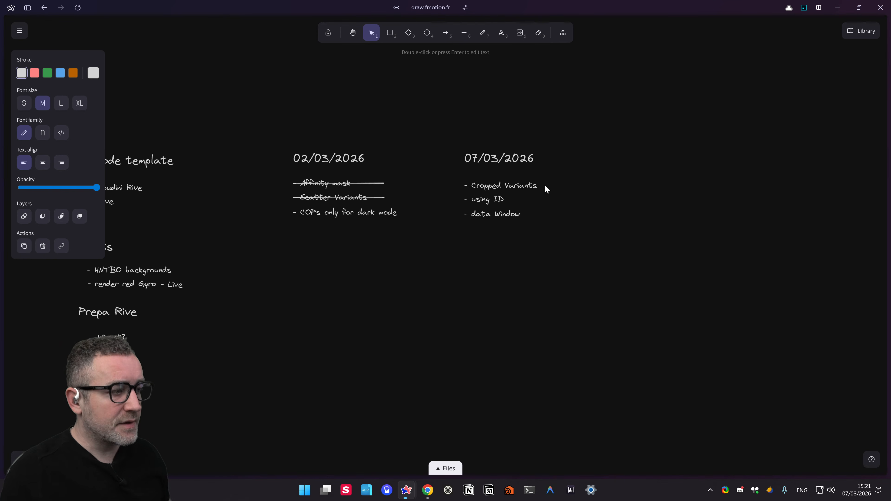
ctrl+scroll(490, 183, up, 1)
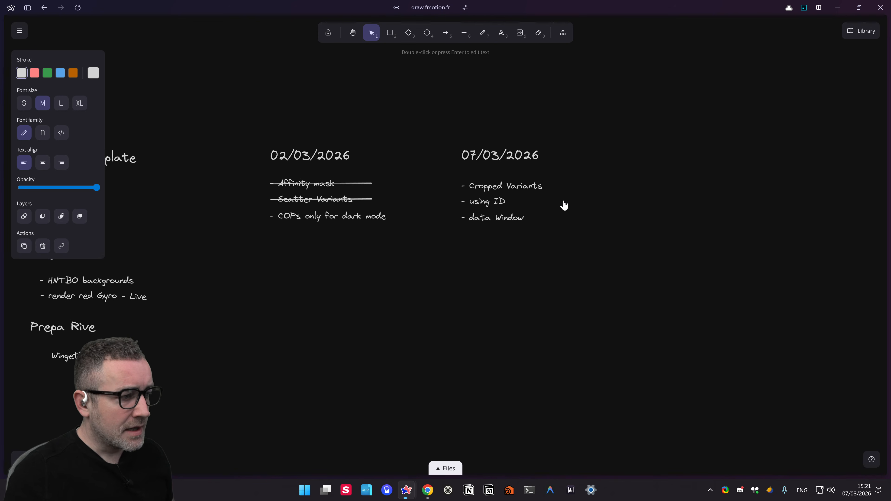
scroll(550, 188, down, 1)
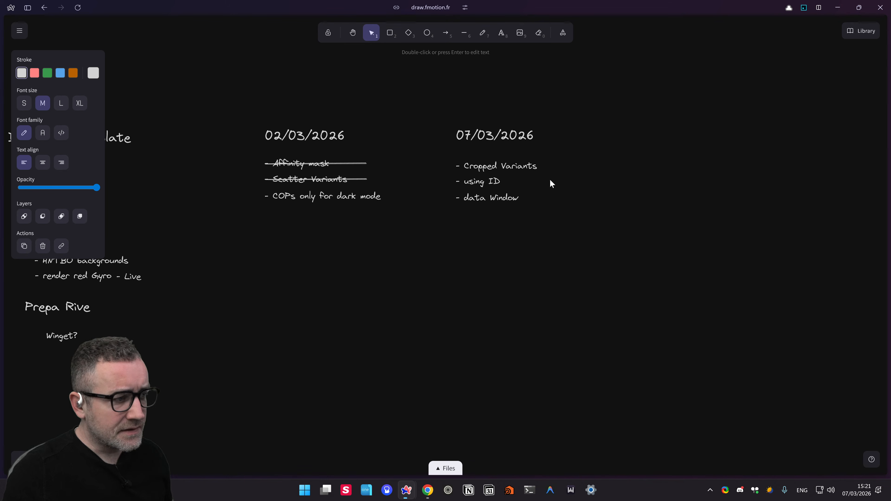
Step: Nudge the "using ID" note slightly down in the 07/03/2026 list
click(481, 175)
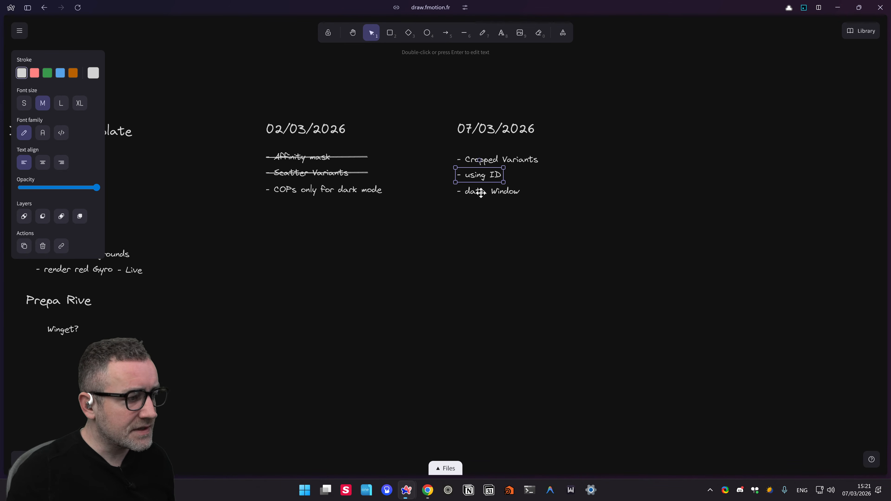
shift+click(481, 193)
click(509, 231)
drag(472, 176, 474, 179)
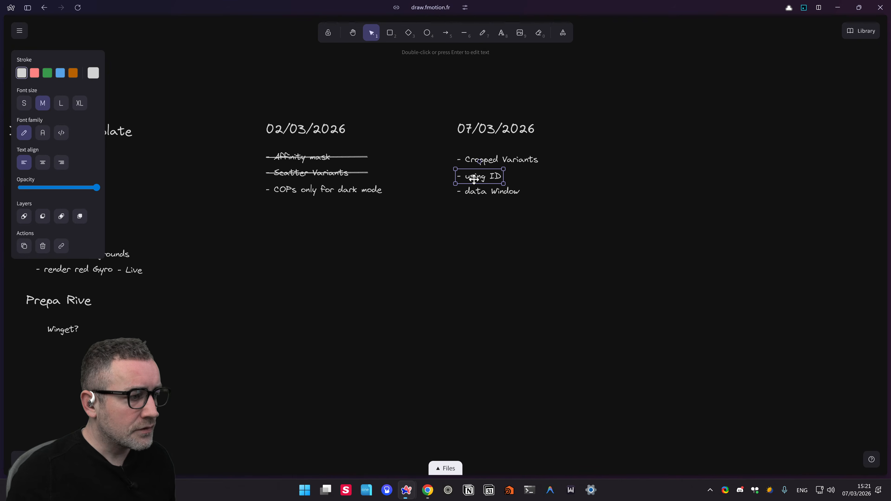
click(480, 216)
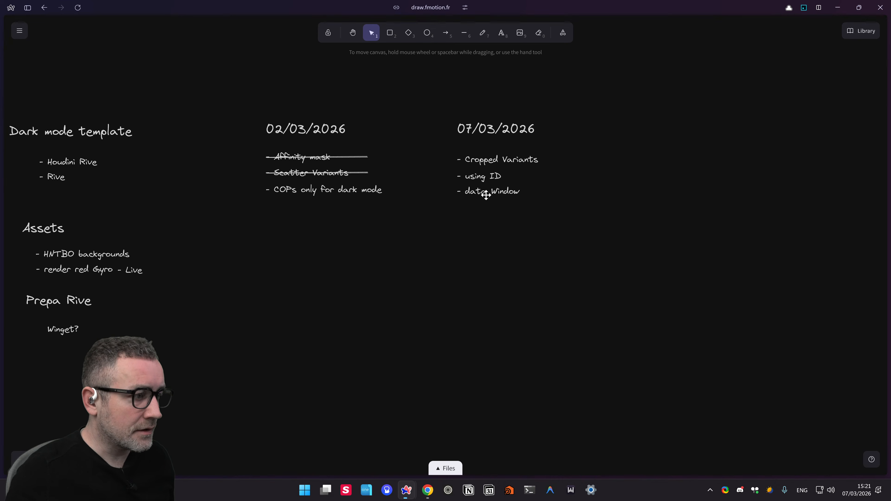
Step: Move the "data Window" note well below "using ID" to separate it from the other 07/03/2026 items
drag(487, 192, 488, 232)
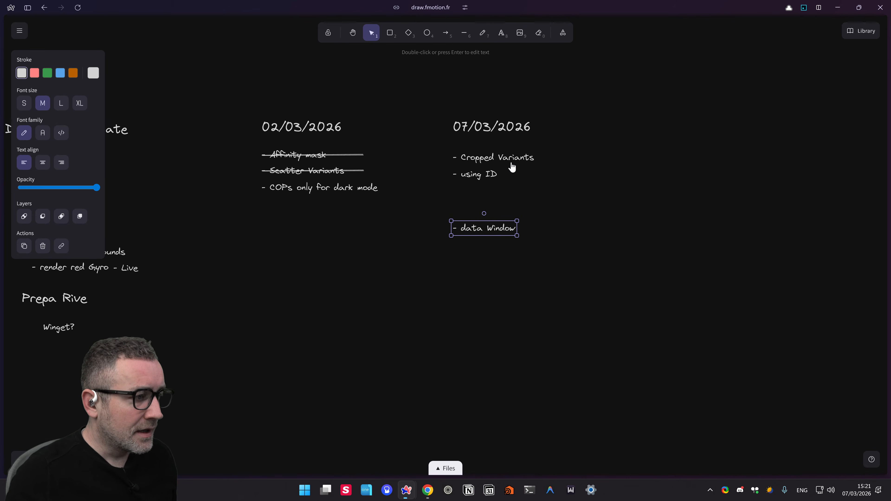
scroll(511, 167, down, 1)
click(454, 169)
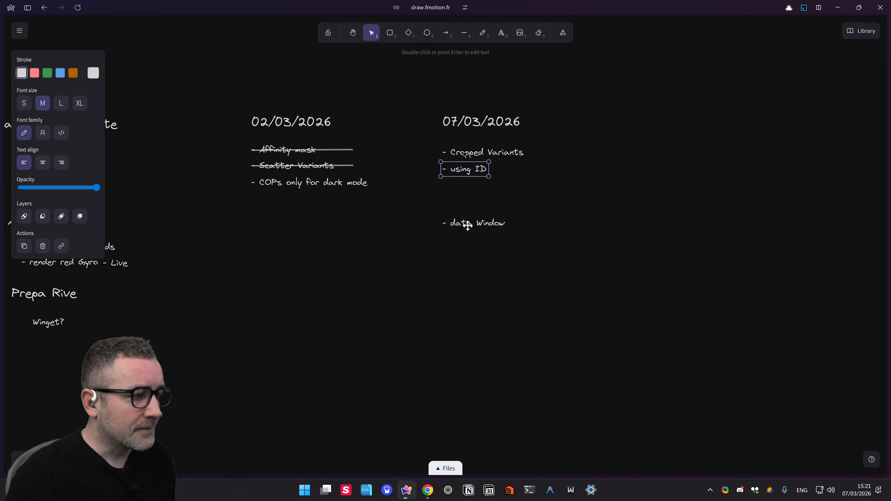
drag(471, 225, 472, 239)
scroll(484, 212, right, 1)
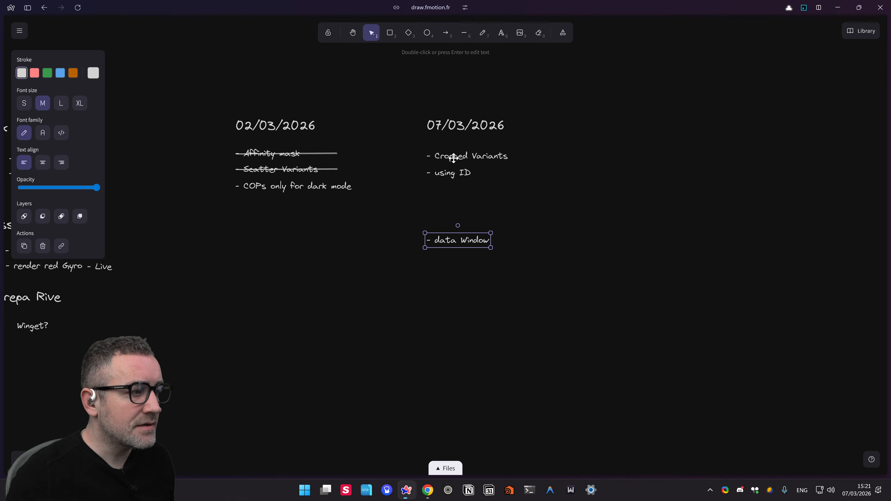
Step: Shift the "using ID" note a little lower to widen its gap from "Cropped Variants"
click(449, 158)
click(450, 178)
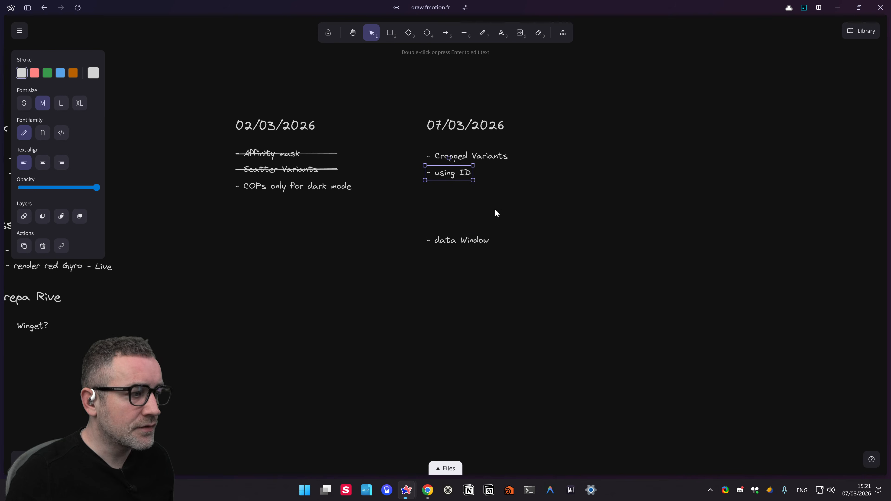
scroll(491, 214, right, 1)
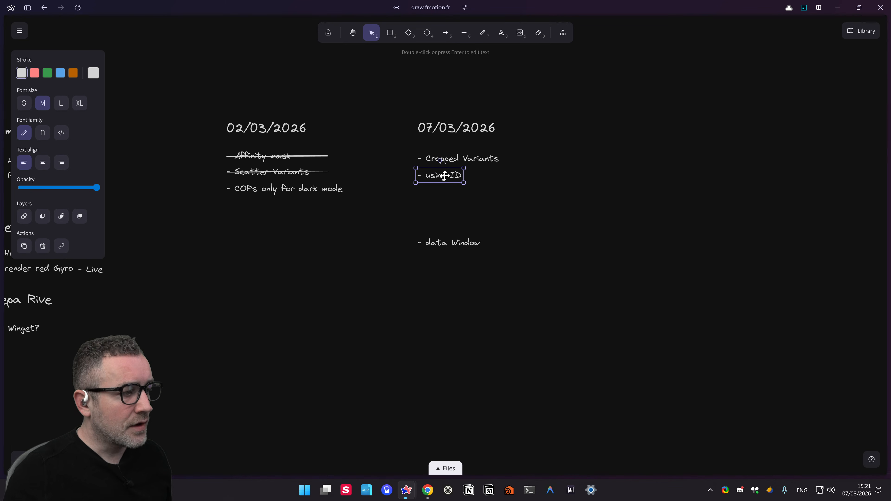
middle_drag(507, 222, 484, 212)
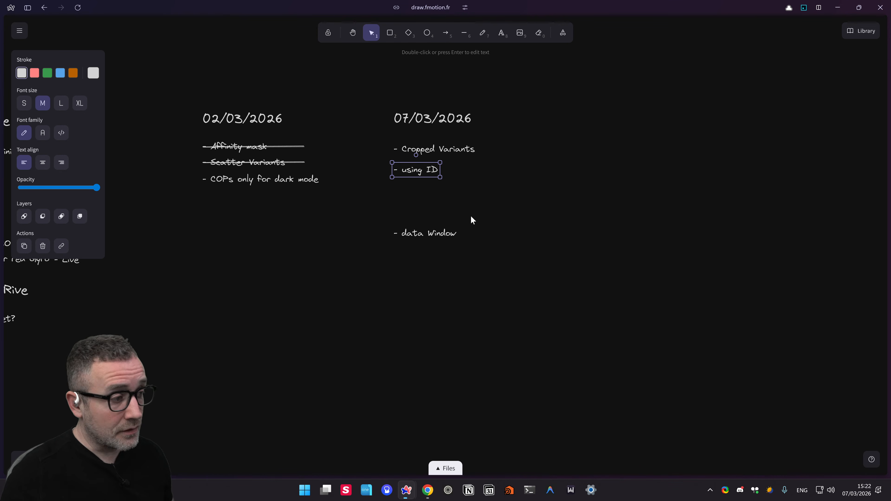
click(453, 212)
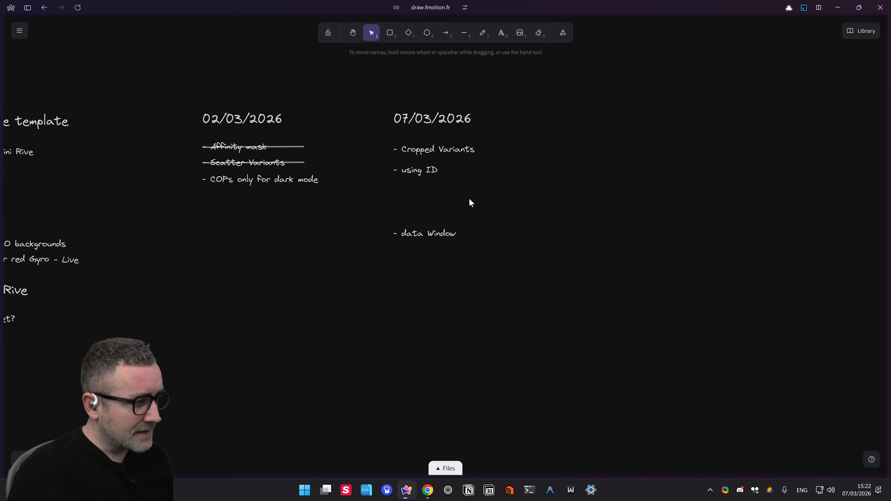
Step: Move the "data Window" note back up directly beneath "using ID" in the 07/03/2026 list
drag(420, 233, 416, 195)
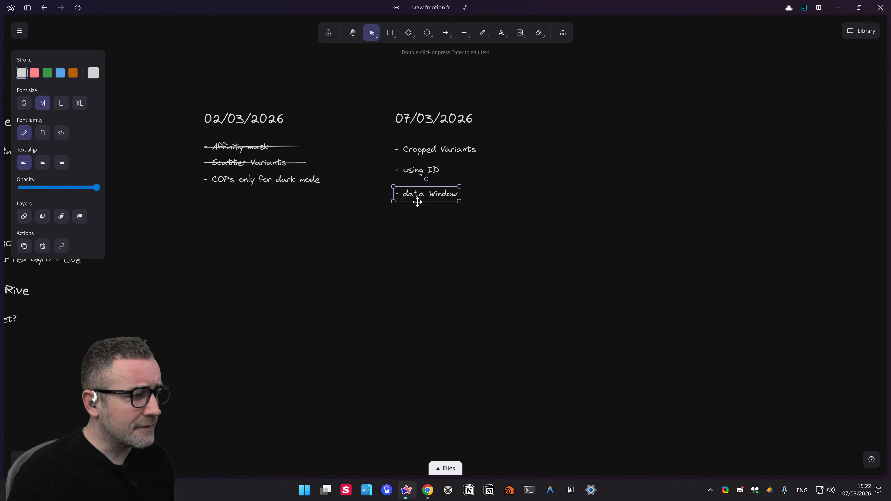
drag(417, 200, 416, 197)
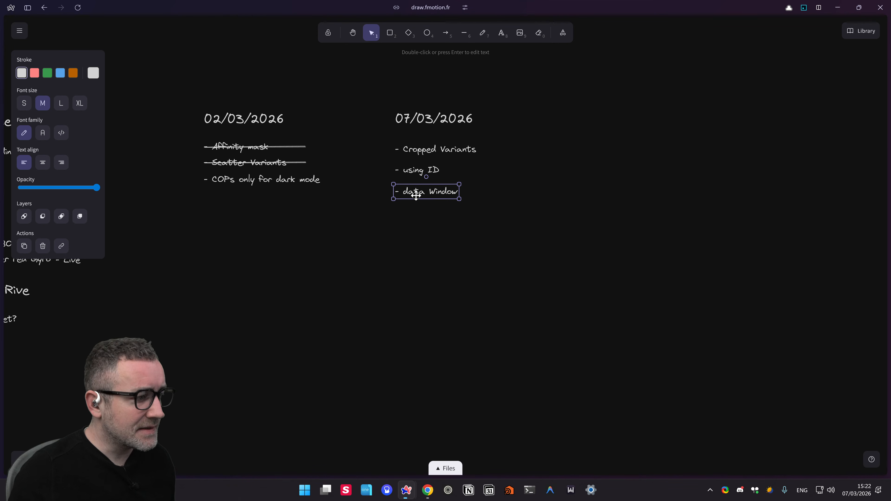
click(421, 230)
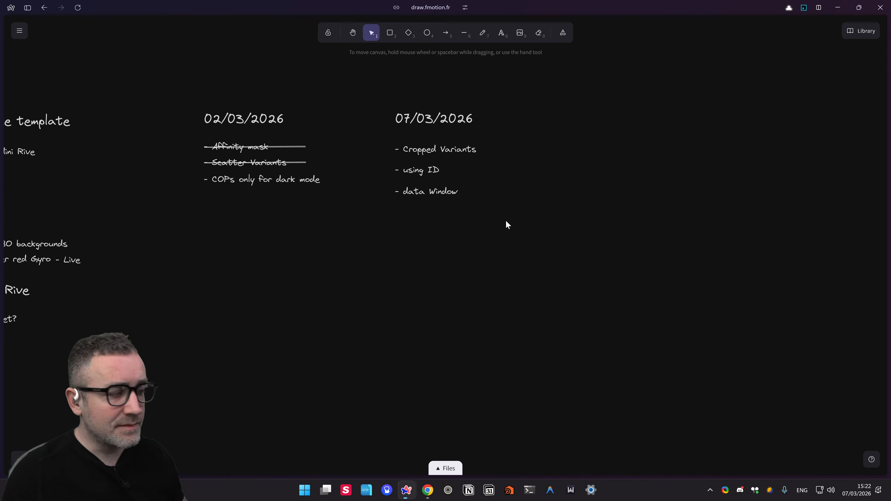
scroll(467, 228, right, 1)
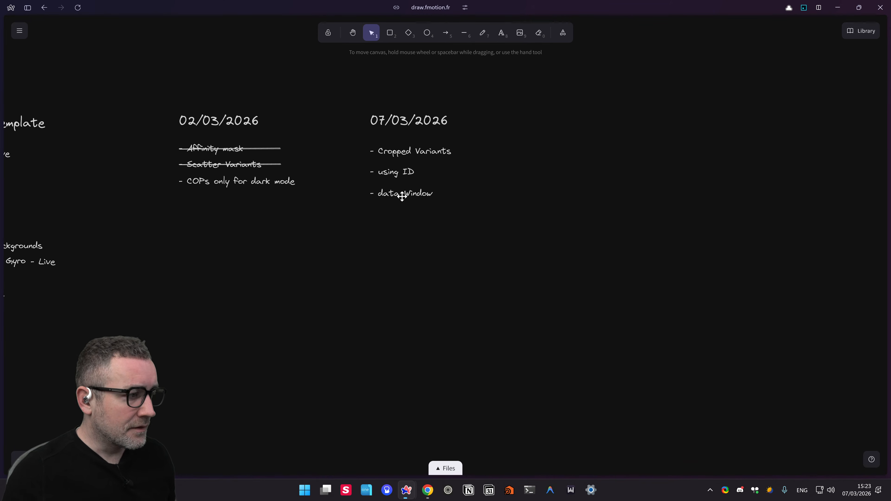
click(402, 189)
drag(402, 189, 402, 192)
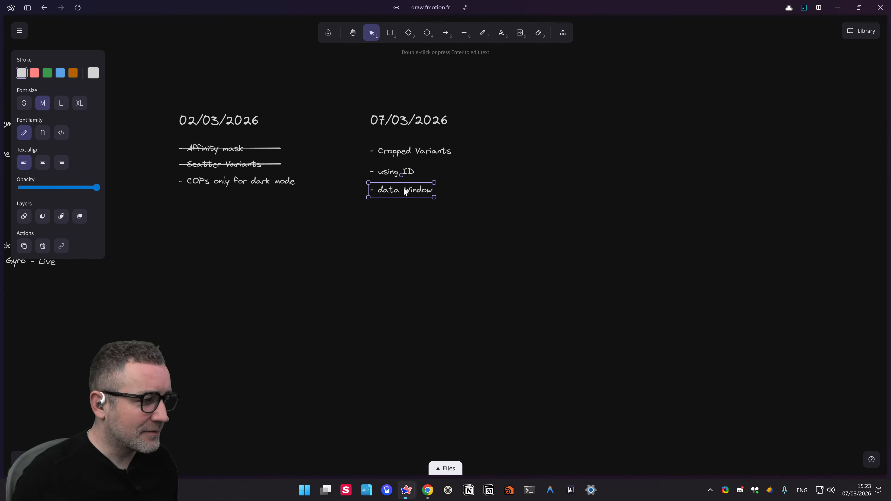
mouse_move(527, 223)
middle_down()
mouse_move(518, 213)
mouse_move(530, 224)
middle_up()
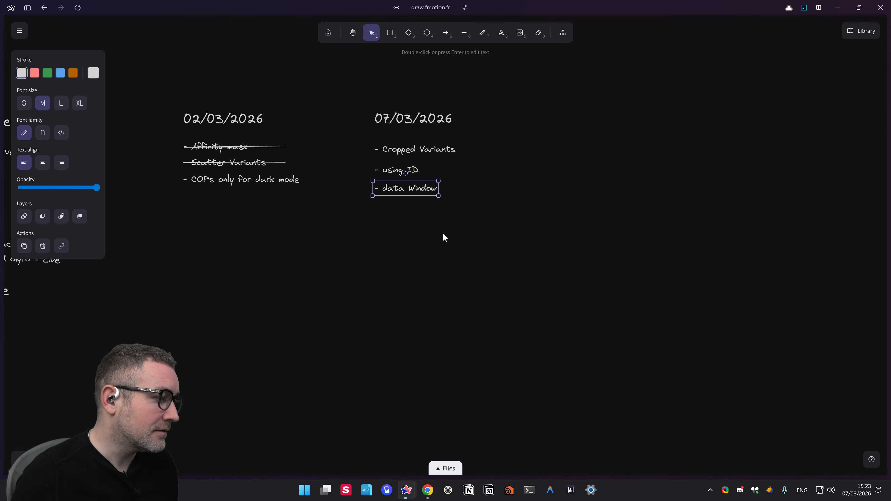
middle_drag(443, 234, 425, 241)
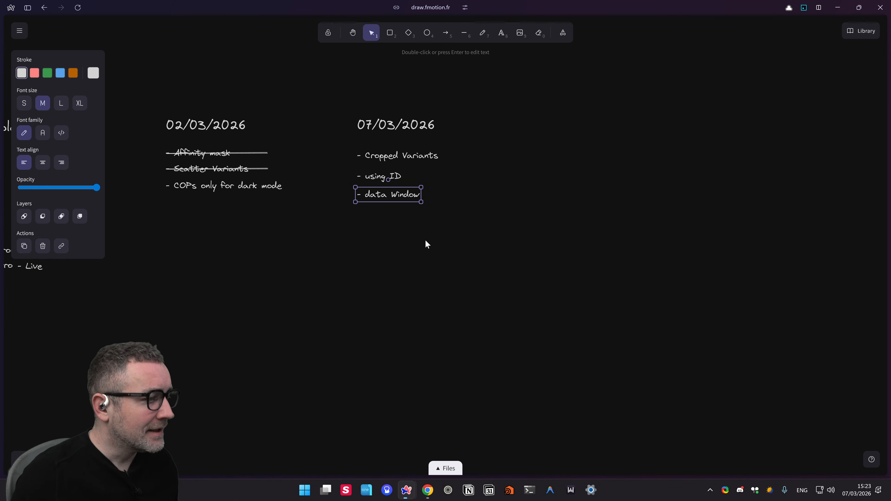
Step: Close the browser window showing YouTube Studio and switch back to Houdini on Desktop 2
key(alt+Tab)
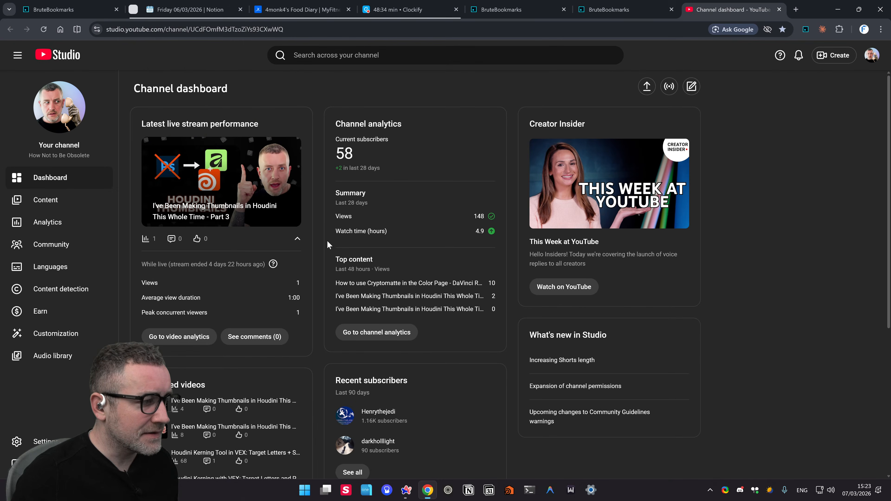
key(alt+Tab)
key(alt+Tab)
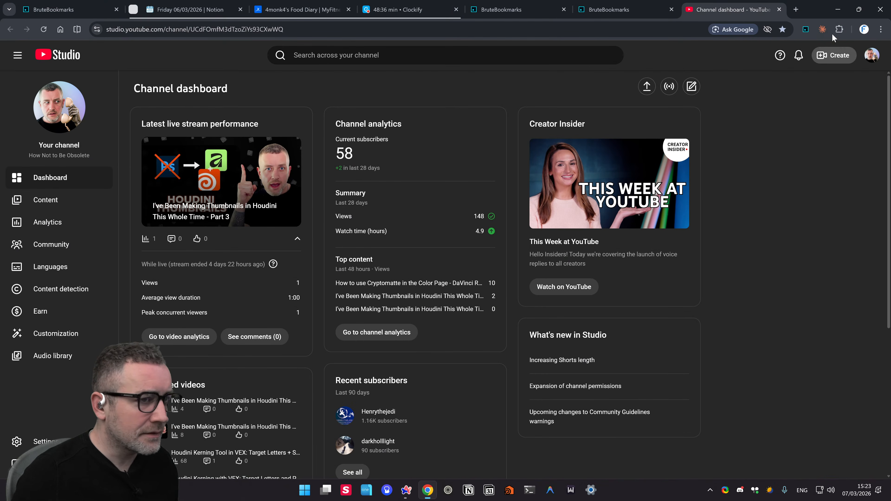
click(880, 11)
key(ctrl+super+Right)
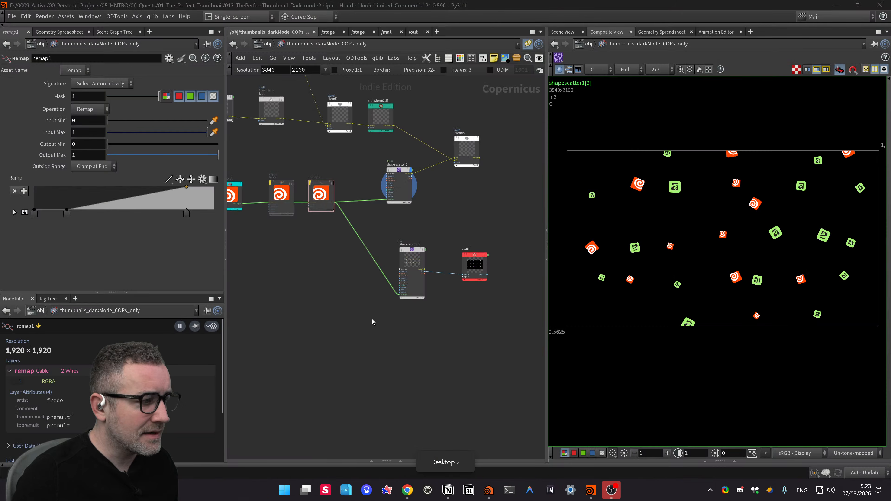
Step: Select the shapescatter1 node to show its parameters and examine its connections with remap1, shapescatter2 and blend5
middle_drag(416, 314, 395, 290)
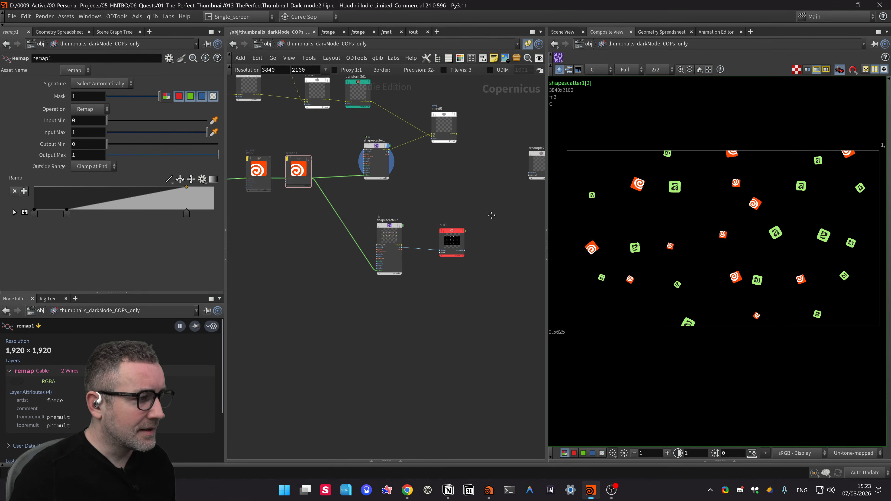
middle_drag(492, 213, 479, 159)
middle_drag(390, 120, 435, 201)
scroll(398, 186, up, 3)
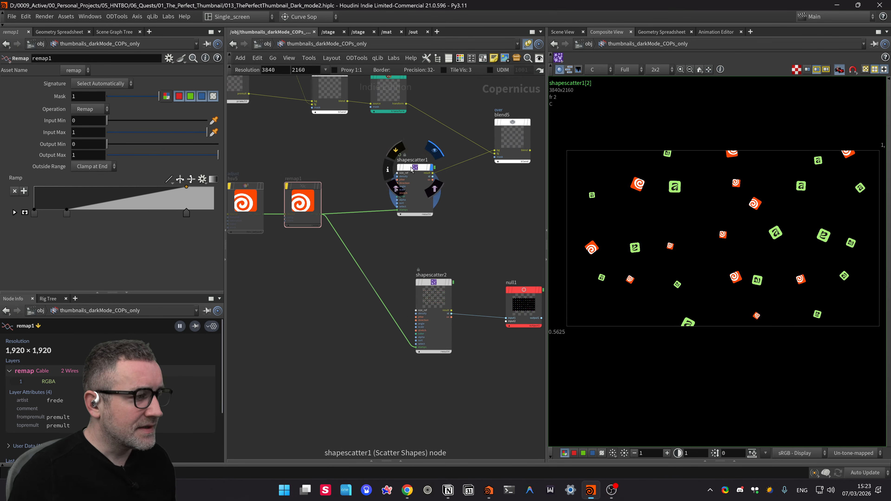
drag(411, 172, 390, 184)
scroll(480, 229, up, 3)
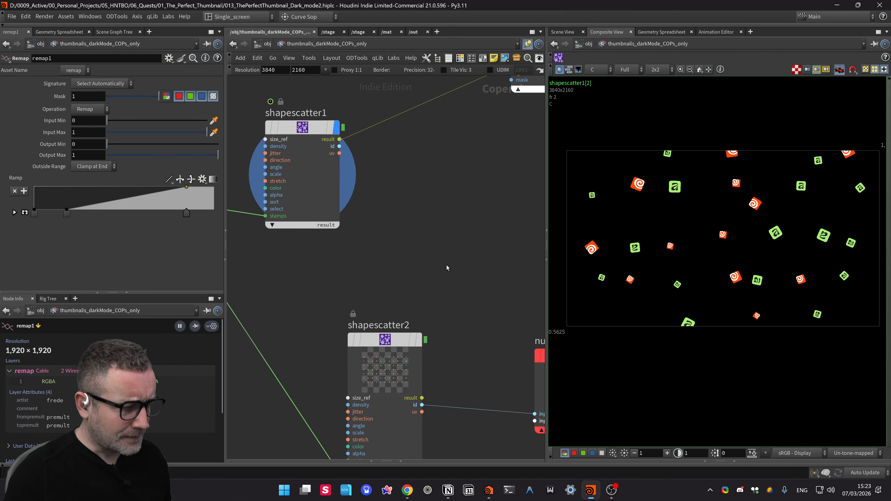
scroll(456, 299, down, 1)
middle_drag(460, 291, 437, 253)
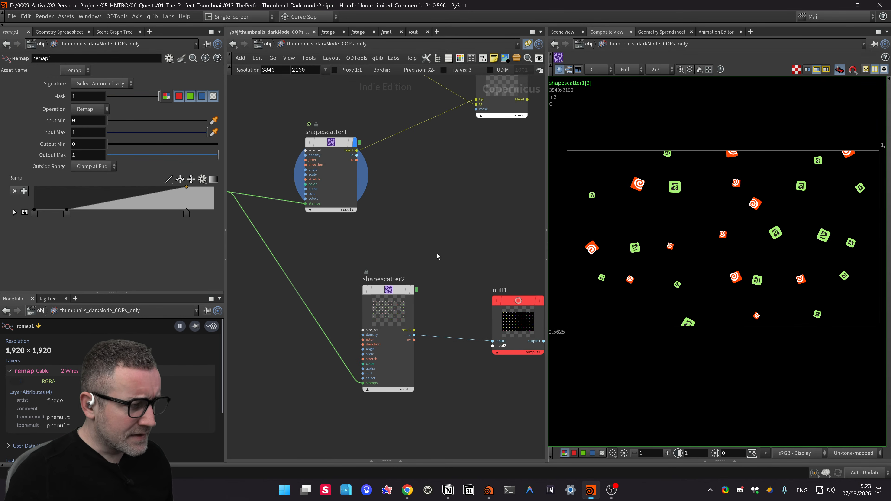
click(326, 182)
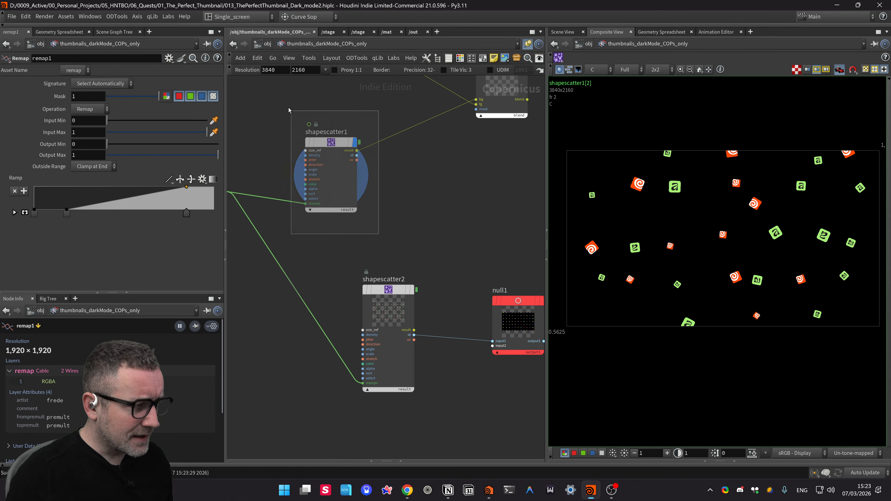
scroll(271, 185, up, 2)
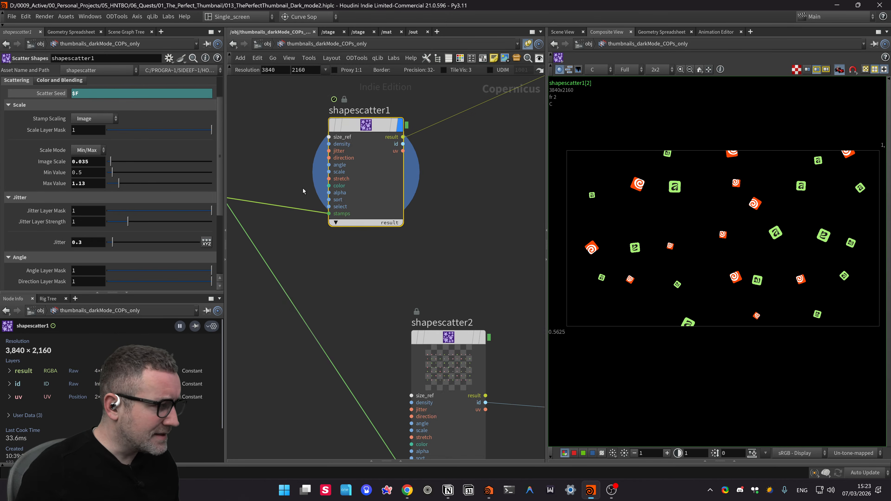
scroll(302, 190, down, 3)
middle_drag(302, 191, 335, 236)
scroll(111, 171, up, 2)
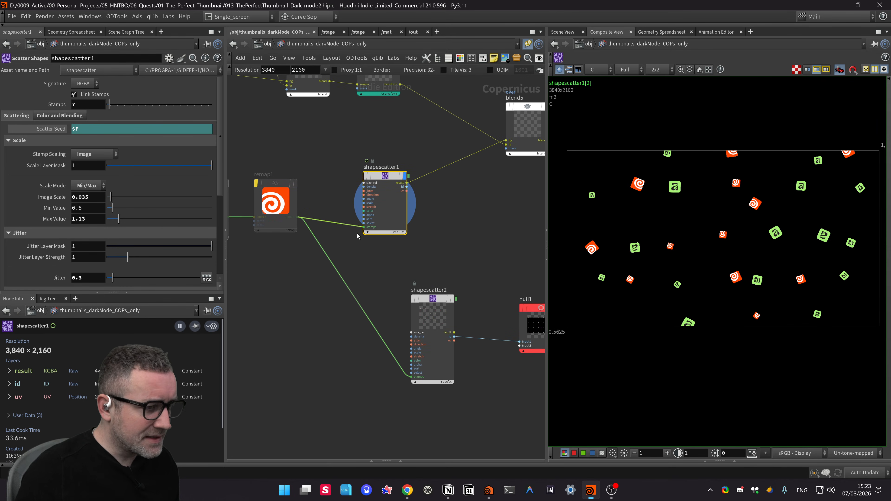
Step: Display shapescatter2's output in the composite view and set shapescatter1's Stamps to 1
middle_drag(455, 300, 444, 224)
click(400, 272)
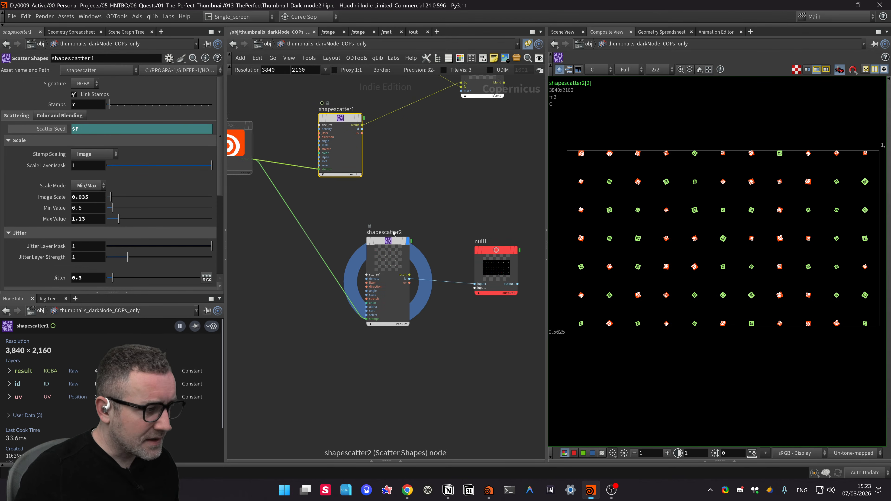
scroll(407, 233, up, 2)
scroll(408, 233, up, 3)
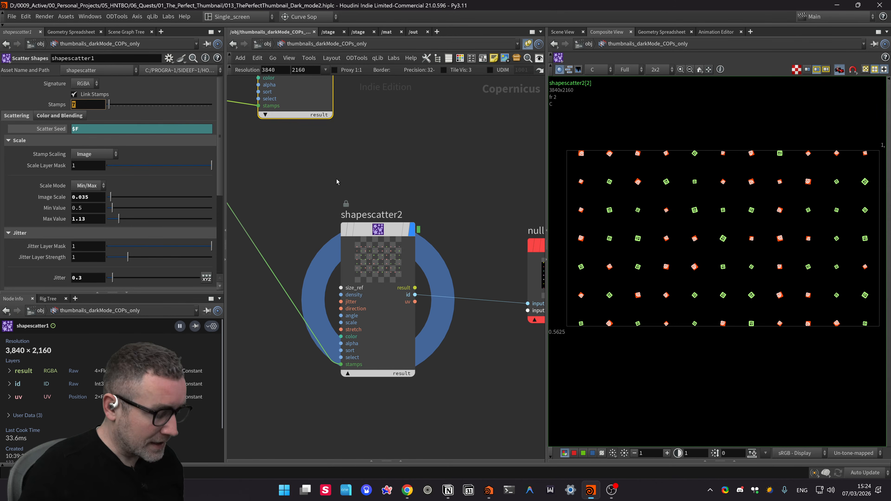
key(BackSpace)
text(1)
click(472, 187)
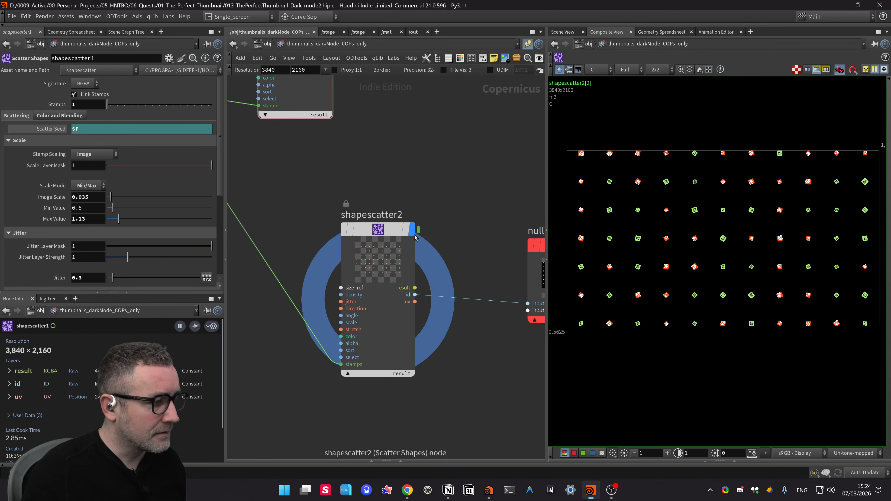
Step: Select the shapescatter2 node and set its Stamps to 1
click(386, 229)
middle_drag(436, 230, 394, 192)
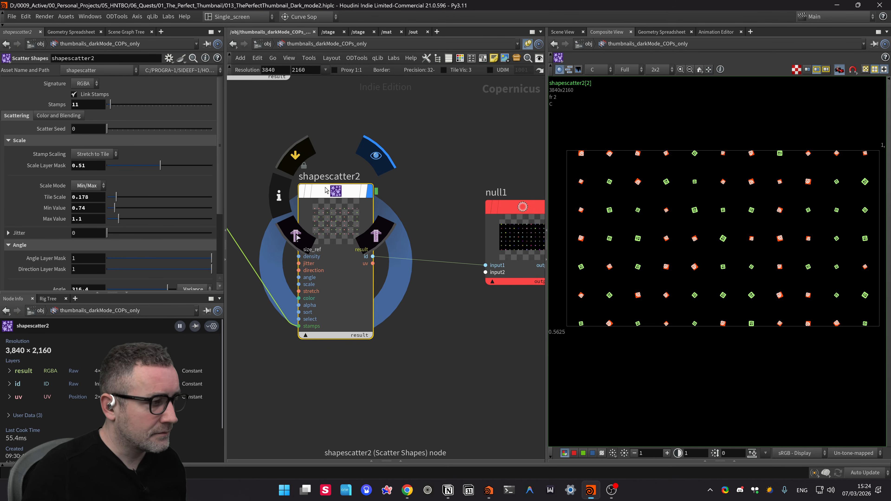
drag(336, 192, 343, 205)
middle_drag(427, 191, 403, 174)
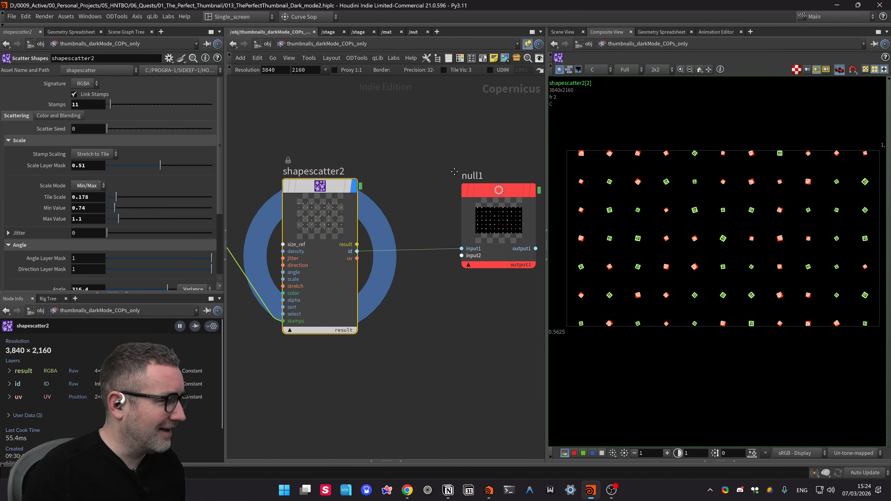
double_click(77, 106)
text(1)
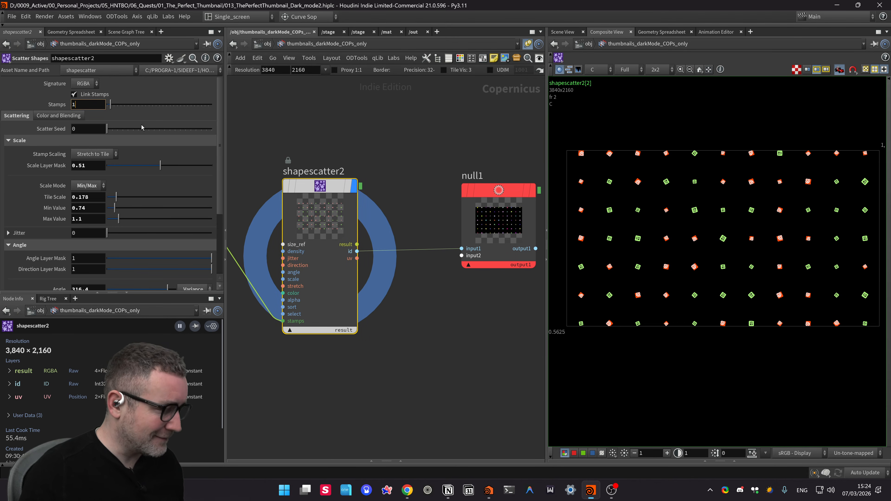
key(Return)
click(404, 161)
middle_drag(399, 173, 397, 161)
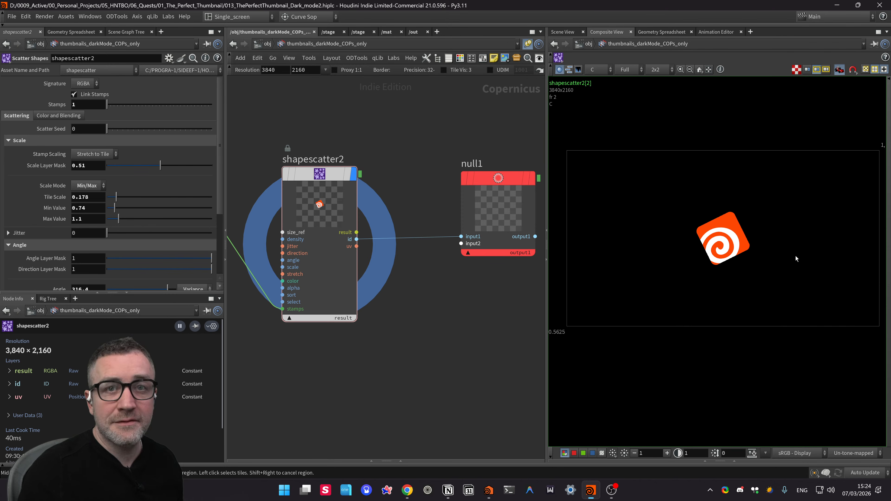
Step: Set shapescatter2's Stamps to 2 and save the scene
middle_drag(276, 140, 340, 210)
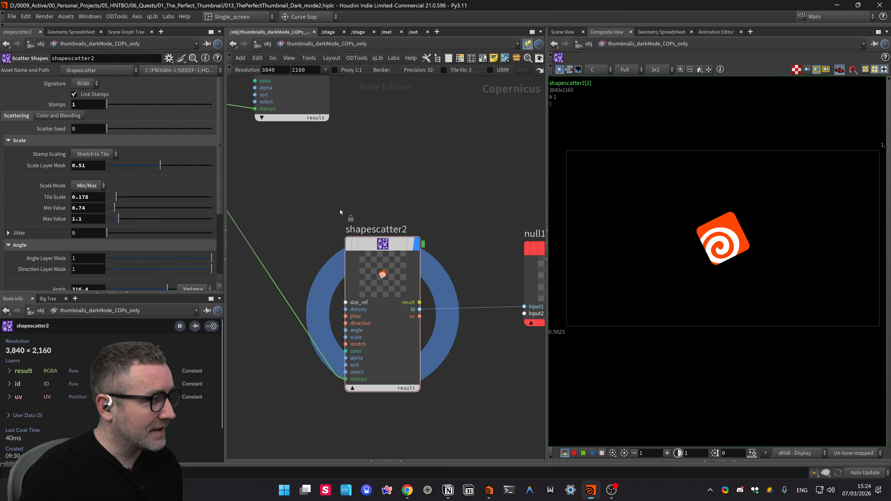
click(87, 106)
key(BackSpace)
text(2)
key(Return)
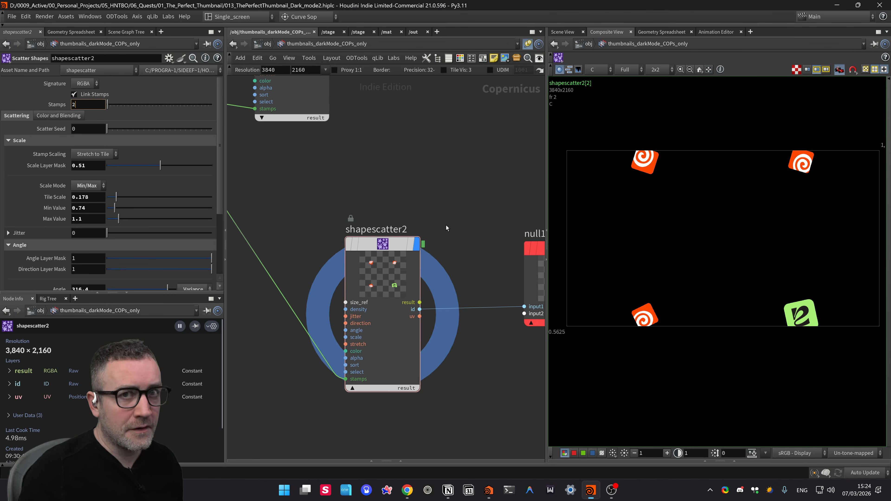
key(ctrl+s)
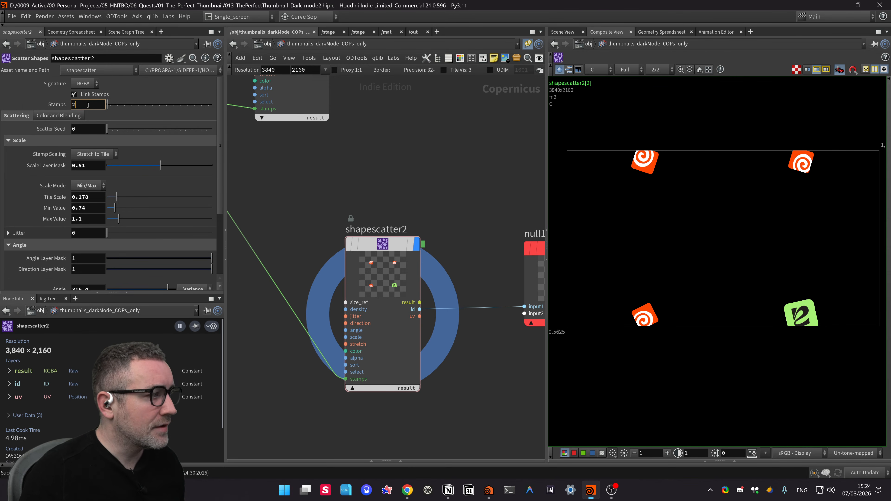
Step: Unlink shapescatter2's stamp counts and set Stamps X to 16 and Stamps Y to 9
click(86, 94)
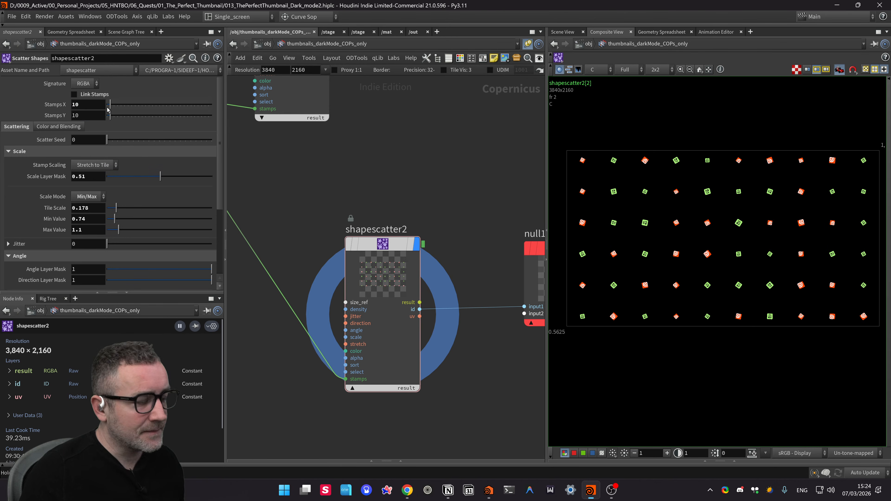
double_click(77, 104)
text(1)
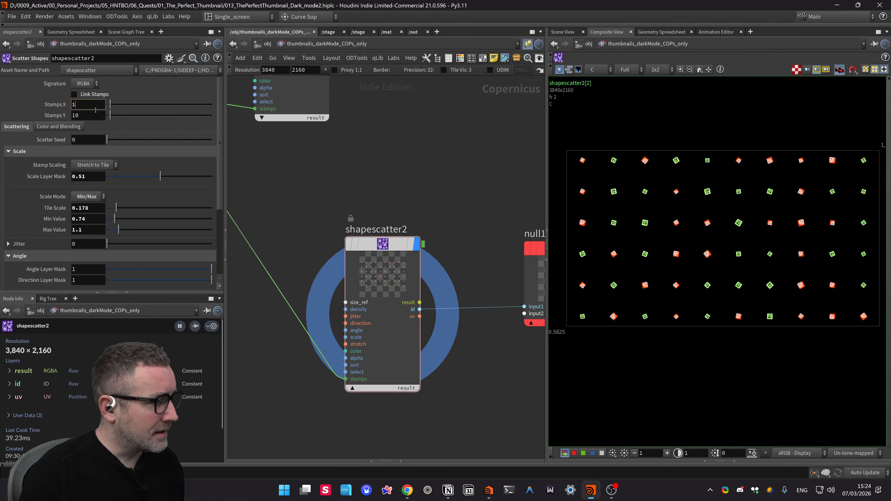
key(BackSpace)
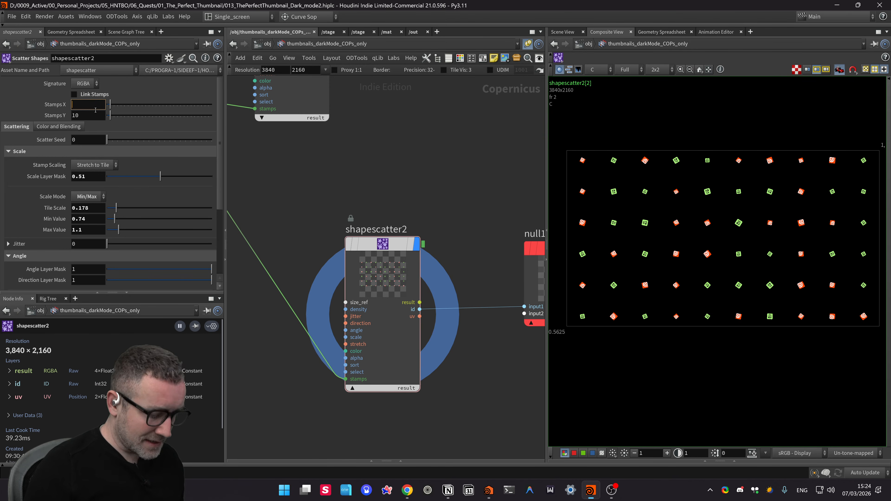
text(16)
key(Tab)
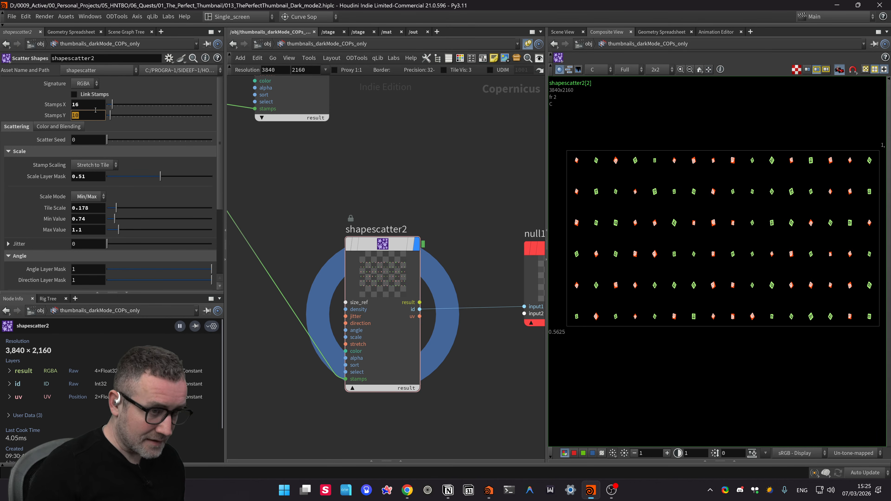
text(9)
key(Return)
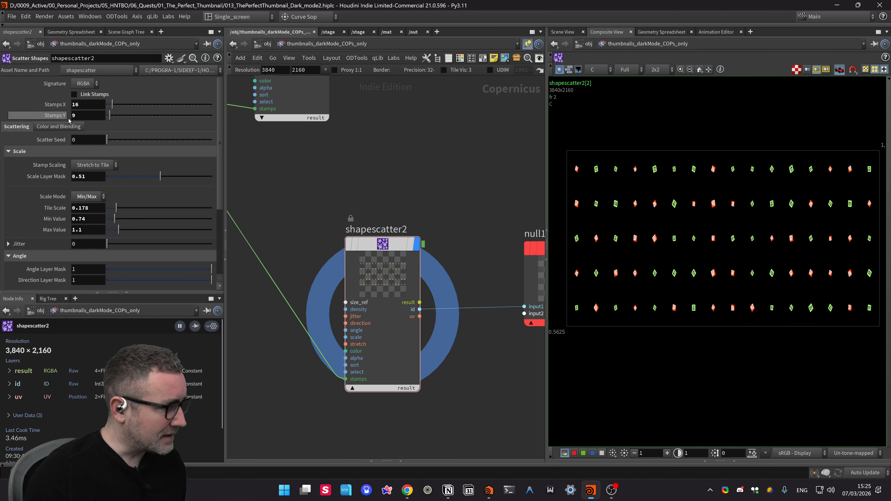
Step: Set shapescatter2's Stamps Y to 16 so it matches Stamps X
click(77, 104)
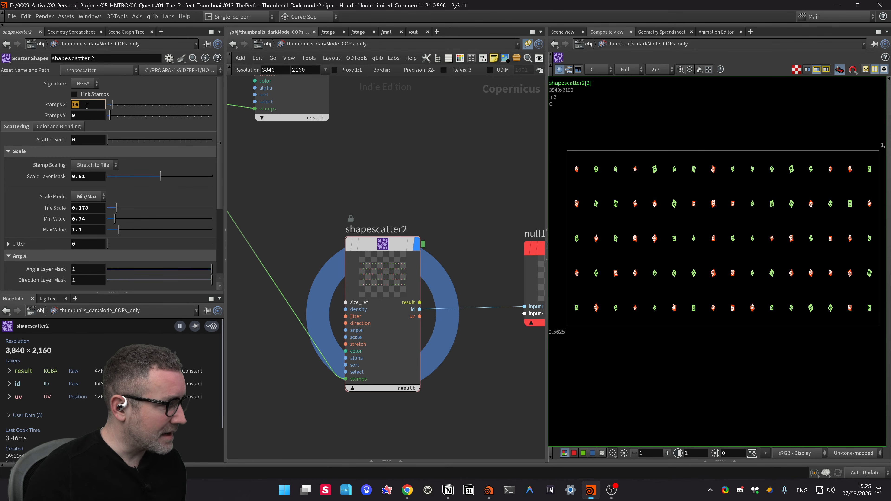
key(Tab)
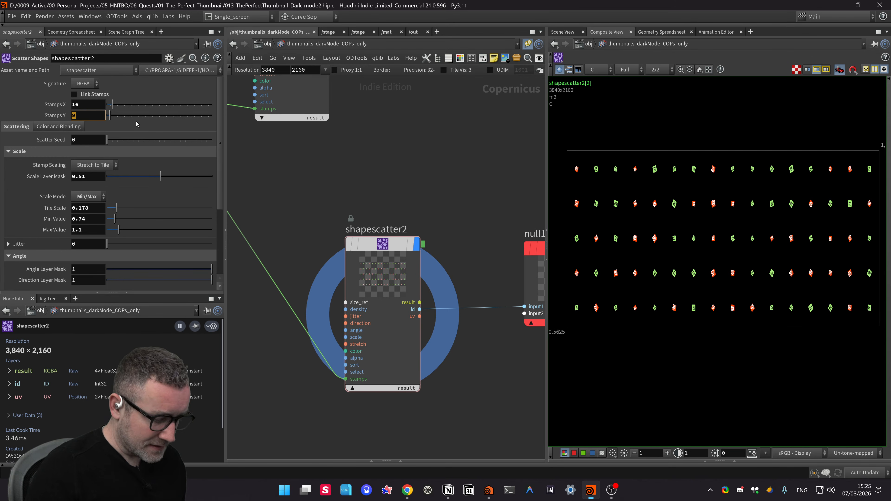
text(16)
key(Return)
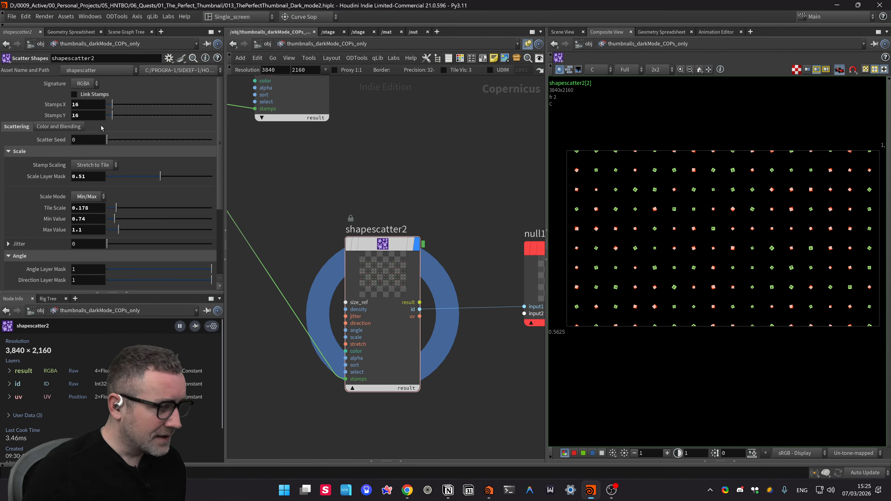
Step: Re-enable Link Stamps on shapescatter2 and set Stamps to 4
click(74, 93)
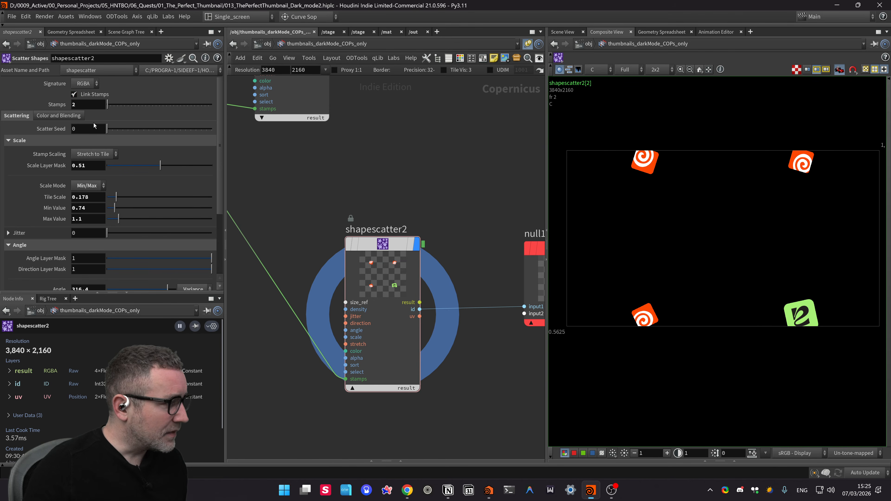
click(84, 103)
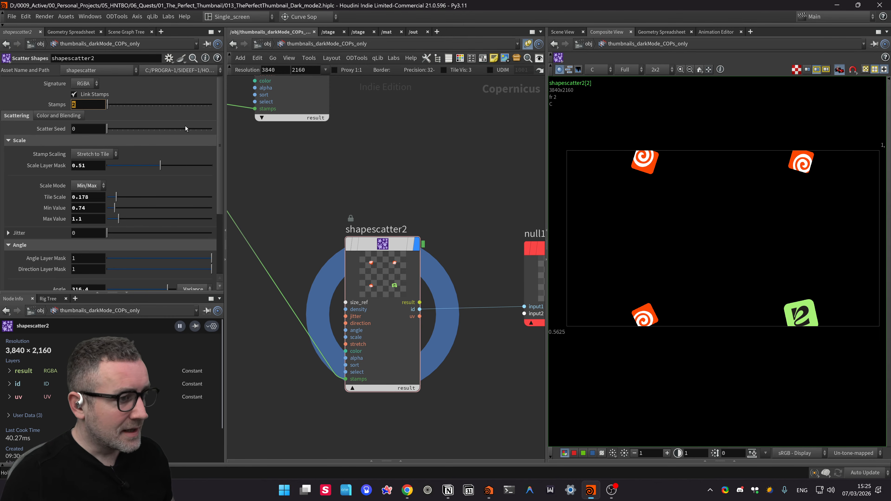
text(4)
key(Return)
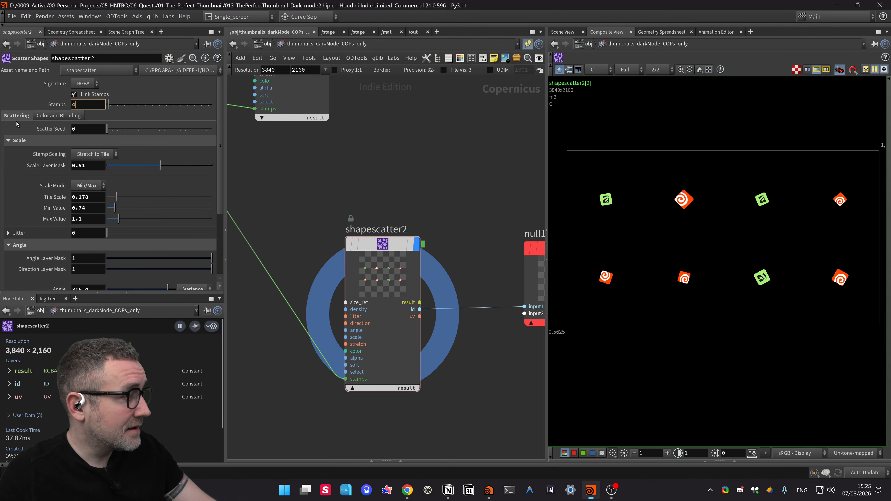
Step: Try a Stamps value of 6 on shapescatter2, and settle on 9
key(BackSpace)
text(8)
key(Return)
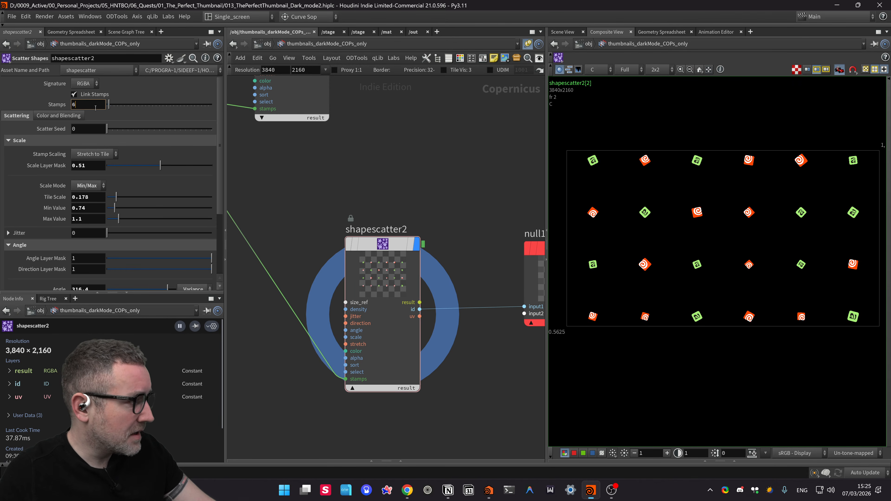
key(BackSpace)
text(9)
key(Return)
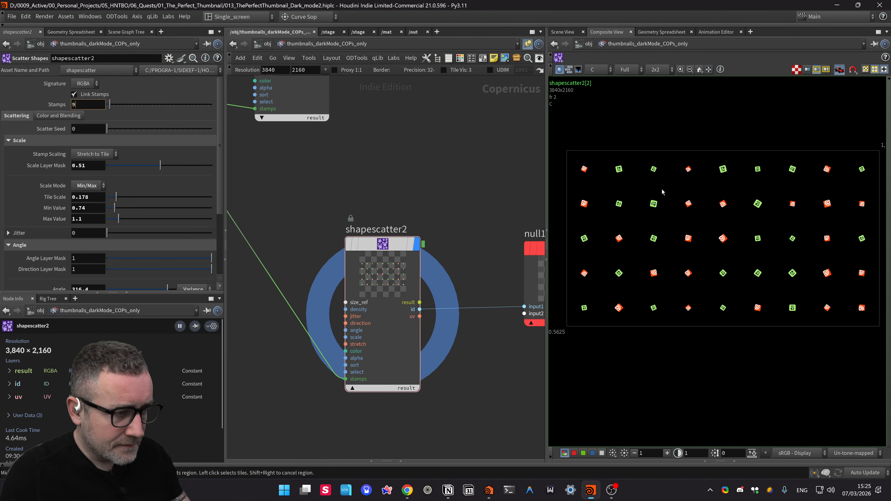
middle_drag(493, 193, 453, 163)
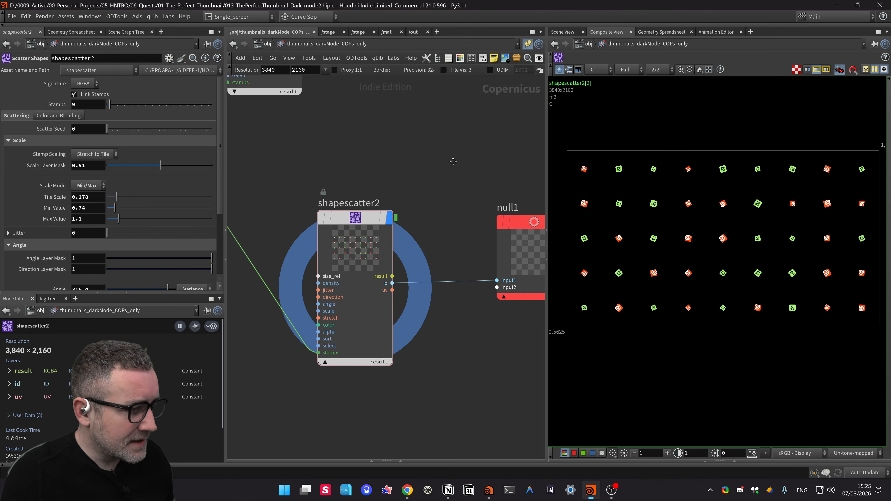
middle_drag(380, 155, 391, 123)
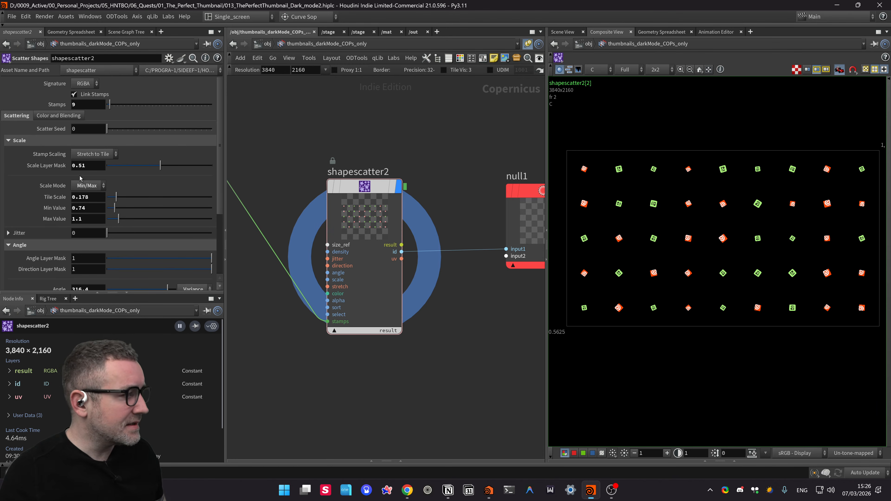
Step: Widen the composite view, raise shapescatter2's Jitter to 0.58, and save the scene
scroll(703, 215, up, 3)
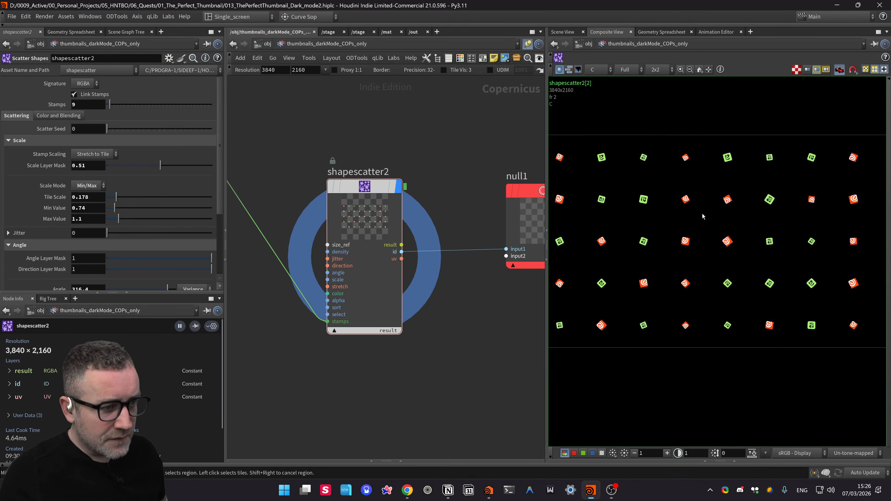
drag(546, 225, 440, 226)
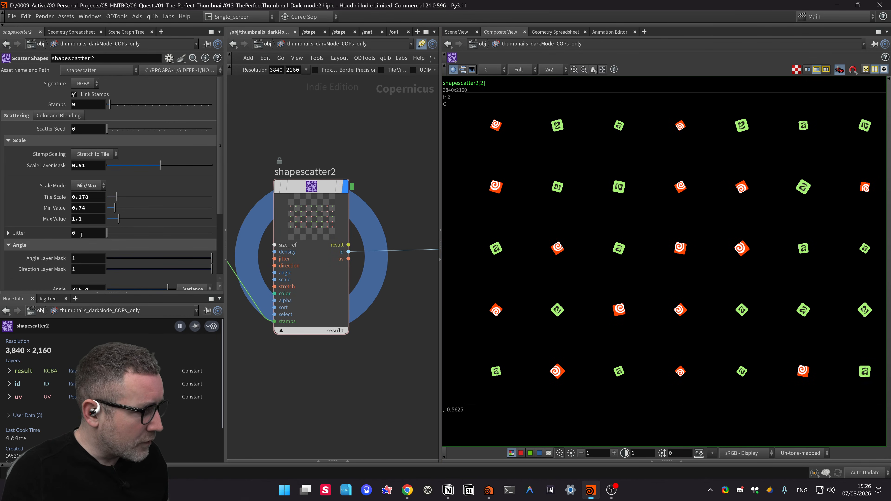
drag(107, 233, 119, 236)
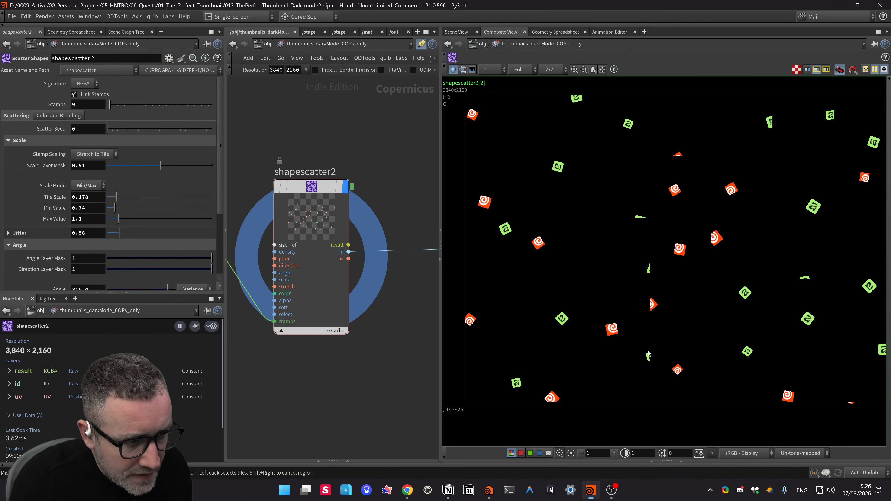
key(ctrl+s)
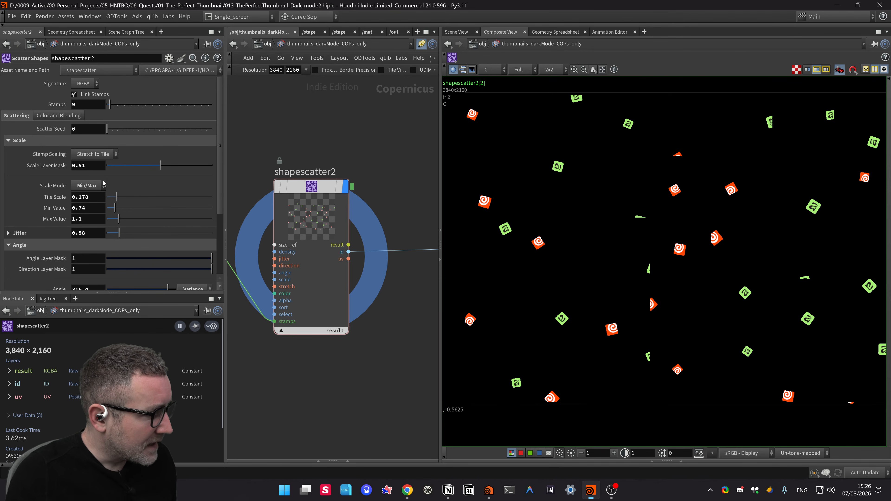
Step: Vary shapescatter2's Jitter in 0.1 increments between 0.48 and 0.88 to compare how stamps are cropped, ending at 0.88
drag(118, 234, 115, 236)
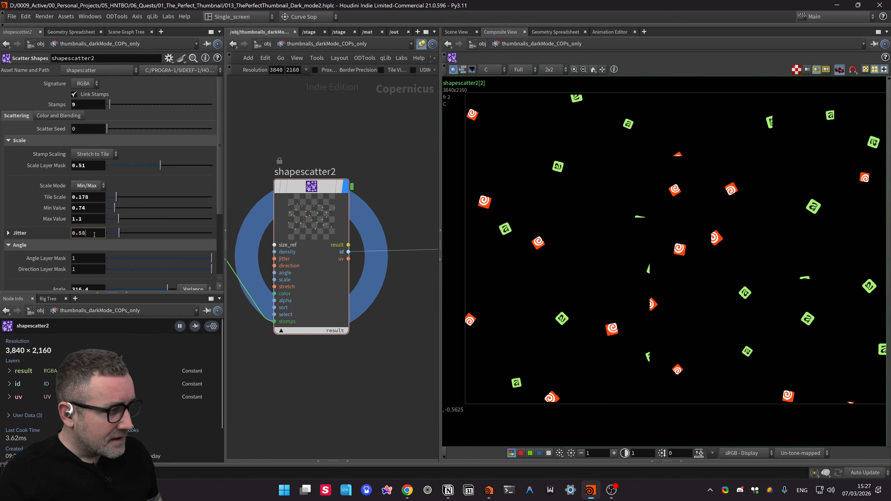
scroll(94, 235, up, 1)
scroll(95, 235, up, 1)
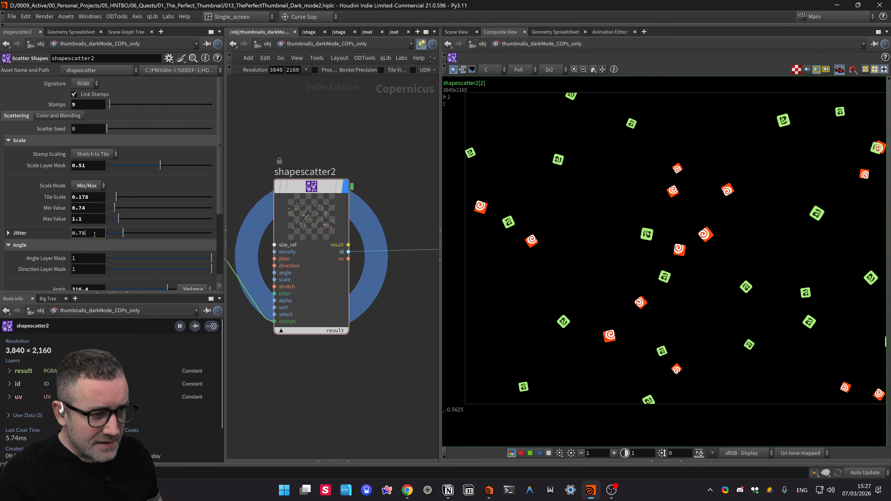
scroll(95, 235, down, 3)
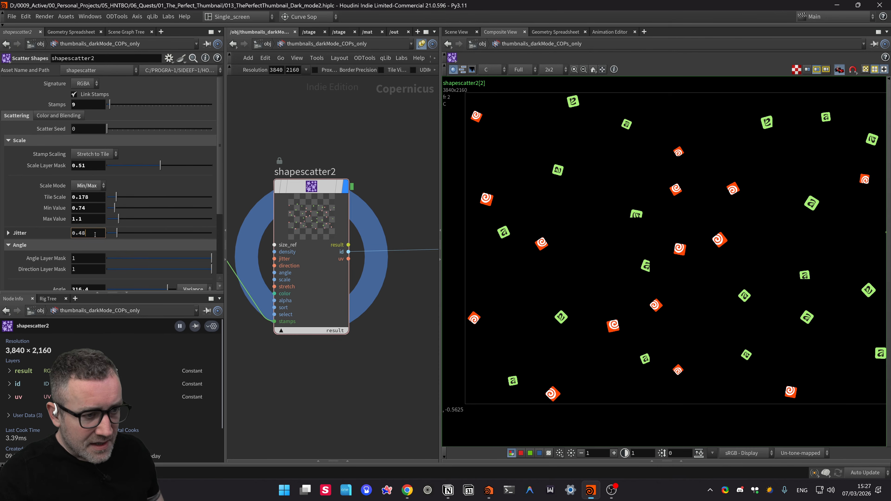
scroll(95, 234, up, 2)
scroll(97, 235, up, 1)
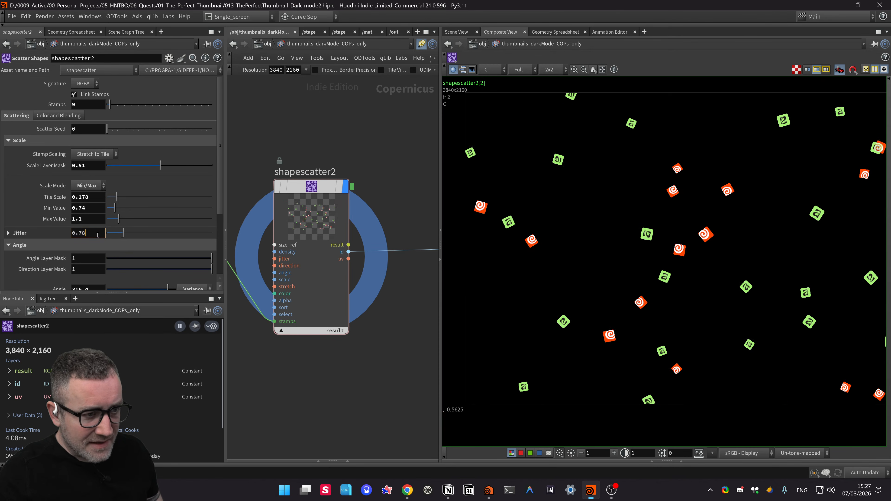
scroll(98, 235, down, 1)
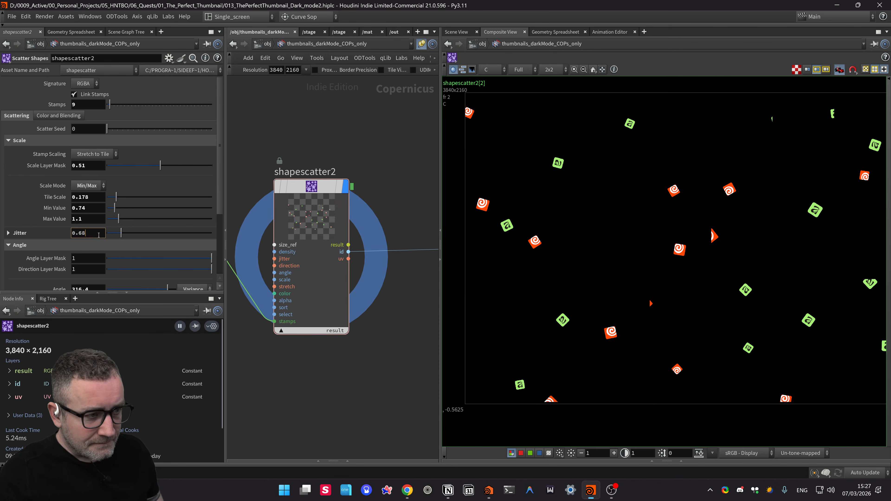
scroll(99, 235, down, 2)
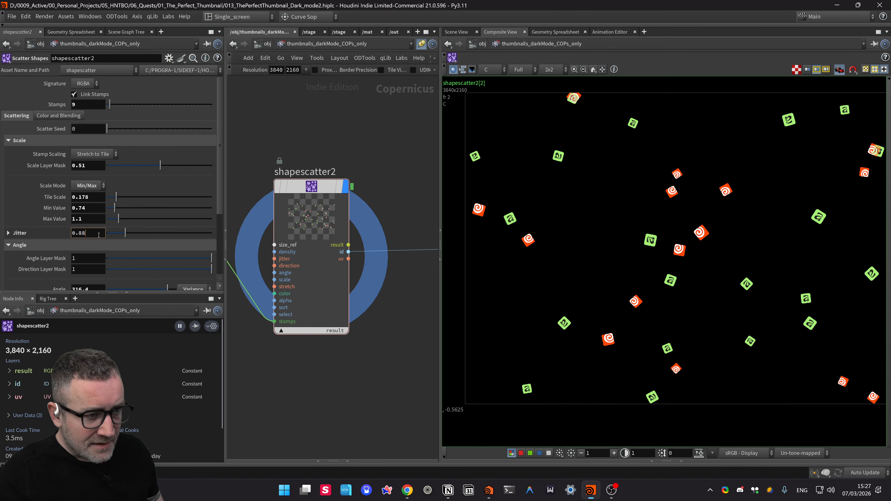
Step: Try shapescatter2 Jitter values from 0.38 up to 1.78 to compare how the stamps are cropped
scroll(99, 235, up, 1)
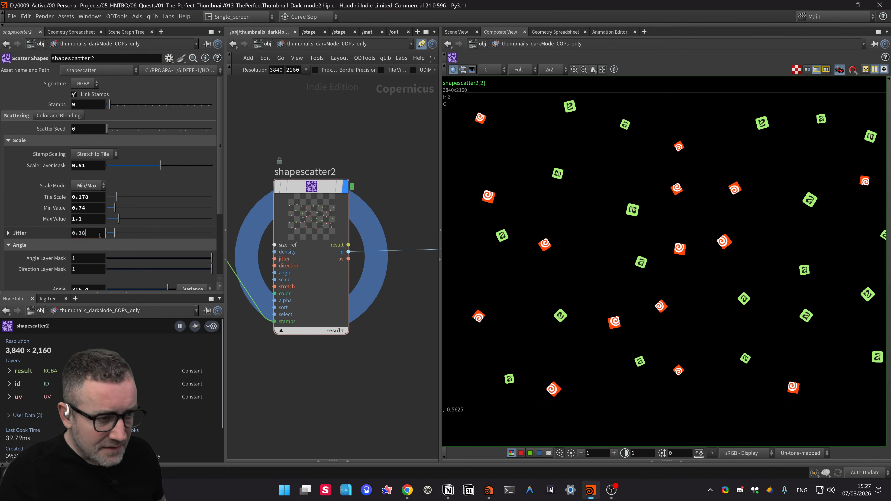
scroll(99, 235, up, 2)
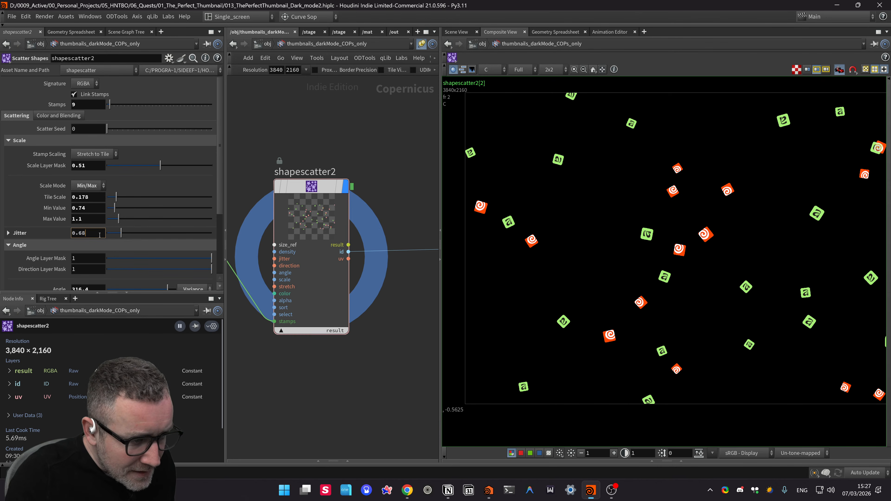
scroll(100, 234, up, 1)
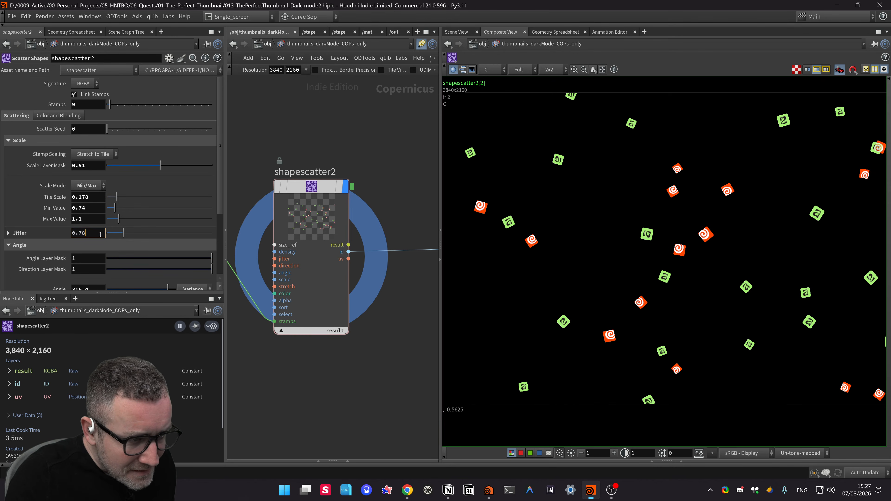
scroll(100, 234, up, 1)
scroll(100, 234, up, 7)
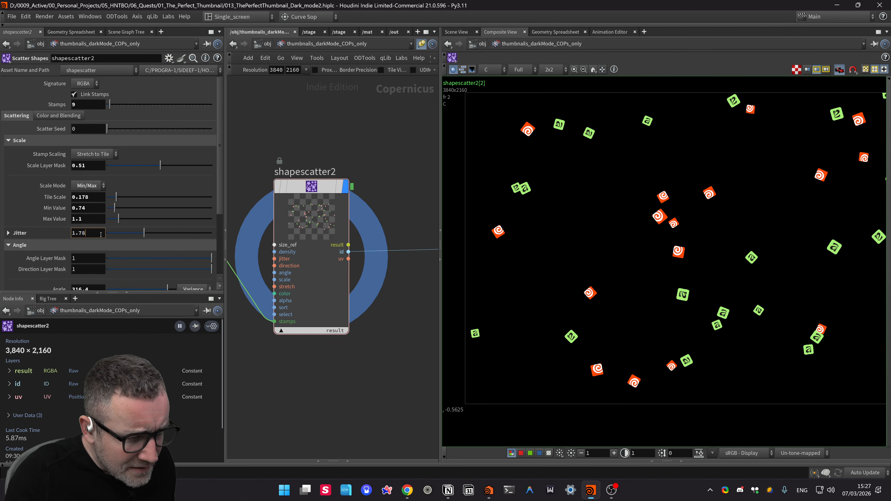
Step: Alternate shapescatter2's Jitter between 1.68 and 1.78 to compare the cropped and complete stamps
scroll(101, 234, up, 1)
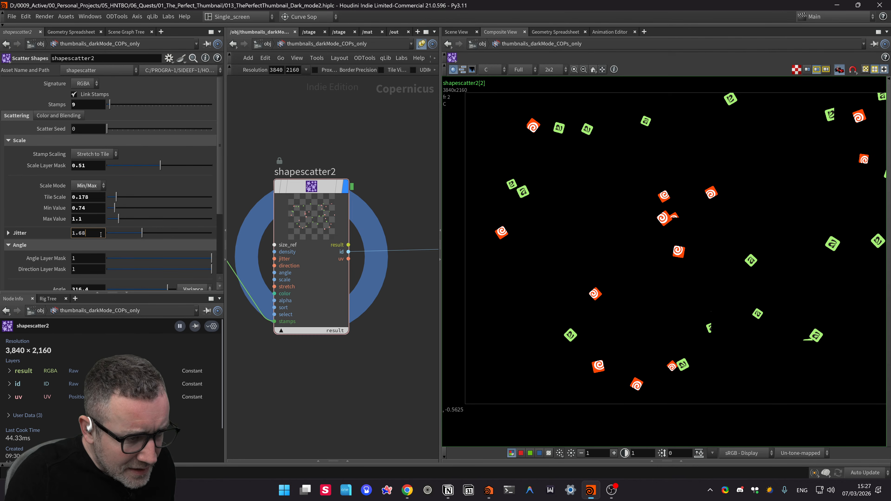
scroll(101, 234, up, 1)
scroll(101, 234, down, 1)
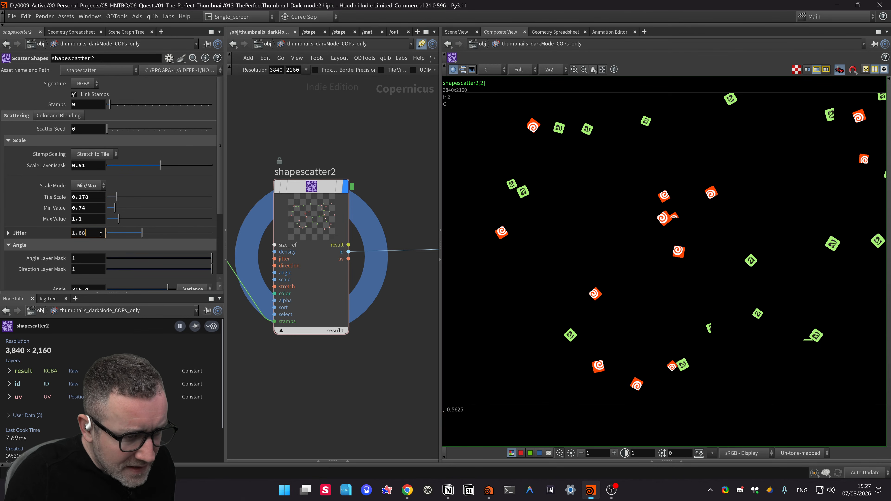
scroll(101, 234, up, 1)
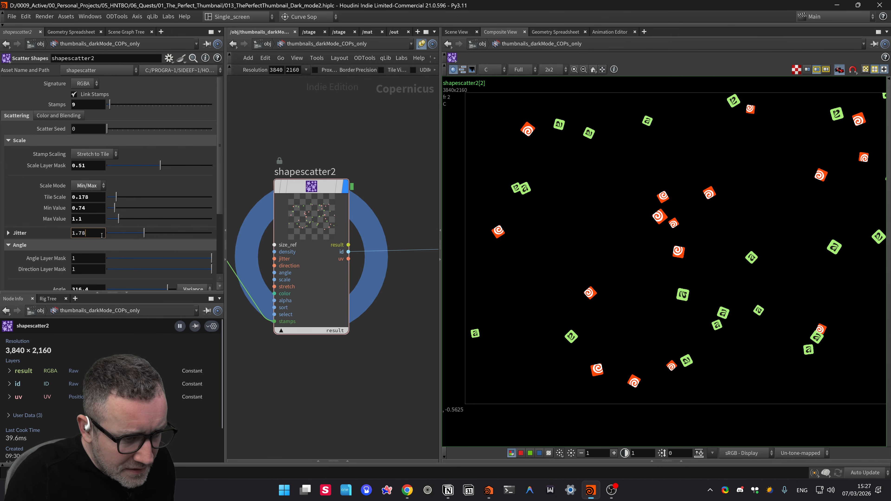
Step: Lower shapescatter2's Jitter through 0.58 to 0.3, and raise it to 1.2
scroll(102, 235, down, 4)
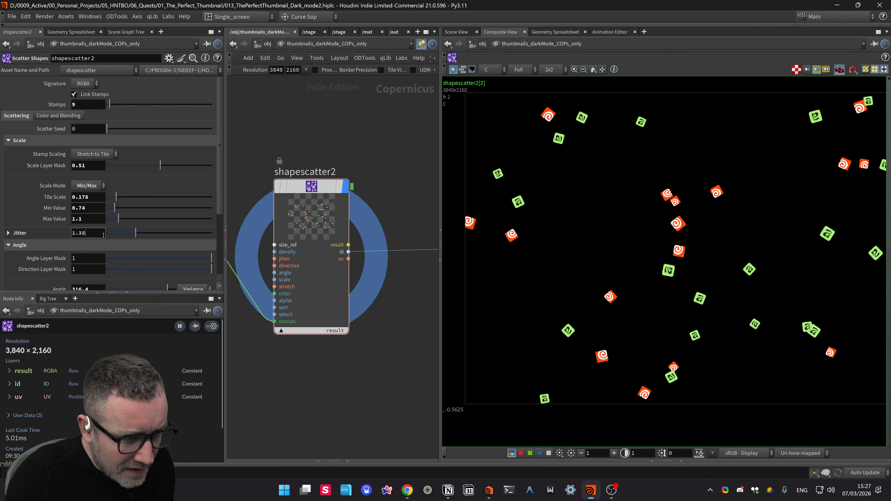
scroll(102, 235, down, 8)
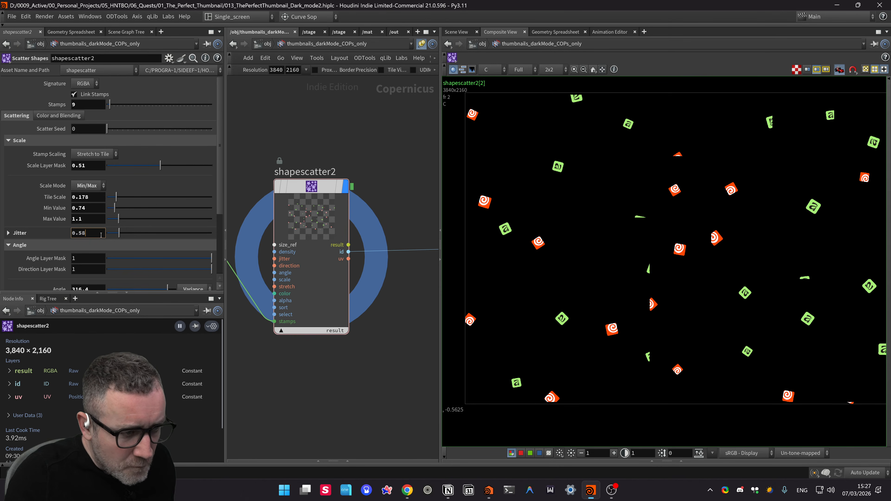
scroll(101, 235, down, 3)
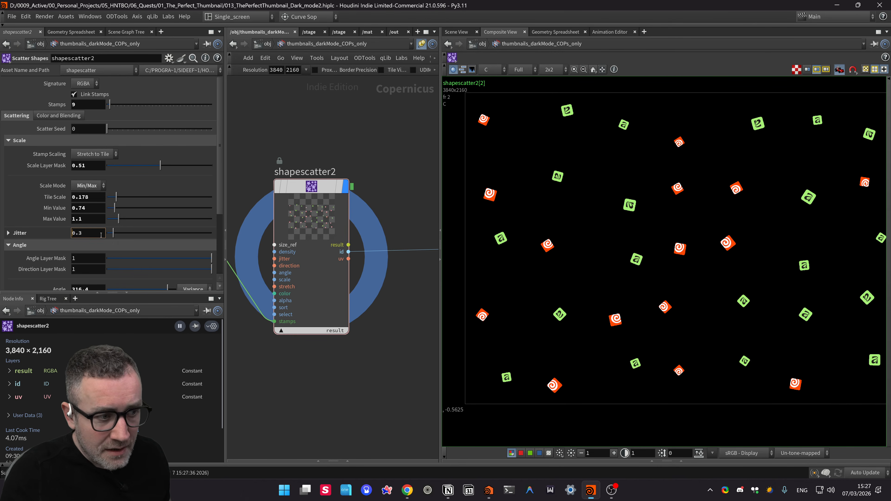
scroll(100, 235, up, 4)
scroll(100, 235, up, 5)
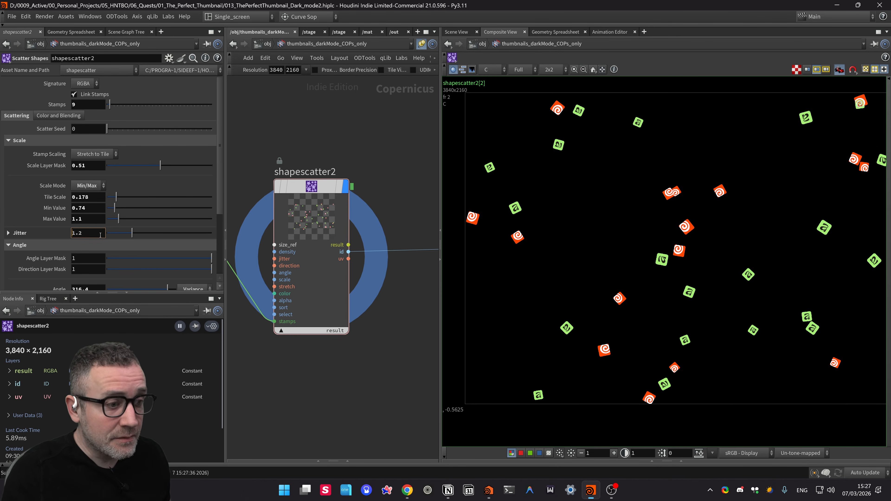
Step: Set shapescatter2's Jitter to 1.4 with the whole scatter frame height in view
scroll(128, 242, down, 3)
scroll(641, 267, down, 2)
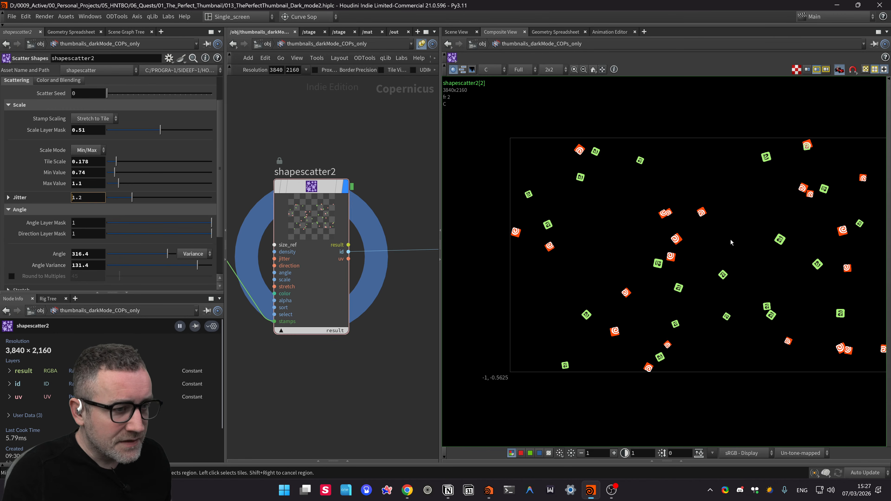
scroll(731, 242, up, 2)
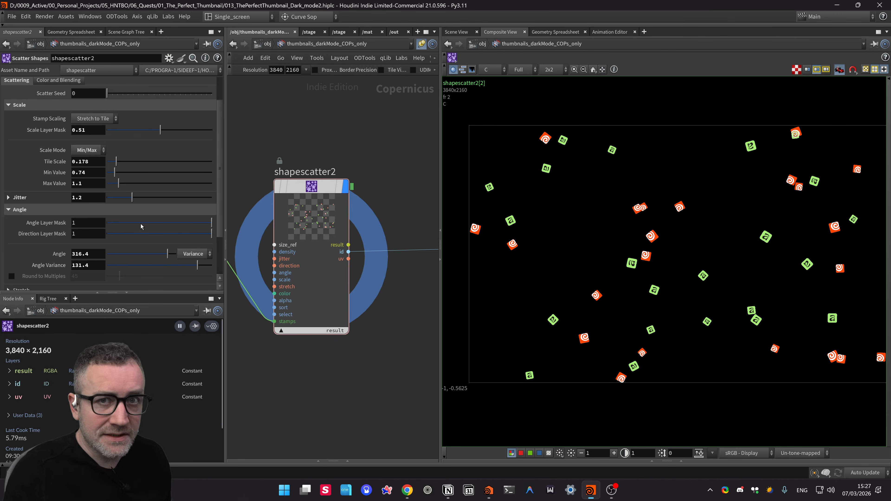
click(93, 199)
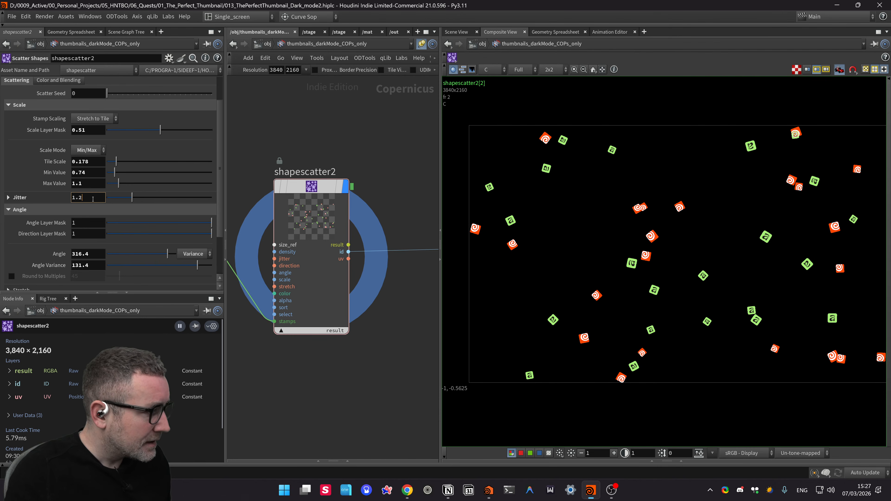
key(BackSpace)
text(4)
key(Return)
scroll(106, 205, down, 1)
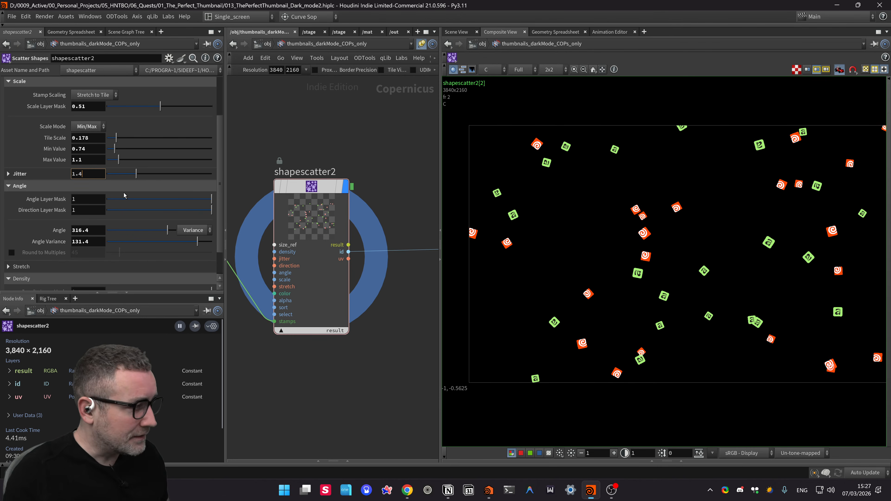
Step: Switch to the draw.fmotion.fr notes and strike out "Cropped Variants" under 07/03/2026 with a copy of the "Affinity mask" strikethrough line
key(ctrl+super+Left)
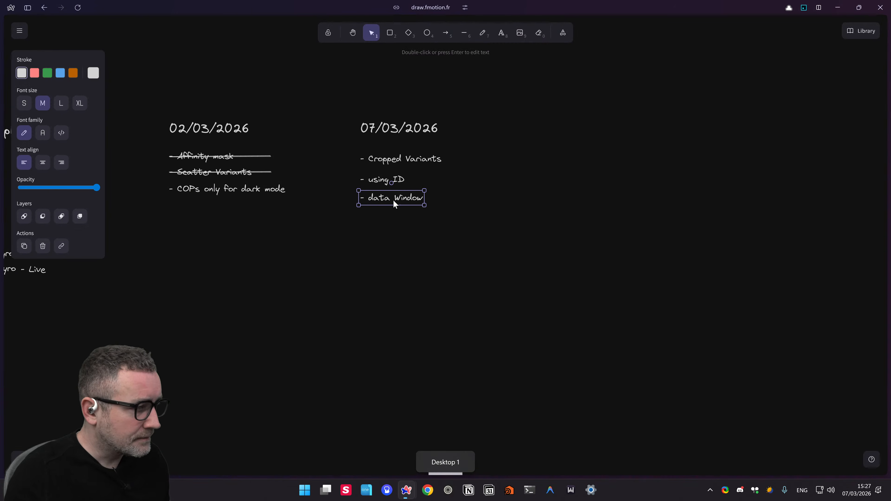
click(235, 202)
click(256, 156)
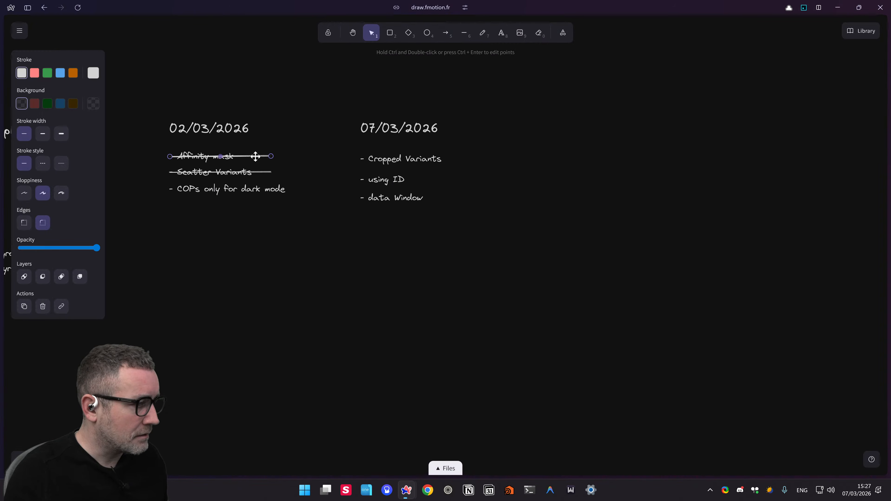
alt+drag(255, 156, 449, 158)
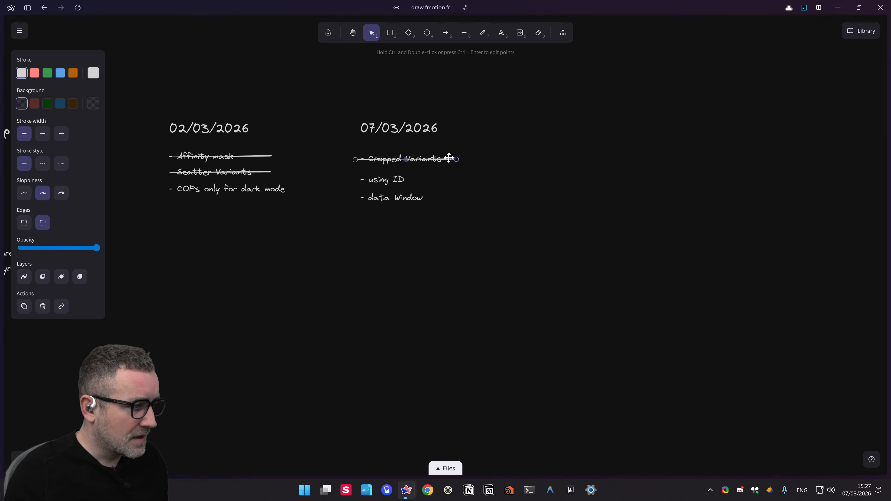
click(417, 221)
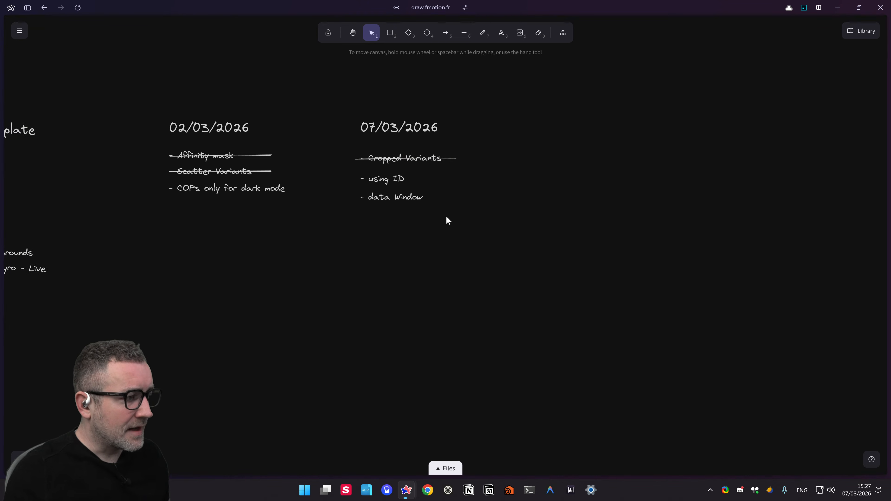
Step: Review the remaining 07/03/2026 topics in the notes, "using ID" and "data Window"
drag(446, 216, 326, 186)
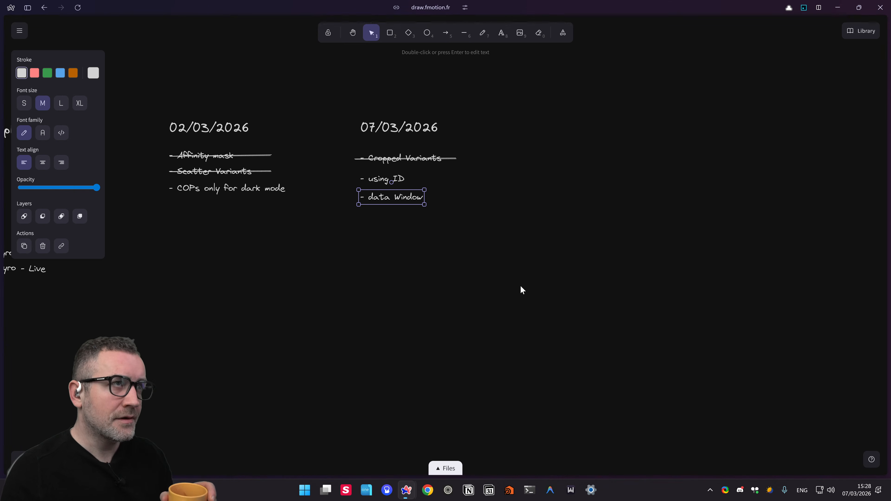
scroll(522, 266, up, 1)
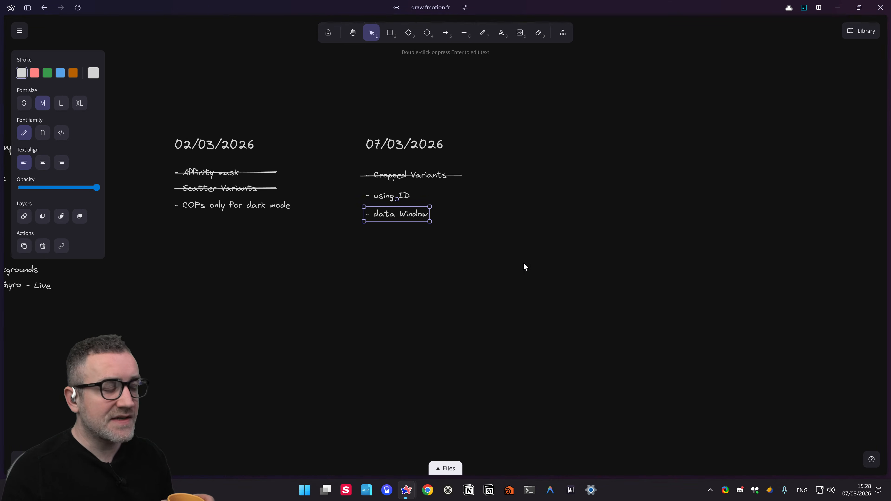
scroll(498, 240, up, 1)
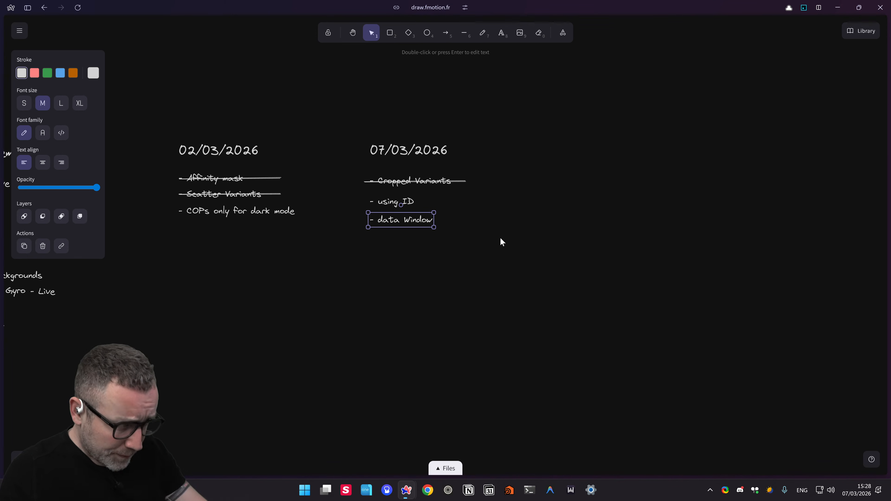
middle_drag(502, 236, 508, 241)
middle_drag(480, 209, 481, 209)
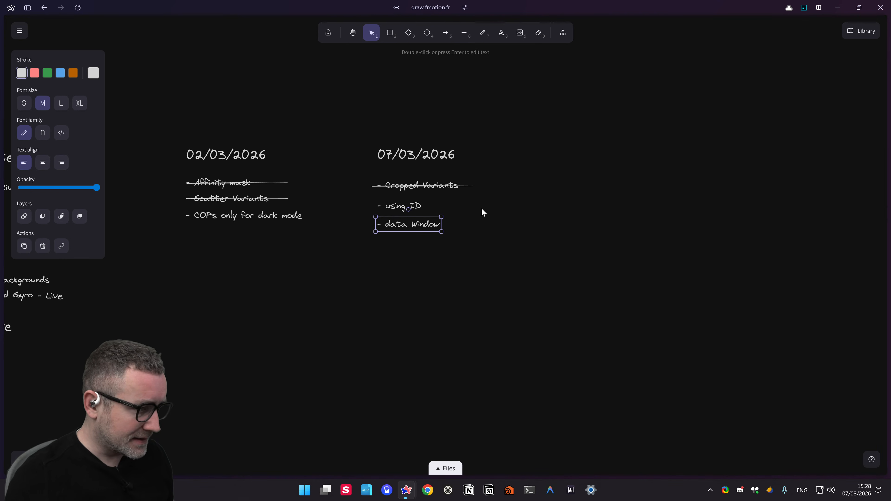
click(482, 210)
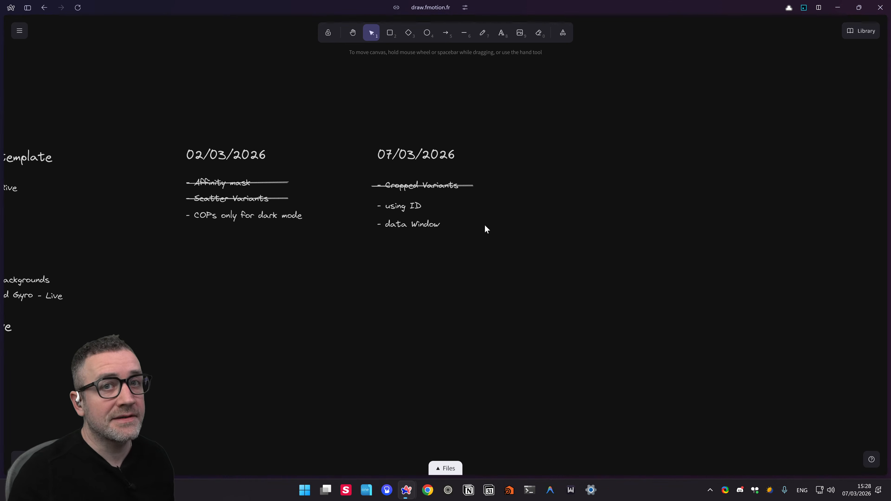
scroll(483, 233, left, 1)
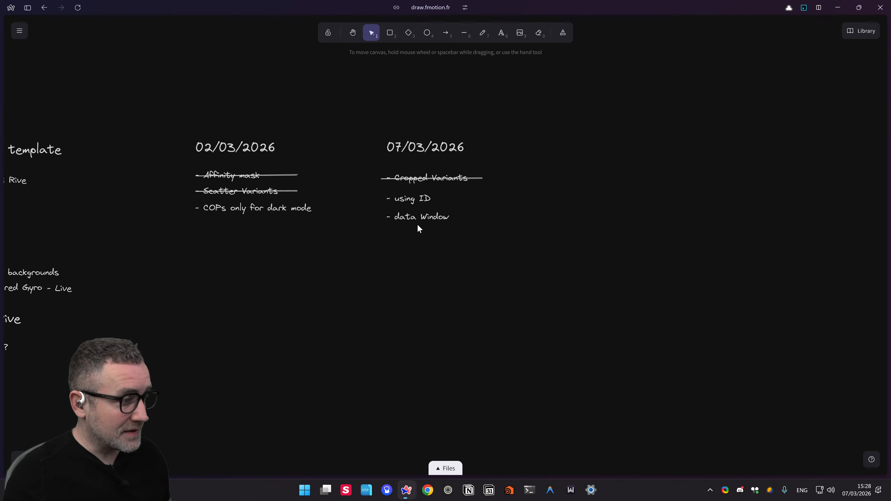
drag(486, 251, 369, 214)
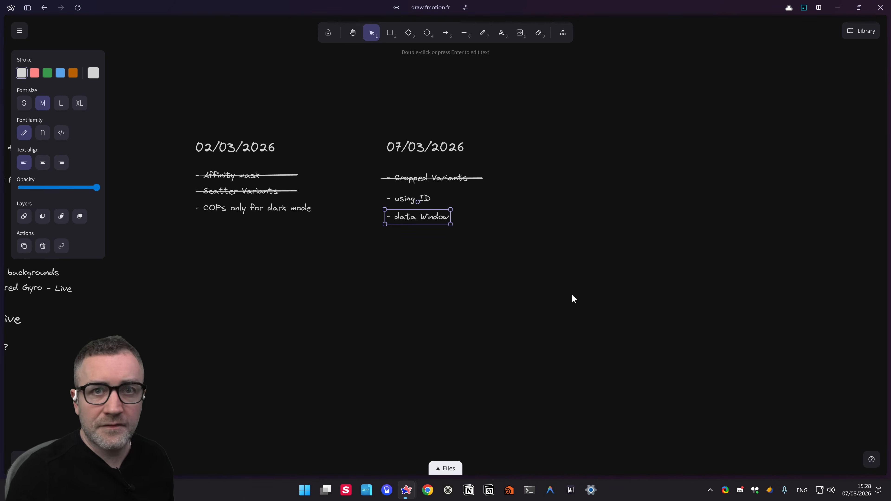
scroll(566, 330, left, 1)
drag(503, 262, 339, 207)
click(410, 273)
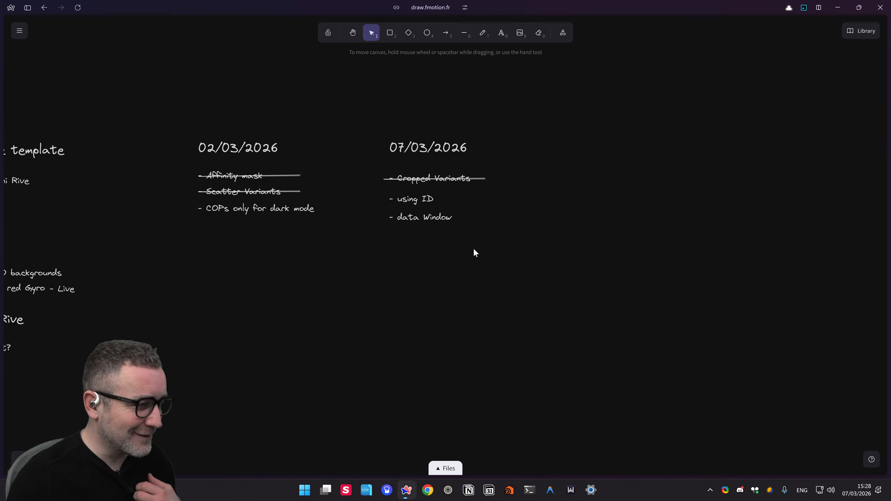
middle_drag(485, 240, 491, 239)
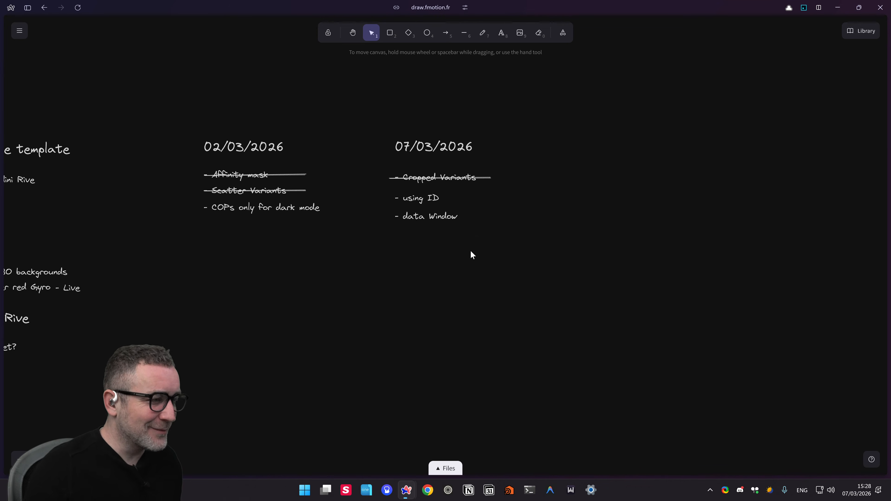
Step: Switch back to Houdini, widen the network editor, and move null1 lower and farther away from shapescatter2
key(ctrl+super+Right)
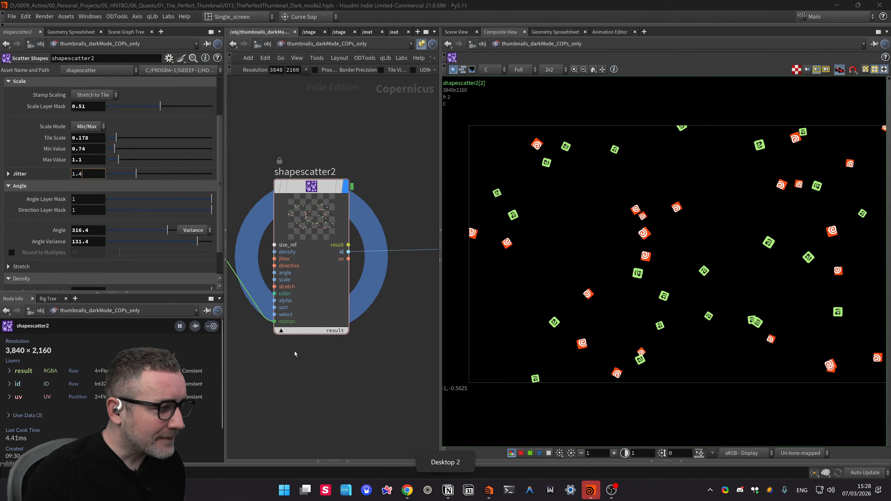
drag(441, 249, 581, 228)
scroll(691, 218, down, 3)
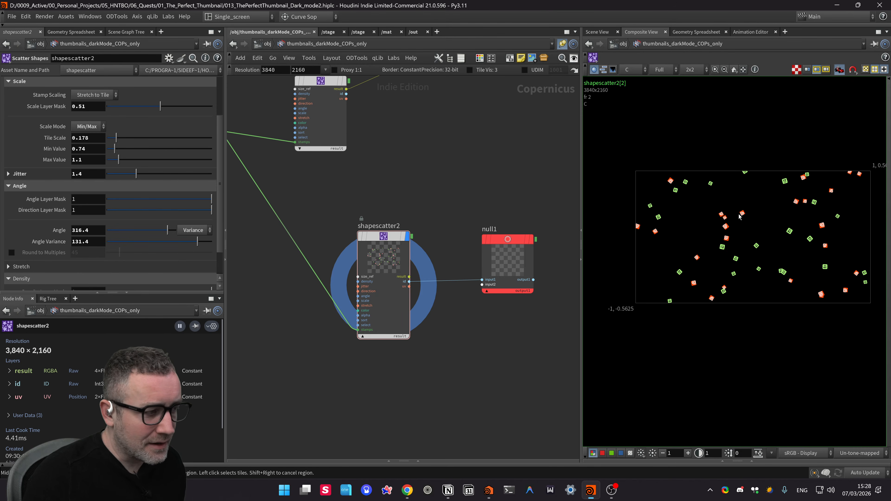
middle_drag(478, 191, 390, 193)
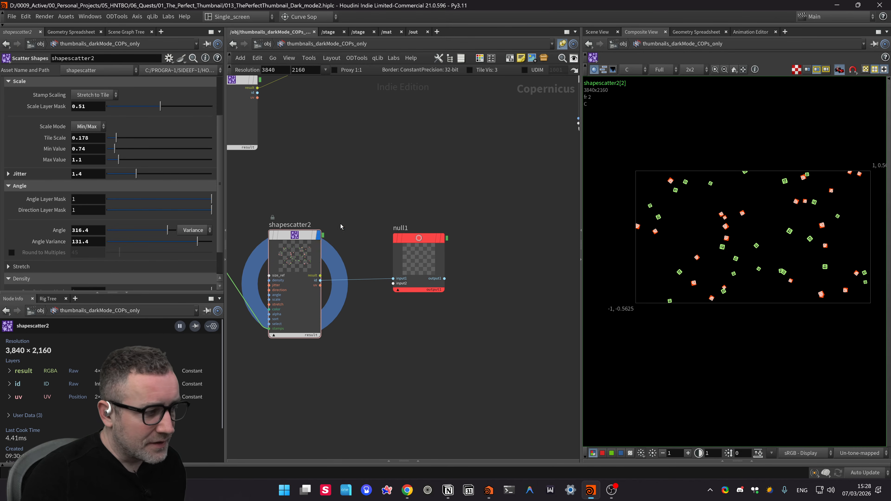
middle_drag(400, 240, 474, 211)
drag(510, 249, 576, 317)
Step: Cut the wire between shapescatter2 and null1, and reconnect shapescatter2's id output to null1's first input
key(y)
drag(443, 281, 468, 275)
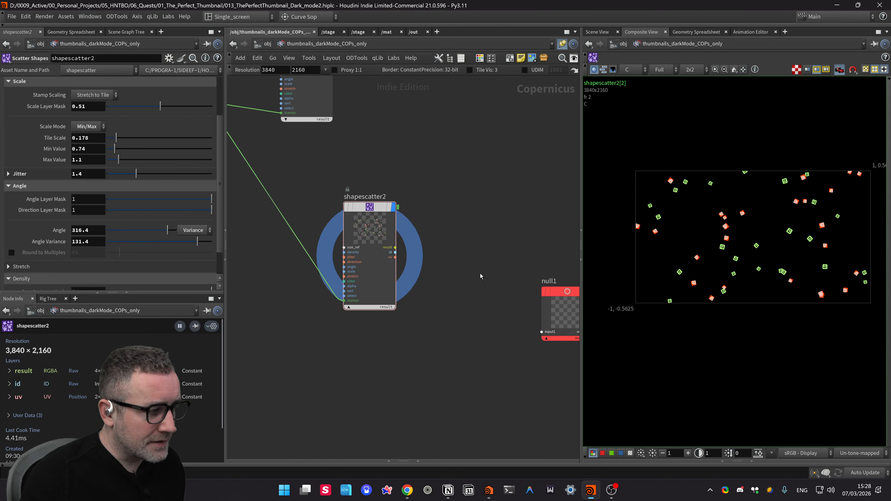
middle_drag(480, 273, 425, 286)
drag(340, 269, 486, 344)
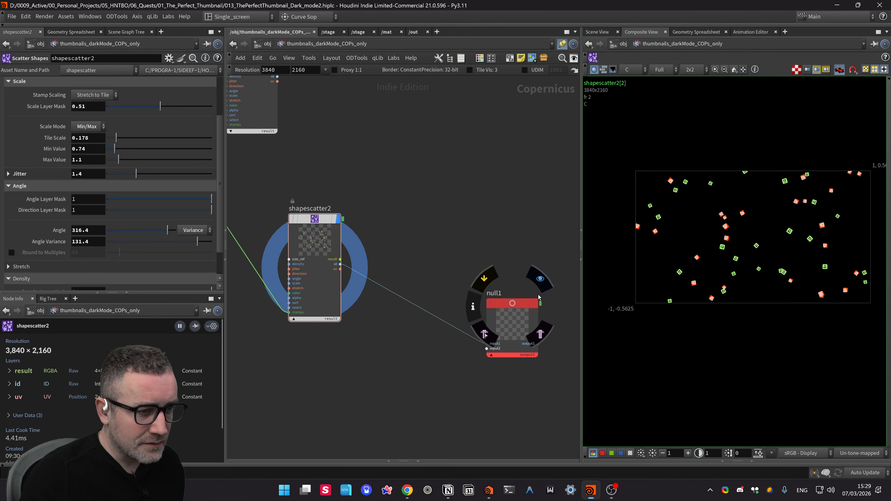
Step: Display null1 in the composite view and enlarge the view to show the stamp IDs
click(537, 304)
scroll(772, 234, up, 1)
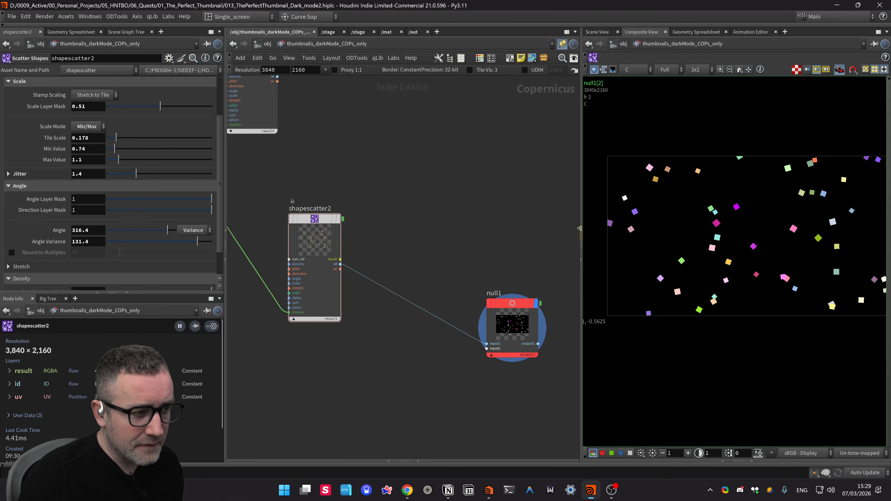
drag(581, 223, 561, 224)
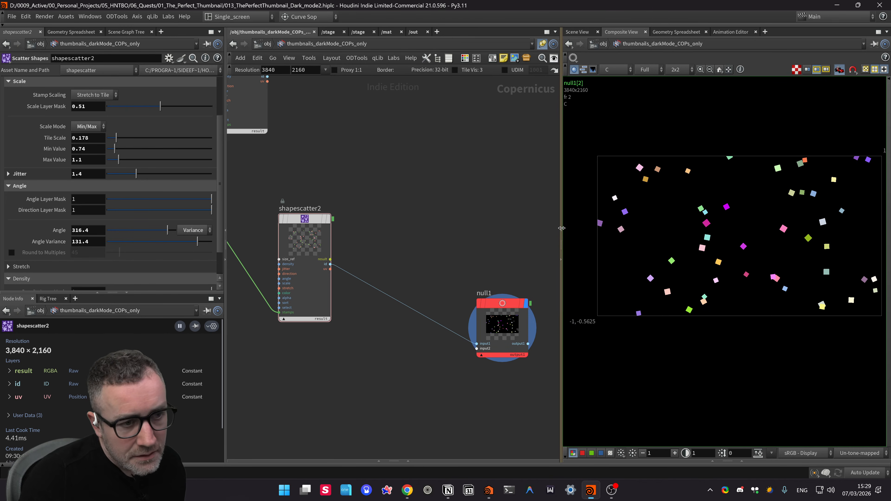
Step: Move null1 slightly higher and farther away from shapescatter2 in the network, leaving more room between the two nodes
middle_drag(495, 253, 462, 215)
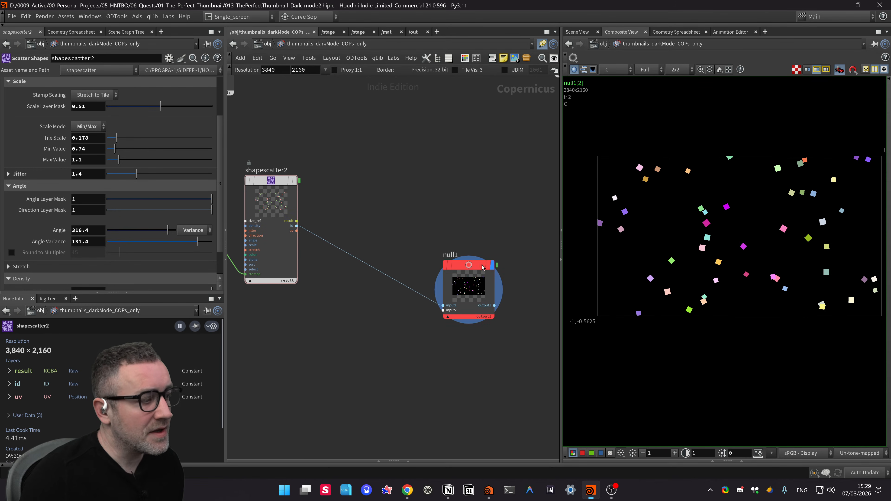
drag(473, 265, 473, 238)
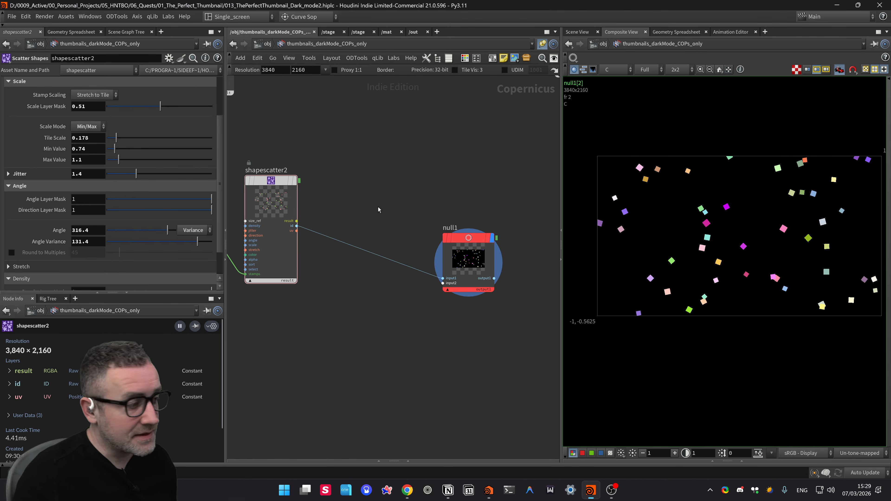
middle_drag(392, 209, 400, 214)
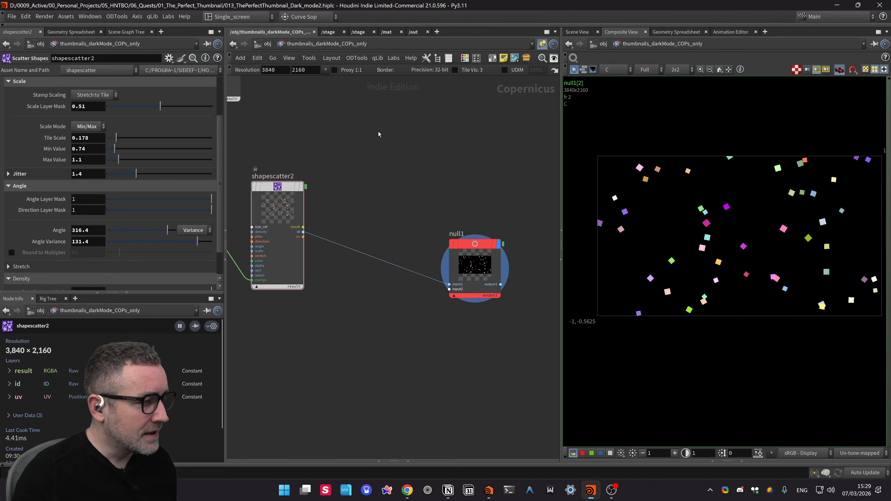
middle_drag(377, 135, 367, 179)
key(Tab)
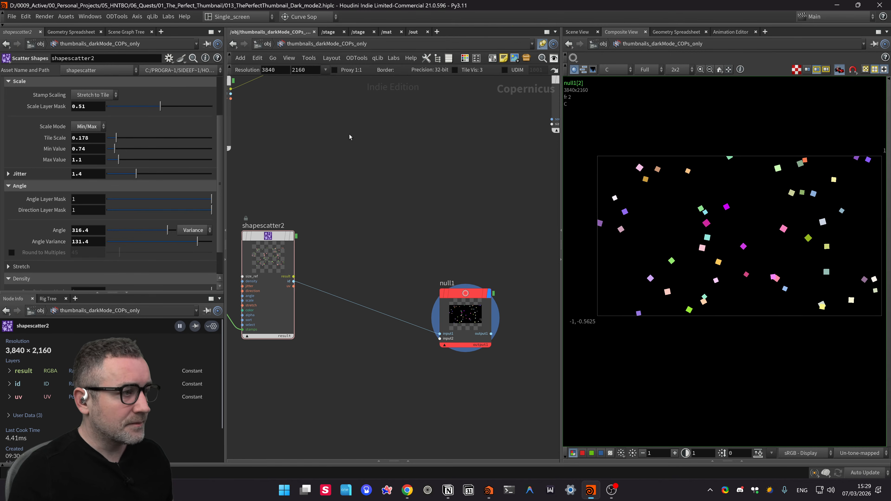
middle_drag(362, 137, 363, 141)
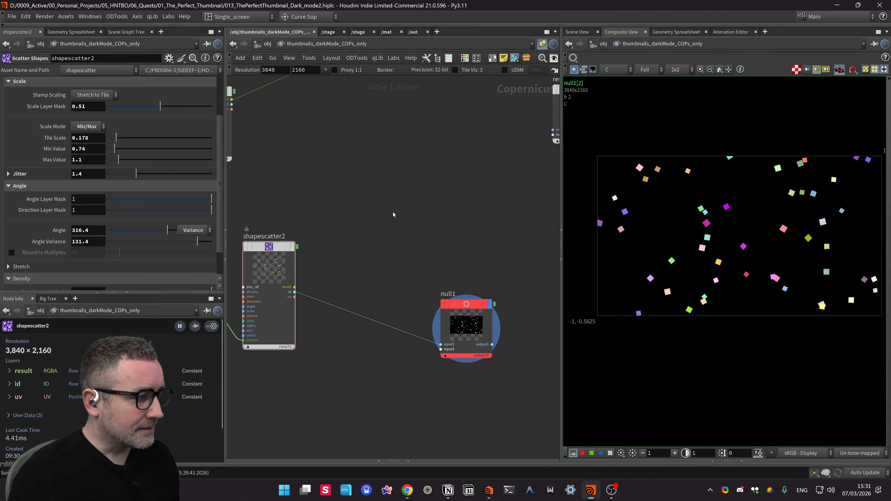
middle_drag(393, 212, 378, 189)
drag(436, 284, 522, 274)
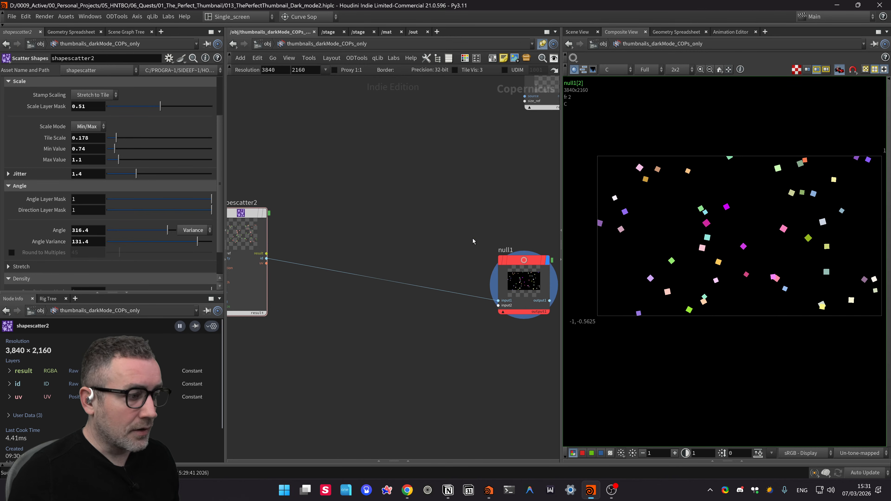
Step: Add an OpenCL node to the network between shapescatter2 and null1, above their connecting wire
middle_drag(419, 218, 425, 243)
middle_drag(369, 176, 404, 198)
key(Tab)
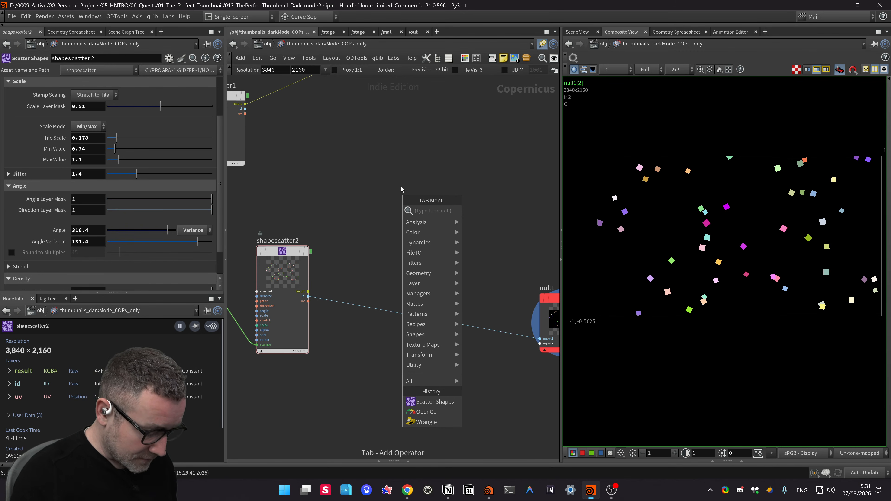
text(open)
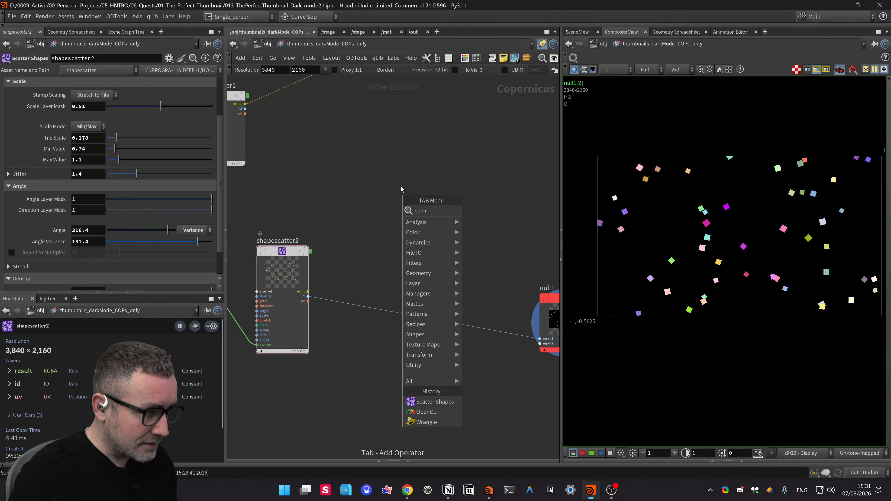
key(Return)
click(407, 186)
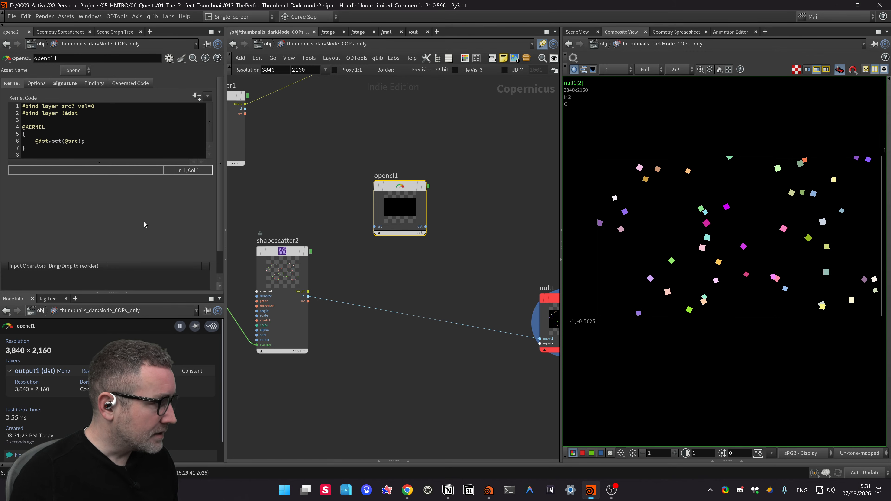
Step: Inspect opencl1's node info and display the node in the composite view
mouse_move(400, 188)
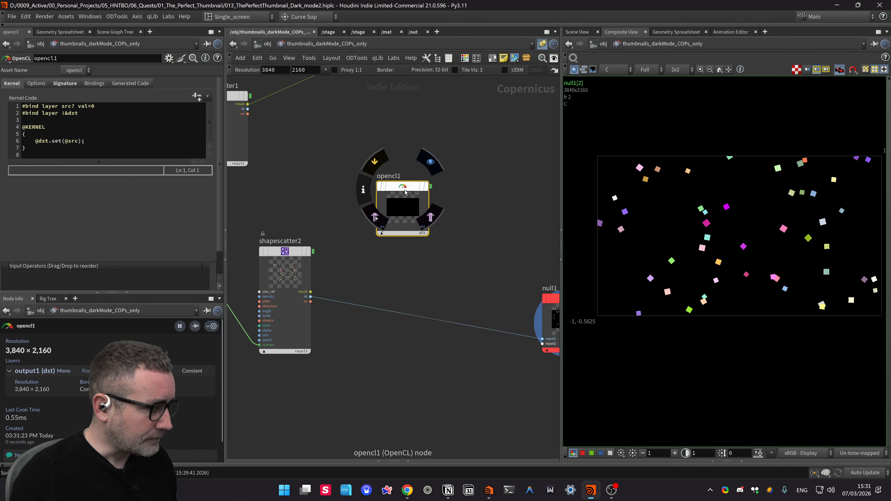
middle_click(401, 188)
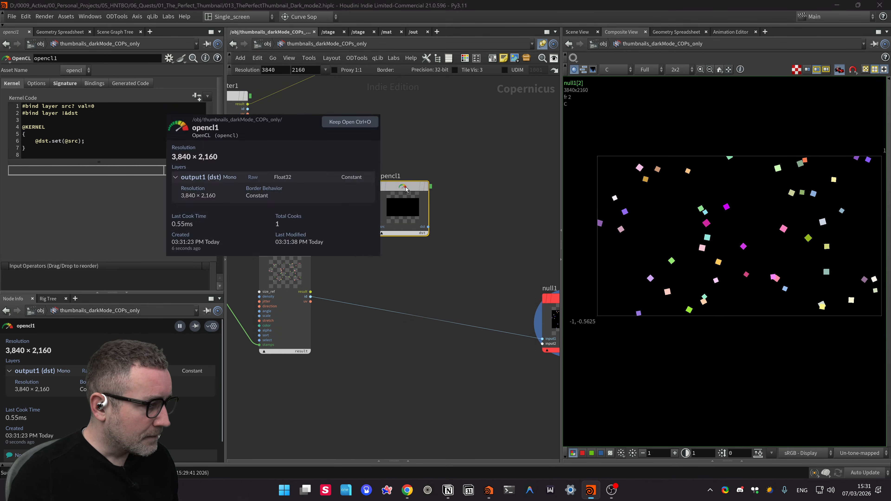
drag(419, 189, 435, 194)
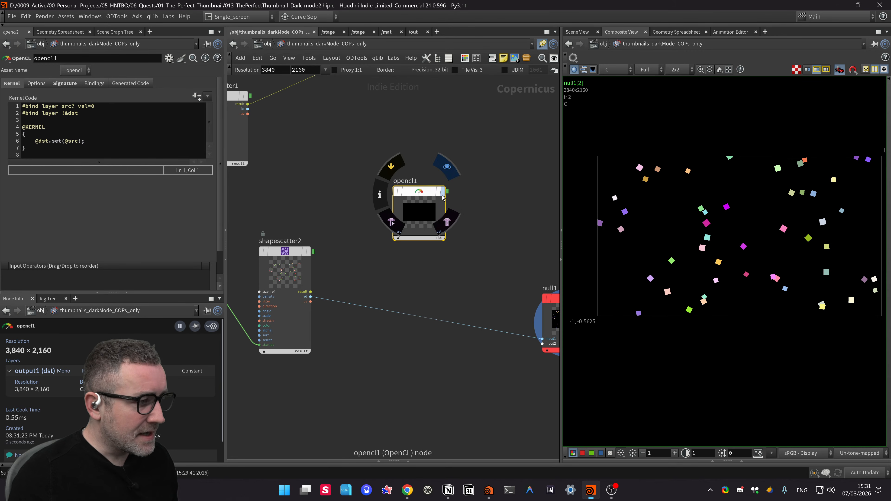
click(446, 165)
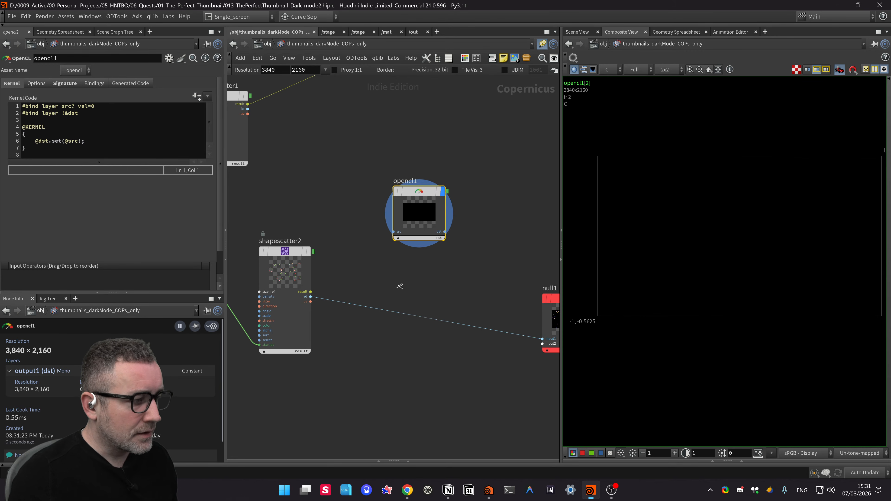
Step: Cut the wire between shapescatter2 and null1, and connect shapescatter2's id output to opencl1's src input
drag(400, 286, 389, 324)
mouse_move(310, 297)
mouse_down()
mouse_move(419, 291)
mouse_move(383, 249)
mouse_up()
middle_drag(454, 300, 442, 268)
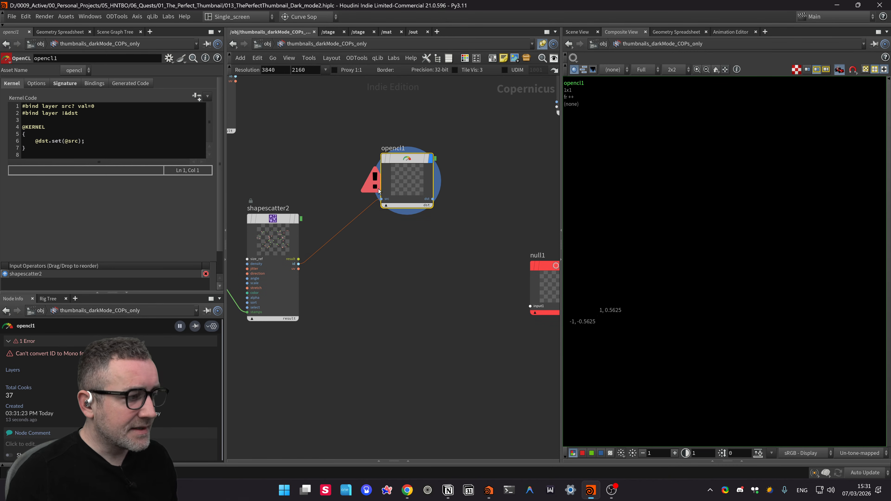
drag(415, 168, 458, 174)
Step: Try feeding opencl1's src input from shapescatter2's result output instead of its id output
click(390, 238)
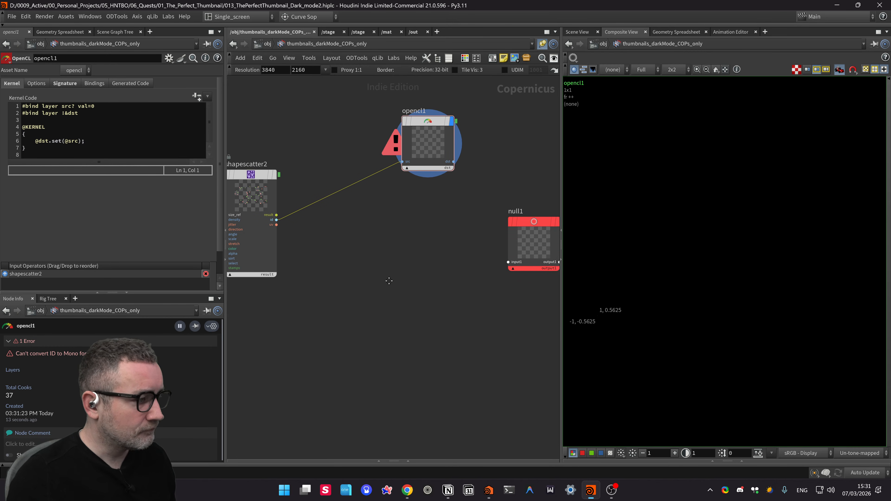
middle_drag(411, 327, 388, 281)
drag(427, 121, 428, 147)
middle_drag(395, 251, 426, 247)
drag(309, 209, 426, 191)
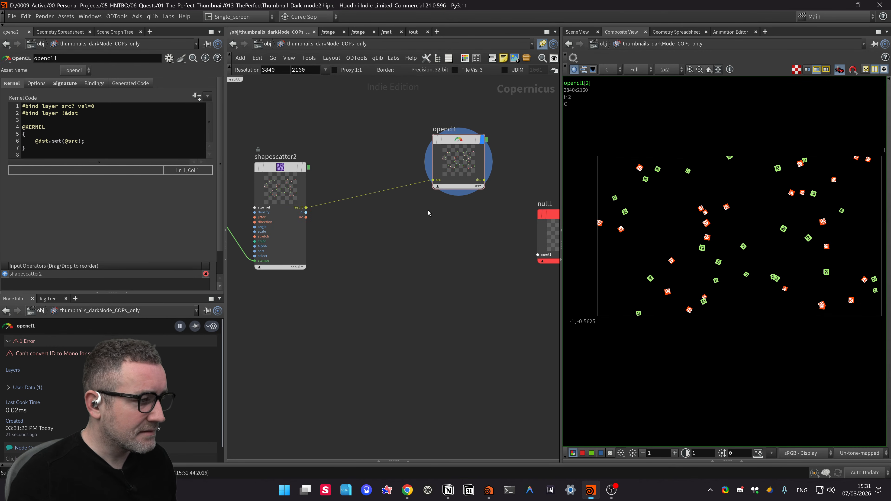
Step: Cut the result wire into opencl1 and reconnect shapescatter2's id output to its src input
key(y)
drag(337, 189, 319, 215)
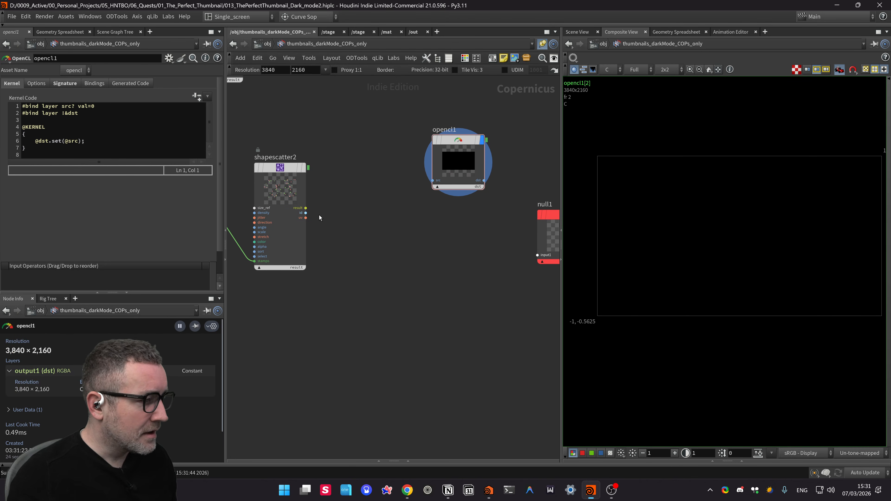
mouse_move(431, 180)
mouse_down()
mouse_move(311, 214)
mouse_move(430, 183)
mouse_up()
middle_drag(428, 215, 413, 215)
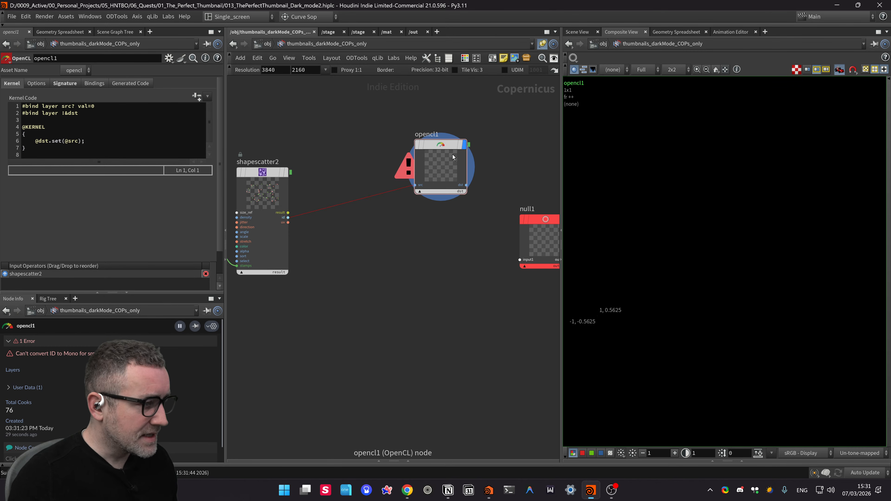
drag(444, 145, 440, 155)
middle_drag(407, 284, 417, 277)
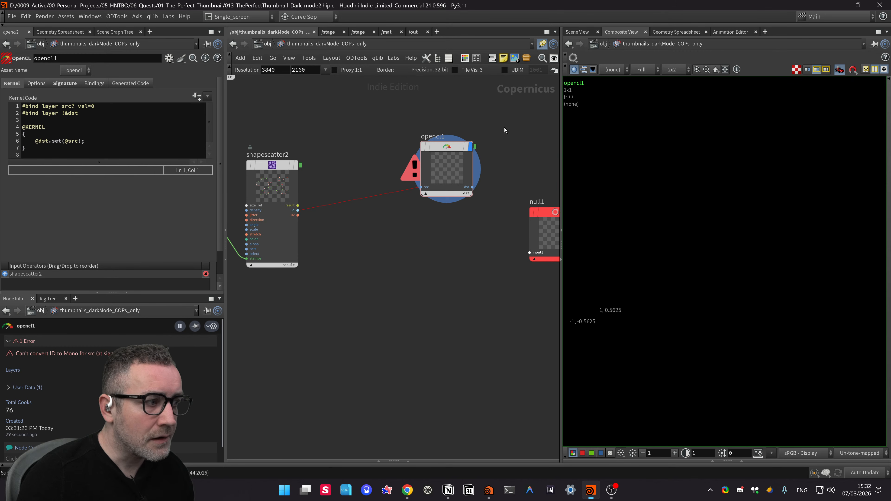
Step: Cut the id wire into opencl1 and connect shapescatter2's result output to the src input for comparison
drag(504, 127, 416, 201)
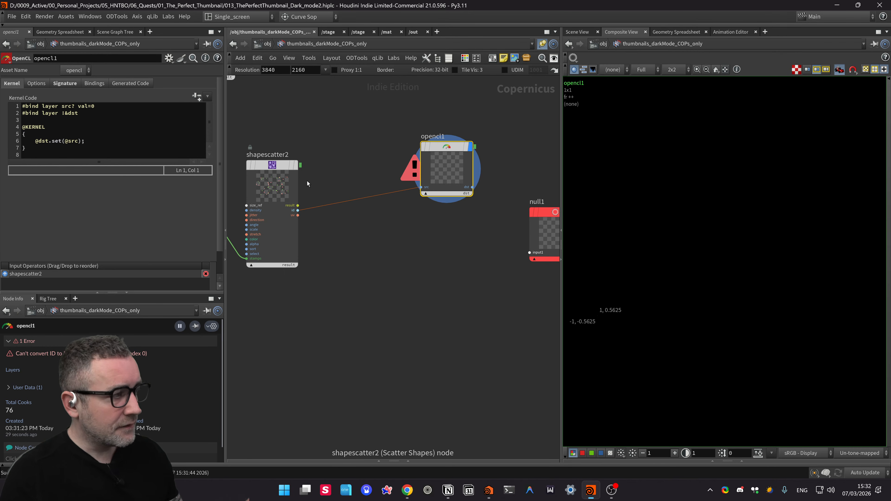
key(y)
drag(359, 199, 362, 207)
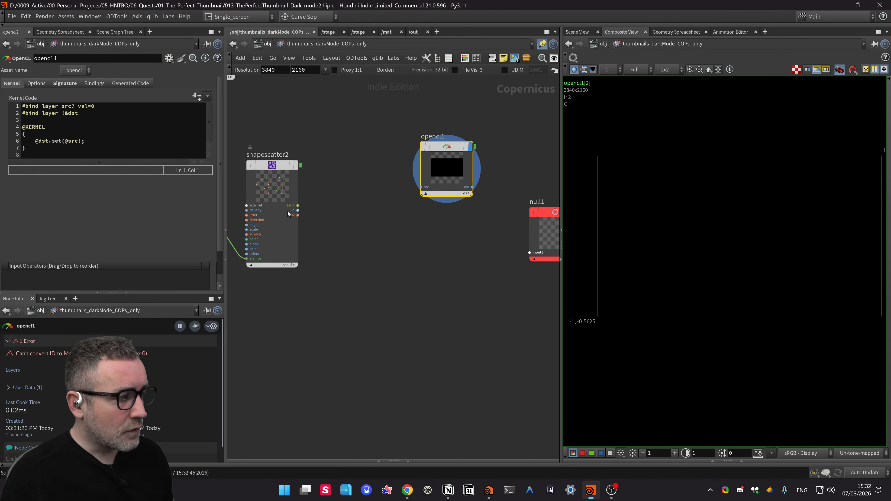
click(297, 205)
click(421, 187)
Step: Replace opencl1's result connection with shapescatter2's id output once more
drag(421, 236, 348, 189)
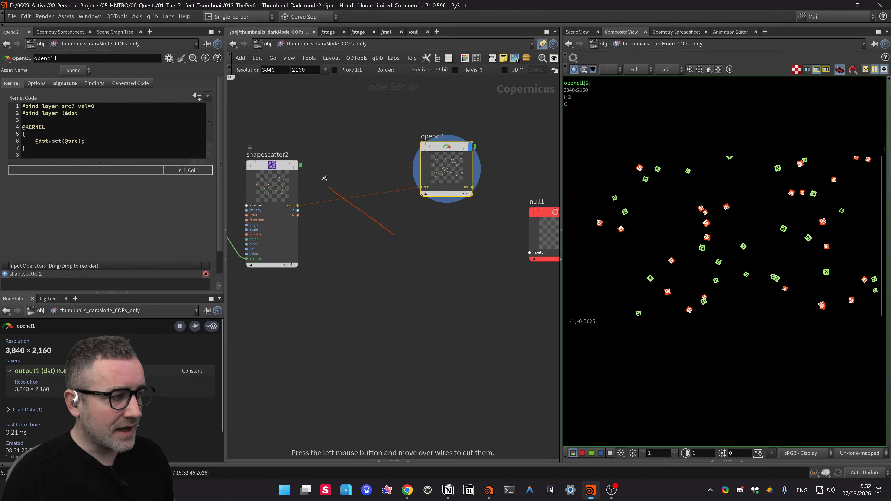
mouse_move(298, 210)
mouse_down()
mouse_move(429, 186)
mouse_move(469, 192)
mouse_up()
click(429, 186)
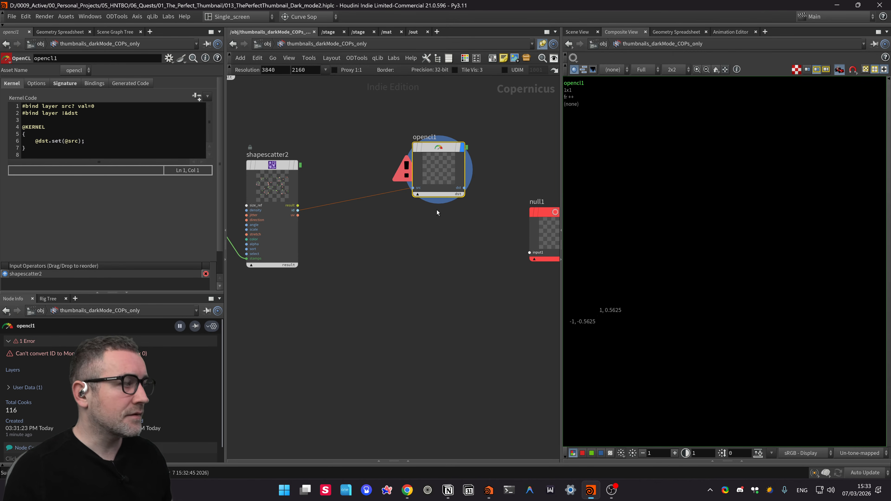
middle_drag(464, 323, 475, 323)
scroll(475, 323, down, 1)
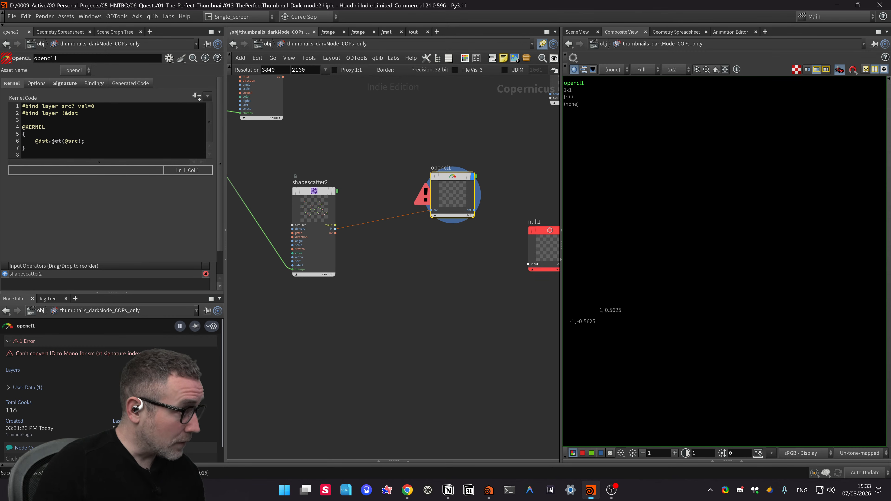
mouse_move(21, 107)
mouse_down()
mouse_move(89, 106)
mouse_move(99, 115)
mouse_move(5, 106)
mouse_up()
drag(93, 114, 2, 107)
drag(99, 116, 7, 107)
click(75, 114)
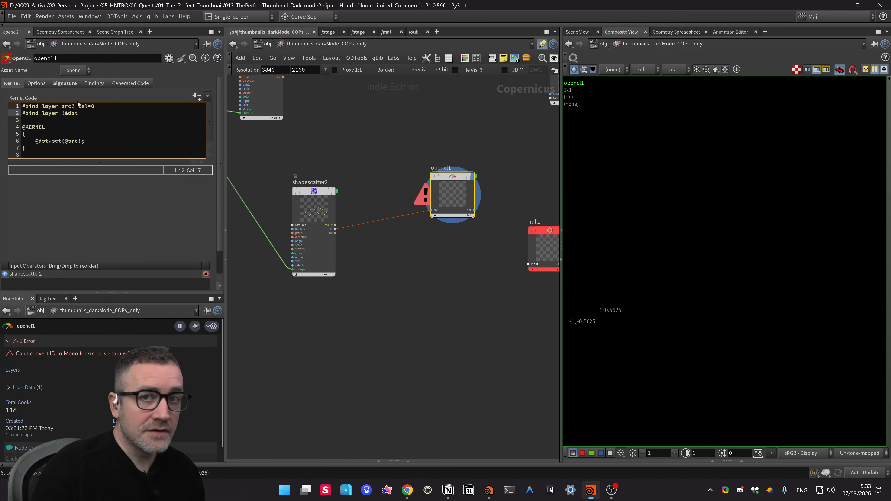
drag(56, 128, 2, 127)
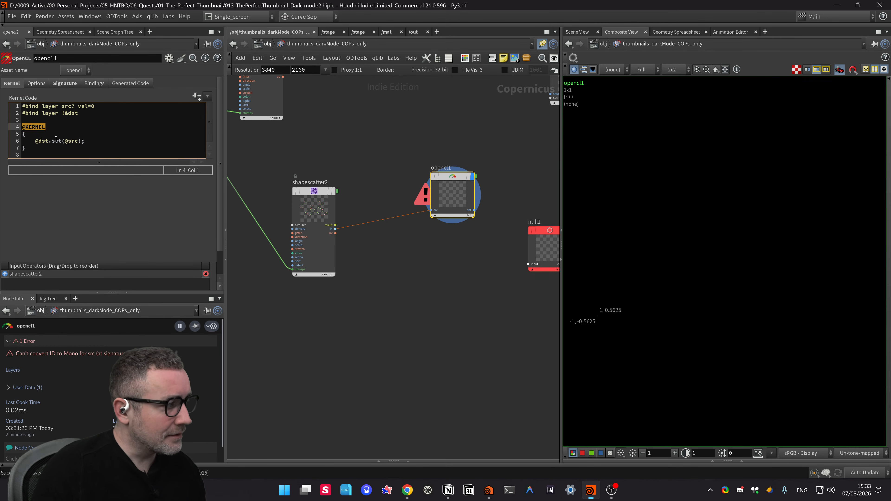
click(72, 123)
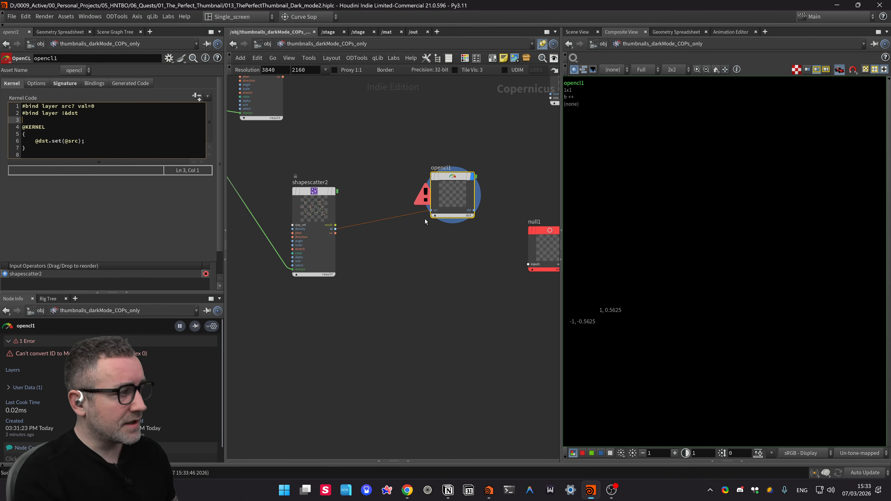
Step: Cut the wire between shapescatter2 and opencl1, and move null1 and opencl1 farther away from shapescatter2
click(390, 207)
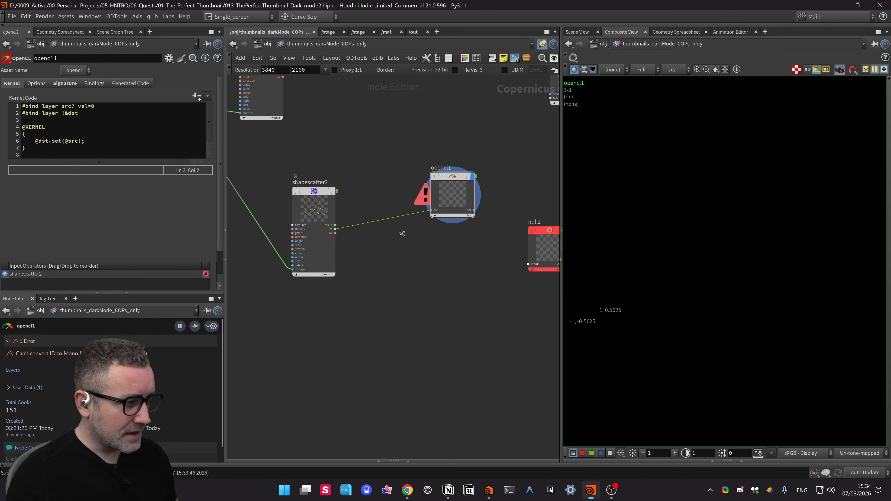
drag(402, 233, 389, 198)
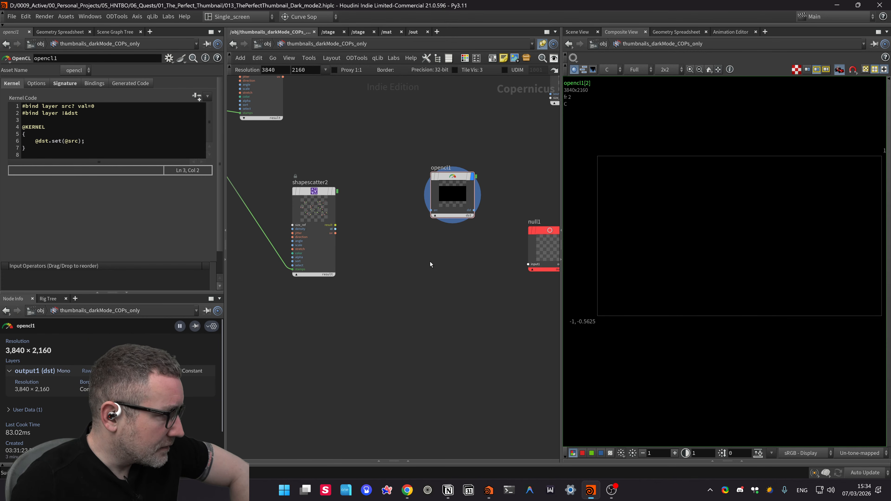
middle_drag(414, 250, 398, 242)
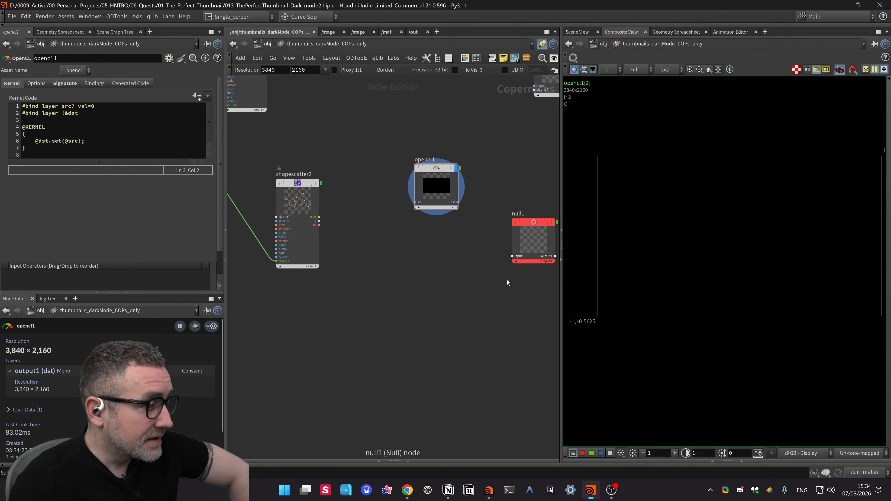
middle_drag(476, 288, 429, 300)
middle_drag(437, 225, 407, 257)
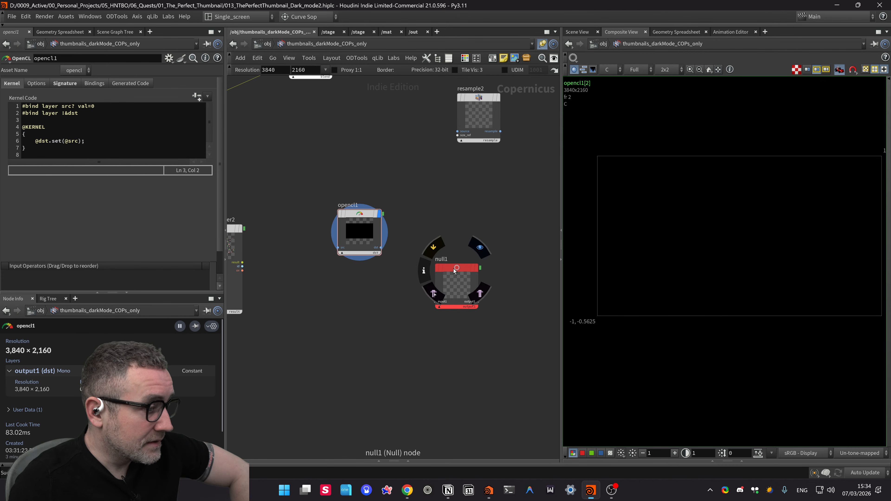
drag(441, 271, 490, 254)
drag(363, 214, 410, 206)
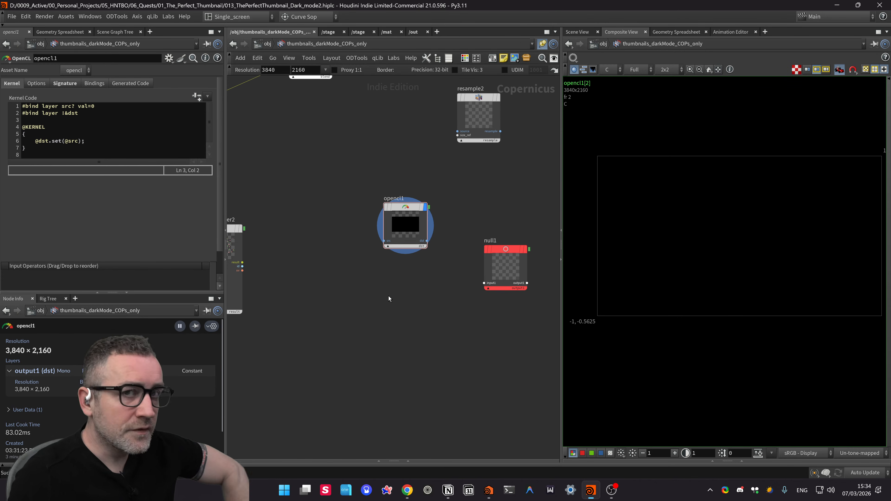
Step: Switch to the drawing-board notes, move the "data Window" item lower, and duplicate the "using ID" item just below the original
key(ctrl+super+Left)
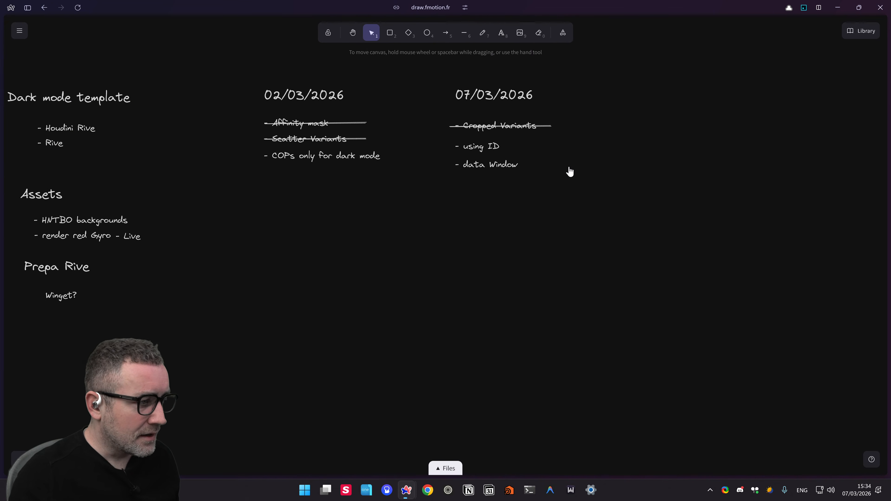
drag(567, 201, 417, 151)
drag(488, 174, 488, 261)
scroll(507, 225, right, 3)
scroll(507, 225, up, 1)
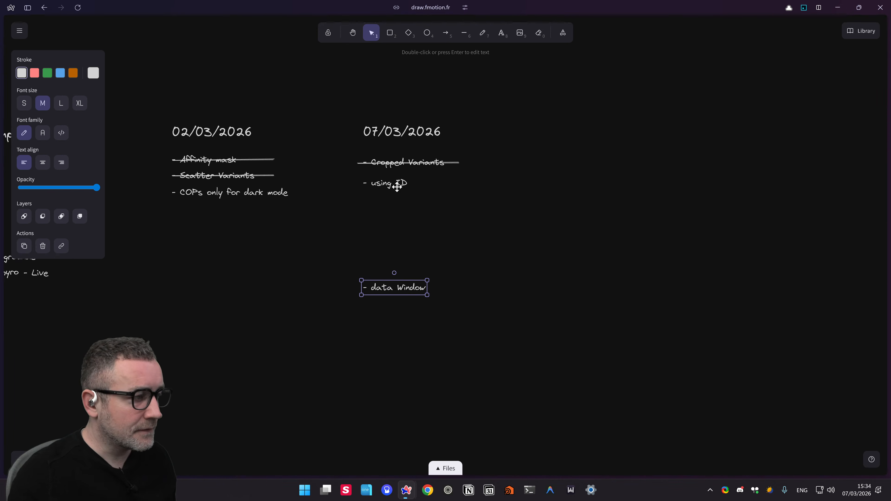
click(386, 183)
alt+drag(385, 184, 384, 204)
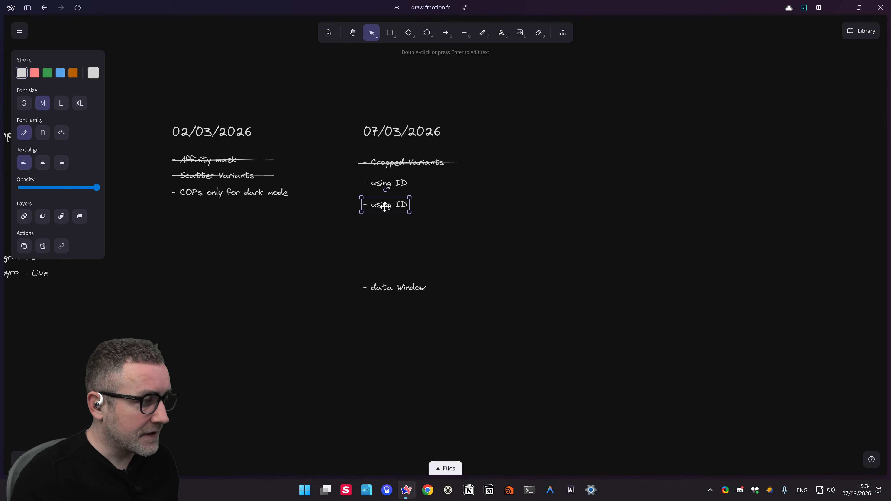
Step: Change the duplicated "using ID" item's text to "- bindings", keeping its leading dash
double_click(384, 204)
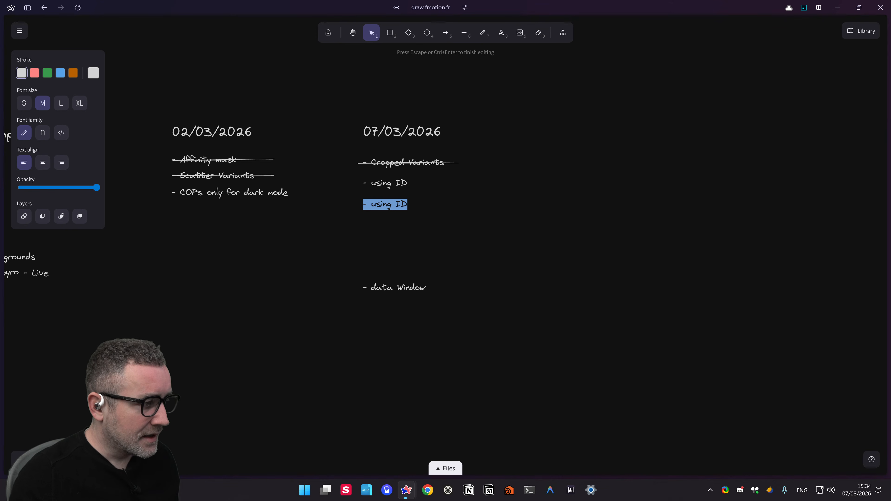
click(415, 213)
click(370, 205)
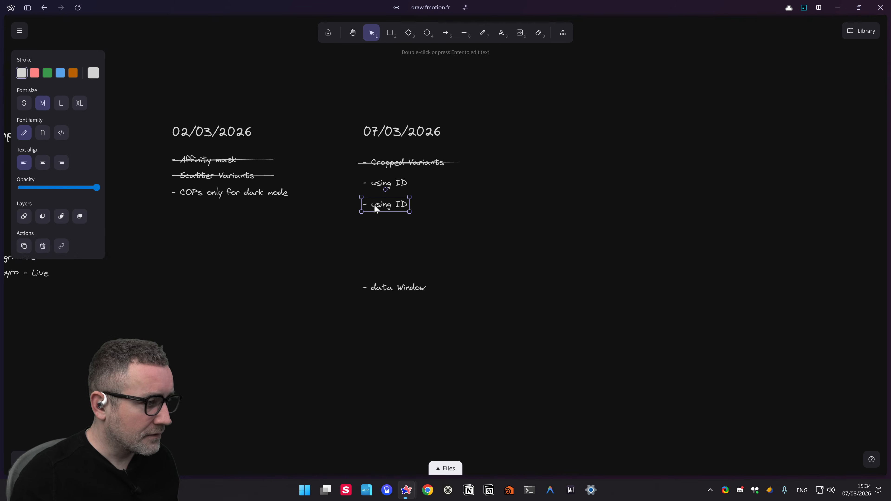
double_click(376, 207)
drag(371, 205, 415, 204)
key(BackSpace)
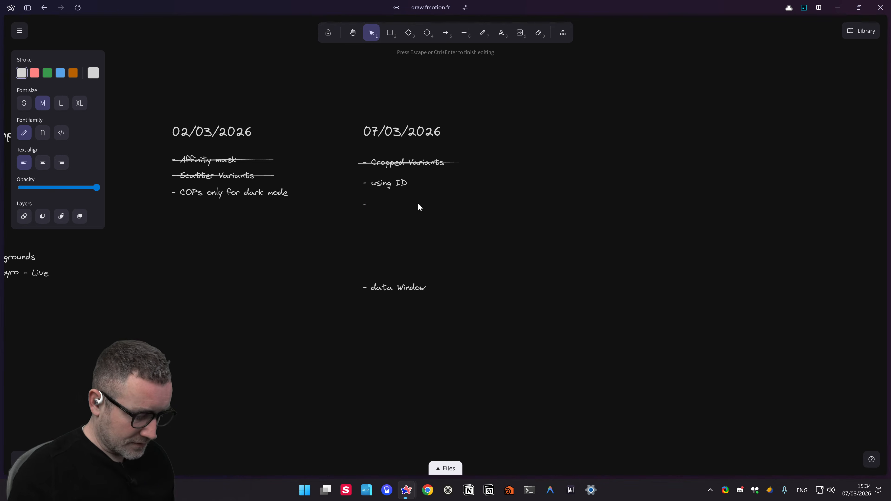
text(bindingd)
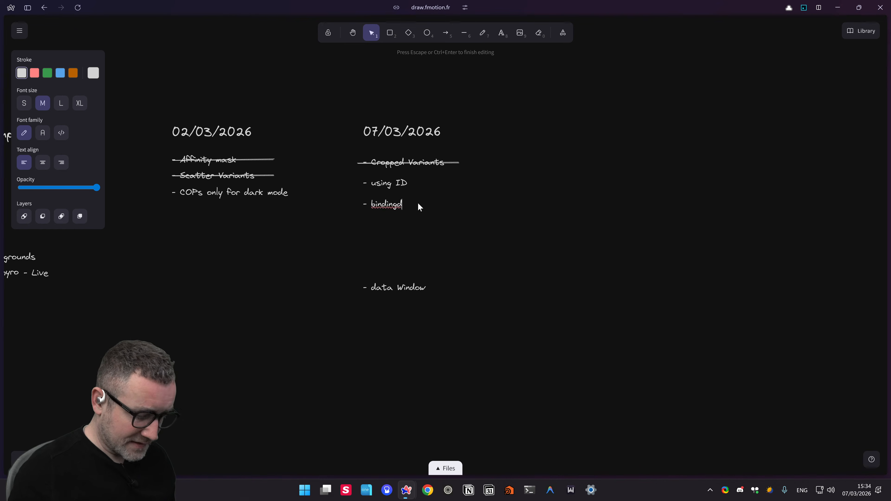
key(BackSpace)
text(s)
click(384, 243)
Step: Place a copy of the "bindings" item far to the right on the board, and indent the original beneath "using ID"
click(378, 203)
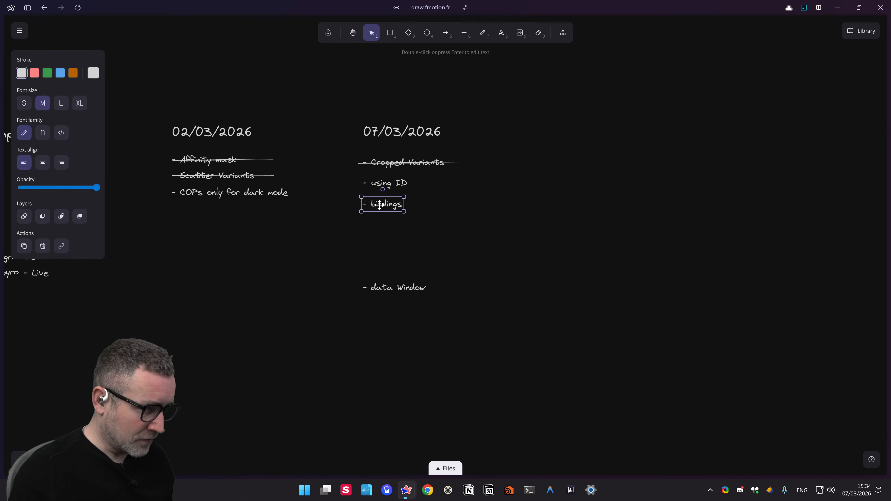
alt+drag(377, 203, 693, 226)
drag(376, 205, 392, 200)
click(439, 232)
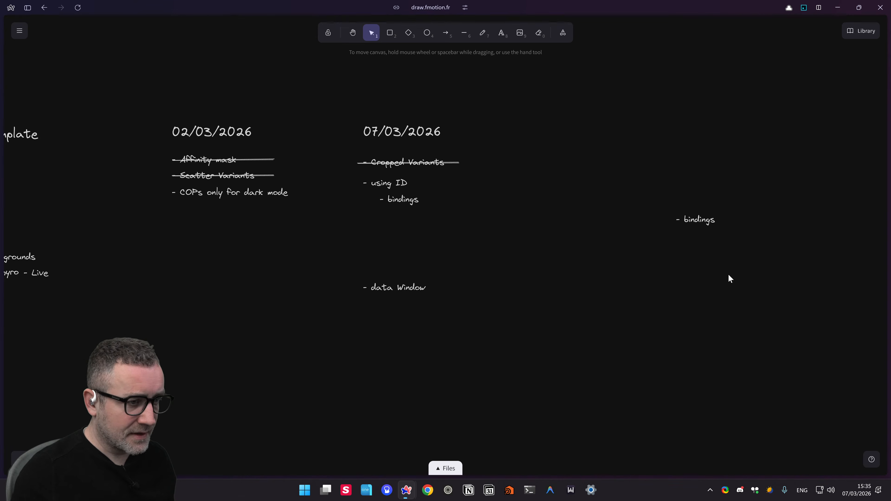
Step: Rewrite the far-right copy of the "bindings" item as "- Using"
double_click(694, 219)
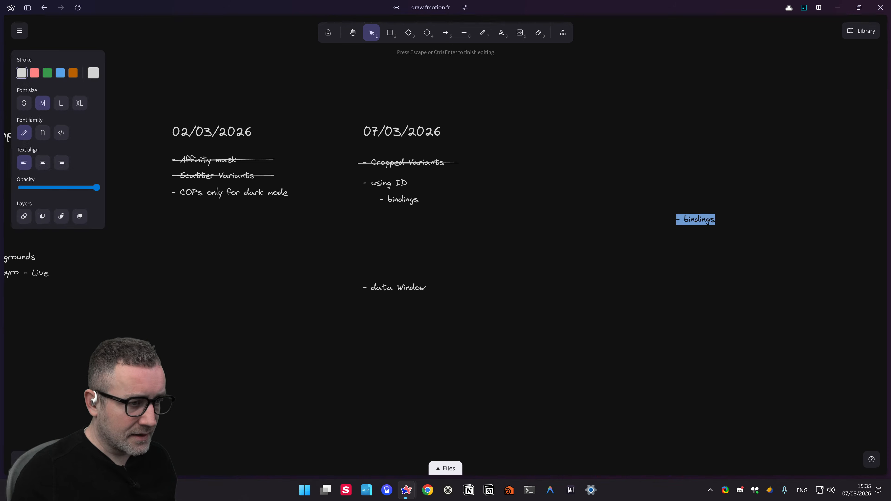
double_click(694, 219)
text(U)
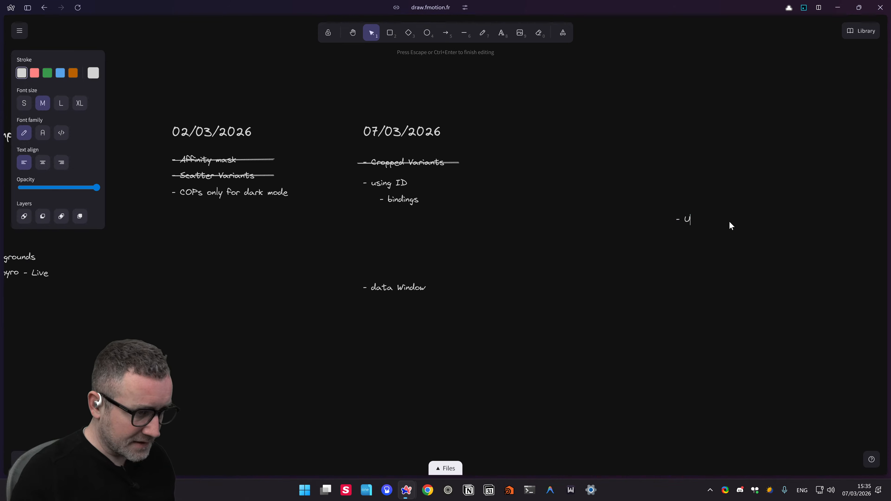
text(sing)
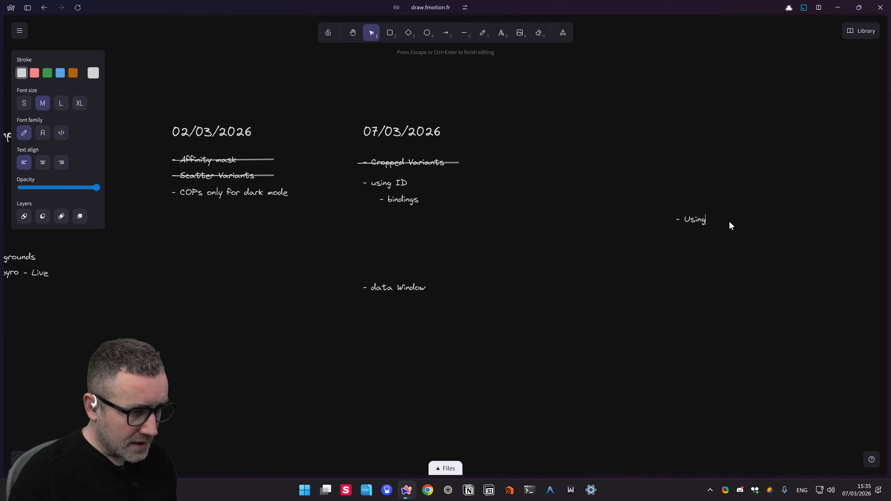
click(733, 243)
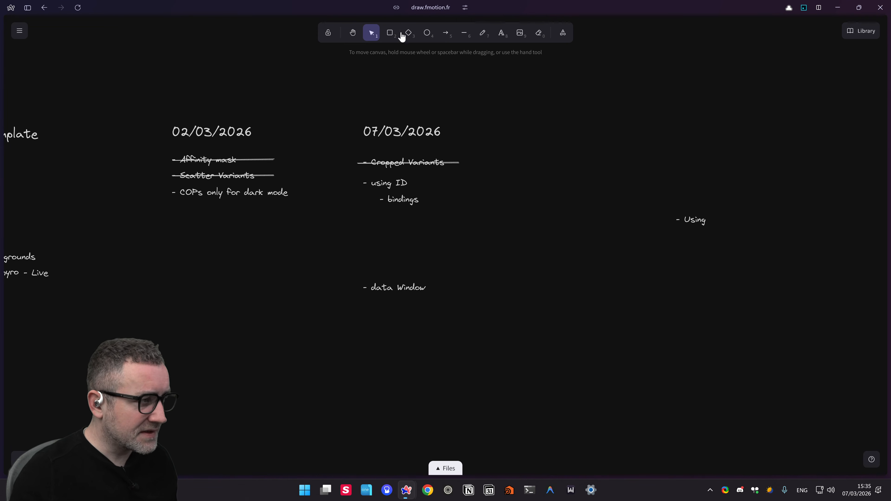
Step: Draw a rounded rectangle enclosing the "using ID", "bindings" and "Using" items, and stretch its right side farther out
click(388, 33)
drag(353, 174, 729, 232)
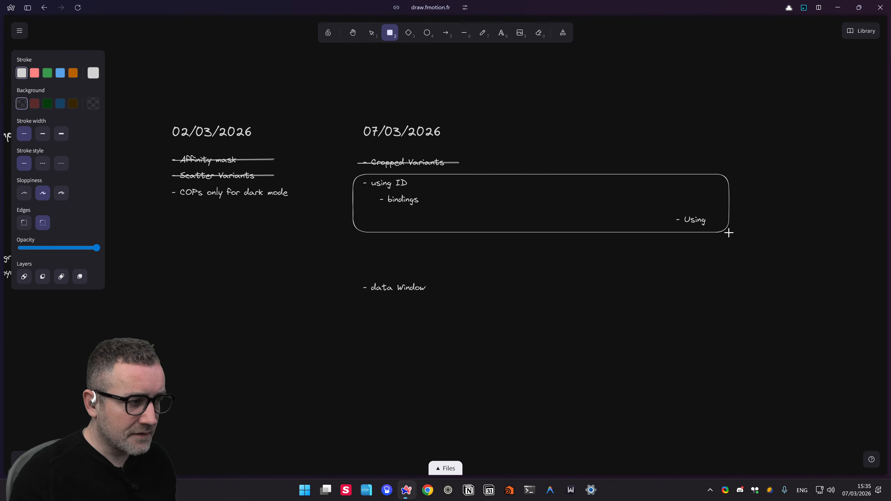
middle_drag(602, 273, 575, 274)
click(677, 227)
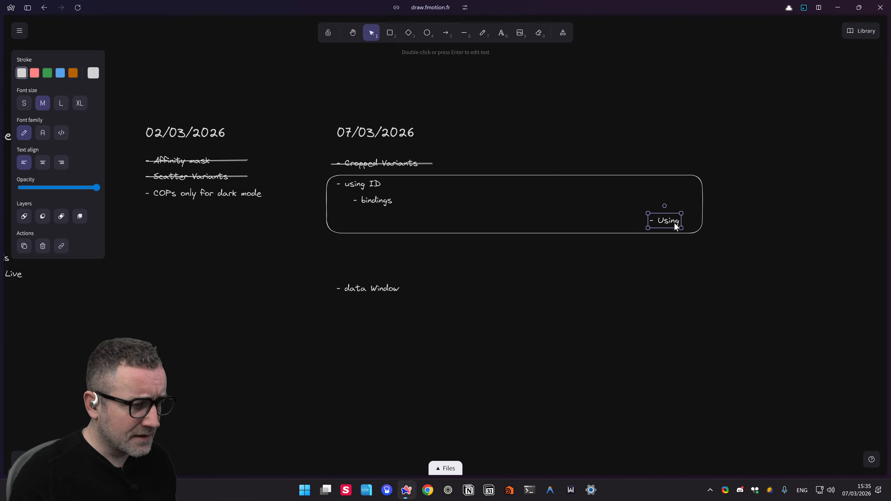
double_click(662, 221)
click(657, 220)
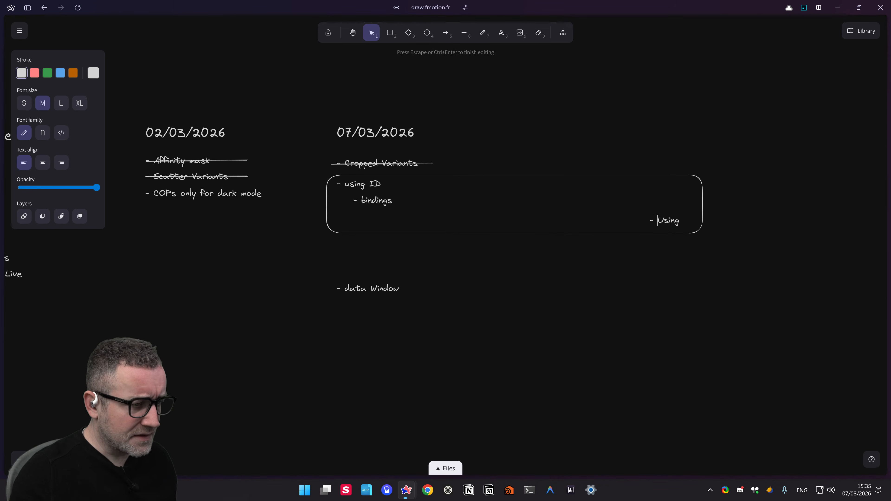
drag(657, 220, 697, 229)
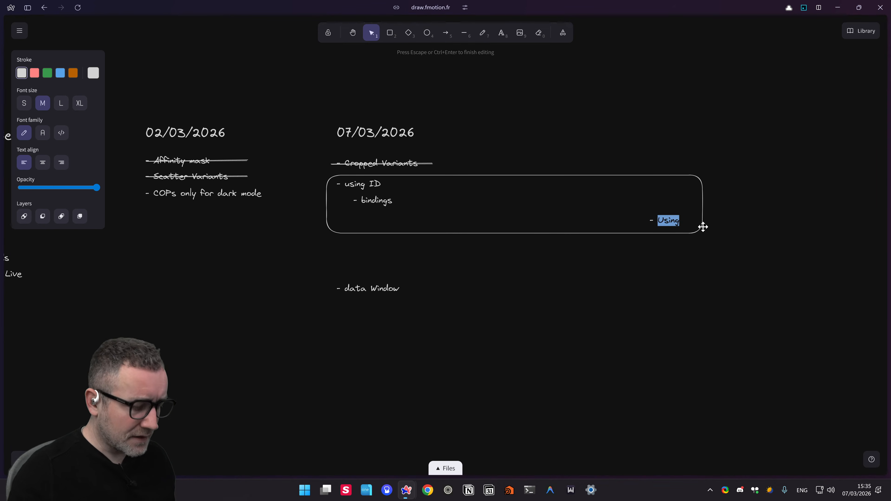
click(702, 219)
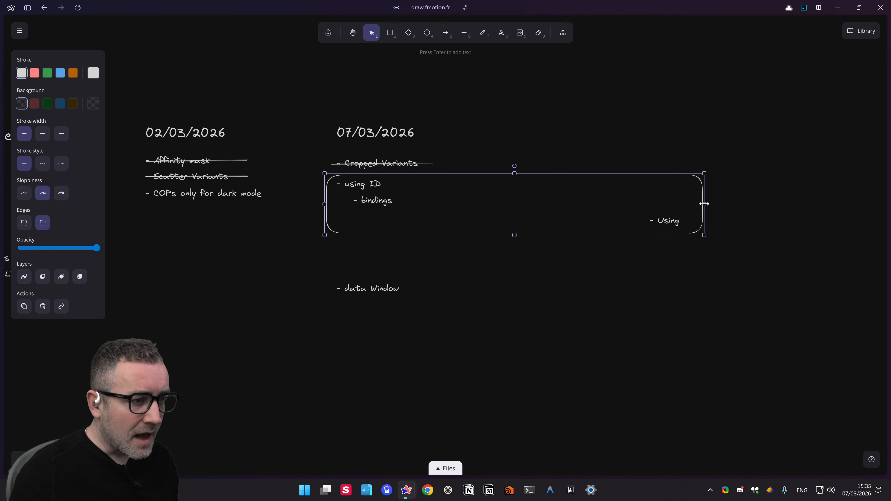
drag(701, 200, 778, 201)
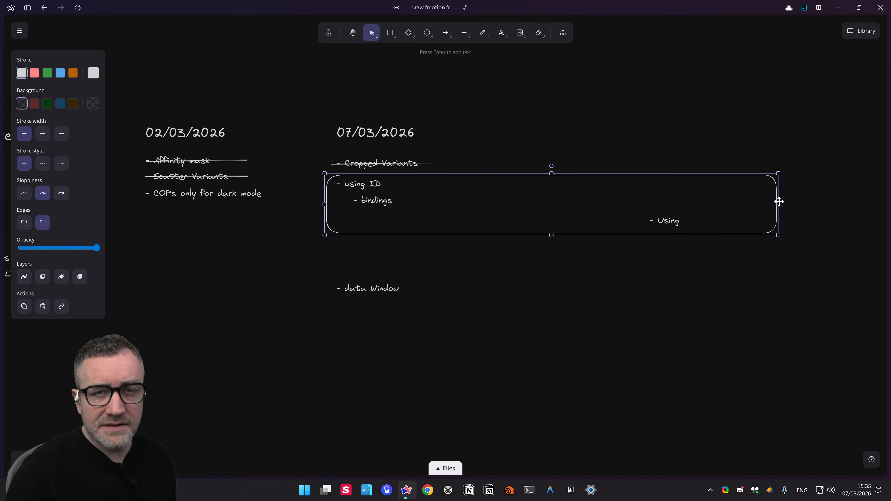
click(700, 295)
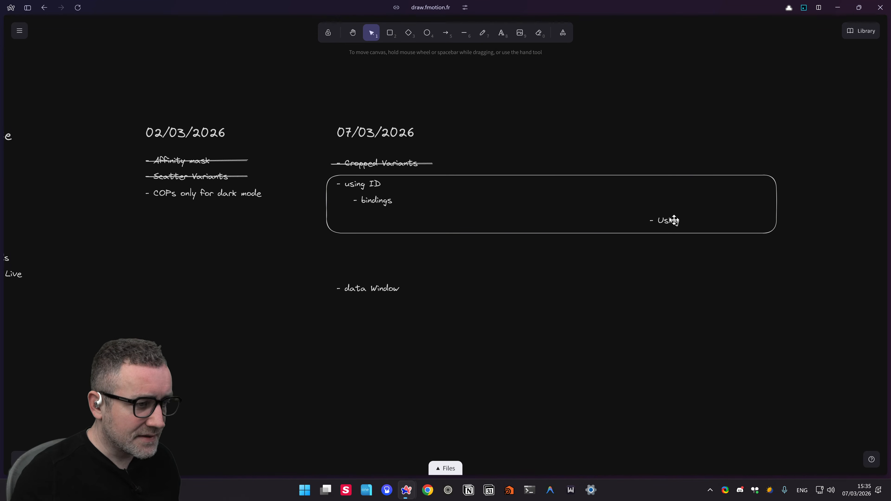
Step: Replace the word "Using" in the far-right item with "understanding the code"
double_click(649, 221)
drag(657, 221, 682, 220)
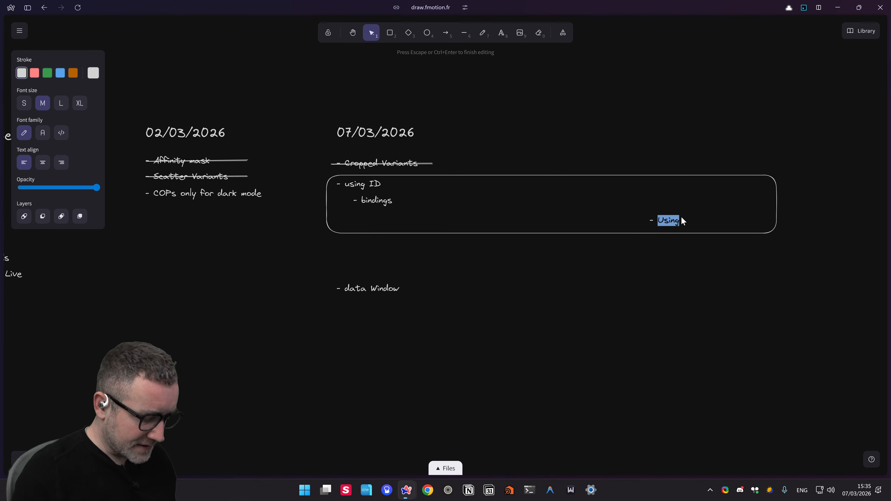
text(understa)
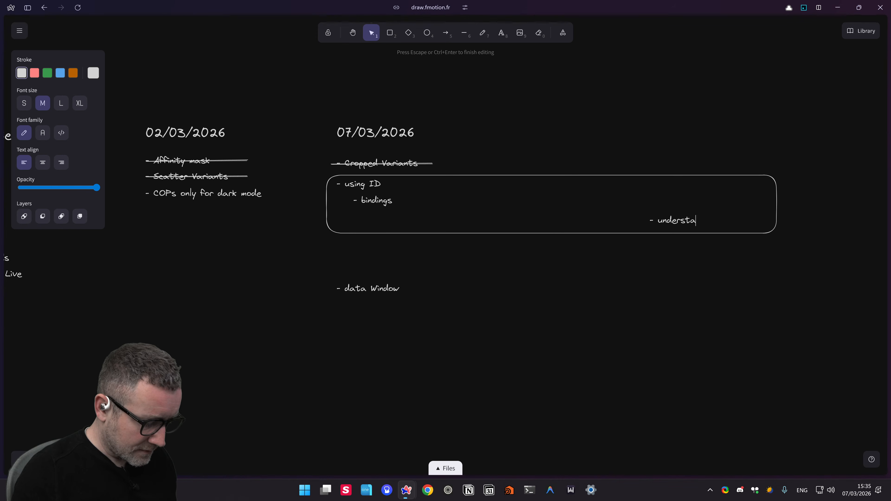
text(nding the code)
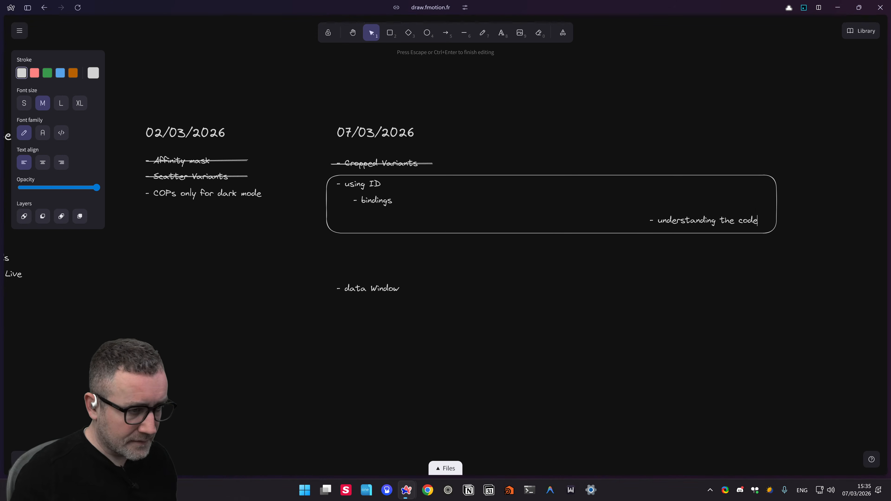
click(655, 358)
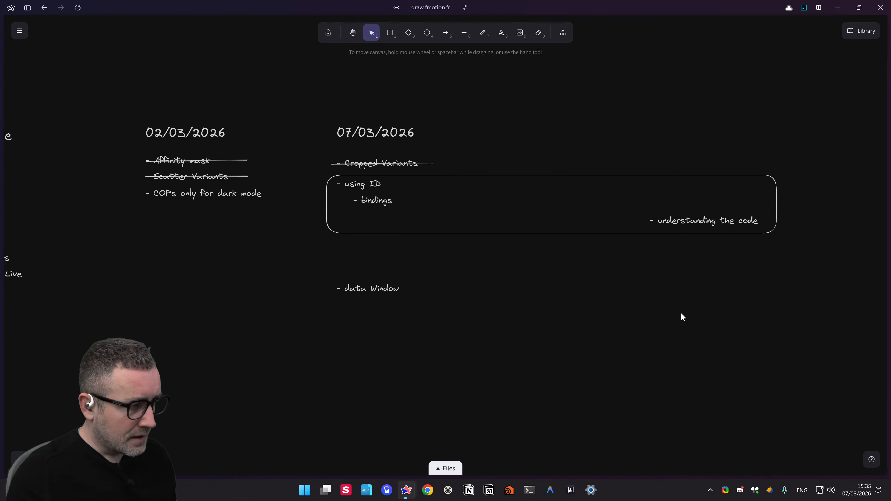
Step: Switch to the "OpenCL Workflow and Wrangles" page in Notion and read through to the kernel code of the Random ID Selection Mask example
key(alt+Tab)
key(alt+Tab)
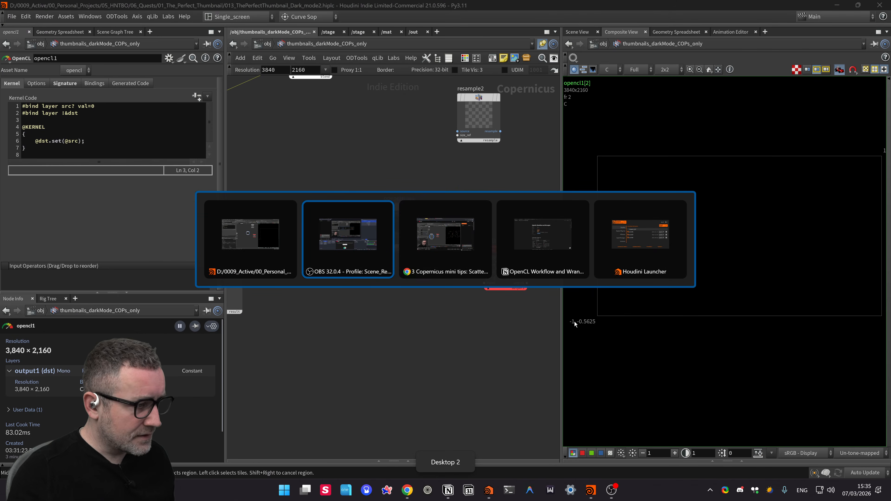
click(521, 238)
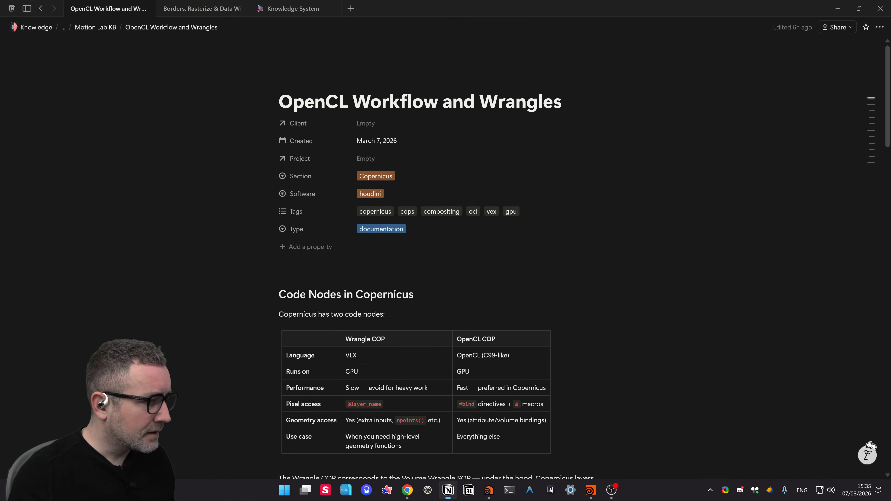
scroll(868, 445, down, 5)
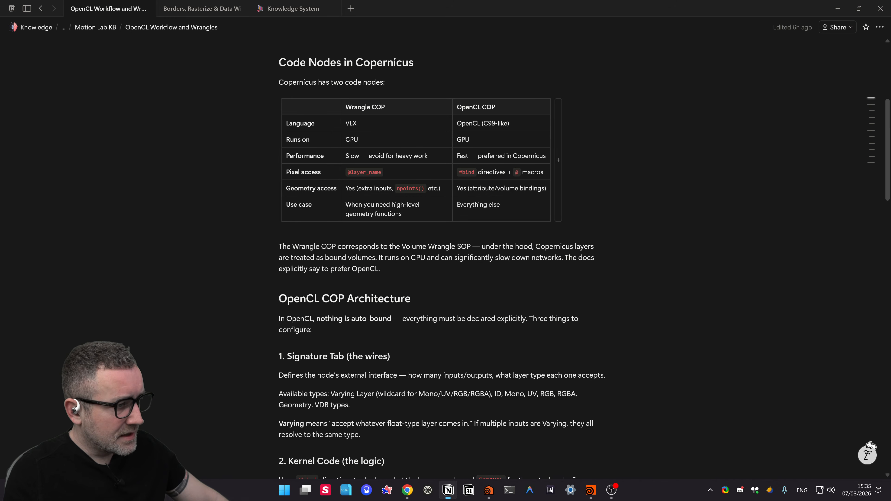
scroll(594, 164, down, 3)
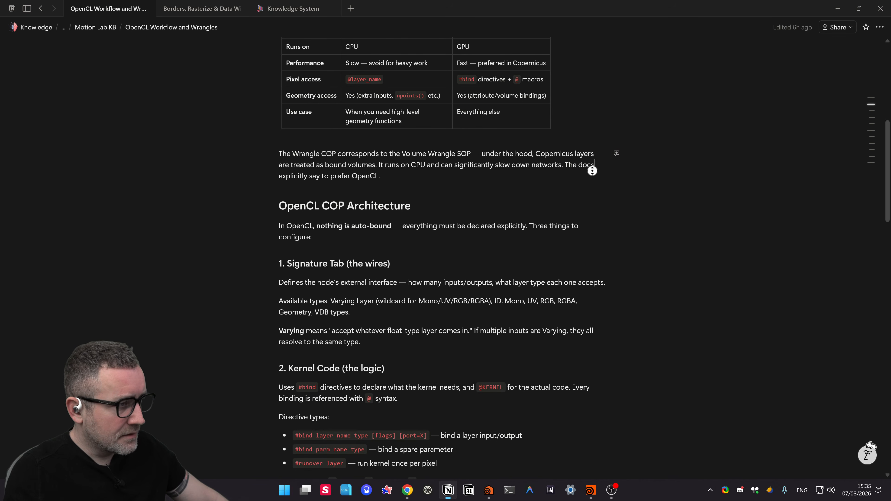
scroll(592, 171, down, 10)
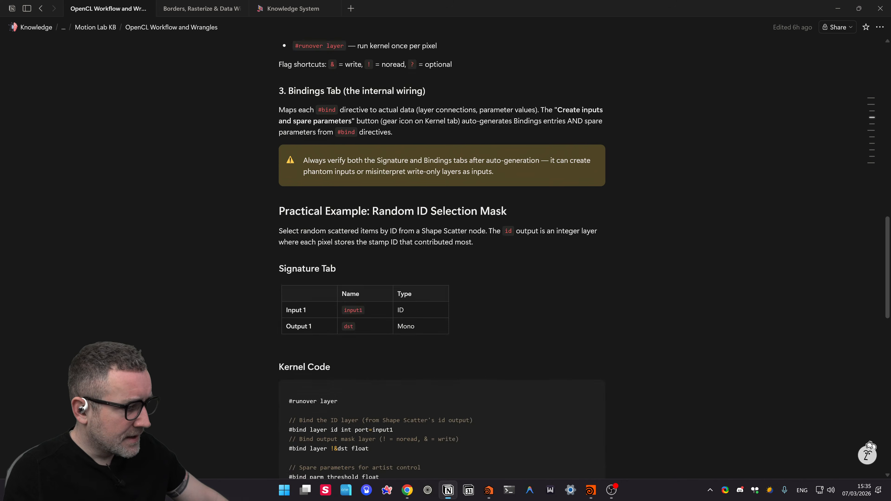
scroll(592, 308, down, 9)
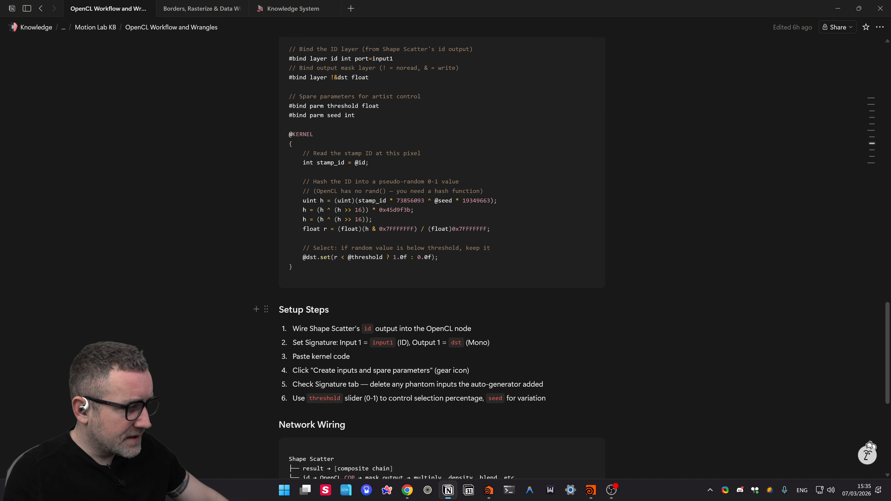
Step: Highlight the entire kernel code block up to #runover layer, compare it with the setup steps, and clear the selection
key(shift+Up)
key(shift+Up)
key(shift+Up)
key(shift+Up)
key(shift+Up)
key(shift+Up)
key(shift+Up)
key(shift+Up)
key(shift+Up)
key(shift+Up)
key(shift+Up)
key(shift+Up)
key(shift+Up)
key(shift+Up)
key(shift+Up)
key(shift+Up)
key(shift+Up)
key(shift+Up)
key(shift+Up)
key(shift+Up)
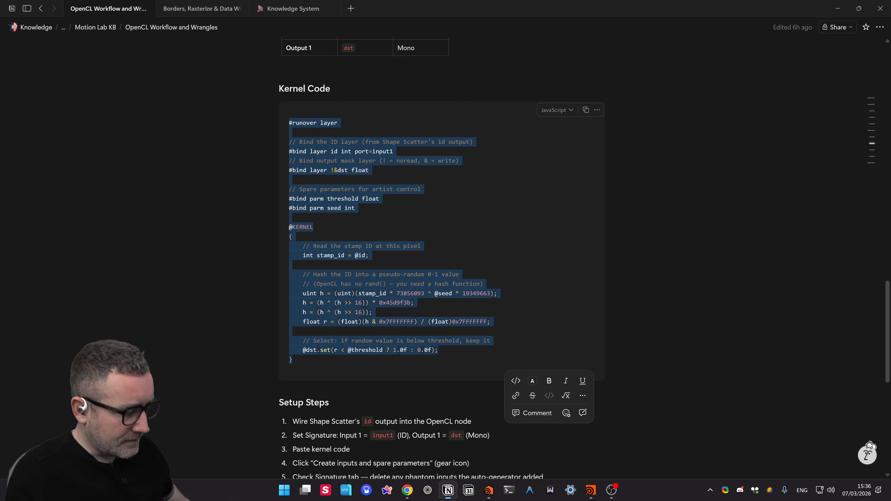
scroll(868, 445, down, 3)
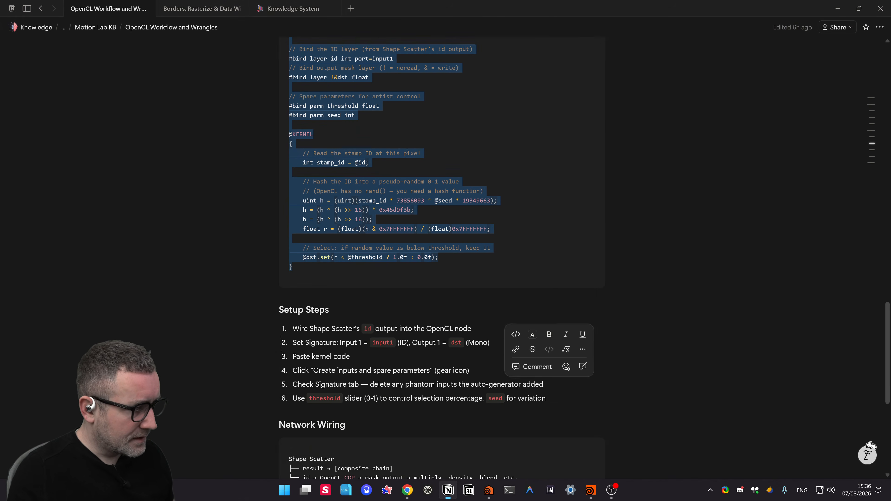
scroll(869, 445, up, 3)
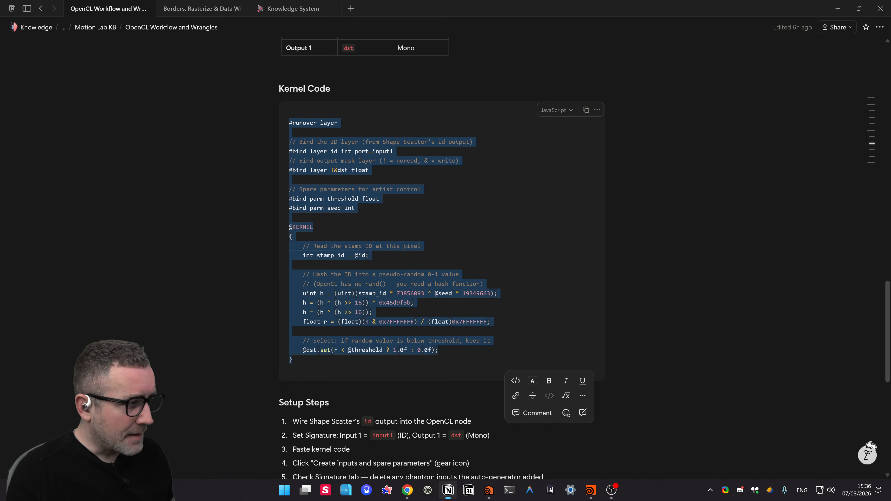
key(Escape)
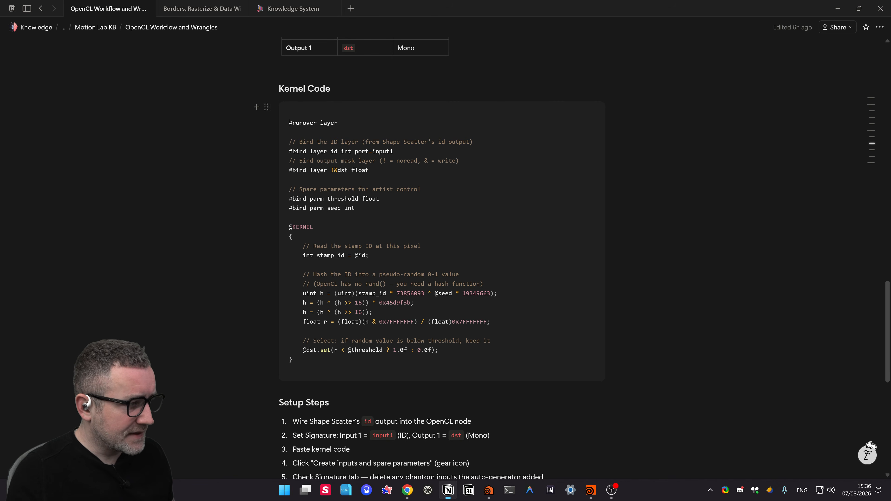
Step: Examine the kernel's binding lines, pointing out the !& flags on dst and highlighting "#bind parm threshold float"
scroll(869, 444, down, 1)
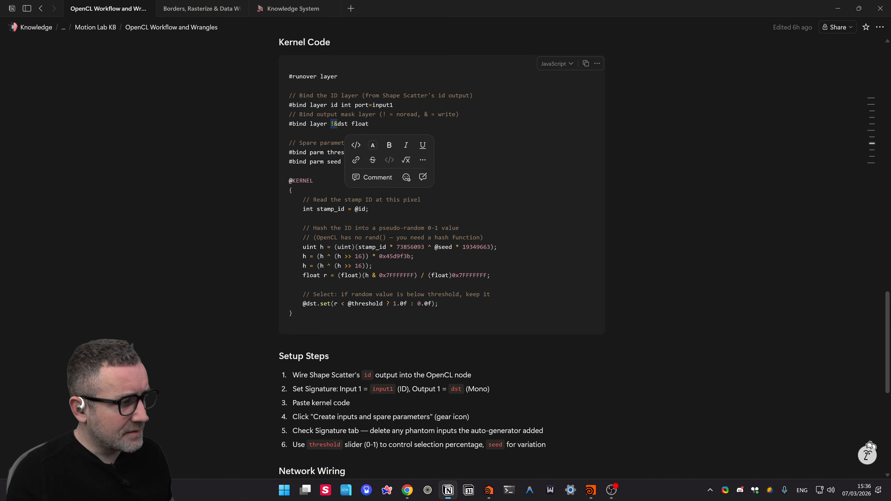
click(369, 124)
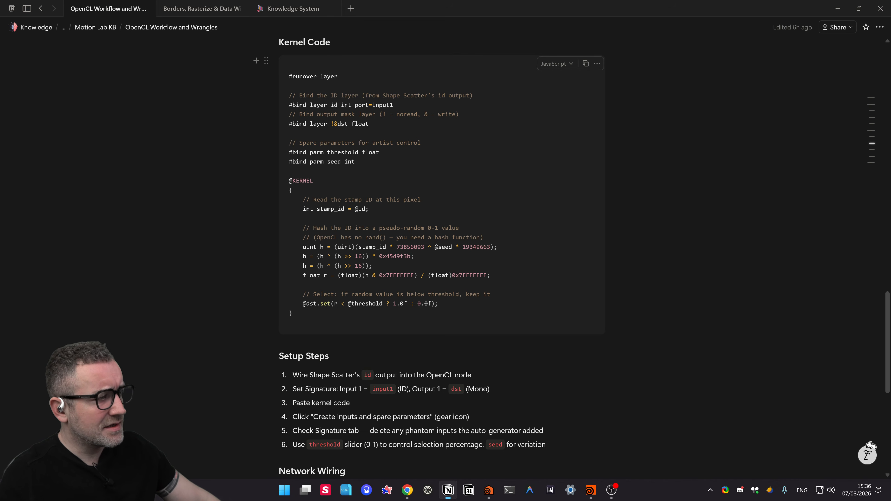
click(338, 124)
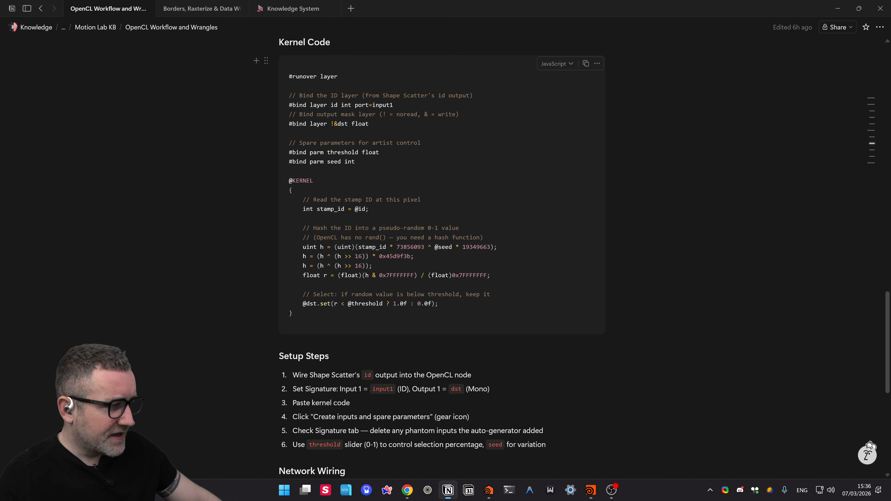
drag(379, 152, 288, 153)
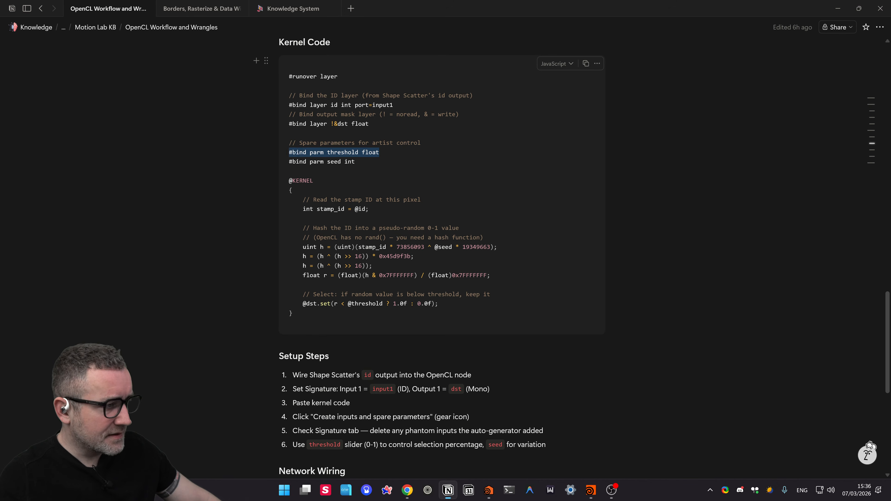
Step: Highlight the spare parameter lines binding threshold and seed, clear the selection, and read on through the kernel body and setup steps
click(352, 162)
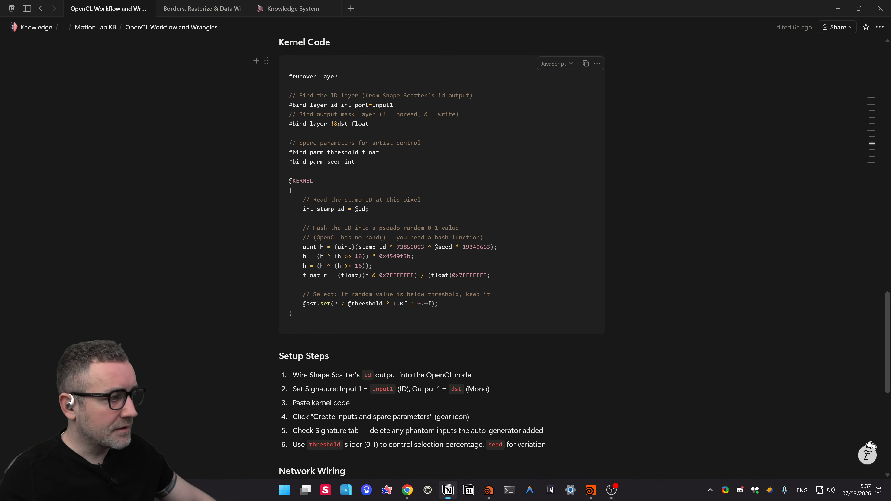
key(shift+Up)
key(shift+Home)
key(shift+Up)
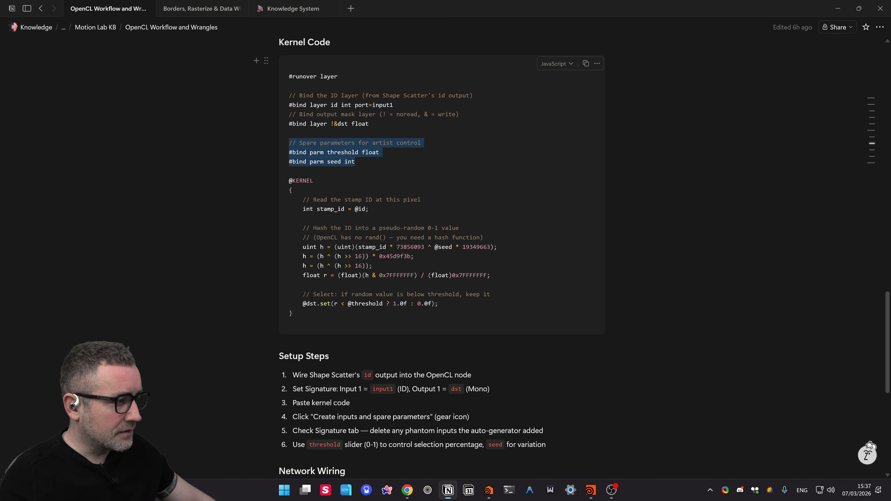
click(289, 171)
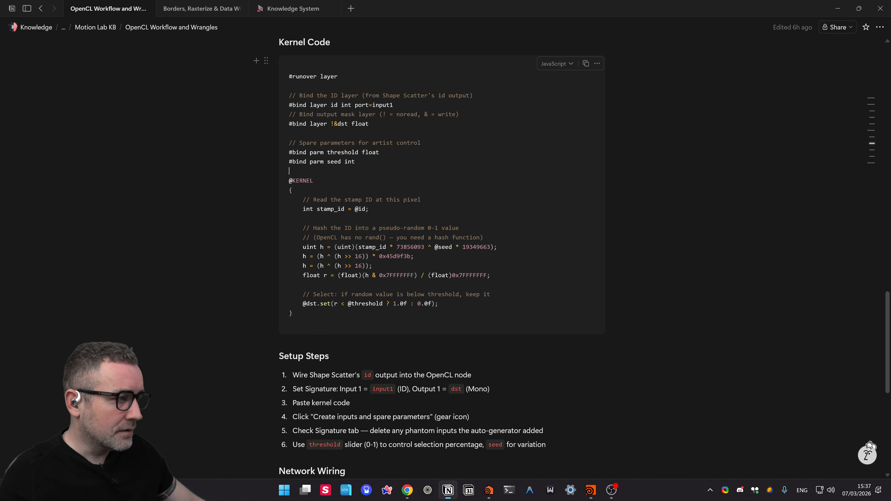
click(309, 105)
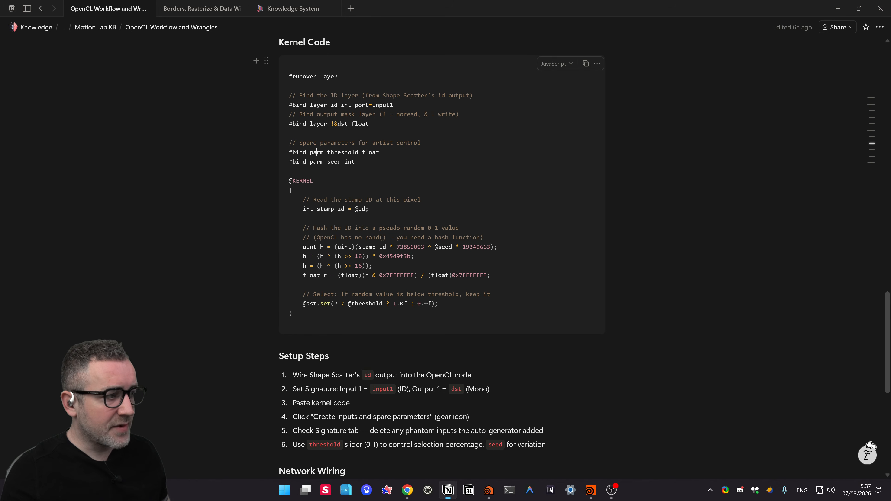
scroll(320, 161, down, 4)
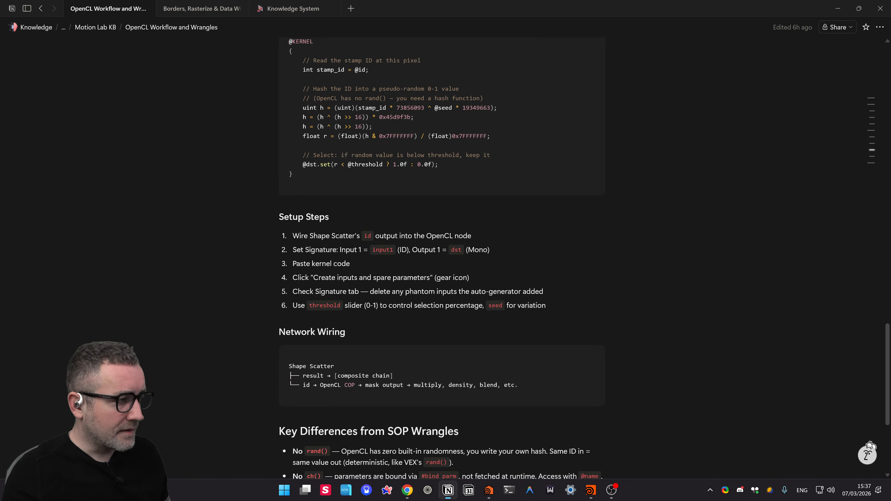
scroll(322, 69, up, 1)
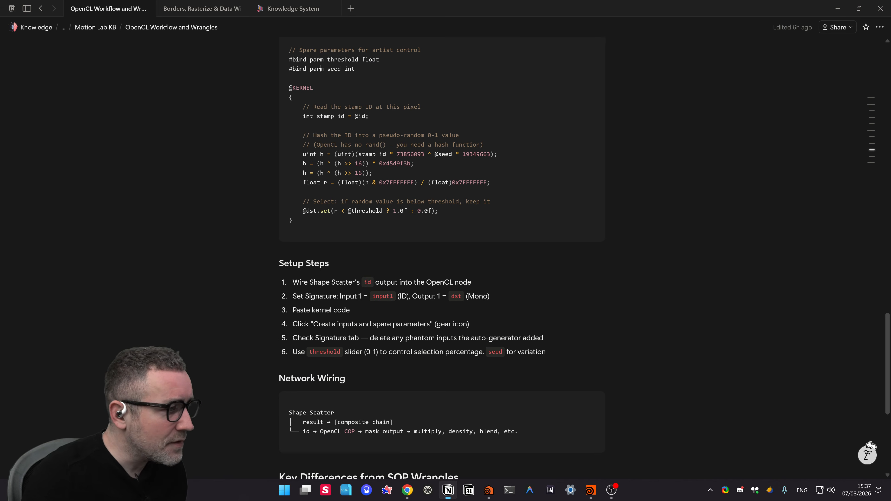
scroll(239, 267, up, 2)
scroll(240, 267, down, 4)
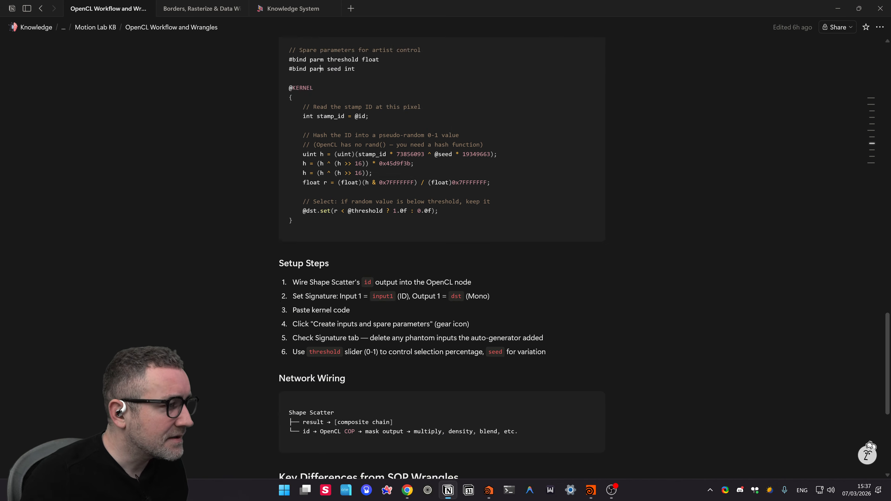
Step: Switch to Houdini and move the opencl1 node closer to shapescatter2
key(ctrl+super+Right)
key(ctrl+super+Left)
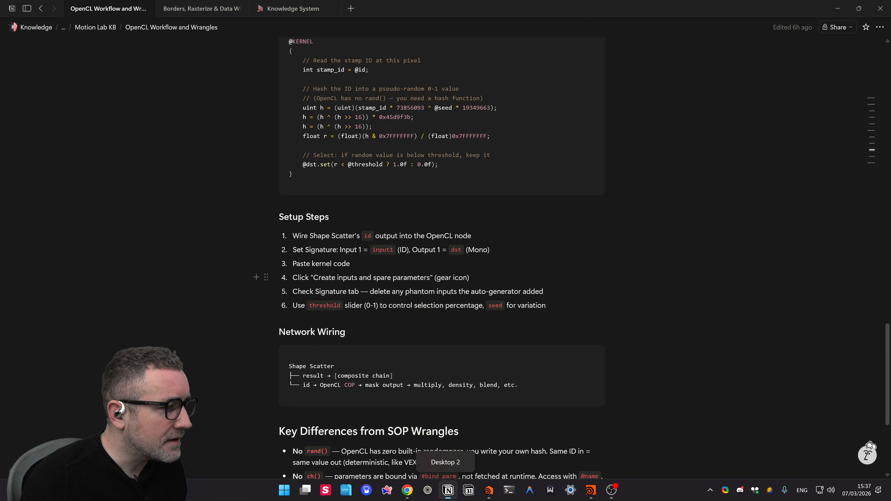
key(ctrl+super+Left)
key(ctrl+super+Right)
key(alt+Tab)
key(alt+Tab)
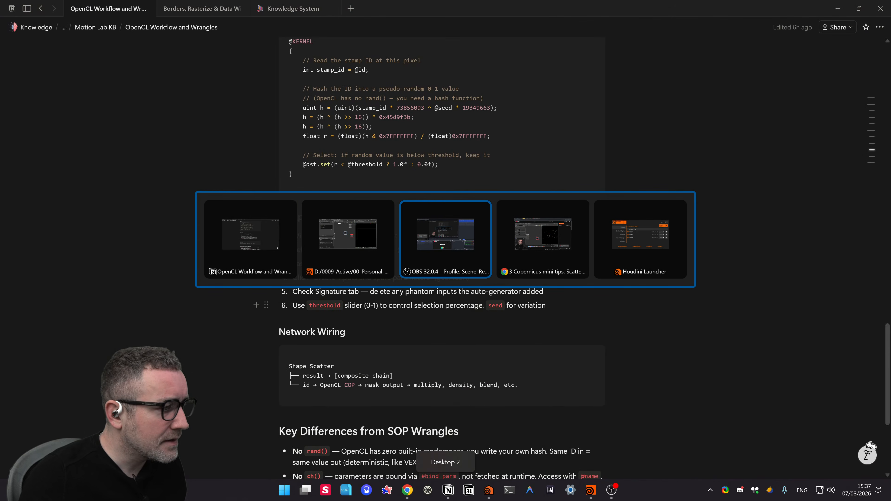
key(alt+Tab)
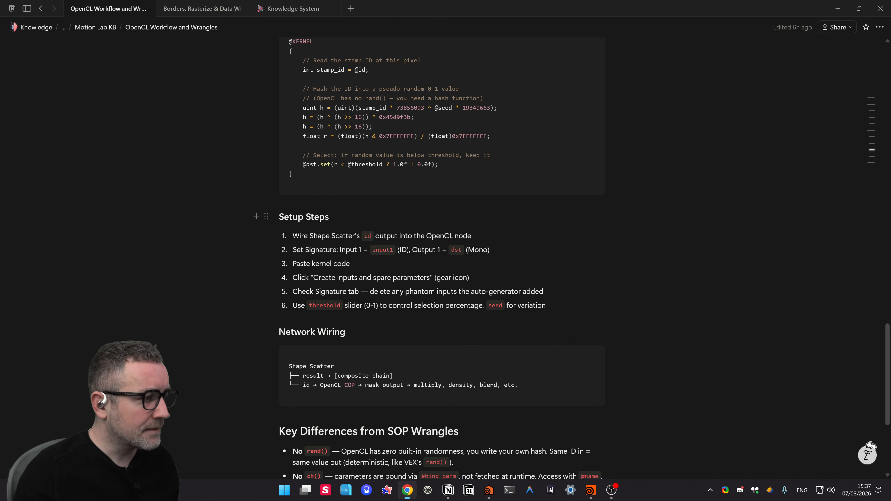
key(alt+Tab)
click(418, 249)
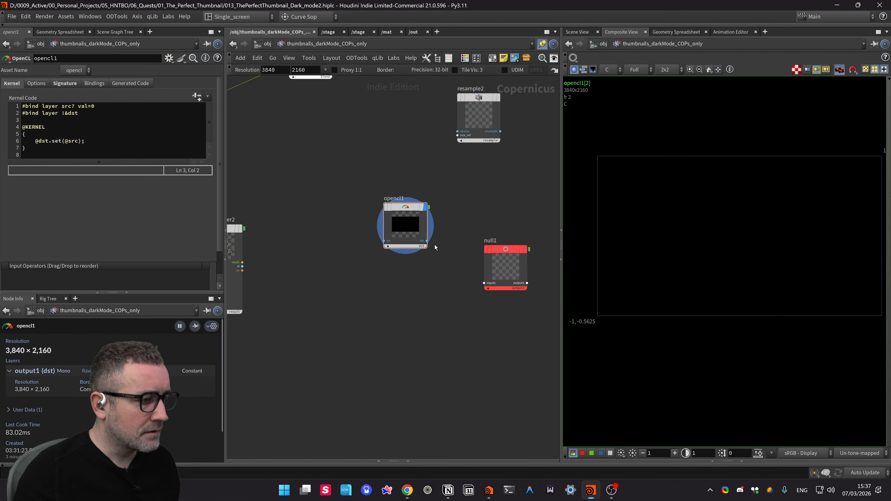
middle_drag(469, 255, 442, 284)
drag(496, 225, 477, 223)
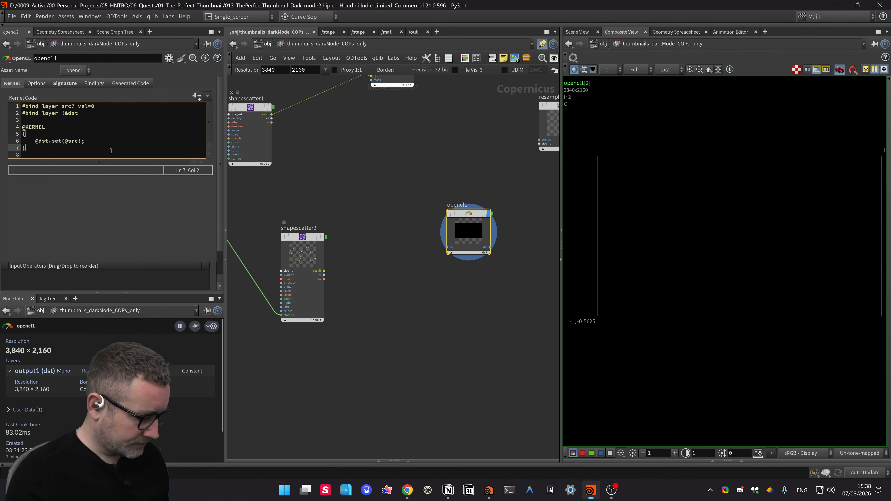
Step: Replace opencl1's kernel code with the copied random ID mask kernel and generate its inputs and spare parameters
key(ctrl+a)
key(ctrl+v)
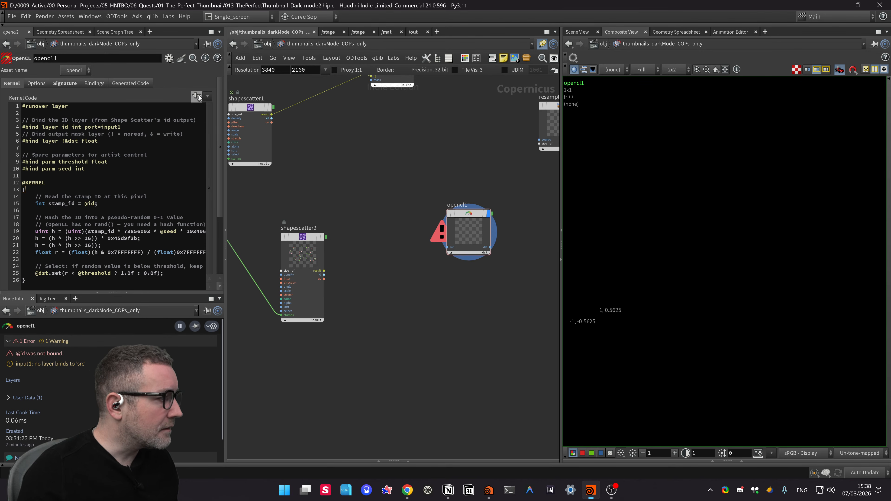
click(197, 96)
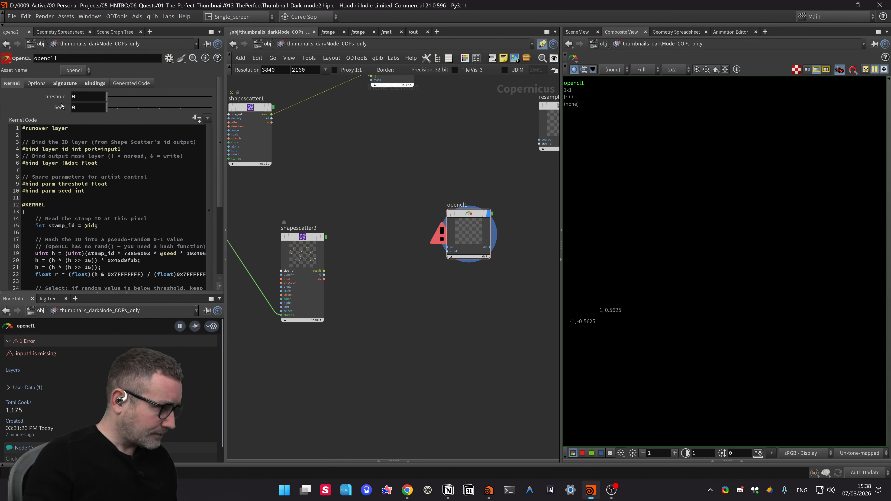
Step: Move opencl1 next to shapescatter2 and connect shapescatter2's id output to opencl1's src input
middle_drag(492, 335, 489, 362)
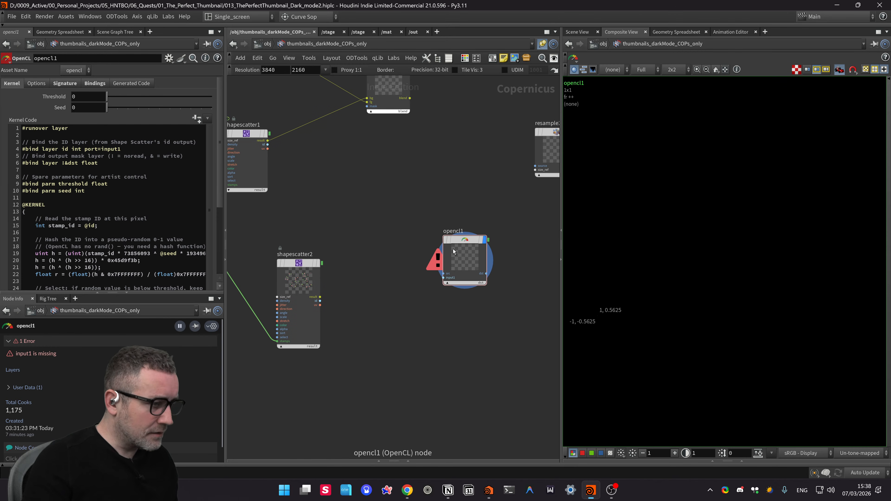
drag(453, 252, 394, 251)
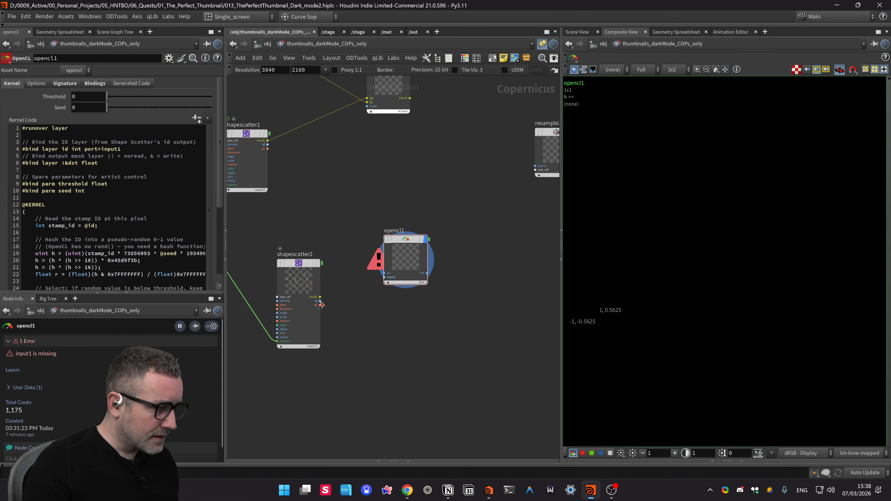
drag(320, 300, 379, 275)
click(384, 273)
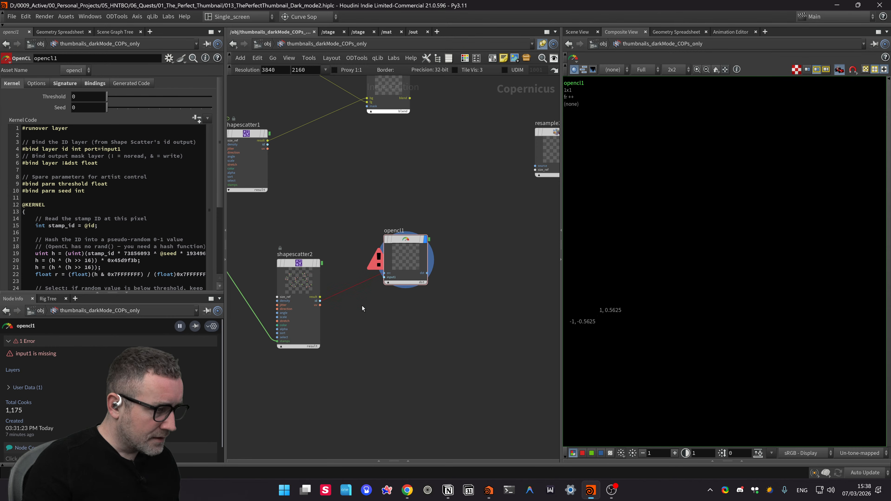
middle_drag(362, 306, 360, 293)
double_click(403, 231)
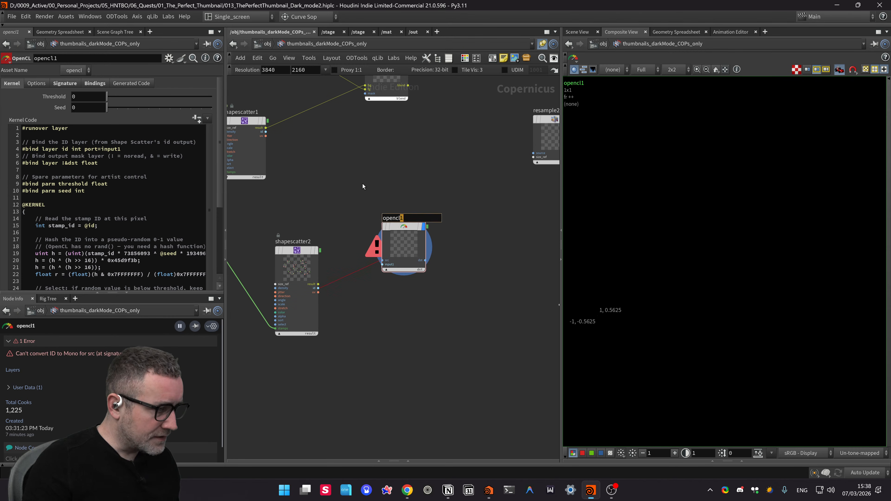
key(Escape)
mouse_move(399, 229)
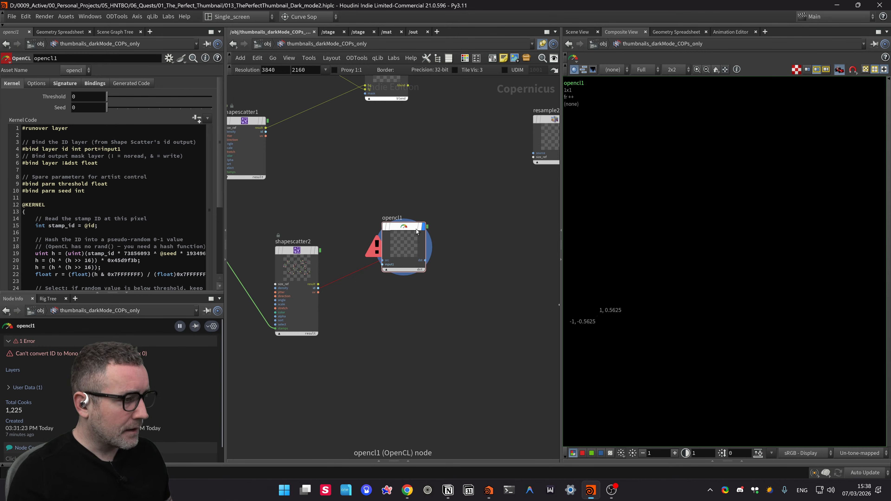
drag(417, 229, 421, 232)
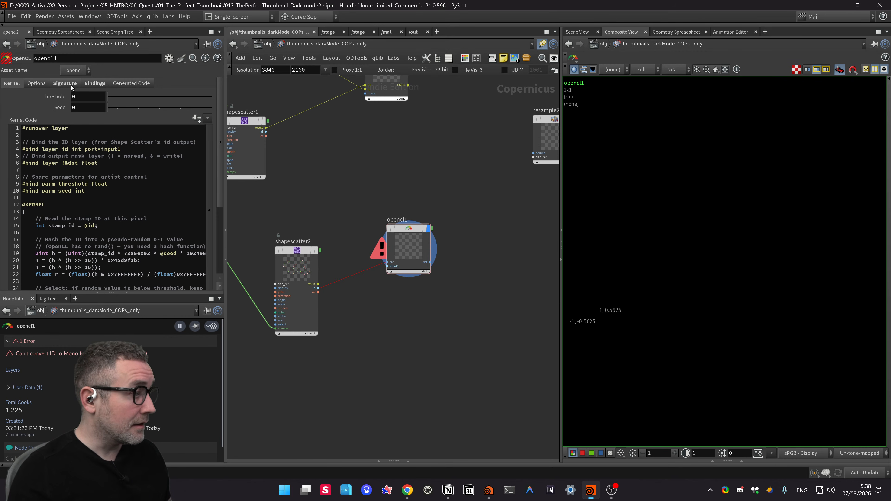
Step: Move opencl1 lower in the network and add a second OpenCL node in the free space above it
middle_drag(375, 173, 366, 135)
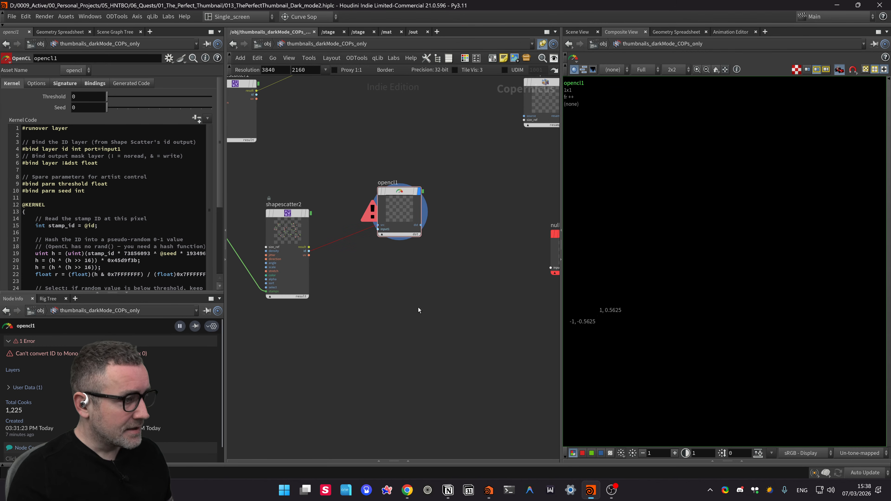
middle_drag(418, 307, 418, 312)
middle_drag(390, 154, 390, 199)
drag(400, 260, 407, 335)
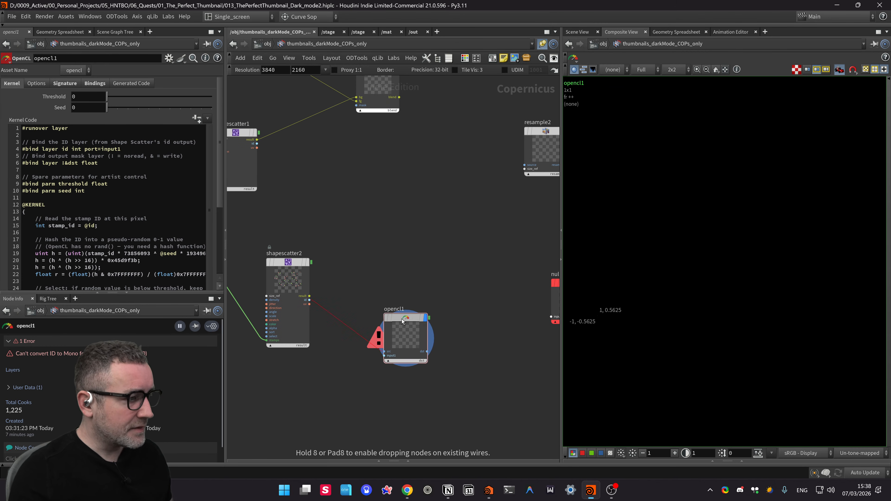
key(Tab)
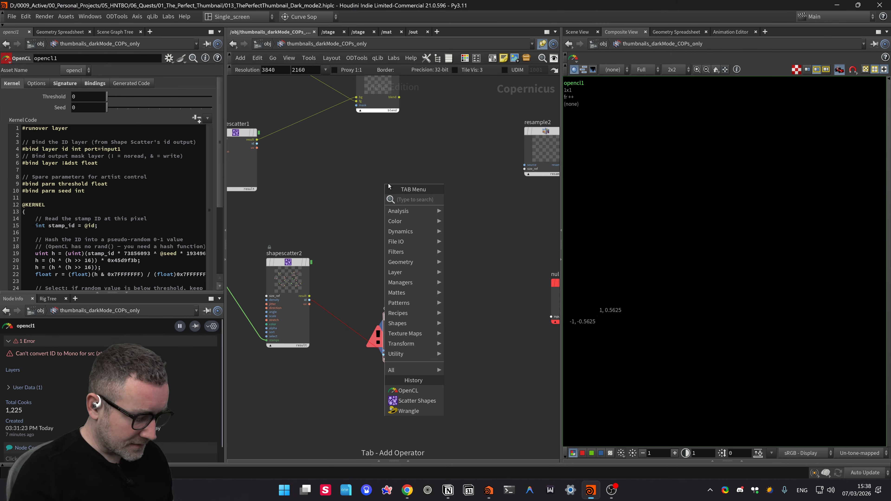
text(open)
key(Return)
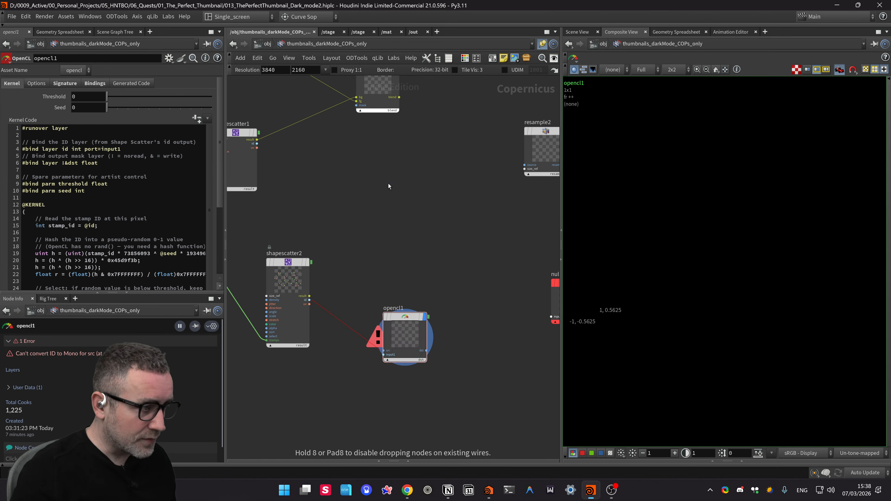
click(388, 186)
drag(386, 190, 399, 188)
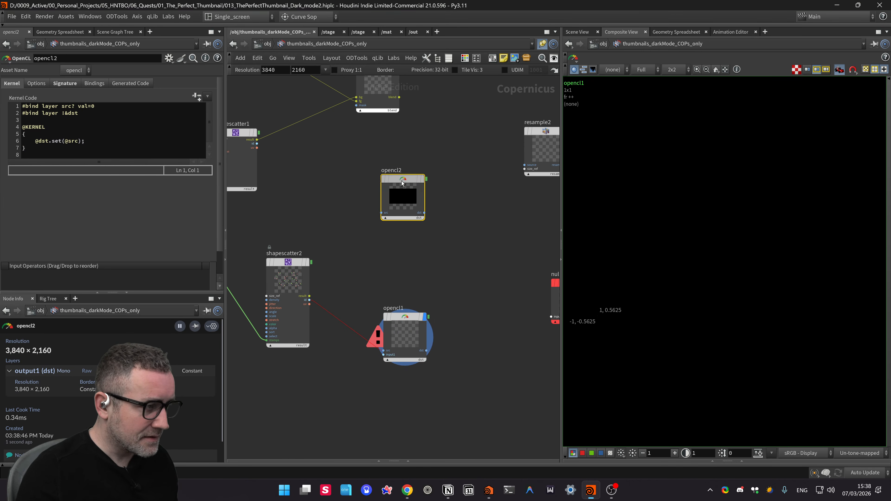
drag(282, 286, 283, 304)
drag(397, 213, 409, 213)
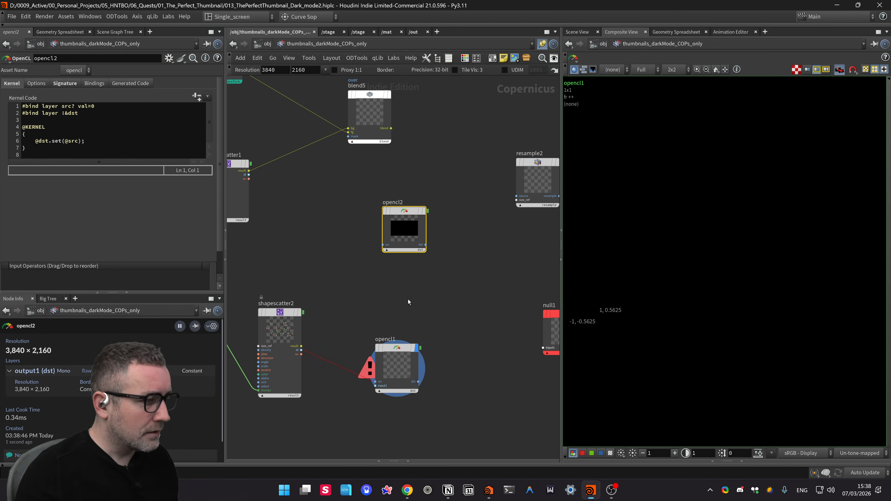
Step: Examine the new OpenCL node's default signature, bindings, kernel code and generated code for comparison
click(64, 83)
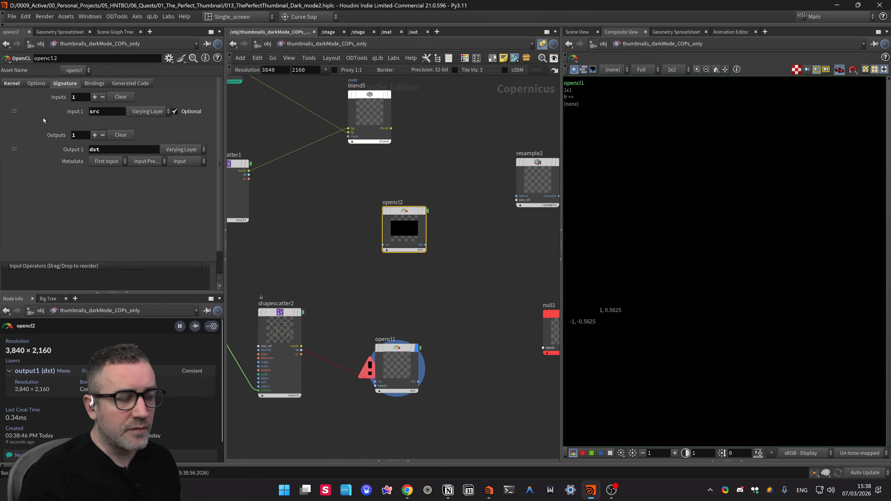
click(94, 83)
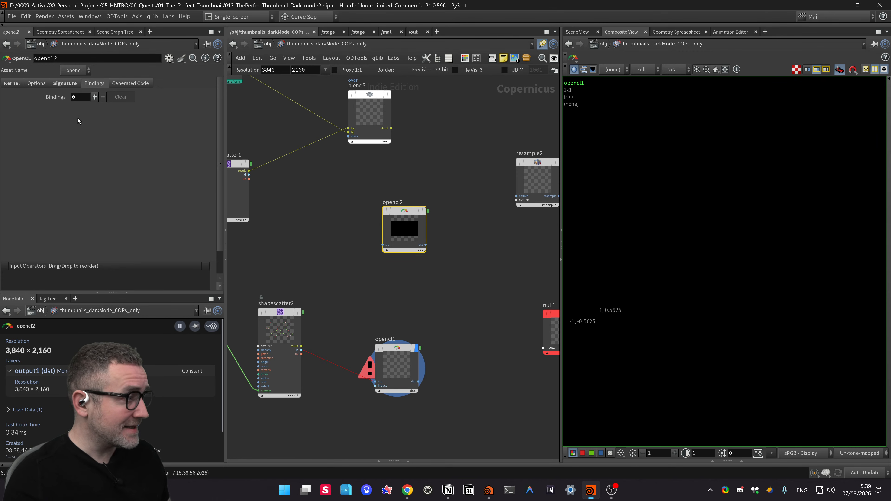
click(65, 83)
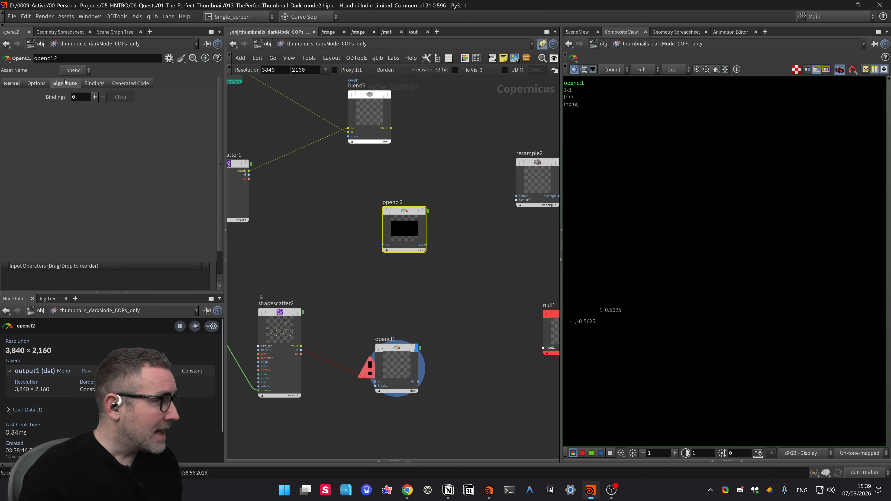
click(11, 84)
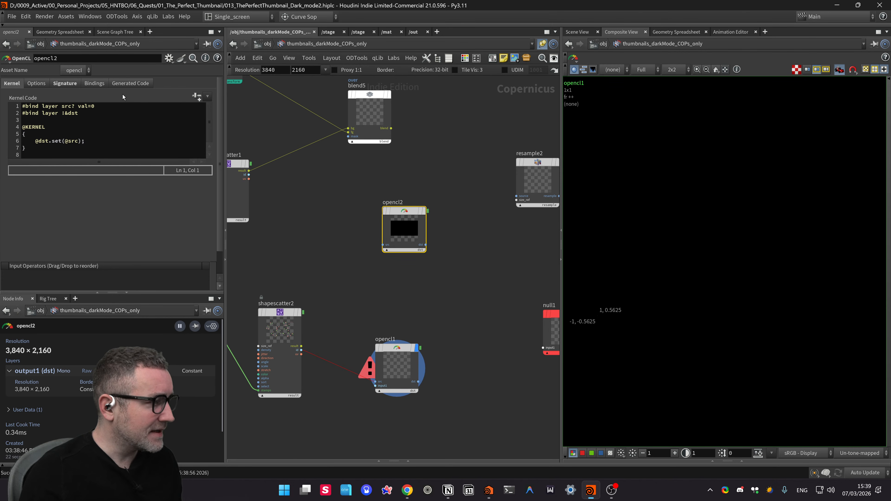
middle_drag(435, 350, 429, 330)
drag(399, 325, 396, 277)
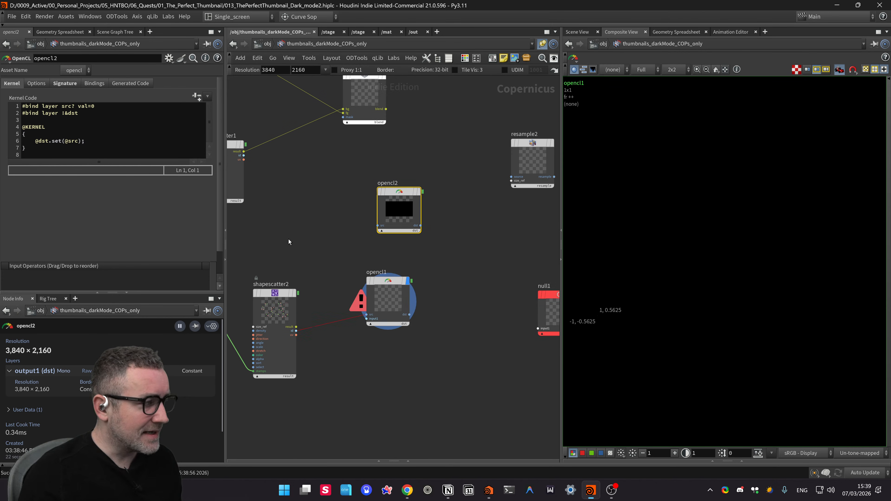
click(131, 85)
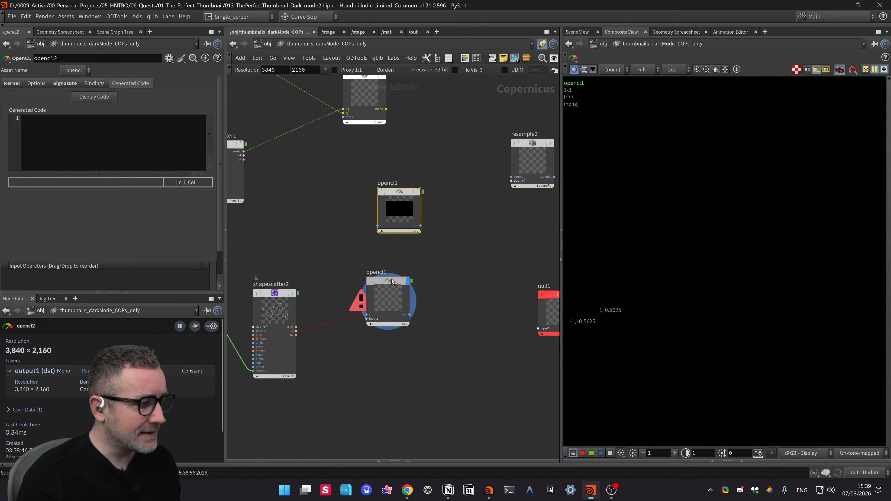
Step: Remove the optional src input from opencl1's signature, keeping only input1 of type ID
click(389, 298)
click(68, 84)
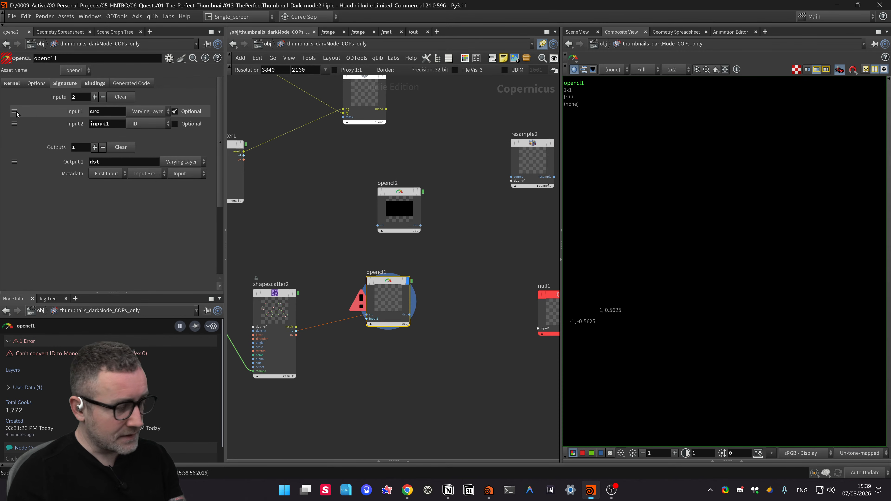
key(Delete)
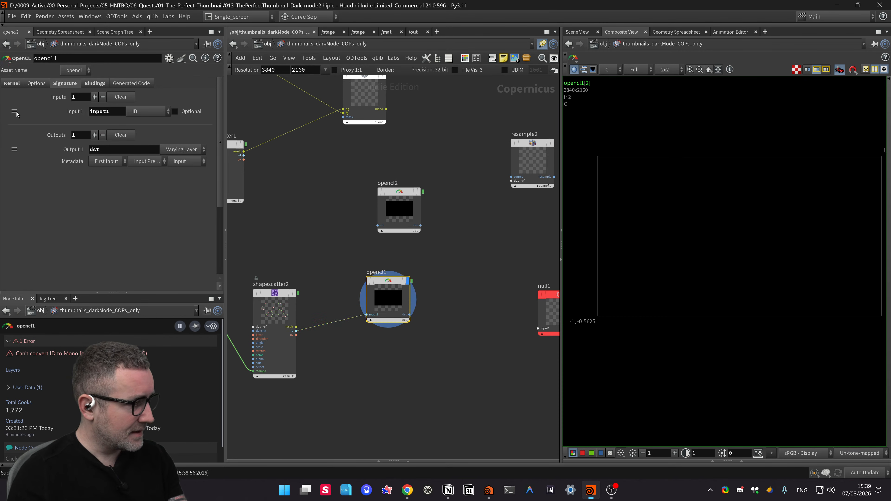
middle_drag(487, 294, 508, 288)
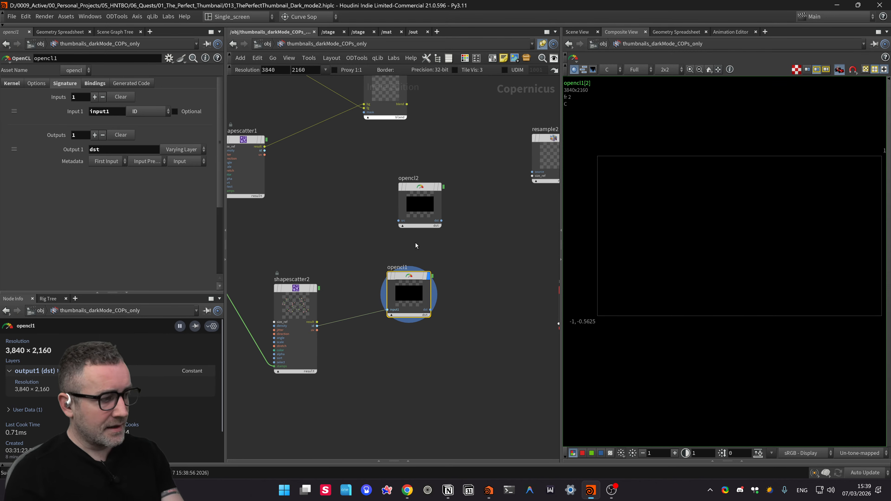
Step: Reposition opencl1 slightly in the network, then set its Threshold to 0.333 and Seed to 5
middle_drag(486, 336, 477, 326)
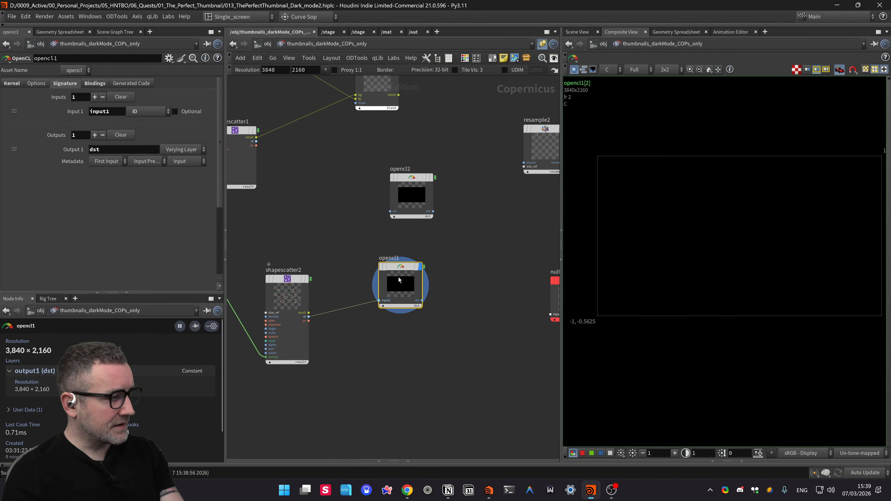
drag(411, 261, 421, 252)
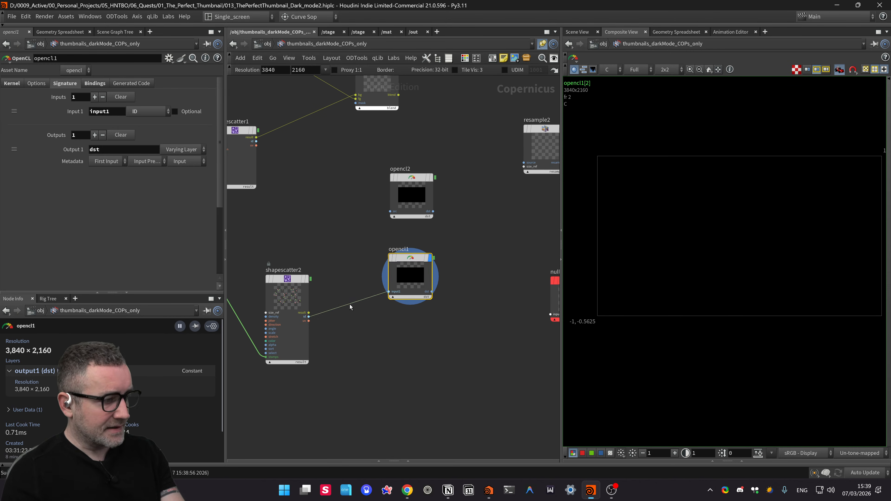
middle_drag(355, 310, 340, 298)
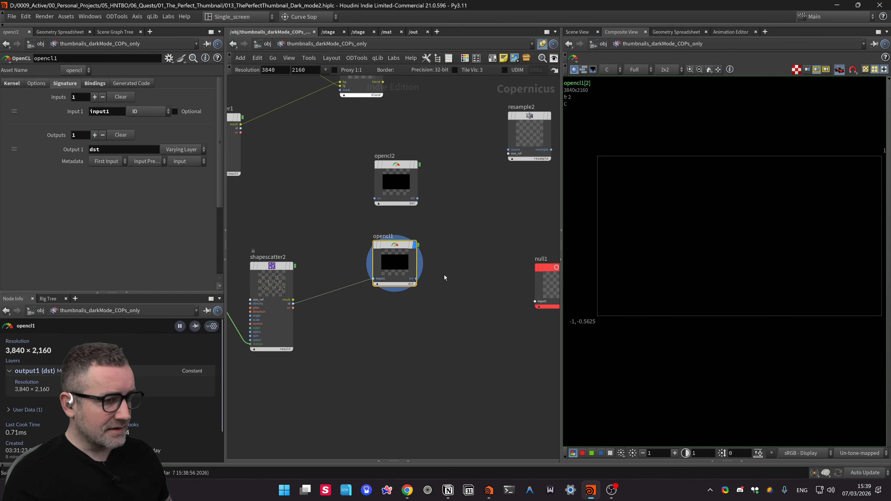
middle_drag(785, 256, 776, 254)
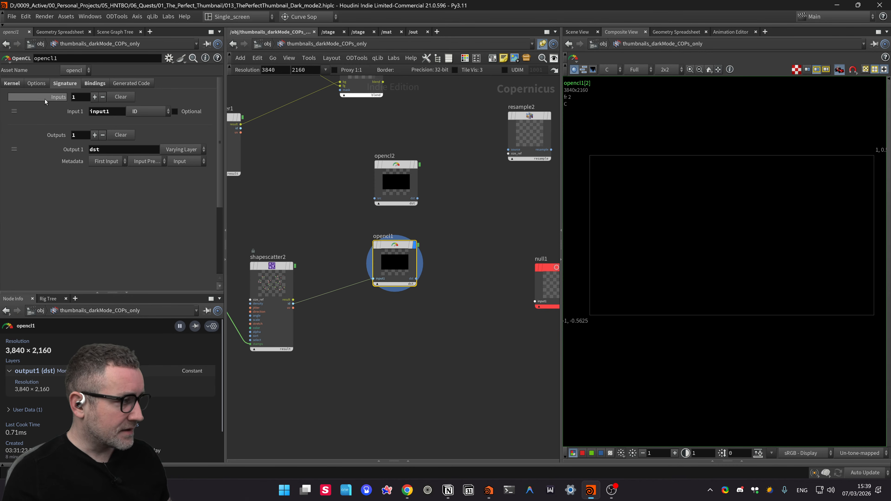
click(95, 83)
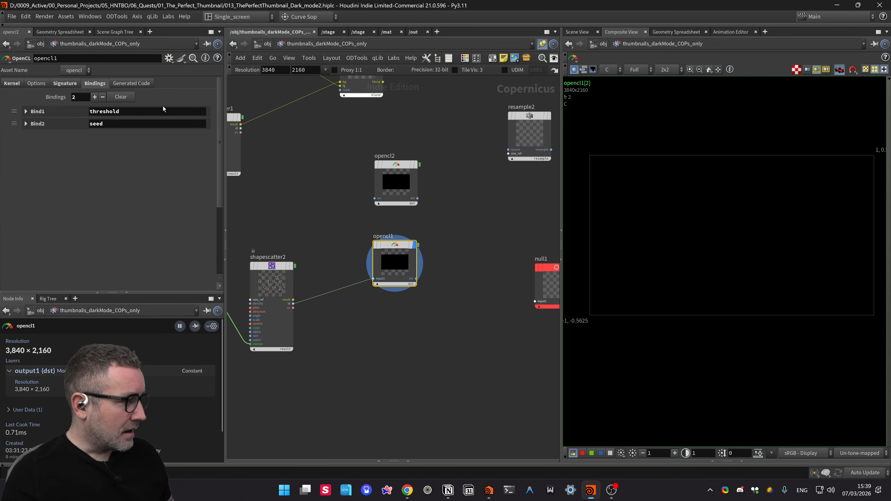
click(11, 83)
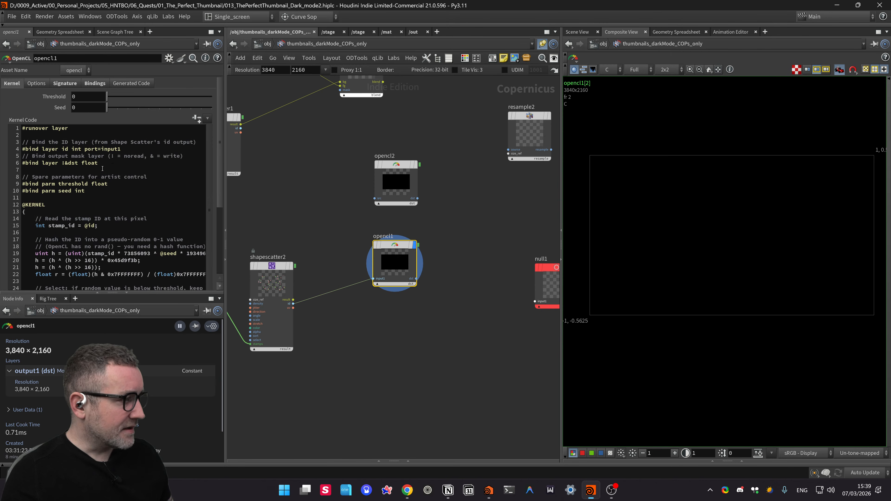
click(84, 96)
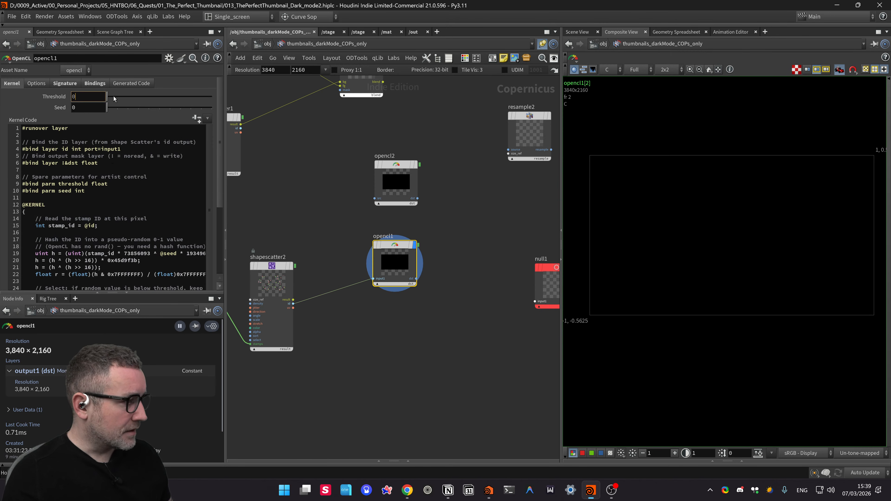
drag(113, 98, 161, 116)
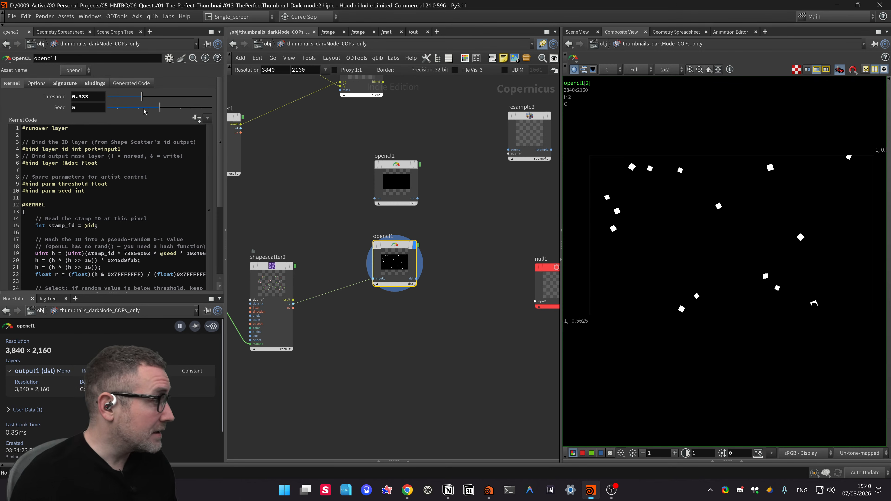
Step: Spread out the network by moving opencl2 away from the chain, nudging shapescatter1, and placing opencl1 below shapescatter2's level
middle_drag(469, 232, 470, 192)
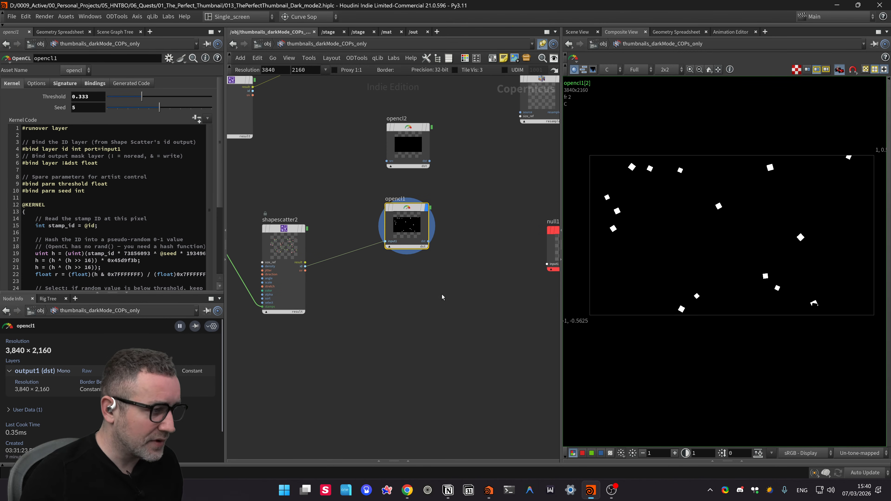
middle_drag(473, 193, 403, 244)
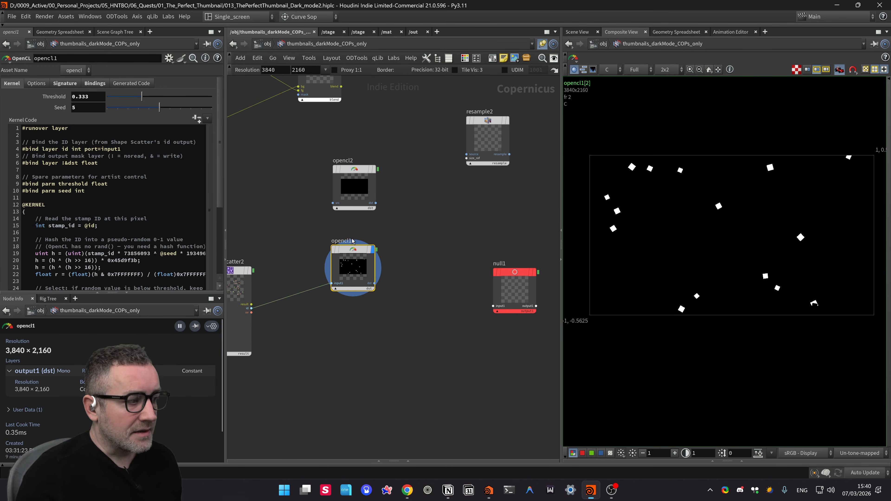
middle_drag(352, 240, 482, 239)
middle_drag(368, 203, 381, 212)
drag(443, 202, 502, 174)
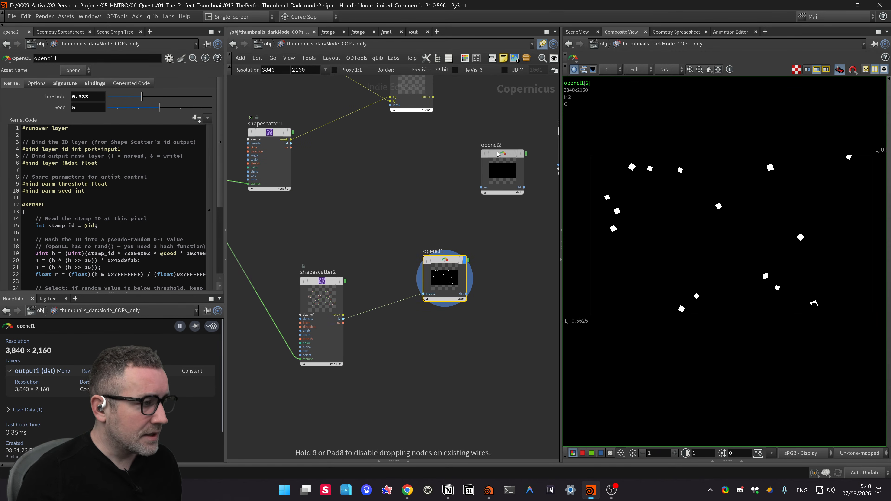
drag(280, 141, 298, 157)
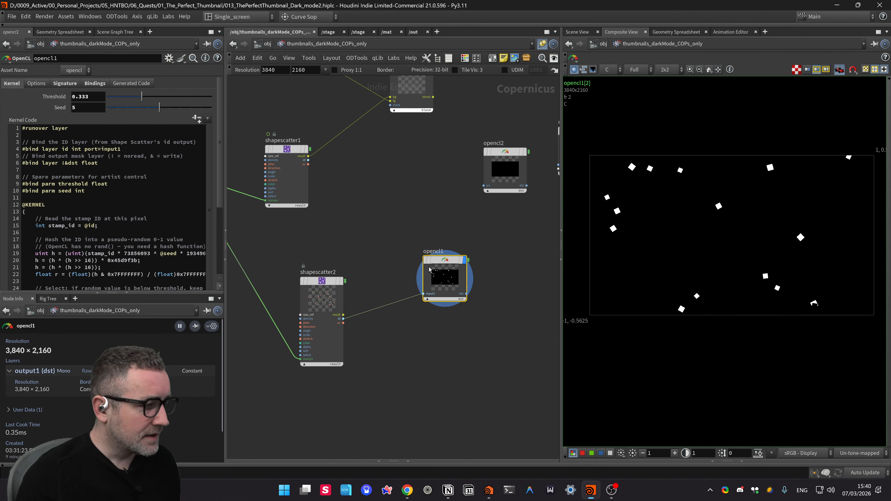
drag(445, 276, 457, 364)
alt+drag(328, 283, 457, 225)
middle_click(458, 292)
click(373, 185)
key(y)
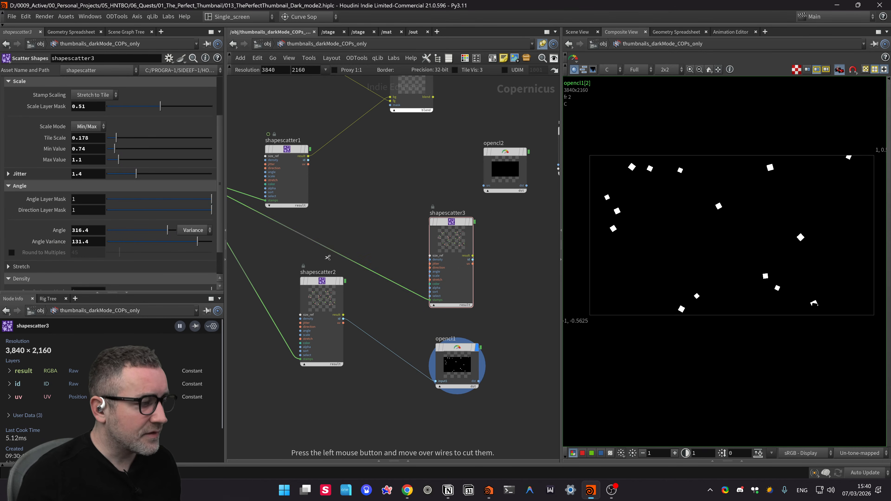
drag(328, 256, 351, 216)
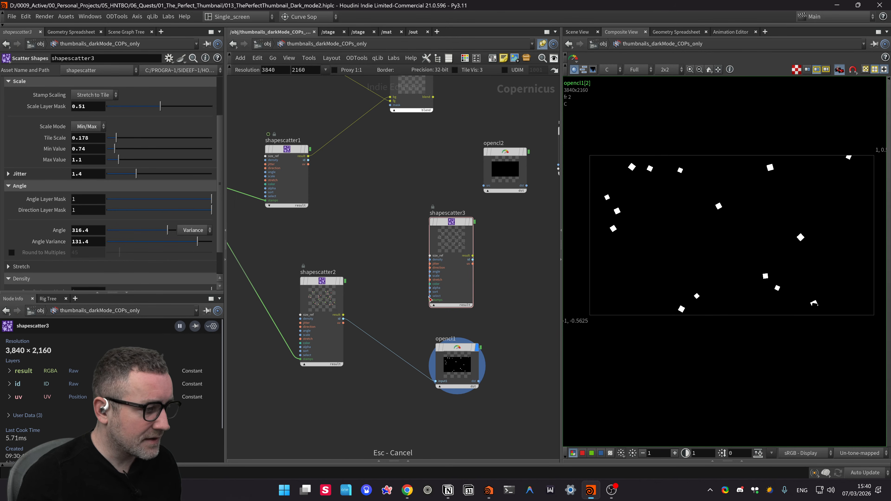
click(448, 222)
key(Delete)
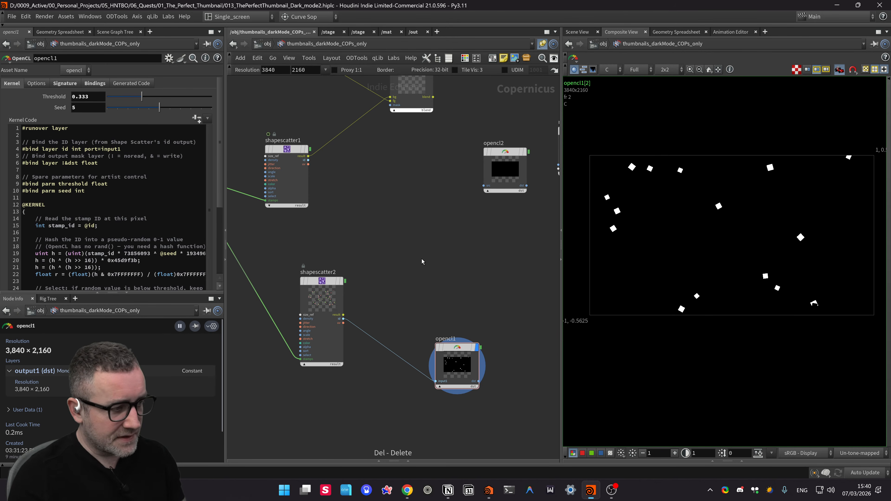
Step: Add an HSV Adjust node above opencl1, feed shapescatter2's result output into its source input, and display it
middle_drag(422, 258, 396, 194)
key(Tab)
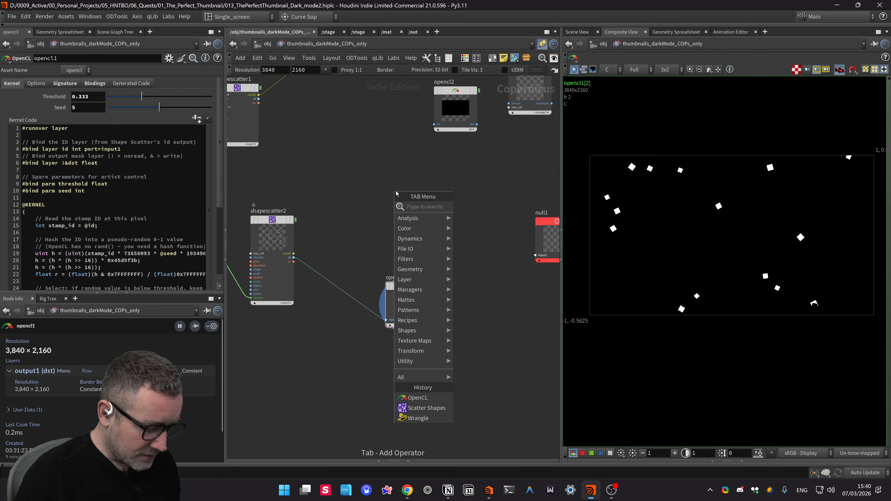
text(hs)
key(Return)
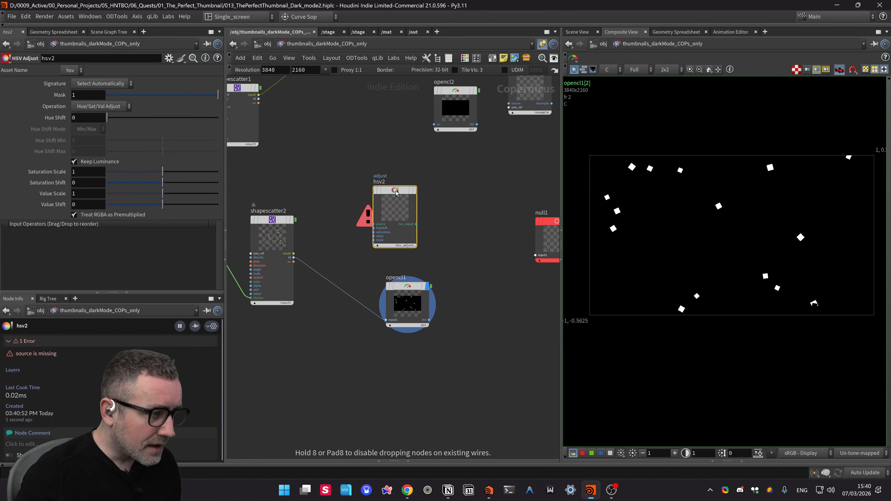
click(396, 190)
drag(396, 190, 423, 162)
mouse_move(294, 254)
mouse_down()
mouse_move(368, 205)
mouse_move(401, 196)
mouse_up()
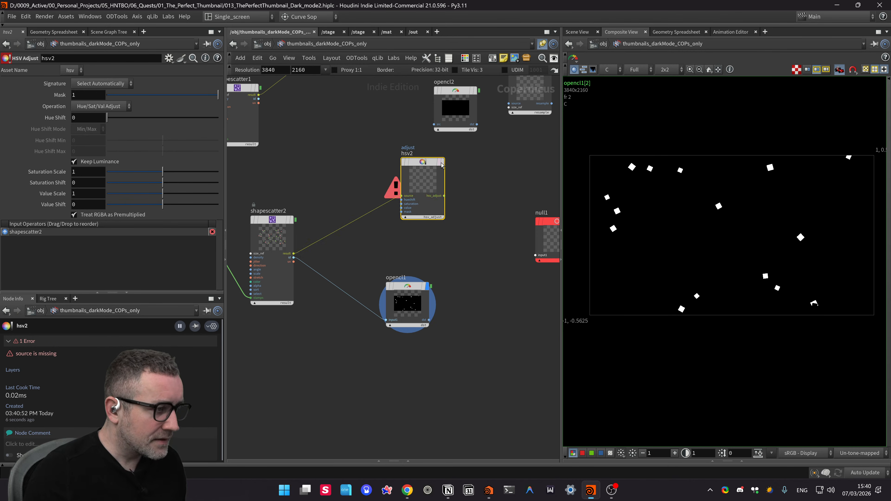
mouse_move(444, 166)
click(446, 141)
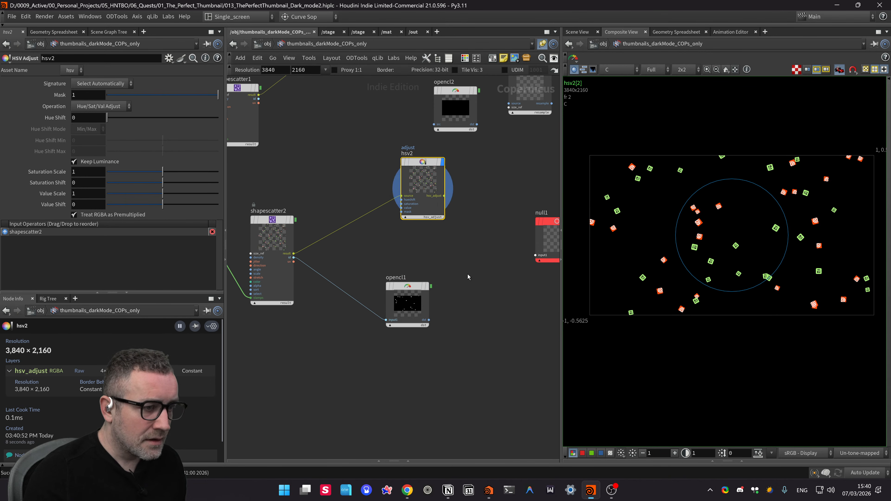
Step: Connect opencl1's dst output to hsv2's mask input and set hsv2's Saturation Scale to 0
drag(435, 316, 406, 208)
drag(428, 175, 465, 182)
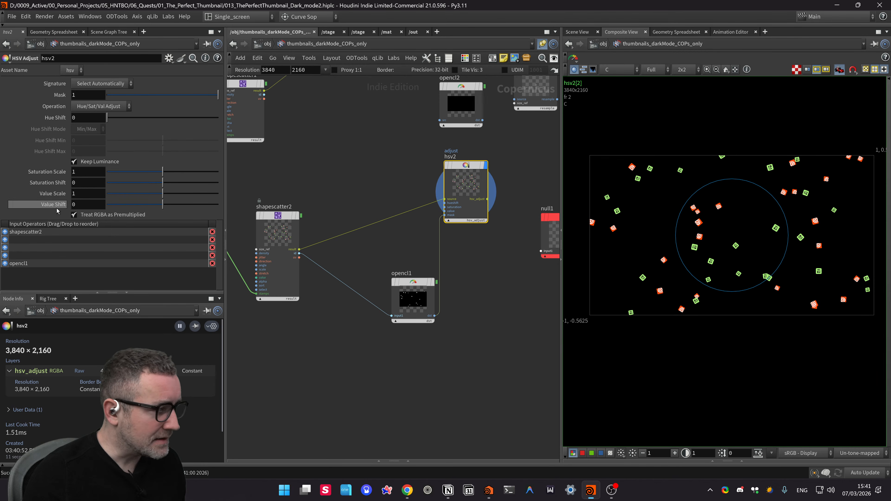
drag(156, 175, 105, 174)
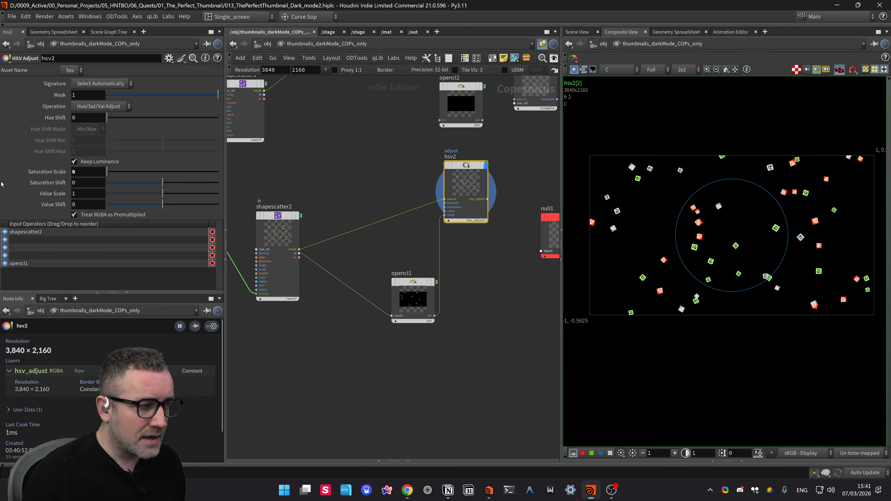
Step: Space out null1, hsv2 and opencl1 so the wires between shapescatter2, the mask and the HSV adjustment read clearly
middle_drag(506, 380, 489, 371)
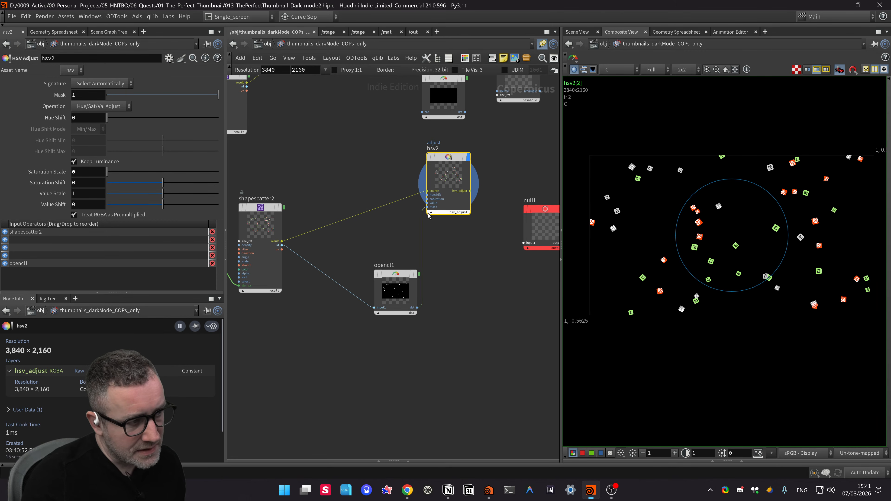
middle_drag(476, 319, 411, 319)
drag(488, 213, 525, 229)
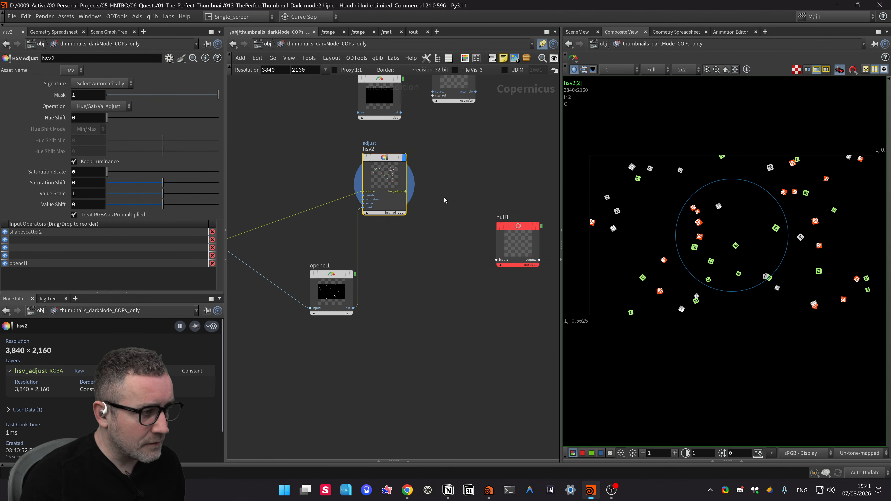
drag(386, 179, 433, 189)
drag(334, 277, 311, 266)
middle_drag(413, 338, 473, 347)
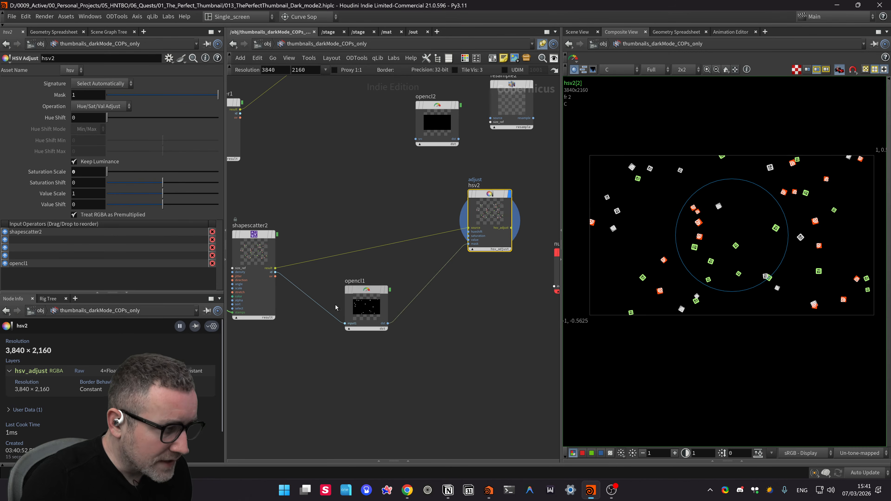
Step: Set opencl1's Threshold to 0.729 and Seed to 4
click(357, 295)
drag(151, 108, 184, 104)
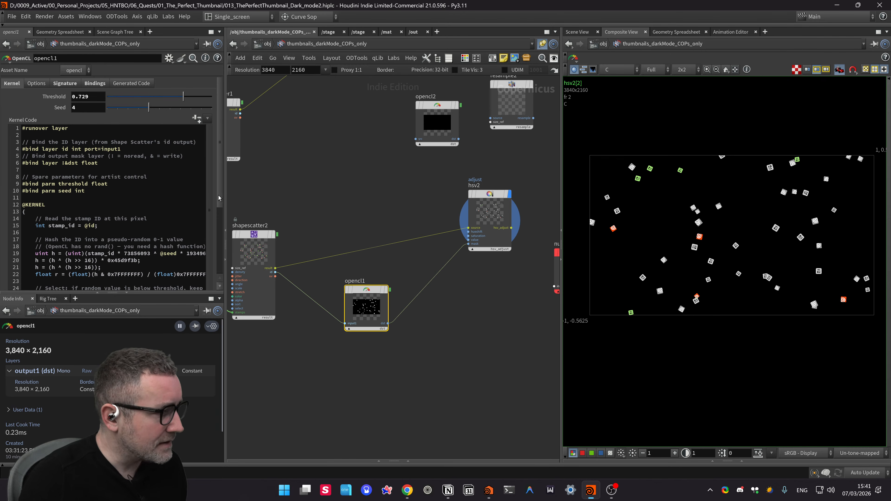
middle_drag(511, 307, 503, 309)
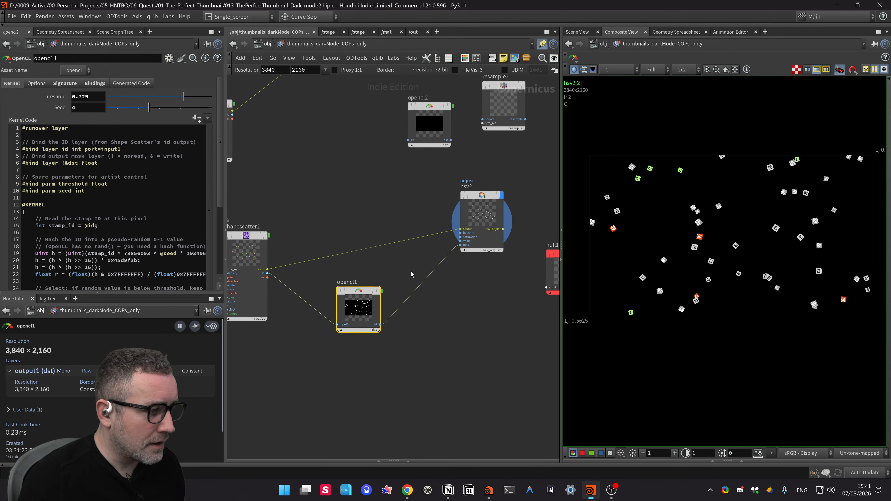
Step: Display opencl1's mask output in the viewer and set its Threshold to 0.914
mouse_move(360, 299)
click(382, 270)
drag(429, 392, 315, 251)
drag(183, 96, 209, 98)
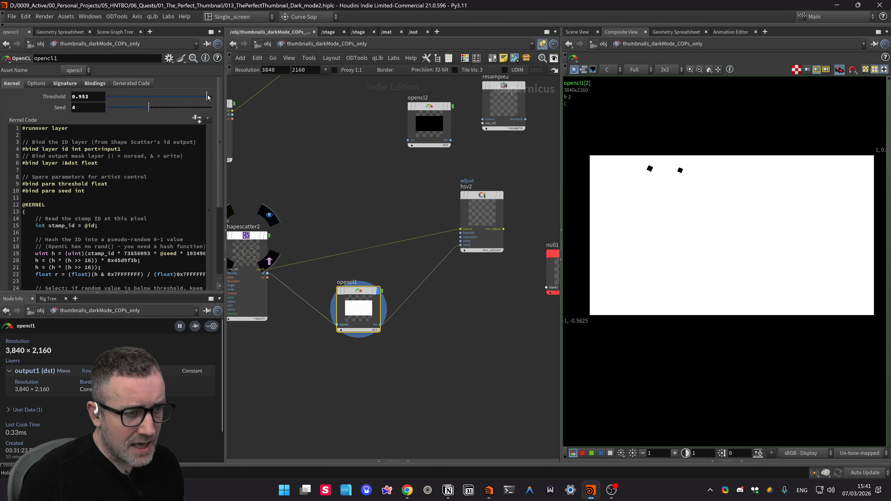
drag(203, 98, 203, 97)
scroll(96, 238, down, 2)
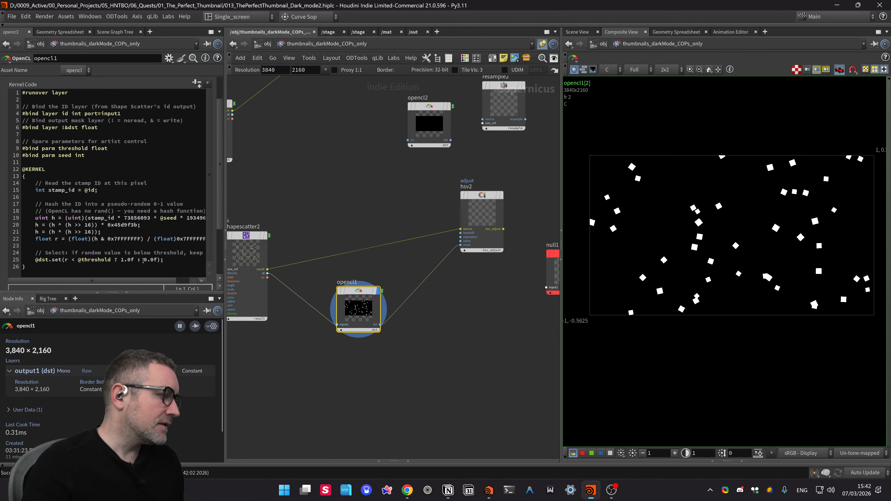
scroll(145, 261, up, 1)
scroll(145, 260, down, 1)
scroll(90, 102, up, 1)
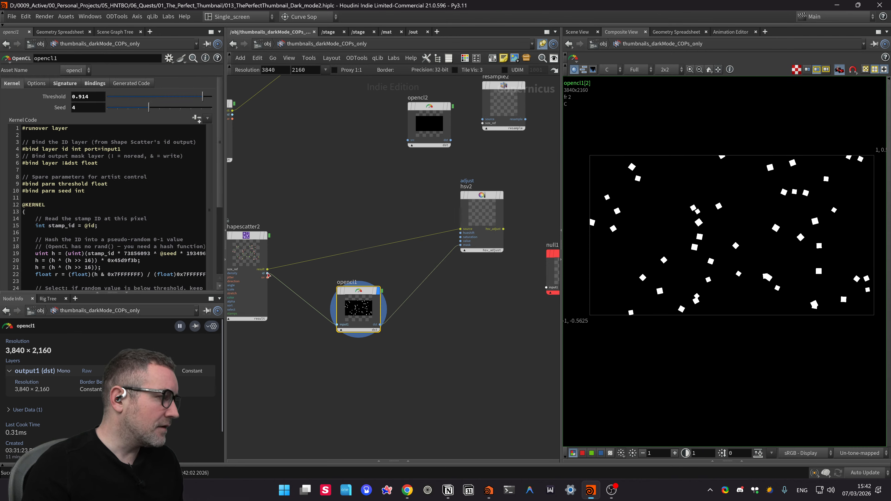
Step: Switch to the whiteboard notes and extend the rounded box around "using ID" downward to just above "data Window"
key(ctrl+super+Left)
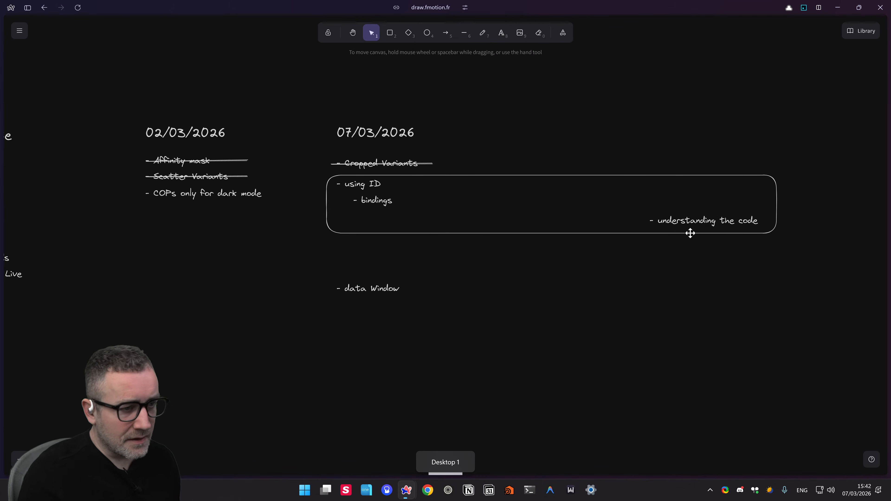
click(549, 233)
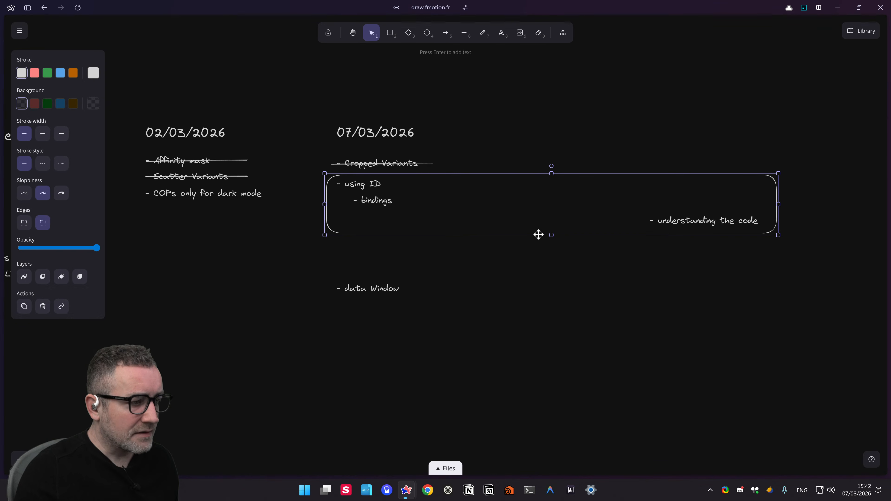
drag(552, 234, 588, 256)
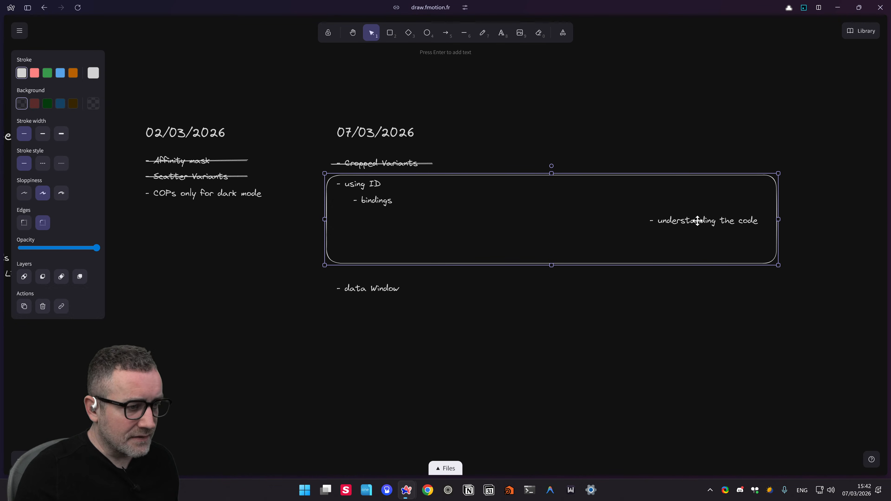
Step: Duplicate the "- understanding the code" note directly beneath the original inside the rounded box
alt+drag(698, 221, 700, 237)
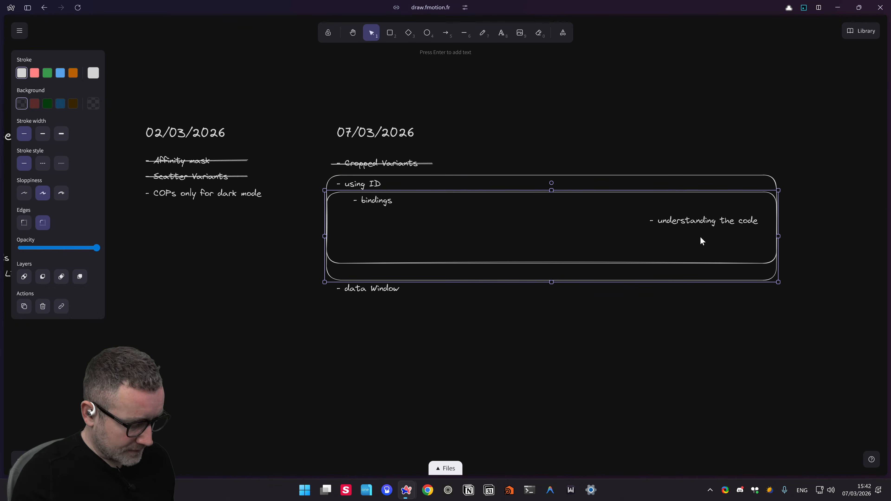
key(ctrl+z)
click(697, 220)
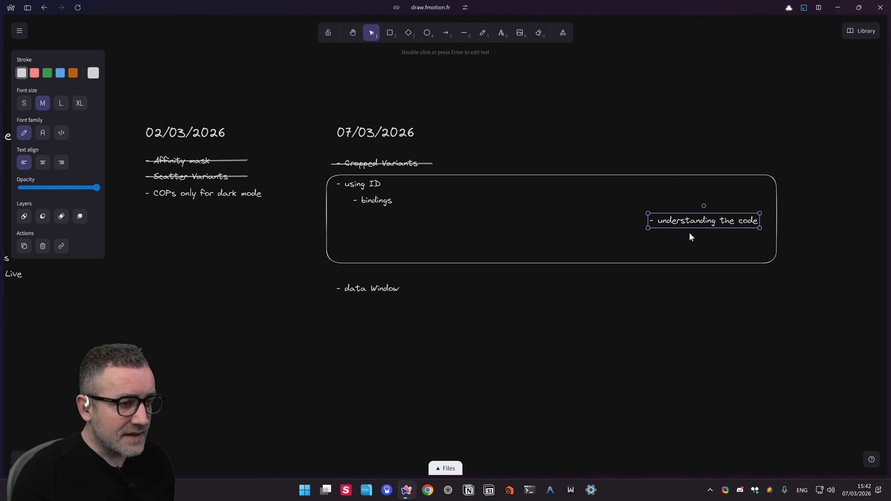
alt+drag(686, 221, 689, 235)
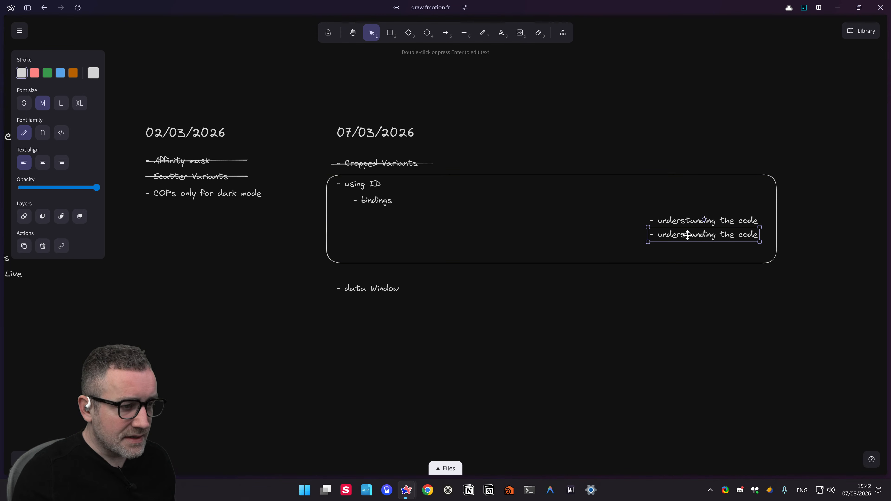
Step: Change the duplicated note to "- understanding the inversion" and widen the rounded box's right edge to enclose it
key(Return)
key(ctrl+Left)
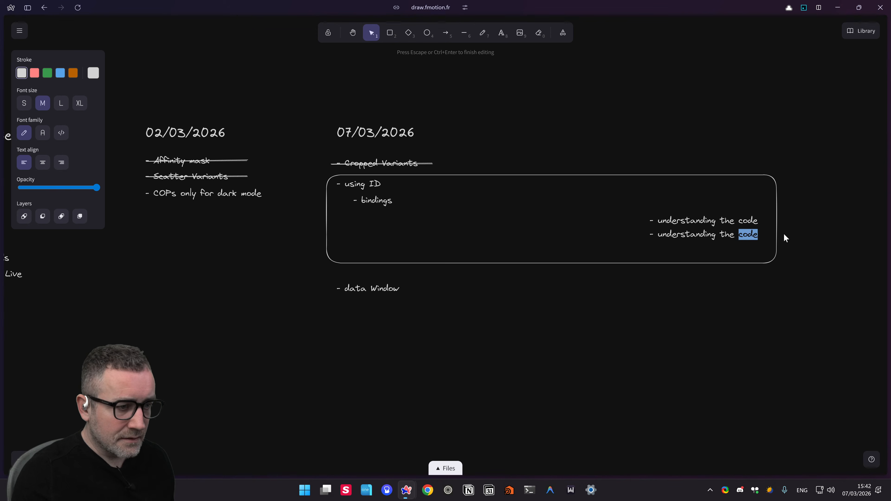
text(inversion)
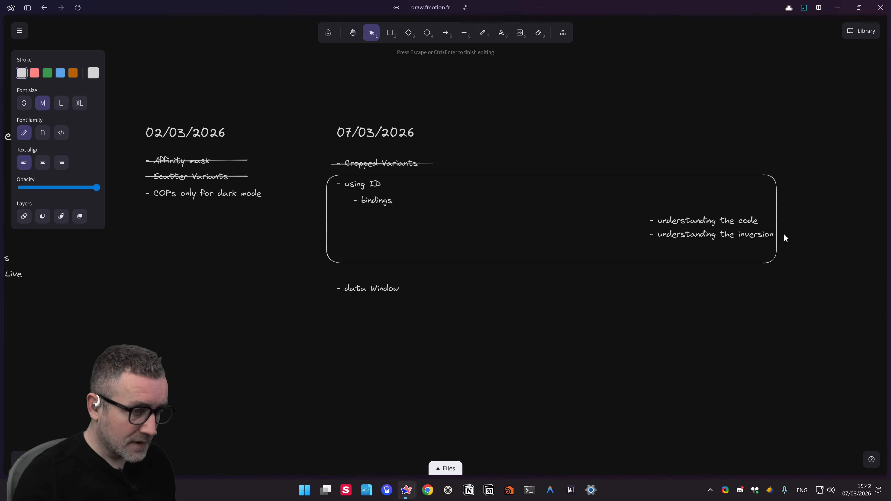
click(804, 260)
drag(776, 220, 789, 220)
click(684, 346)
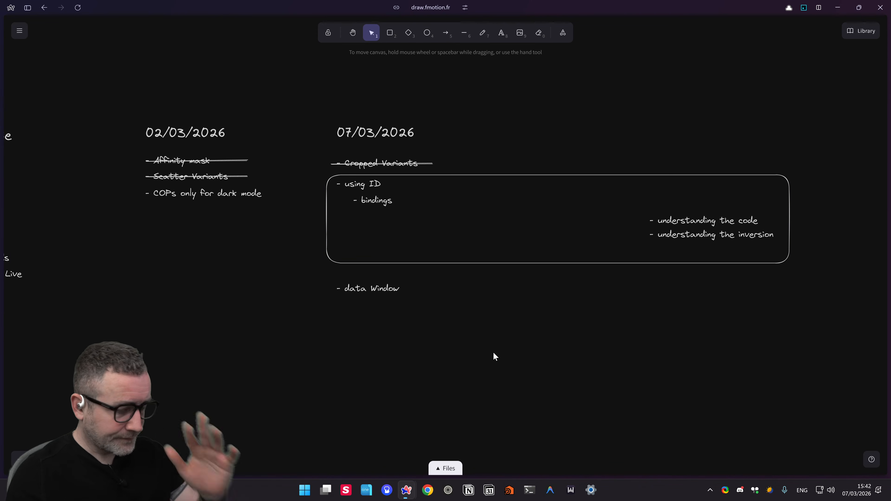
Step: Duplicate the strikethrough line from "Cropped Variants" onto the "bindings" note
click(427, 166)
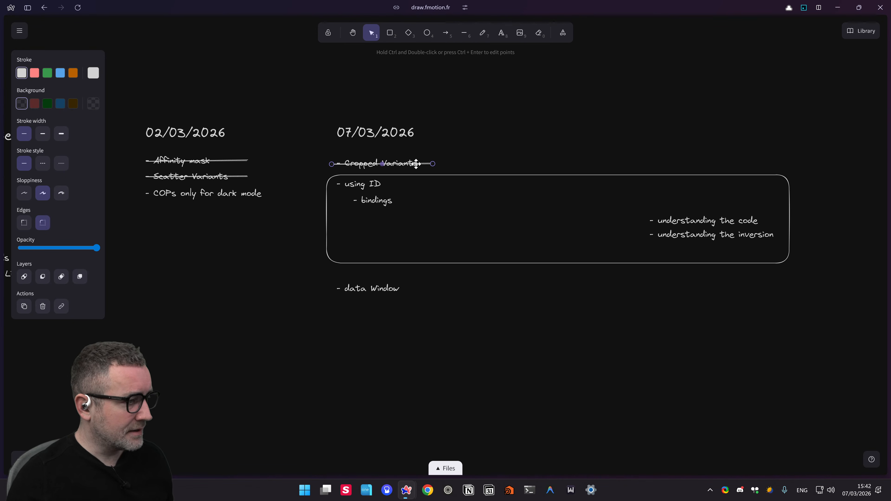
mouse_move(416, 164)
mouse_down()
mouse_move(414, 201)
mouse_move(404, 163)
mouse_up()
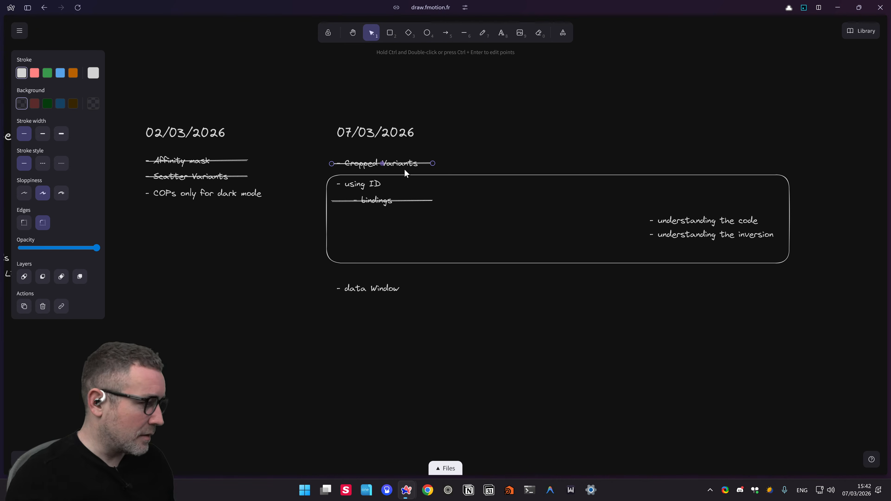
click(454, 391)
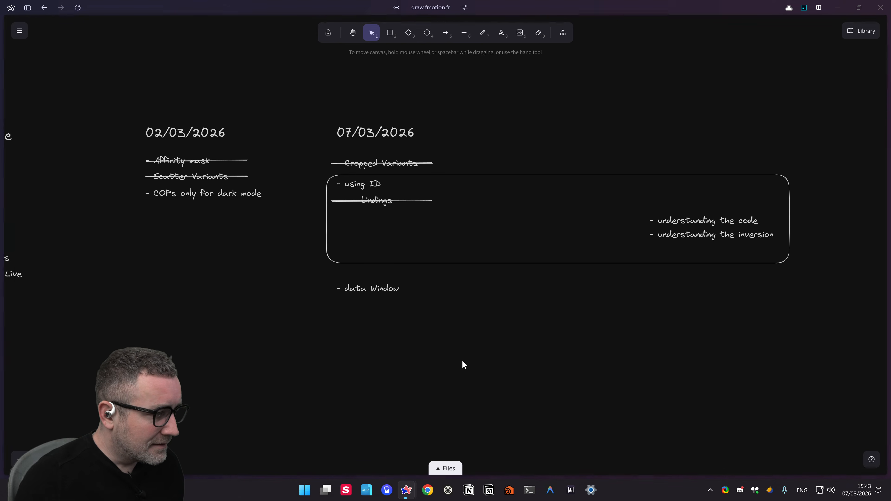
key(ctrl+super+Right)
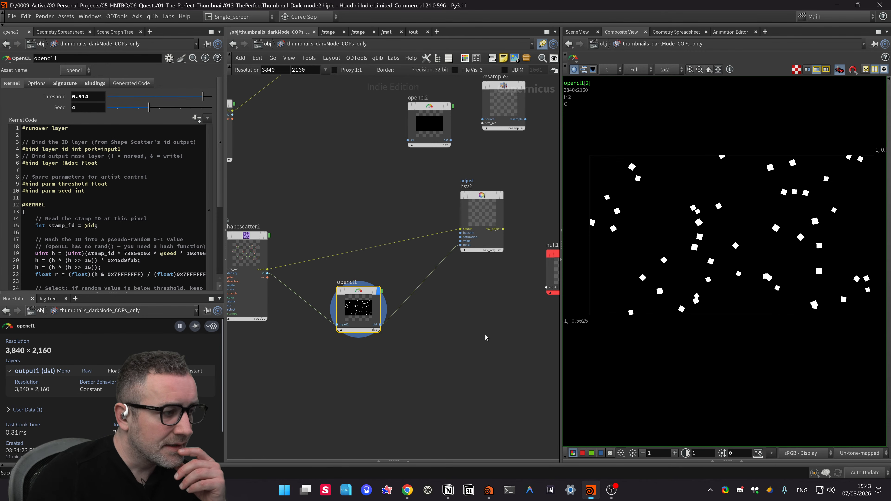
middle_drag(485, 334, 484, 342)
key(ctrl+super+Left)
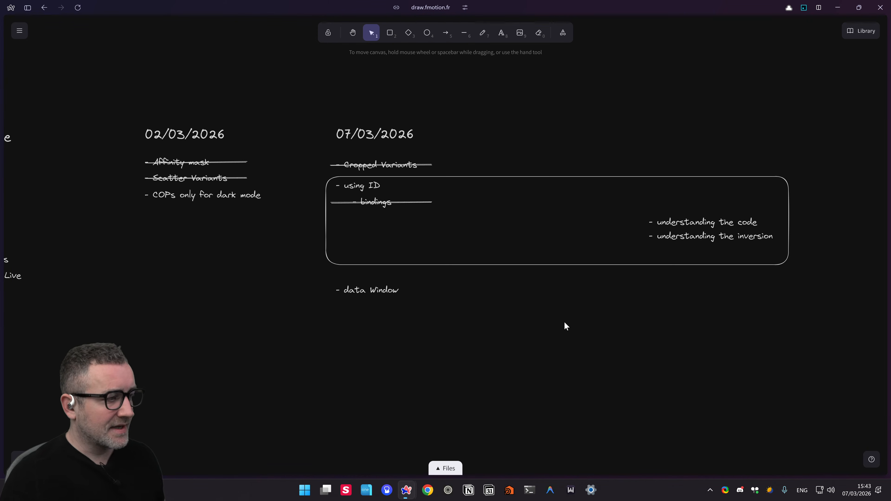
middle_drag(565, 325, 520, 330)
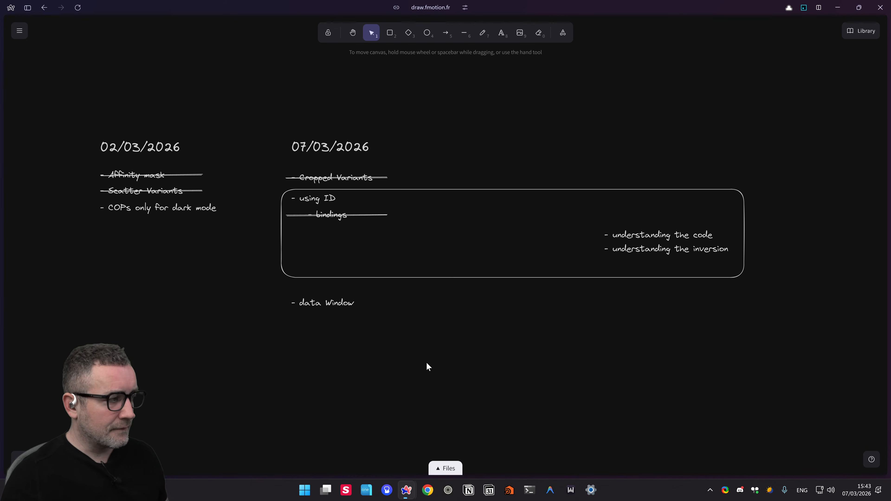
Step: Switch to Houdini and display blend5's output in the viewer
key(ctrl+super+Right)
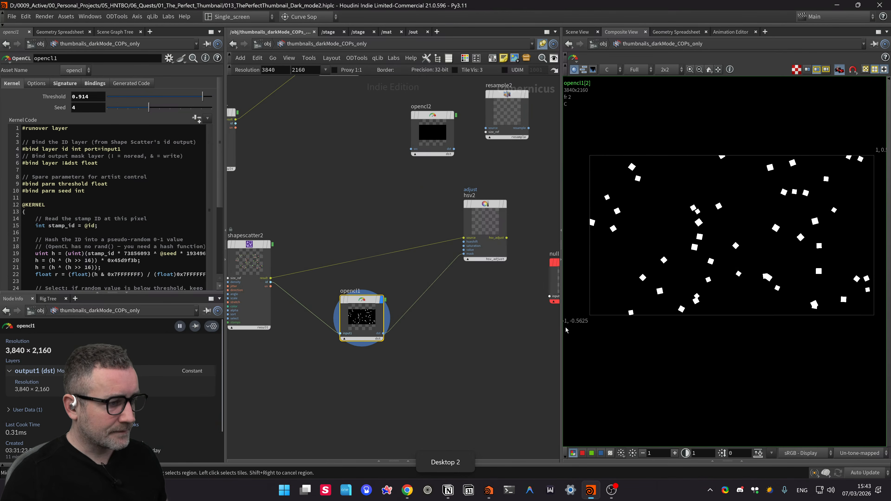
middle_drag(413, 344, 513, 352)
middle_drag(268, 214, 305, 235)
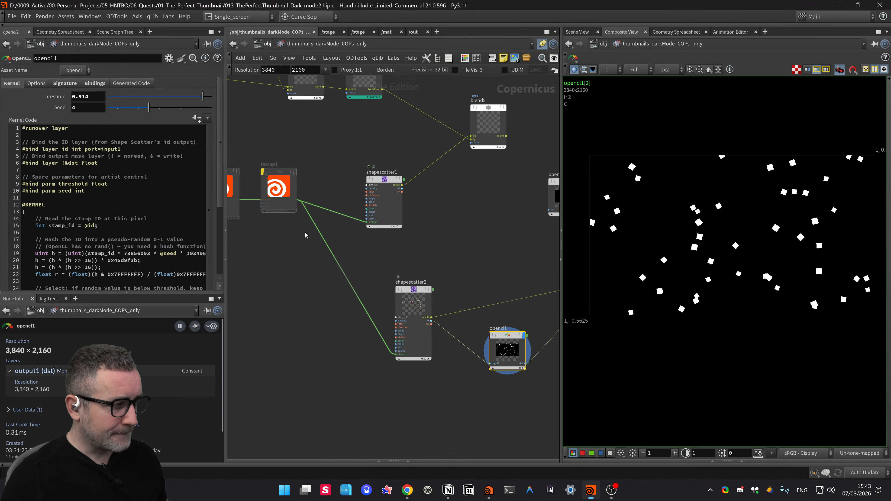
middle_drag(387, 224, 368, 279)
middle_drag(332, 165, 472, 230)
middle_drag(419, 243, 275, 183)
scroll(532, 180, up, 1)
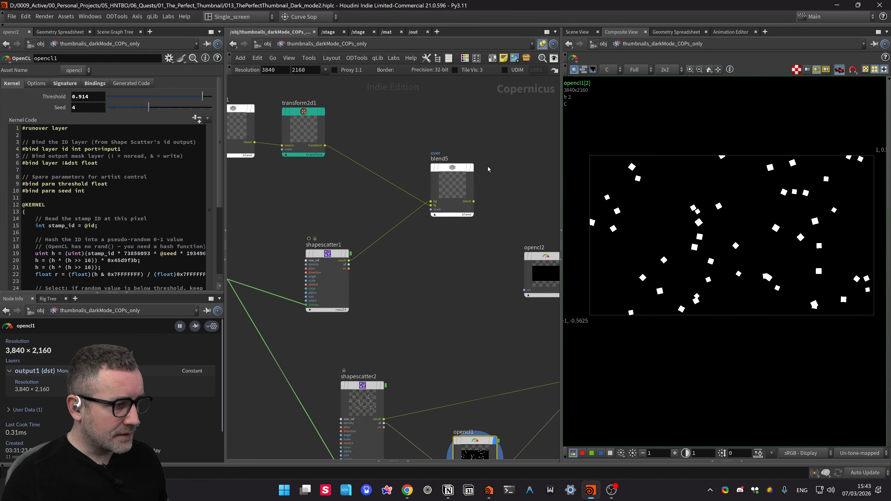
click(472, 143)
middle_drag(475, 128, 457, 88)
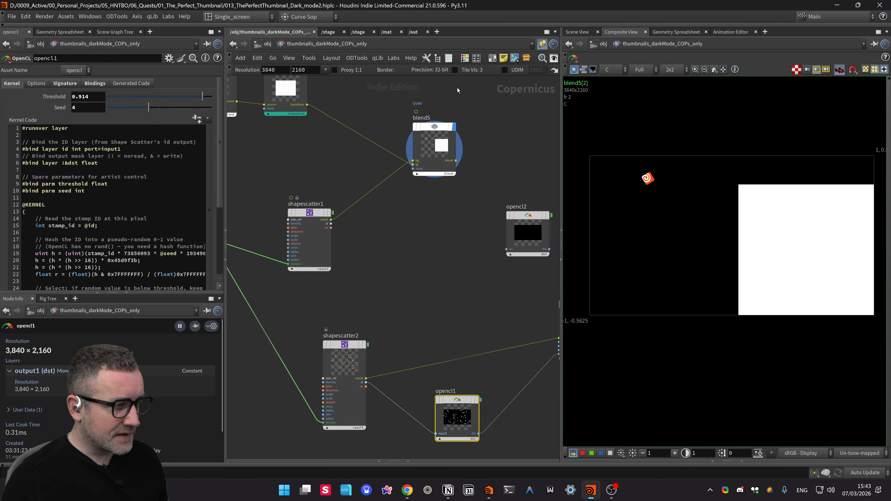
Step: Try deleting the transform2d1 and blend1 nodes from the face branch, and undo both deletions
middle_drag(377, 114, 443, 124)
middle_drag(349, 96, 470, 161)
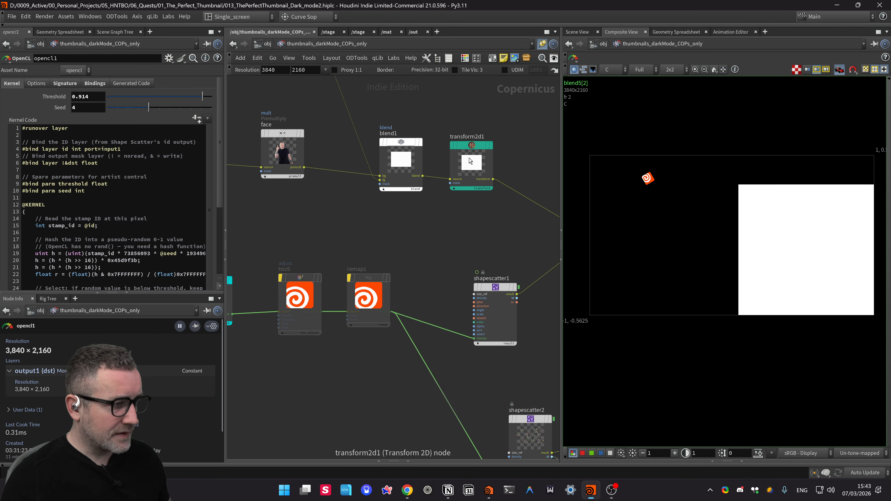
click(470, 161)
key(Tab)
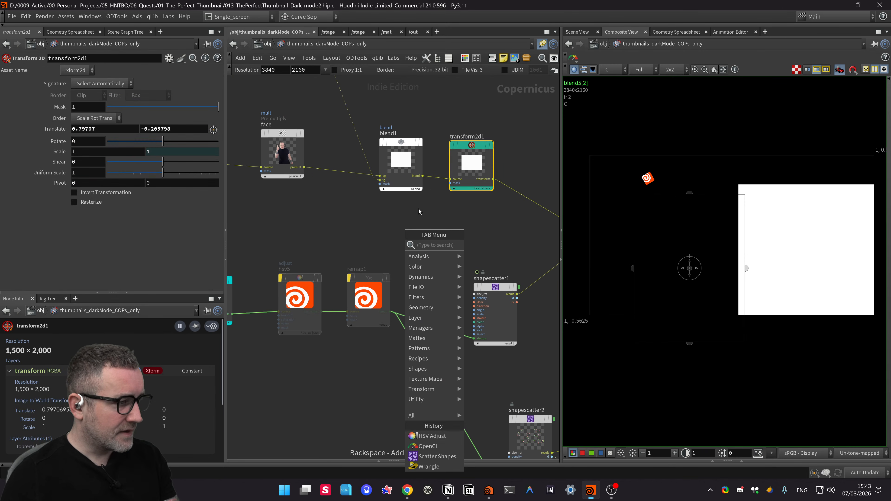
key(Escape)
key(Delete)
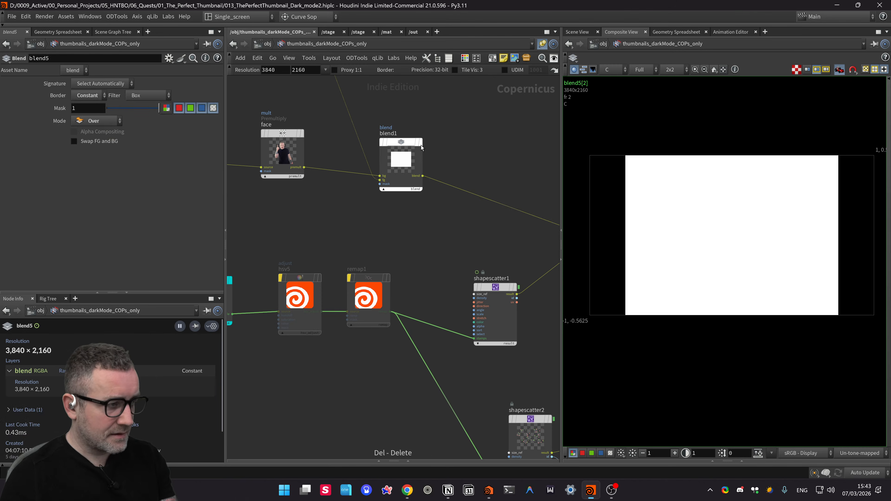
click(400, 148)
key(Delete)
scroll(429, 177, down, 3)
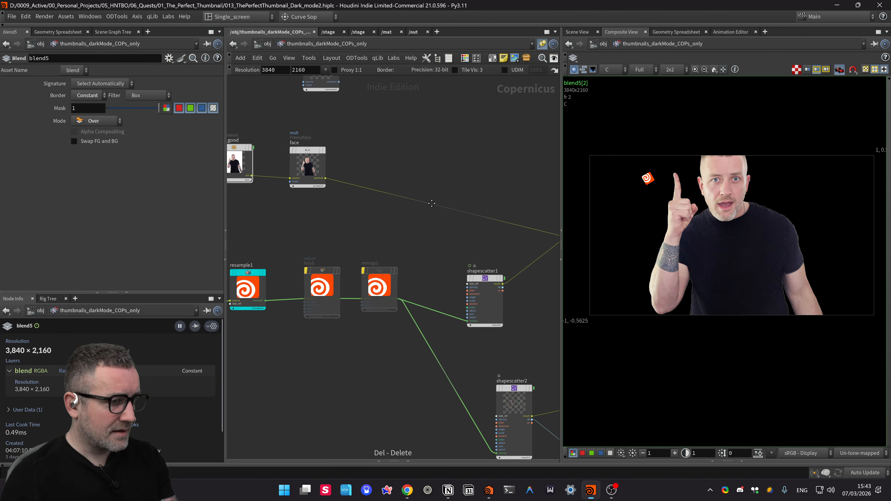
scroll(402, 205, down, 2)
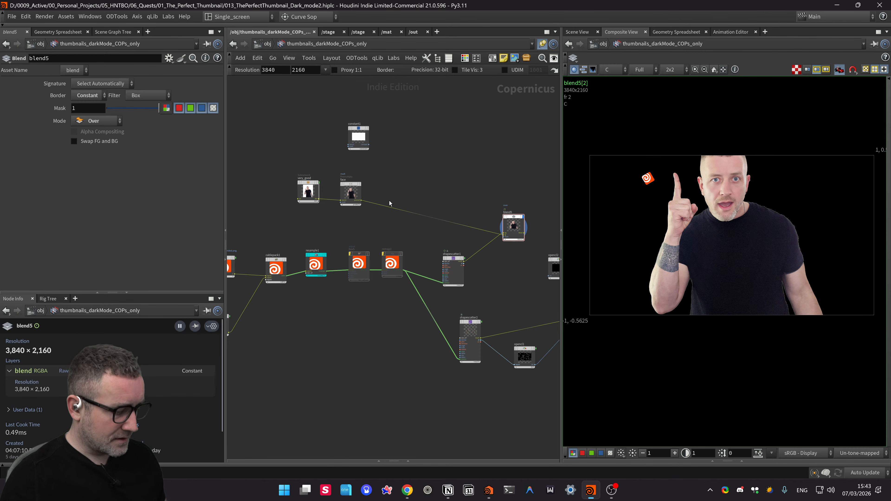
key(ctrl+z)
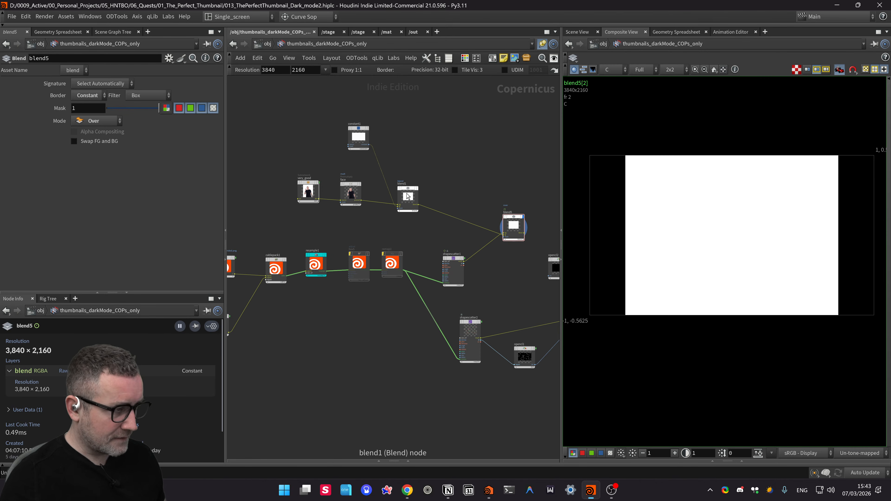
key(ctrl+z)
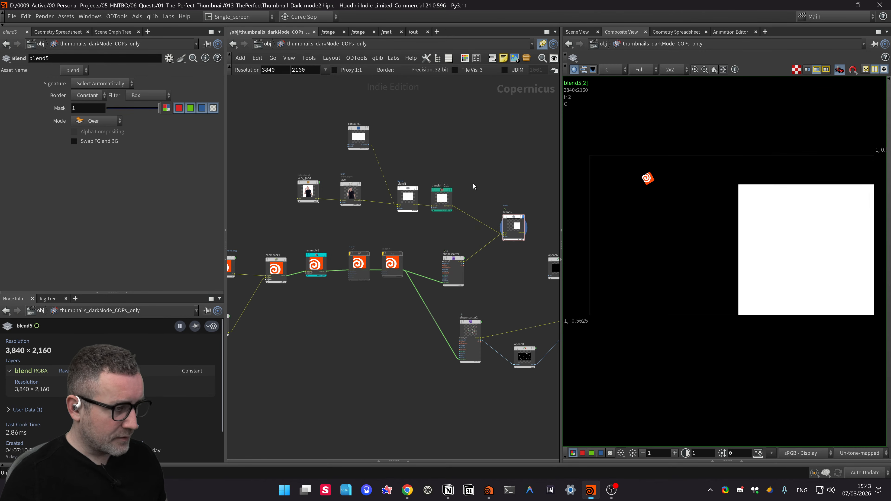
Step: Delete the white constant node and the blend1 node, keeping transform2d1 in the face branch
click(404, 193)
key(Tab)
click(393, 157)
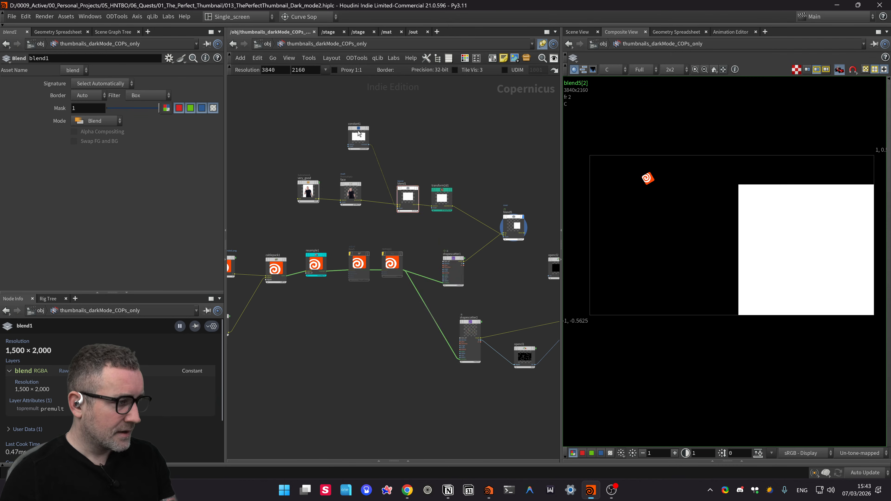
click(358, 133)
key(Delete)
click(411, 191)
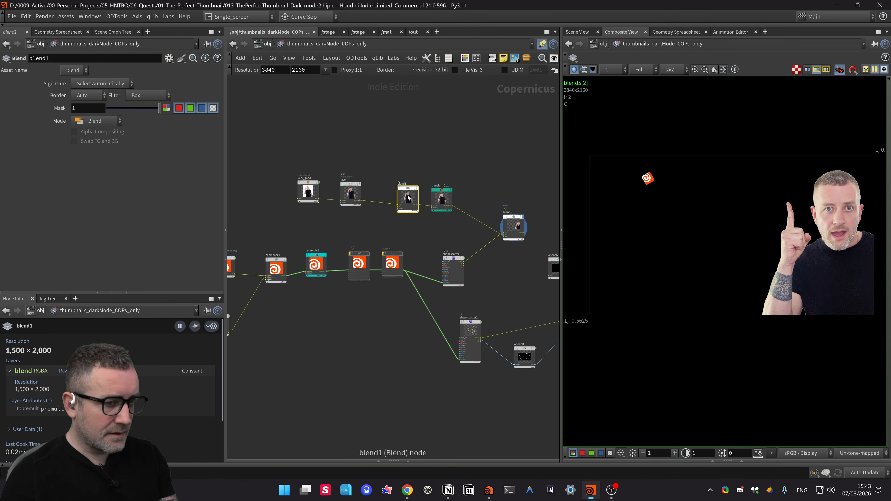
key(Delete)
Step: Display shapescatter1 in the viewer and set its Stamps count to 7
middle_drag(464, 260, 408, 194)
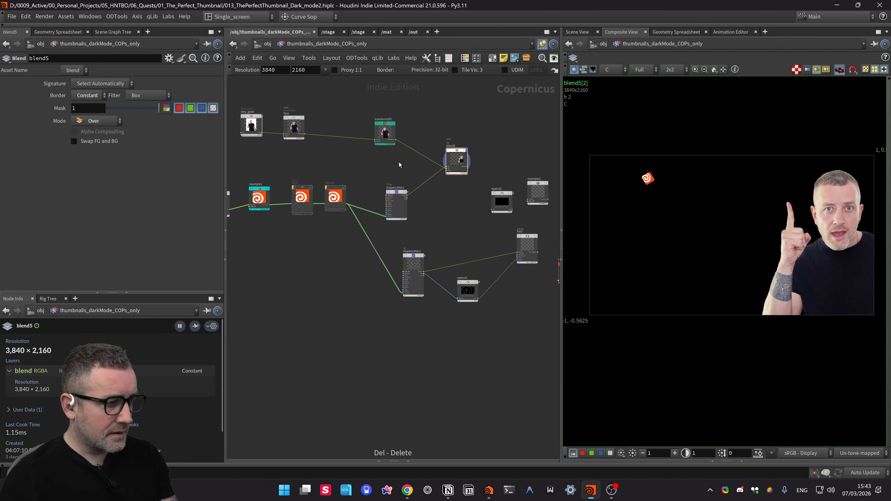
click(407, 192)
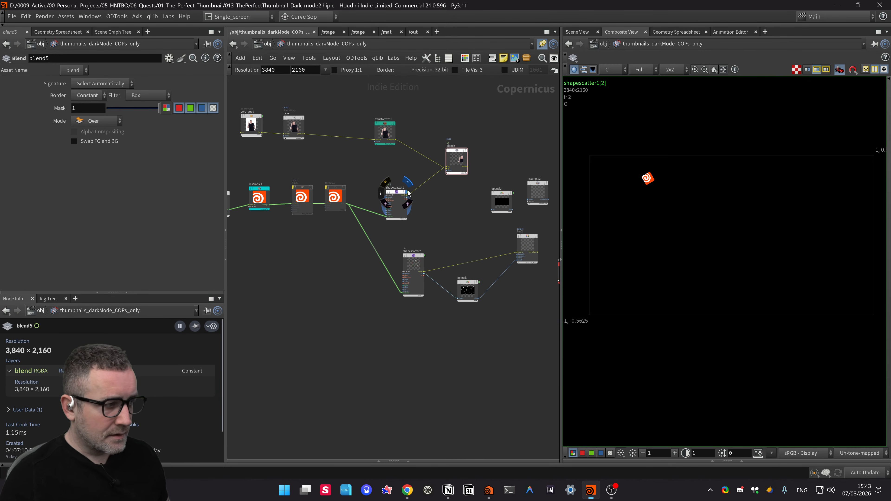
click(394, 195)
scroll(97, 135, up, 6)
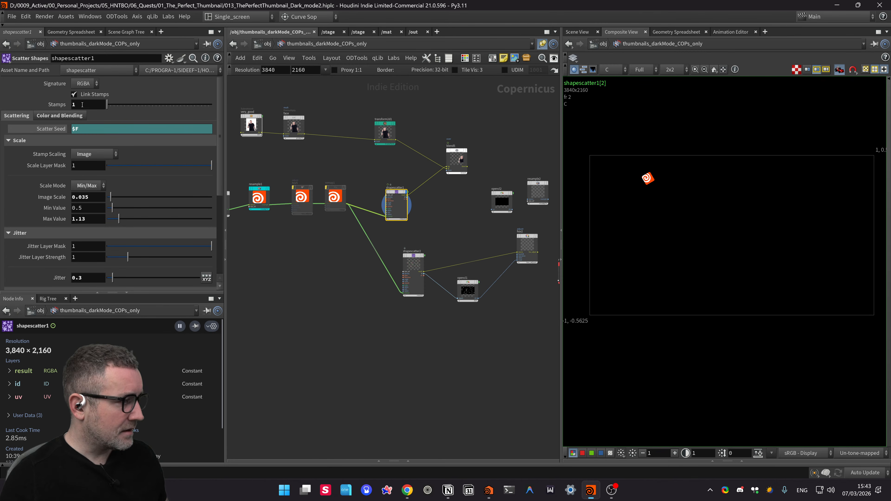
click(82, 104)
text(7)
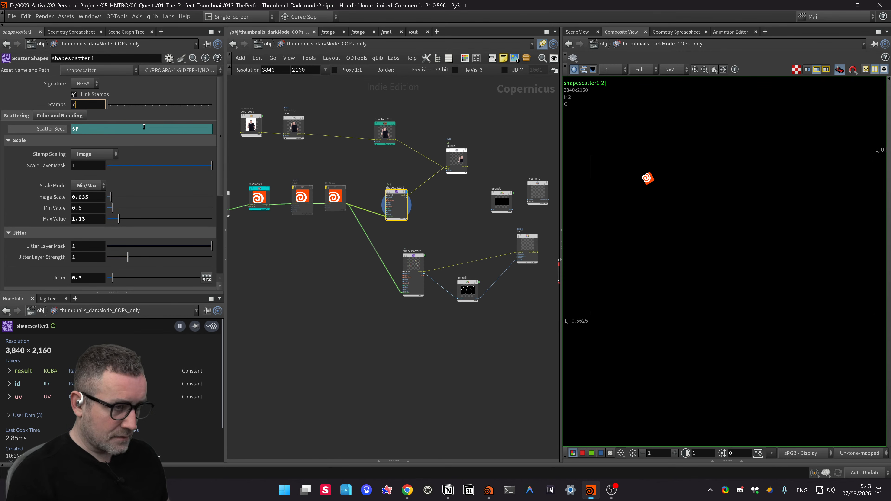
key(Return)
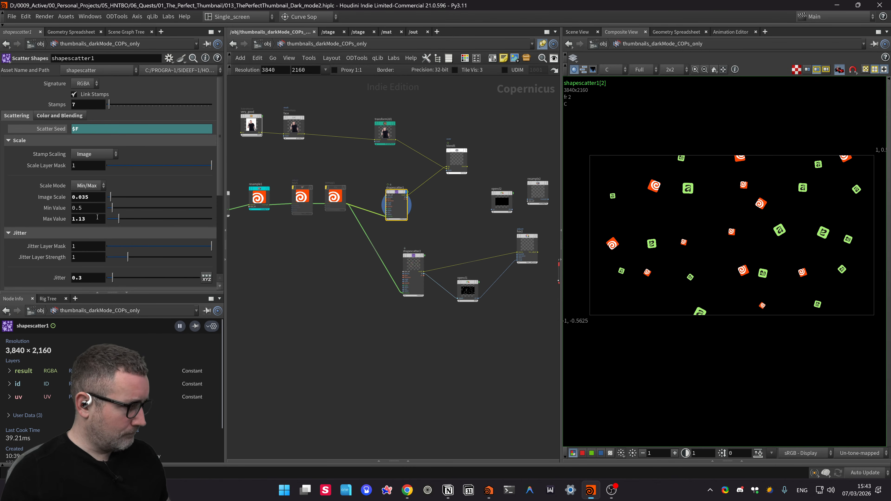
Step: Set shapescatter1's Jitter to 0.35
scroll(98, 221, down, 2)
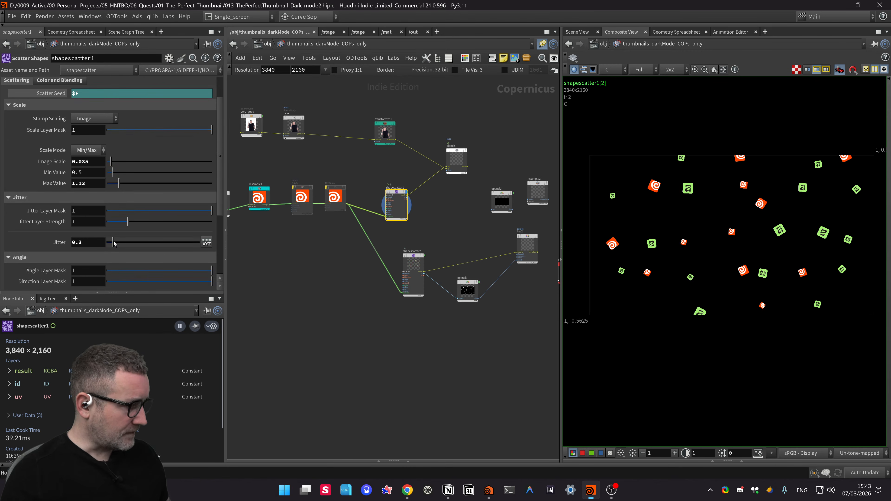
drag(113, 243, 114, 244)
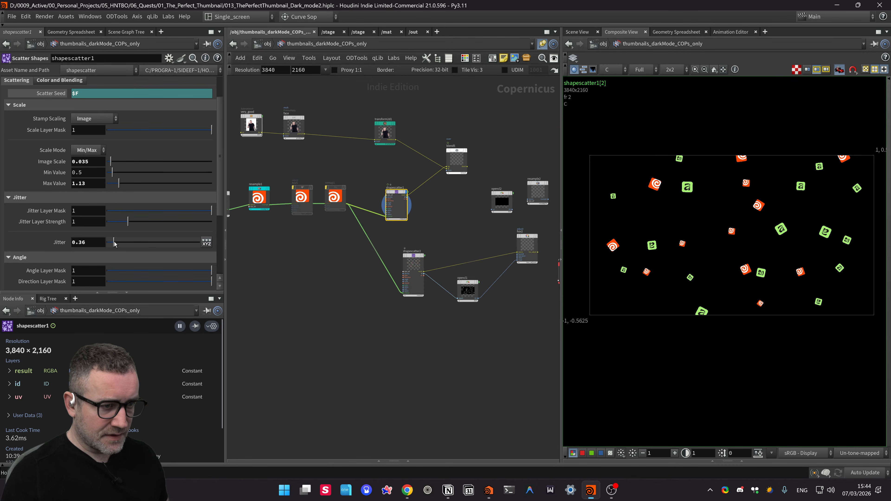
drag(115, 243, 115, 243)
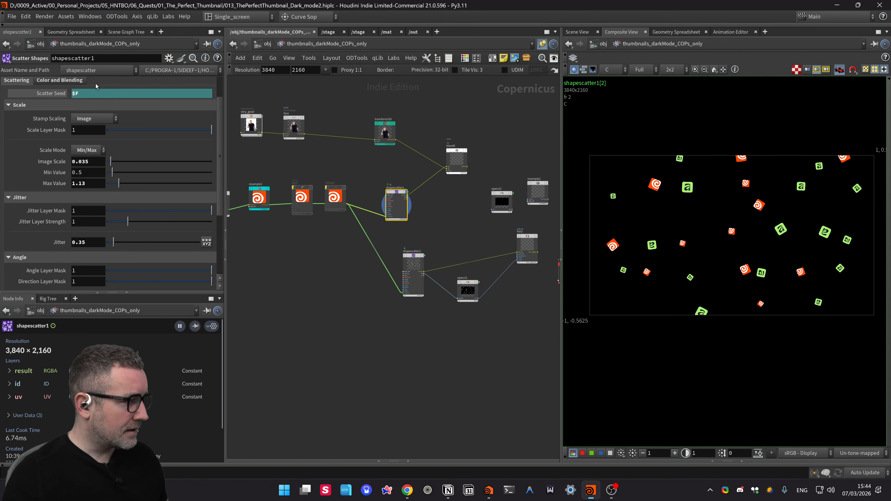
Step: Replace shapescatter1's $F Scatter Seed expression with the fixed value 5
scroll(94, 94, up, 3)
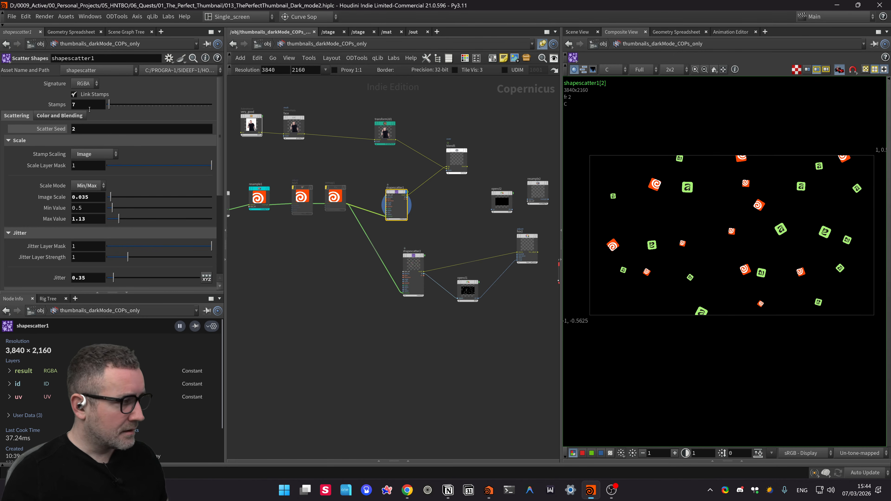
click(90, 129)
text(4)
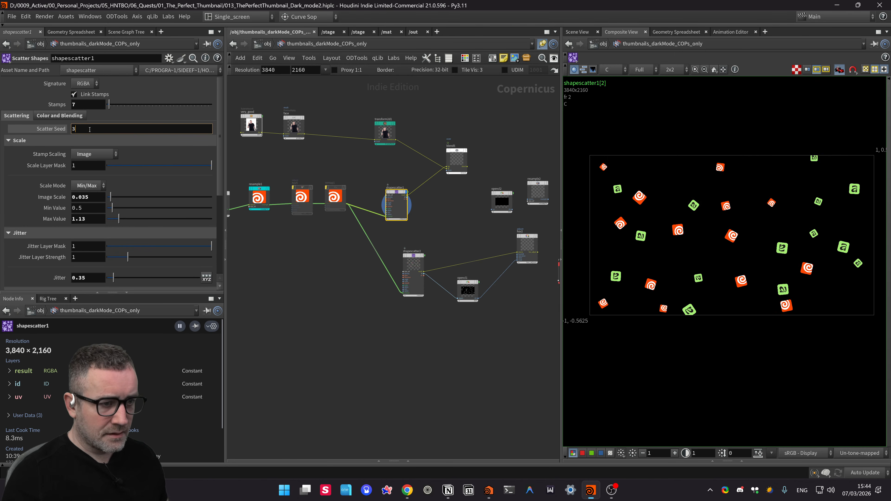
key(Down)
key(Up)
key(Up)
key(Up)
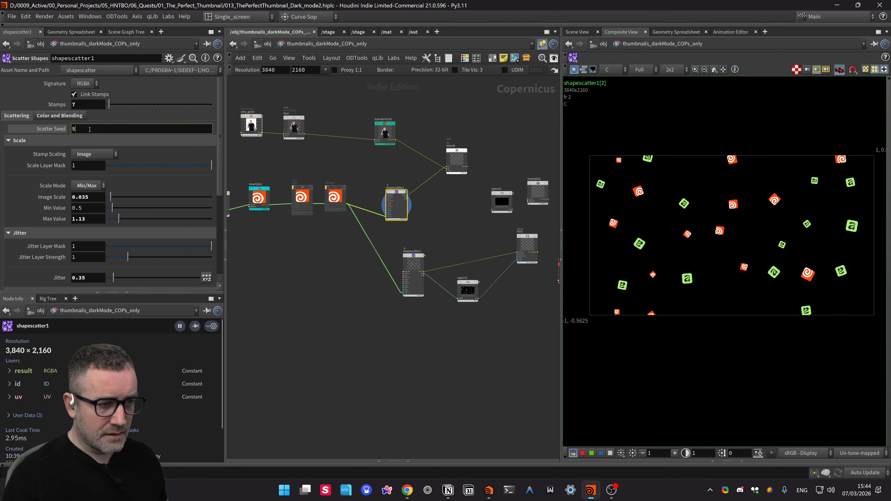
Step: Display blend5's composite in the viewer and select the transform2d1 node
scroll(409, 202, up, 5)
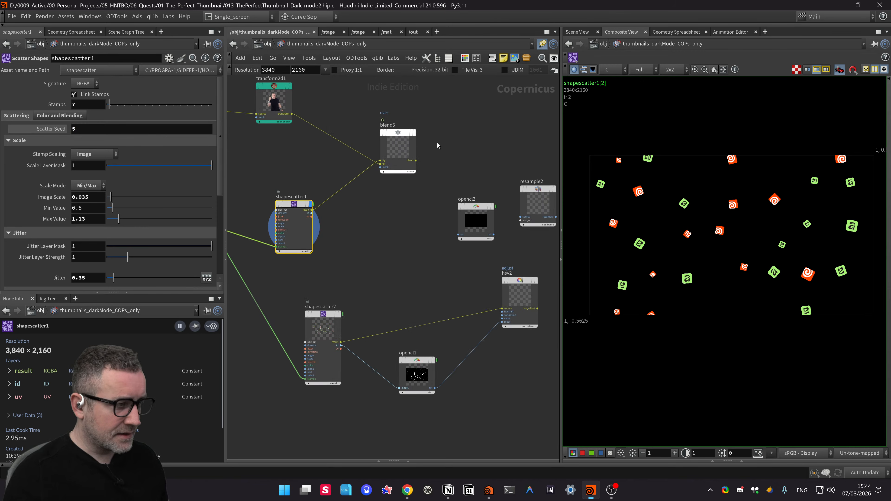
click(416, 134)
middle_drag(418, 219, 473, 246)
click(337, 135)
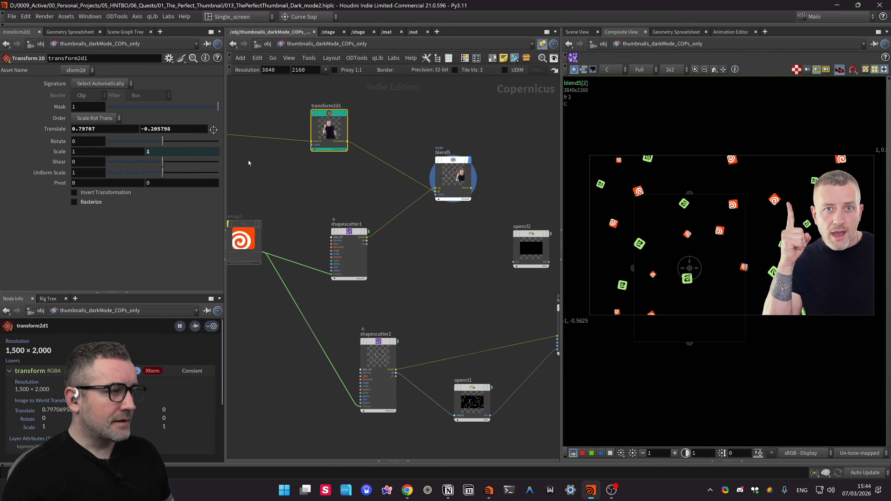
Step: Display transform2d1 in the viewer and move its transform handle to a Translate of about 0.329, -0.132
middle_drag(292, 194, 375, 201)
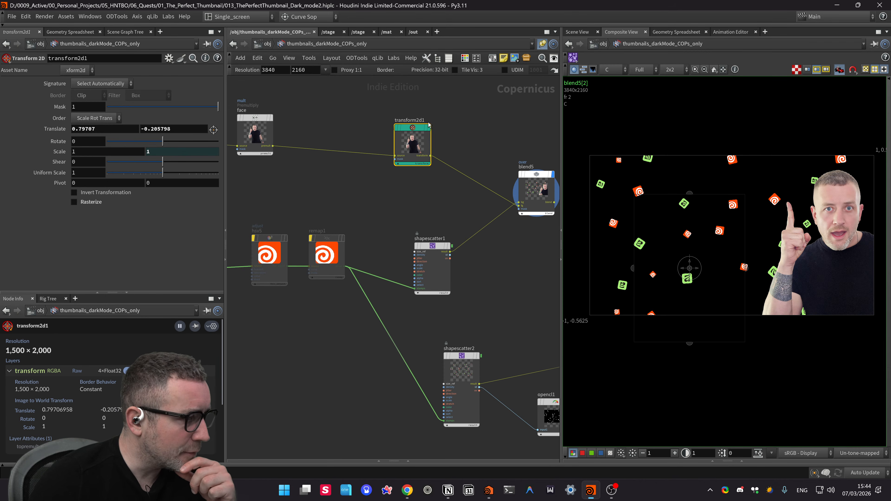
middle_drag(452, 124, 453, 141)
mouse_move(434, 145)
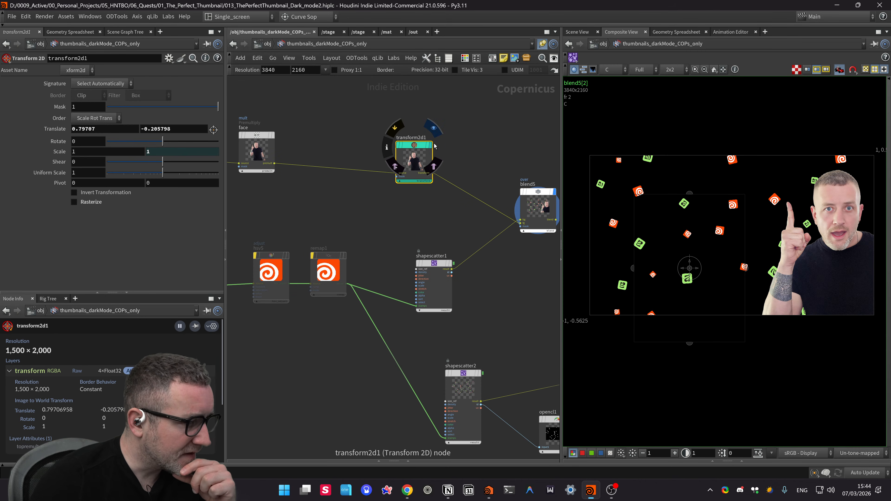
click(431, 145)
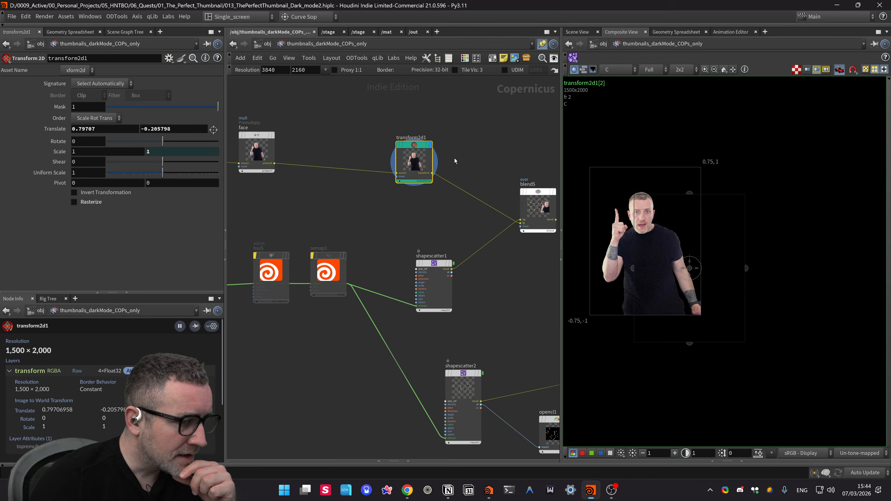
middle_drag(460, 164, 470, 157)
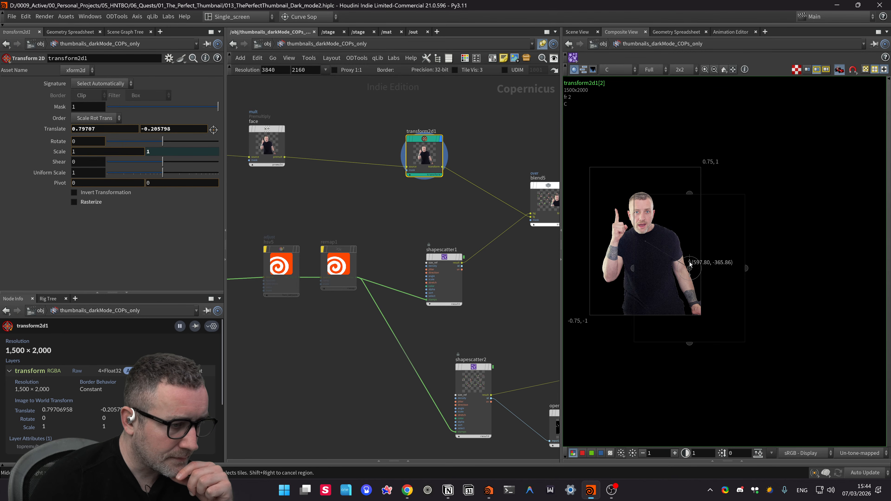
drag(685, 244, 687, 275)
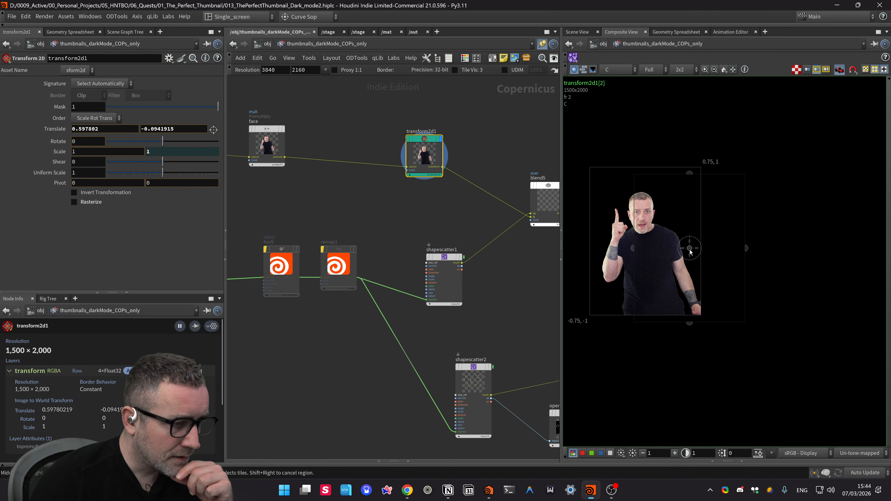
click(670, 252)
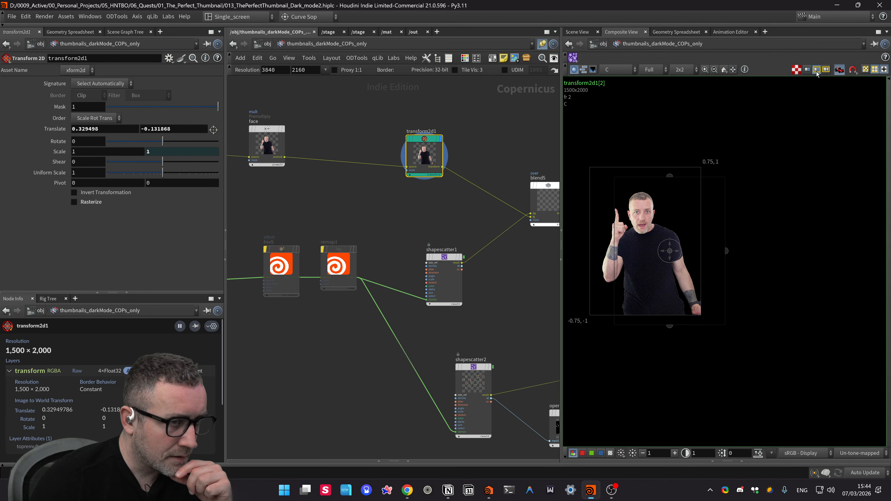
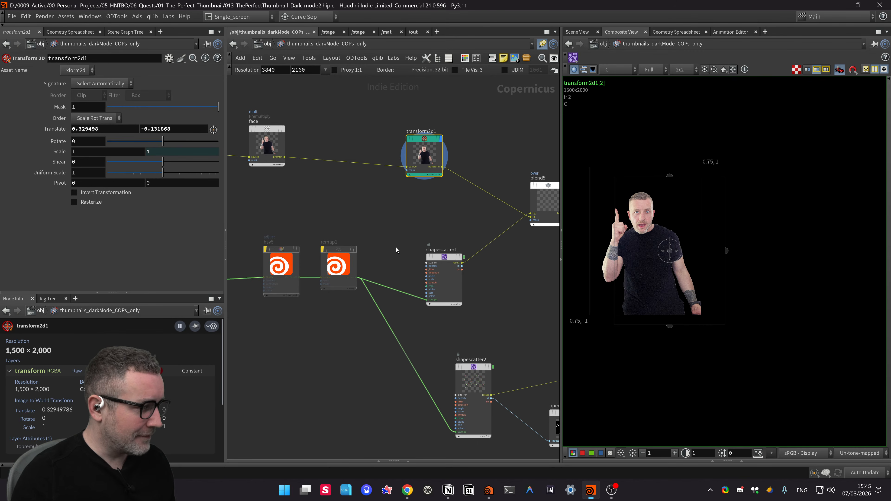
Step: Save the scene and switch to the draw.fmotion.fr whiteboard, showing the empty canvas beside the boxed ID notes
key(alt+Tab)
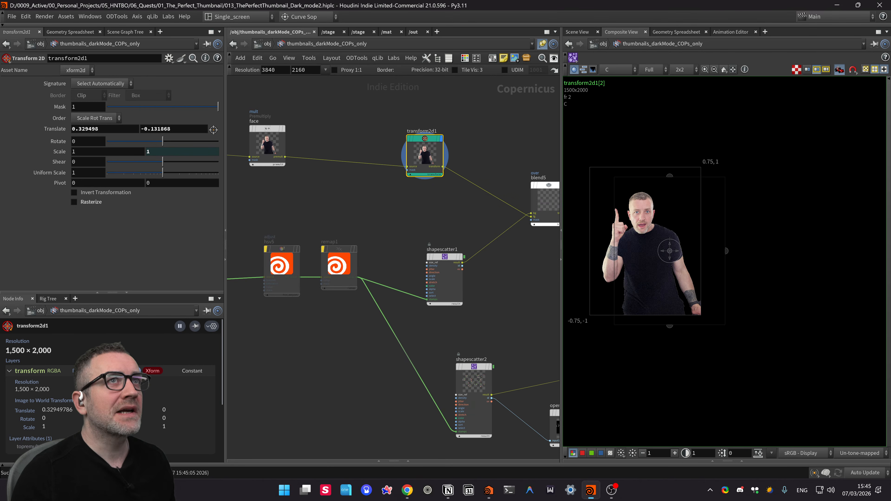
key(ctrl+super+Left)
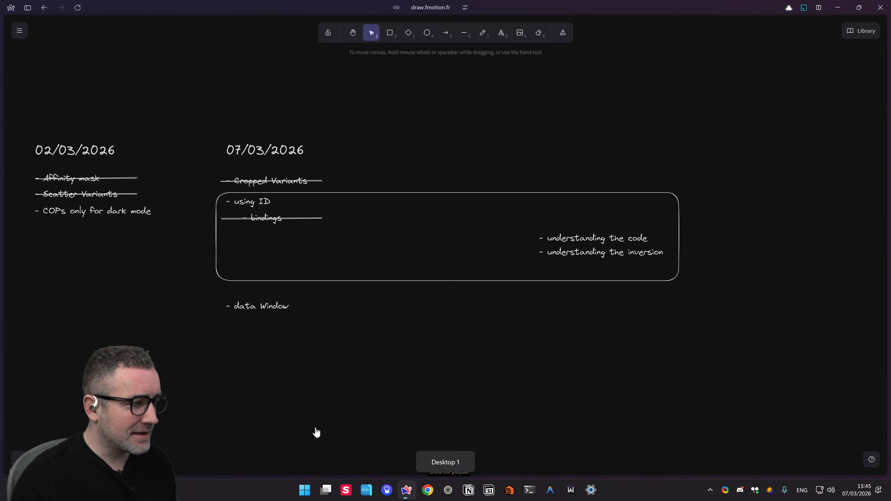
scroll(491, 346, right, 3)
scroll(531, 347, down, 3)
ctrl+scroll(561, 312, down, 2)
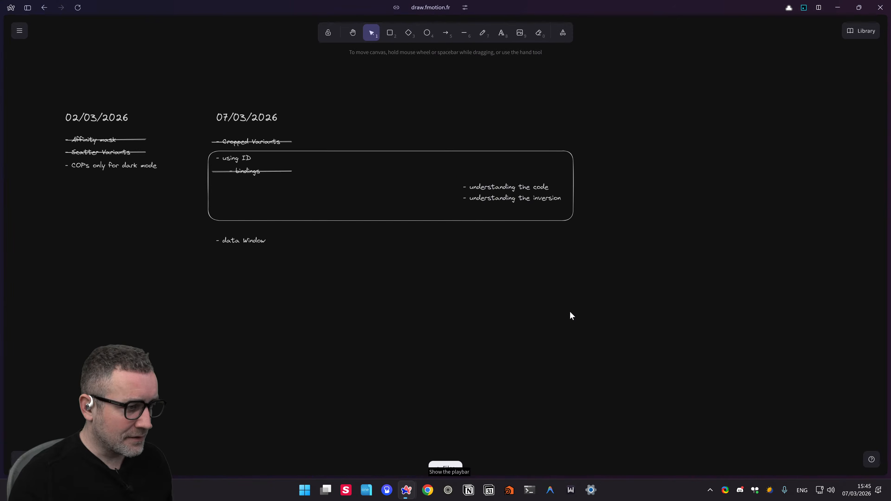
scroll(570, 311, right, 6)
scroll(569, 311, up, 3)
scroll(473, 273, down, 1)
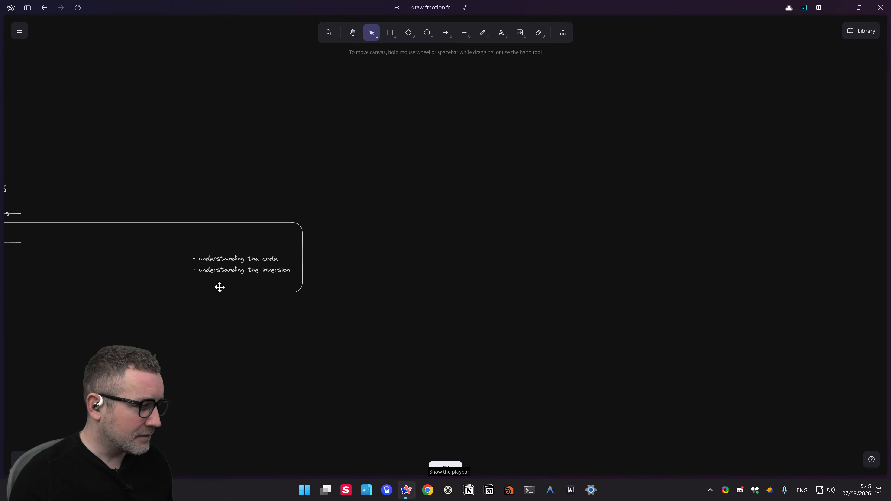
click(224, 269)
shift+click(233, 259)
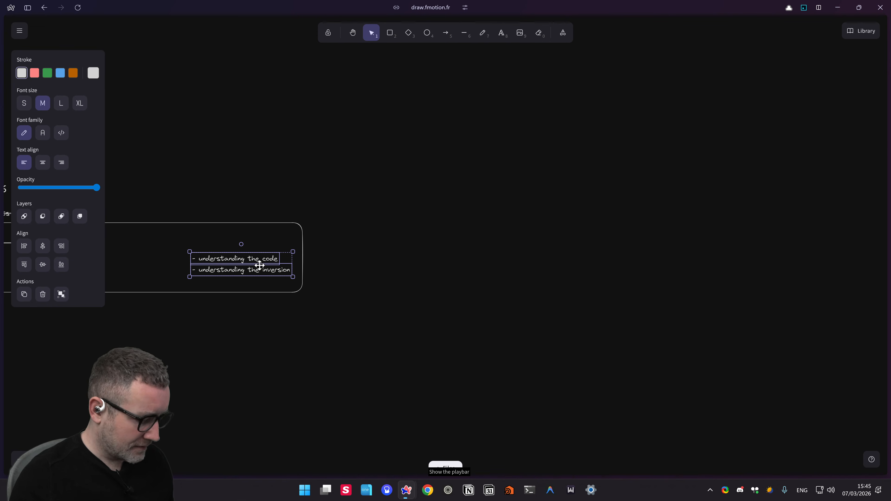
drag(258, 262, 629, 261)
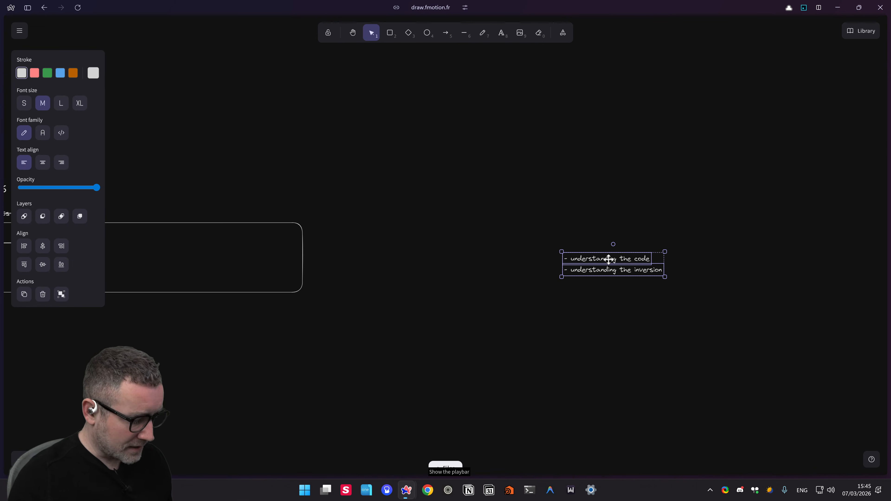
key(ctrl+z)
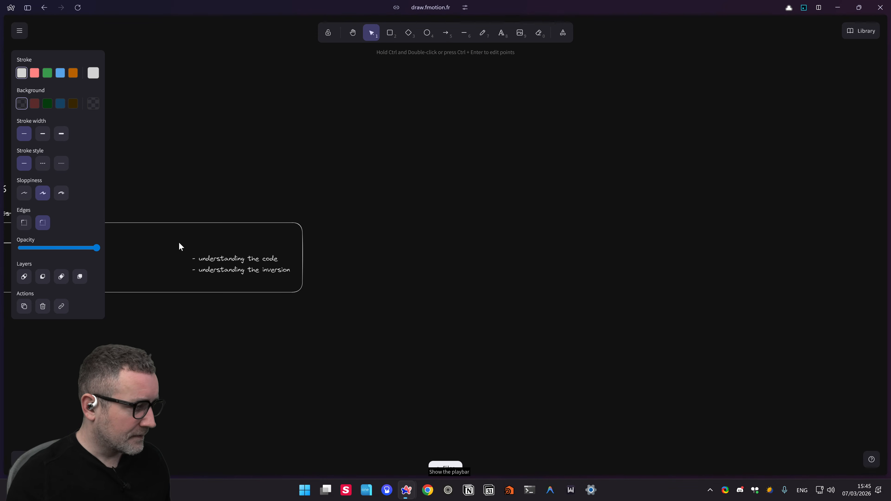
Step: Duplicate the "understanding the code" and "understanding the inversion" notes outside the box and change the first copy to "Dislpay window"
drag(179, 241, 300, 289)
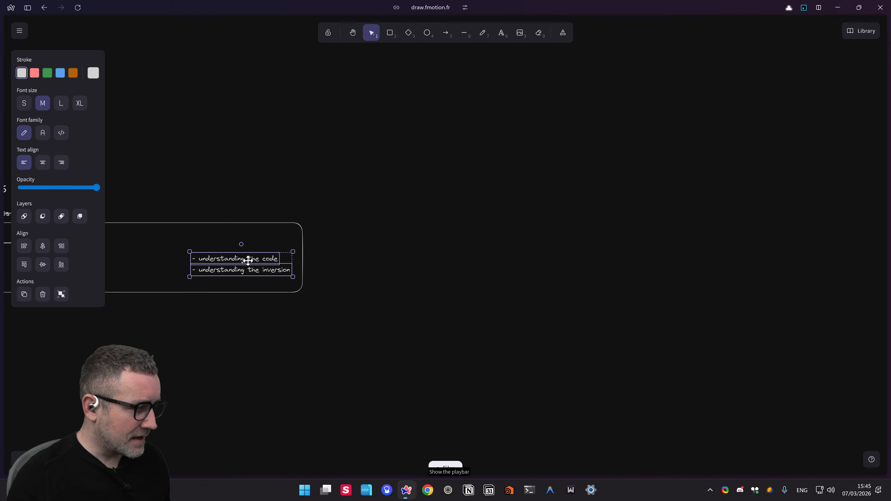
drag(248, 260, 519, 260)
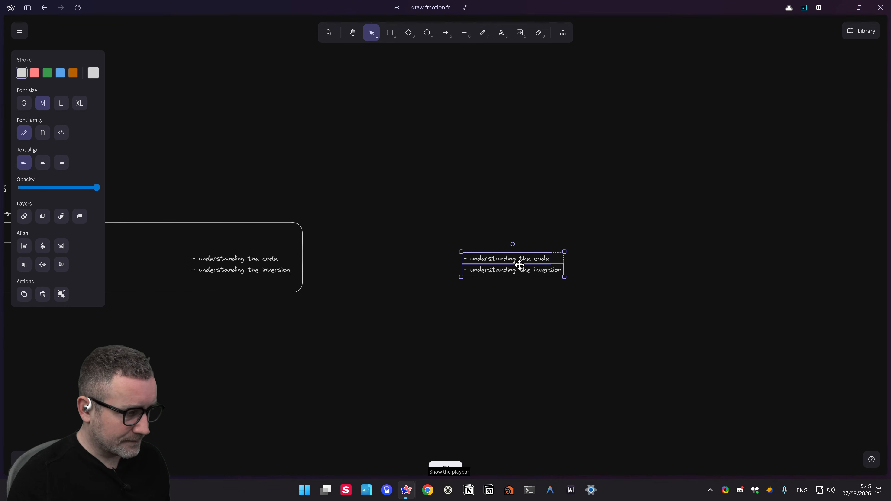
double_click(501, 259)
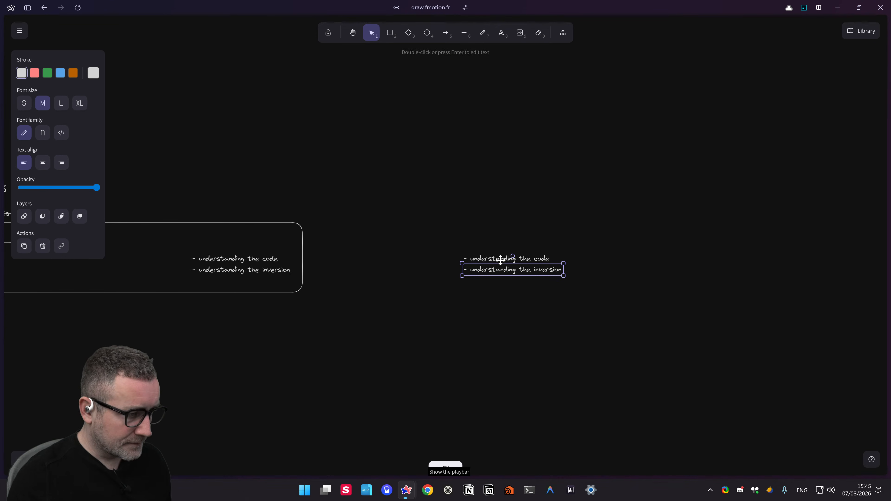
triple_click(501, 259)
text(Displ)
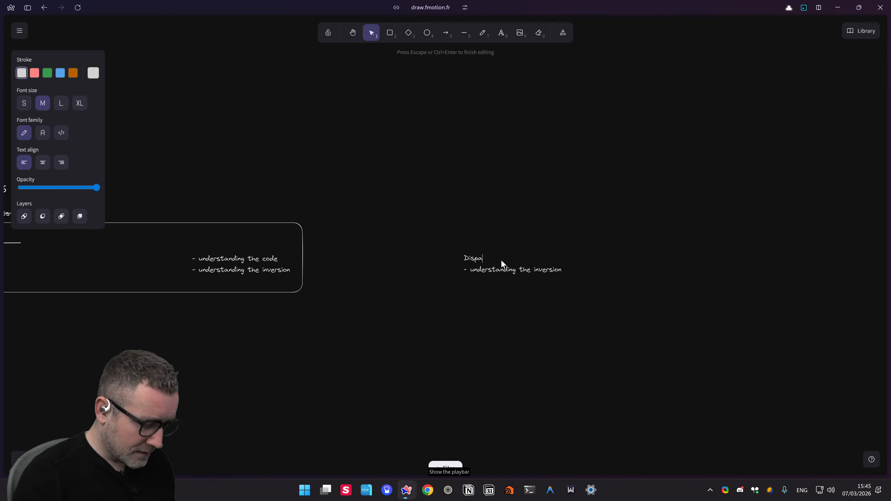
text(y windo)
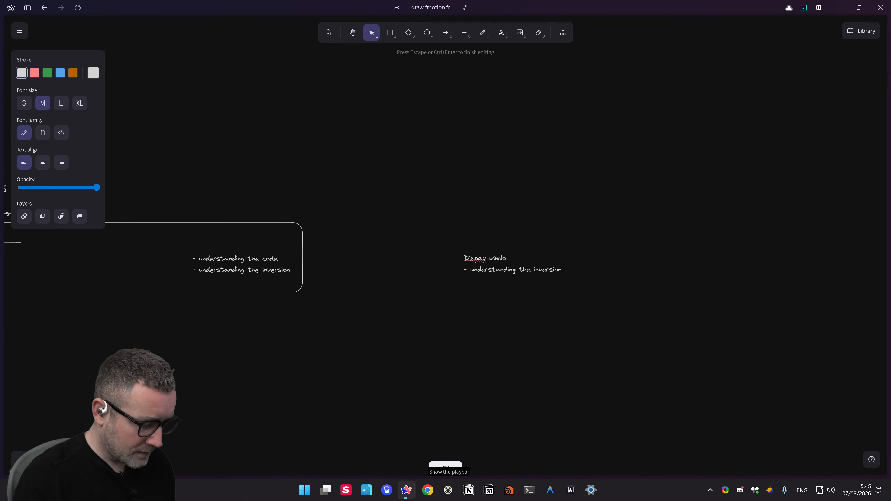
text(w)
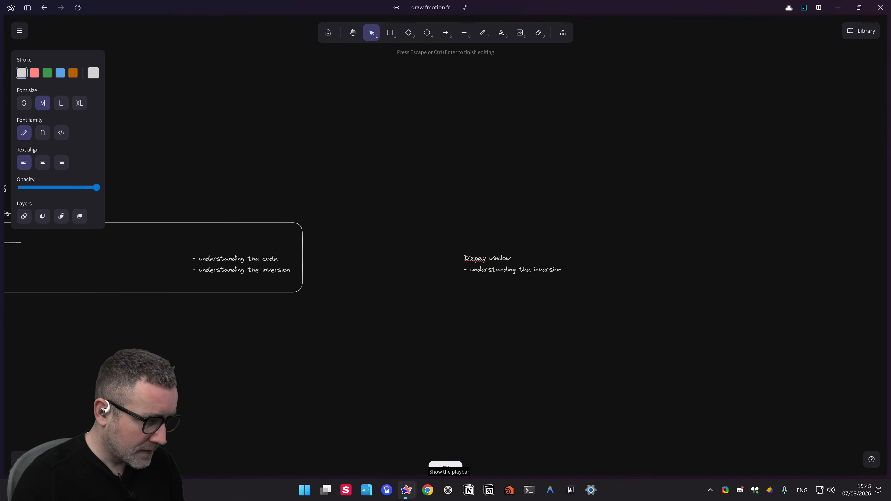
click(475, 259)
text(l)
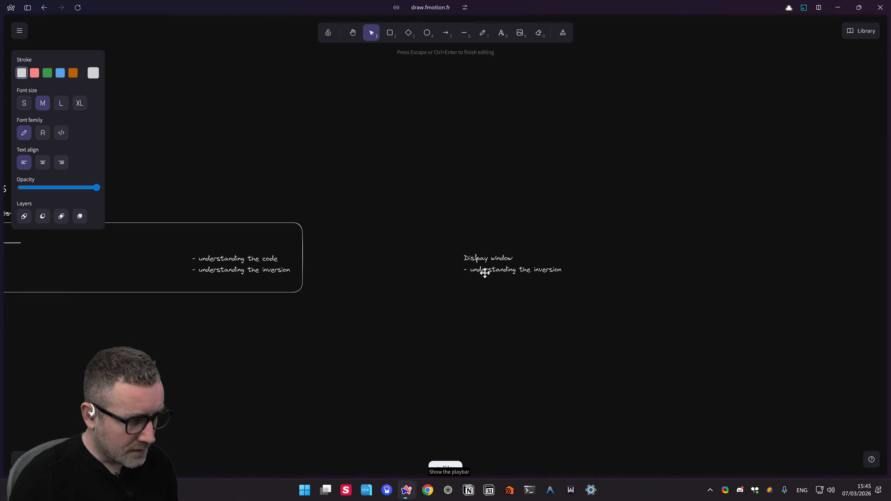
Step: Replace the text of the copied "understanding the inversion" note with "Data window"
triple_click(483, 269)
text(Data window)
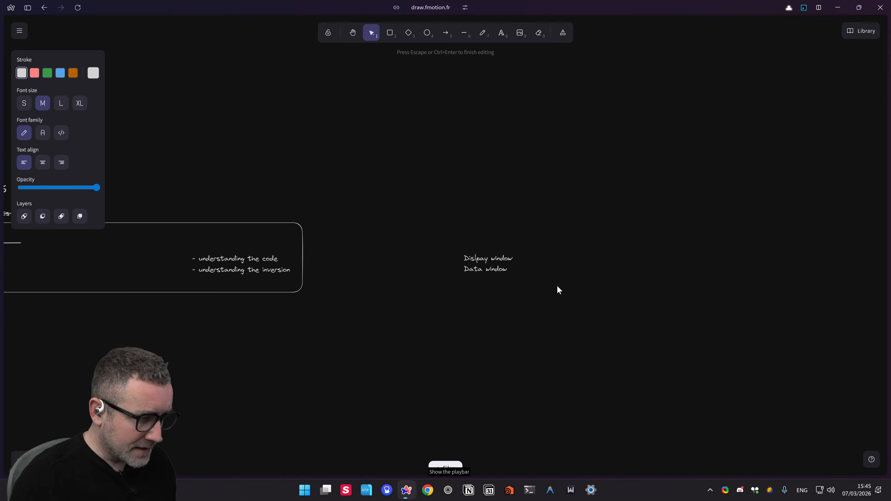
click(569, 293)
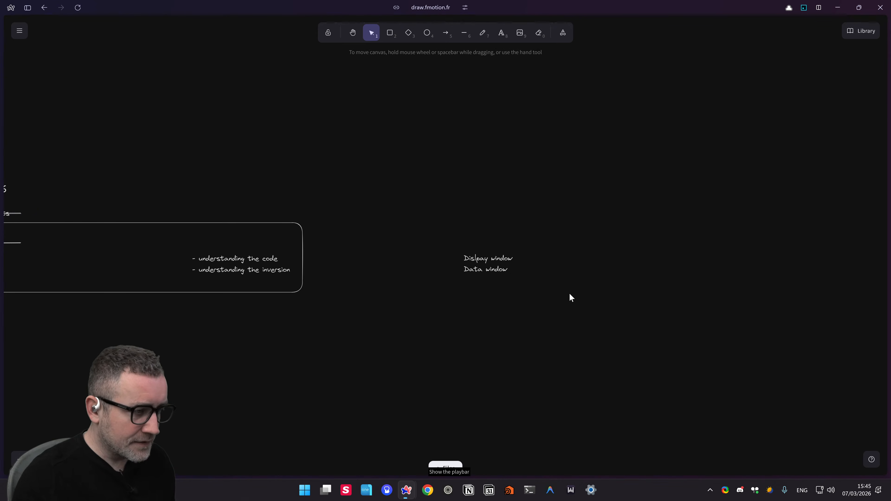
Step: Select the "Dislpay window" note above "Data window"
ctrl+scroll(483, 271, up, 5)
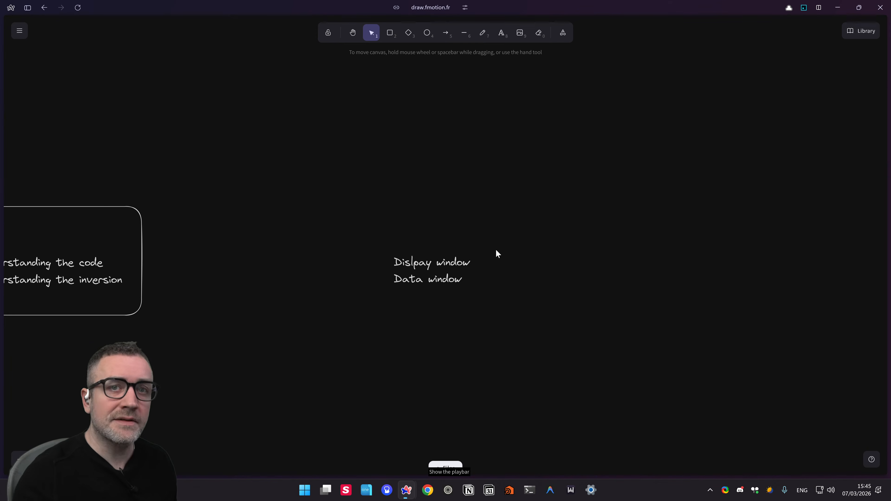
middle_drag(496, 250, 477, 220)
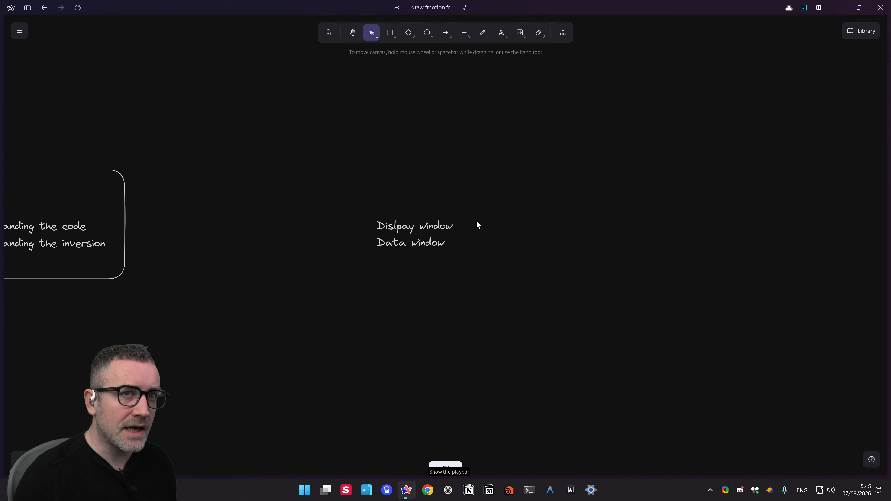
middle_drag(467, 224, 471, 227)
click(407, 228)
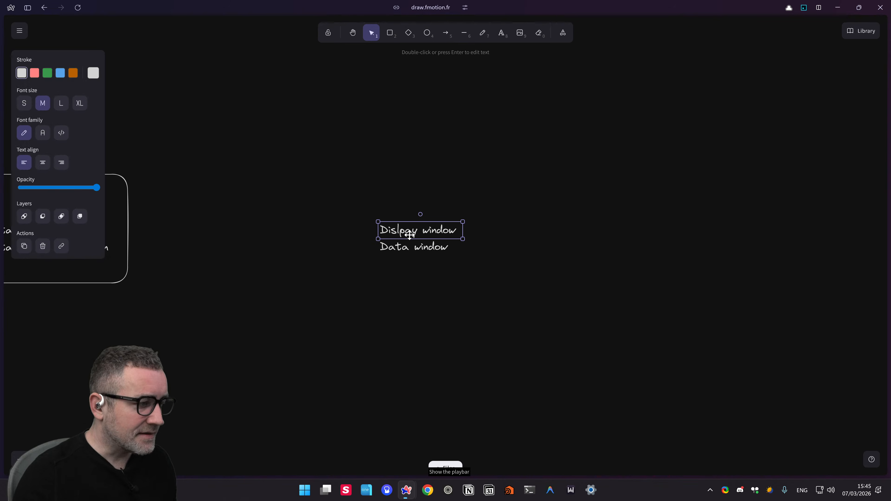
Step: Move the "Dislpay window" label upward to leave a wide vertical gap above "Data window"
drag(405, 200, 397, 146)
middle_drag(490, 211, 492, 217)
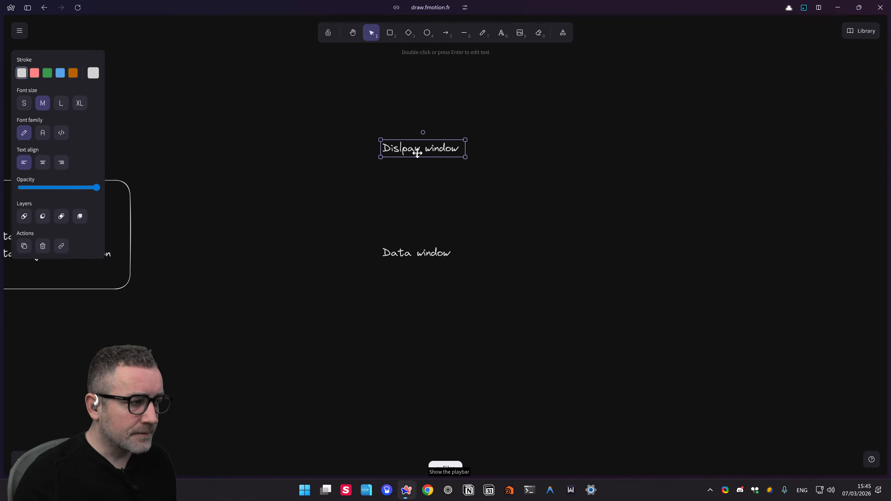
click(426, 189)
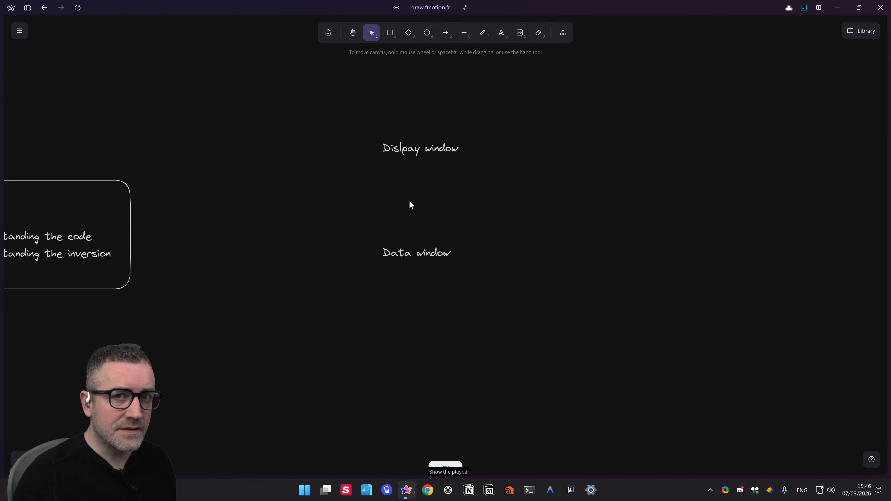
middle_drag(509, 200, 505, 210)
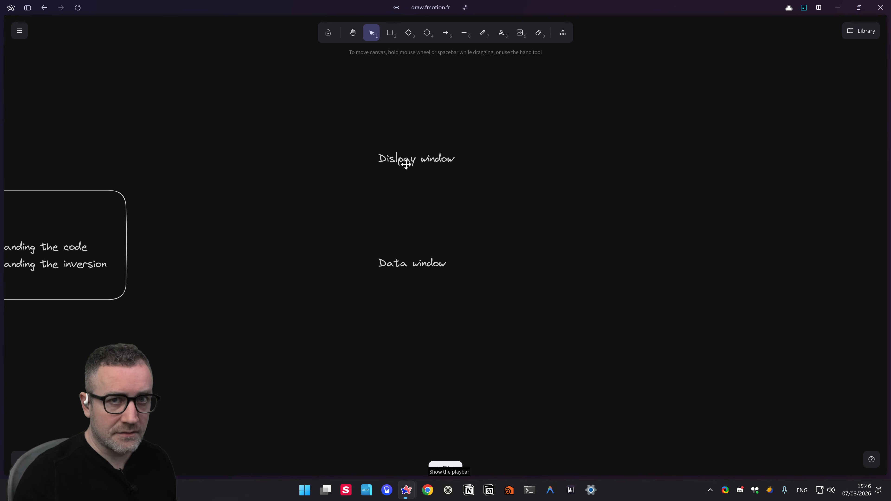
middle_drag(445, 182, 463, 225)
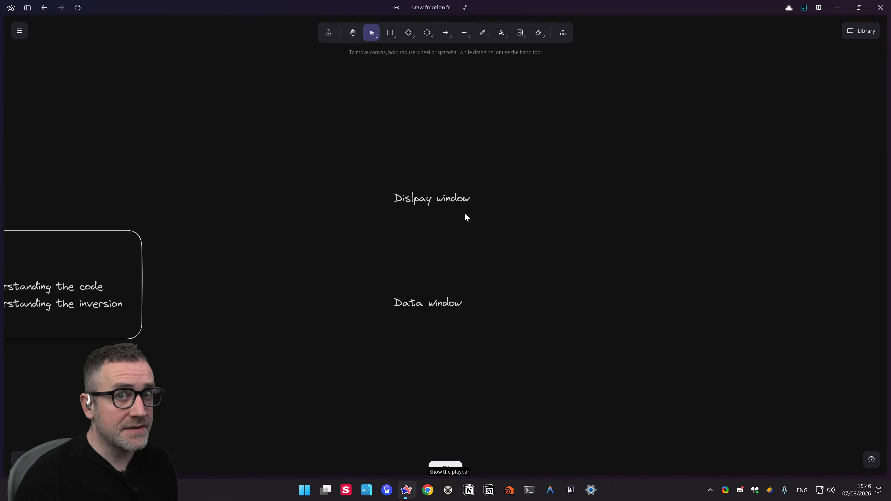
click(417, 199)
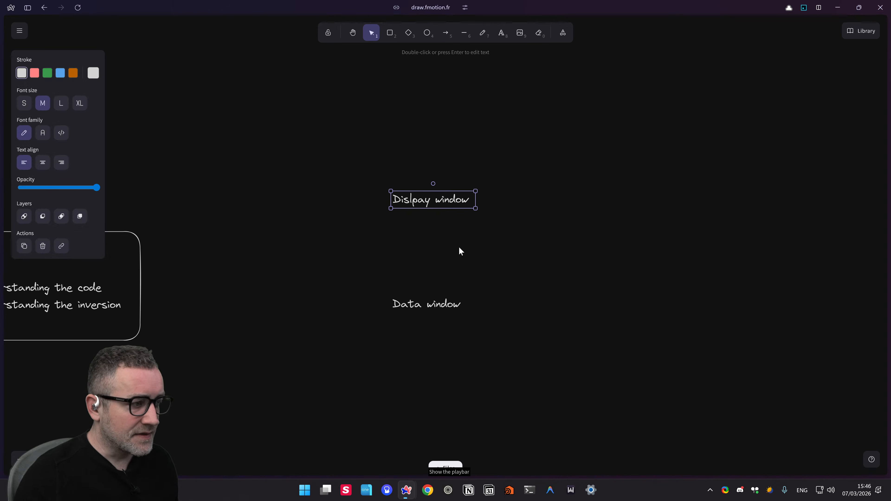
click(421, 304)
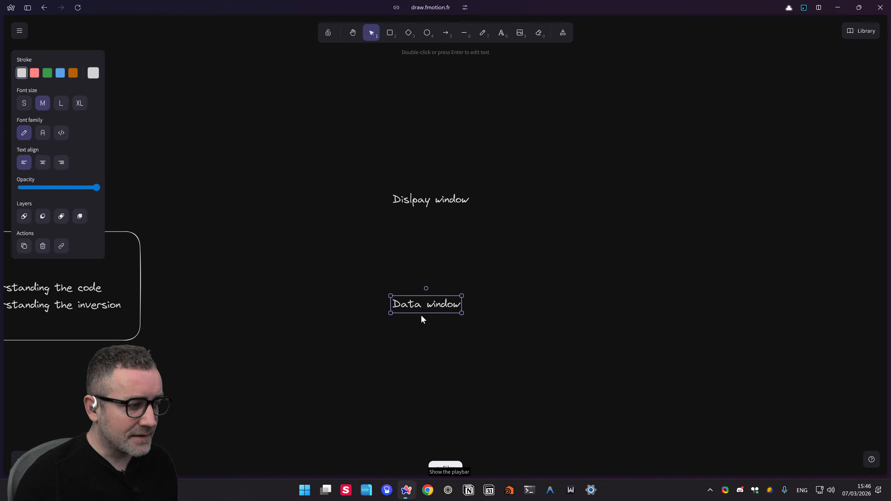
key(Escape)
click(425, 300)
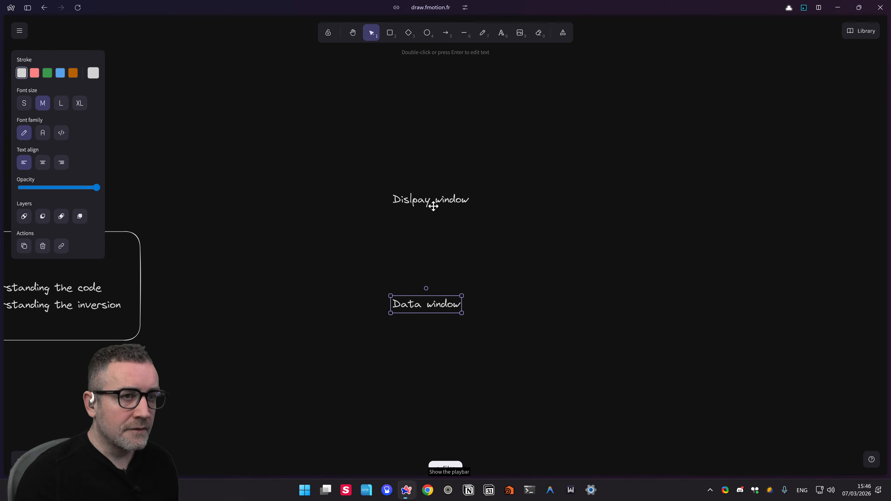
click(425, 203)
click(433, 234)
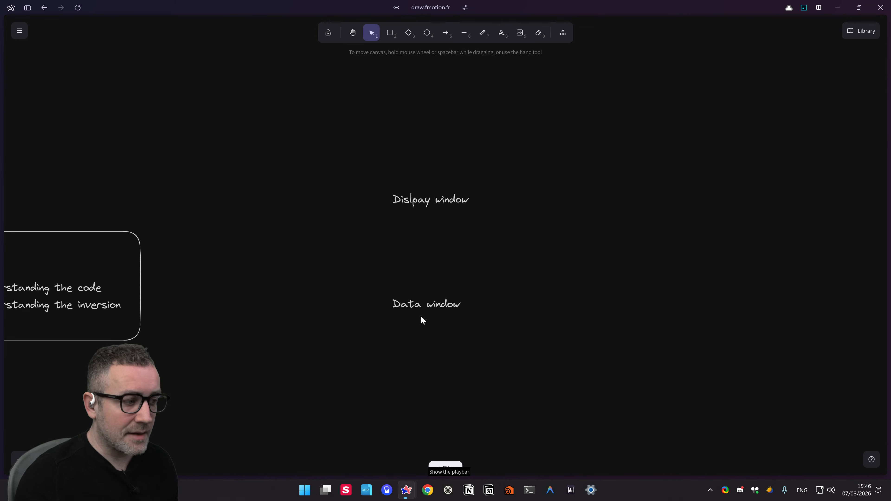
click(426, 307)
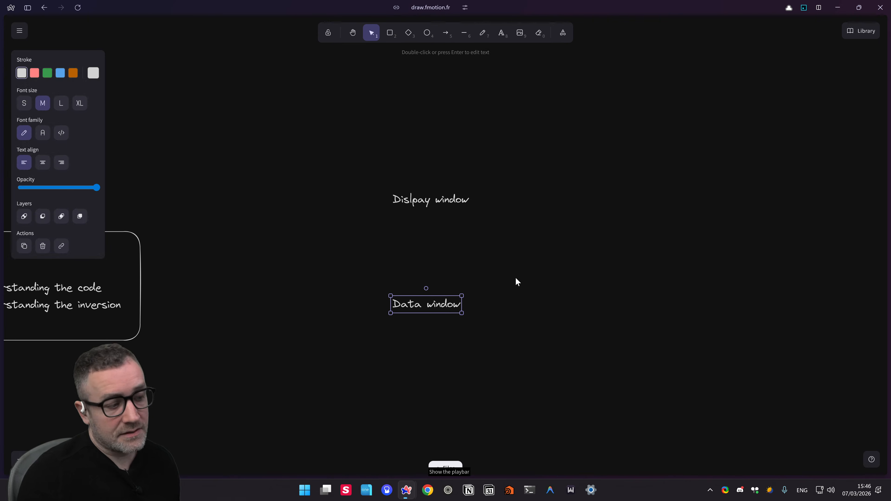
click(473, 274)
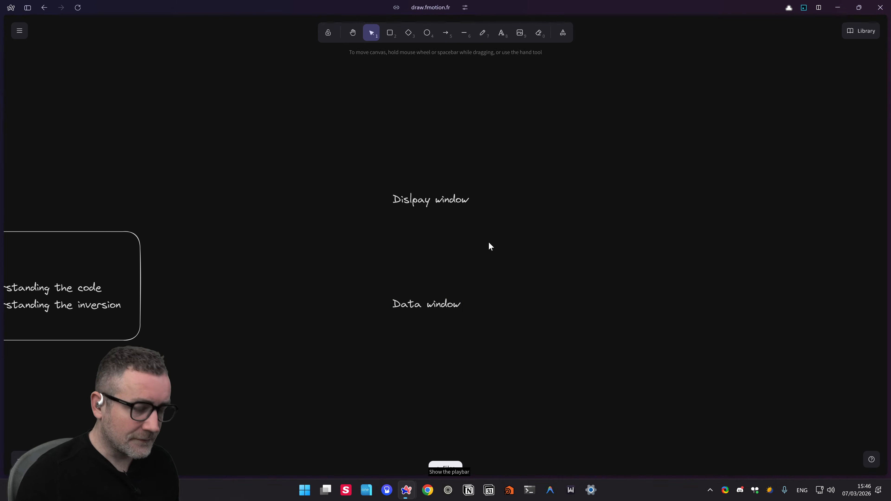
middle_drag(487, 244, 463, 231)
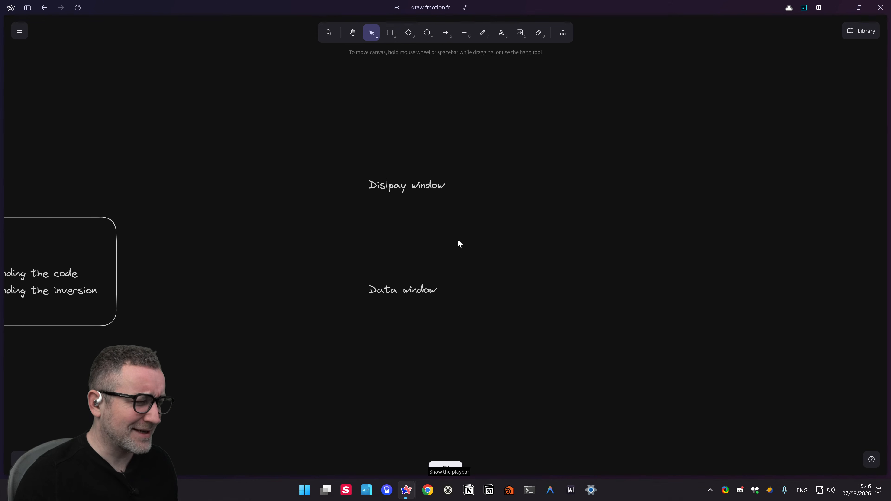
Step: Duplicate the "Dislpay window" label to its right on the same line and change the copy's text to "Artboard"
click(407, 186)
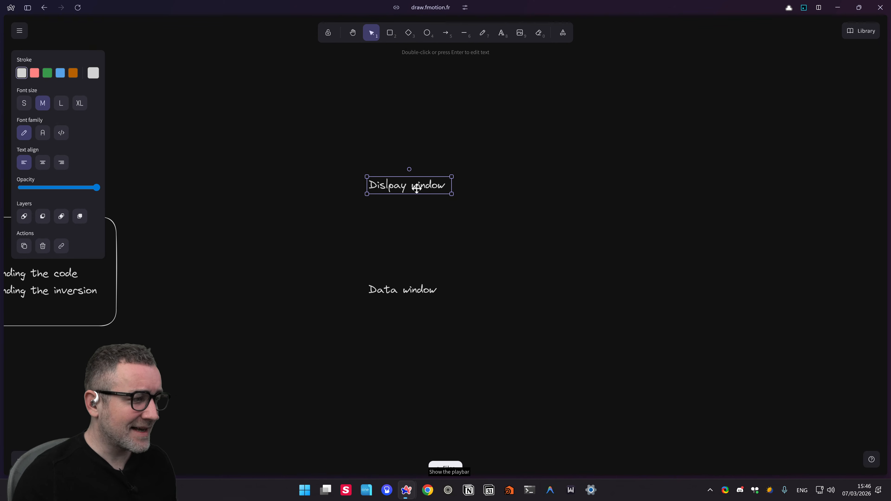
shift+drag(416, 189, 568, 190)
double_click(569, 189)
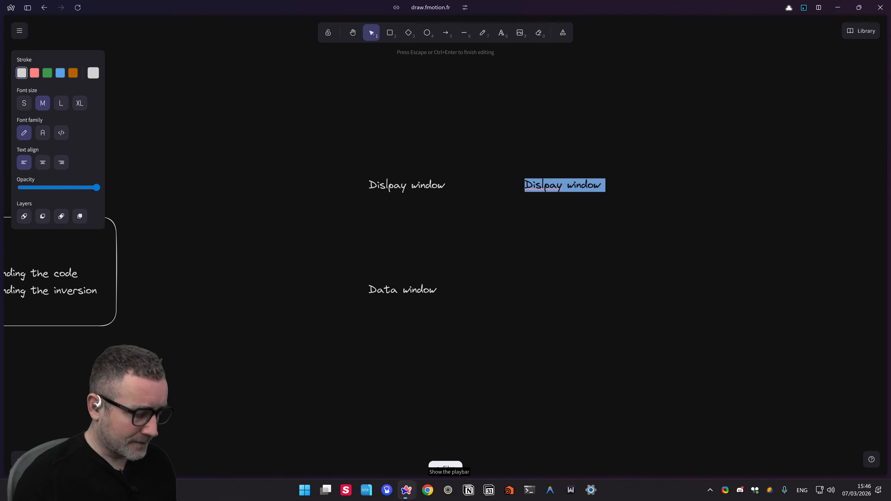
text(Artboar)
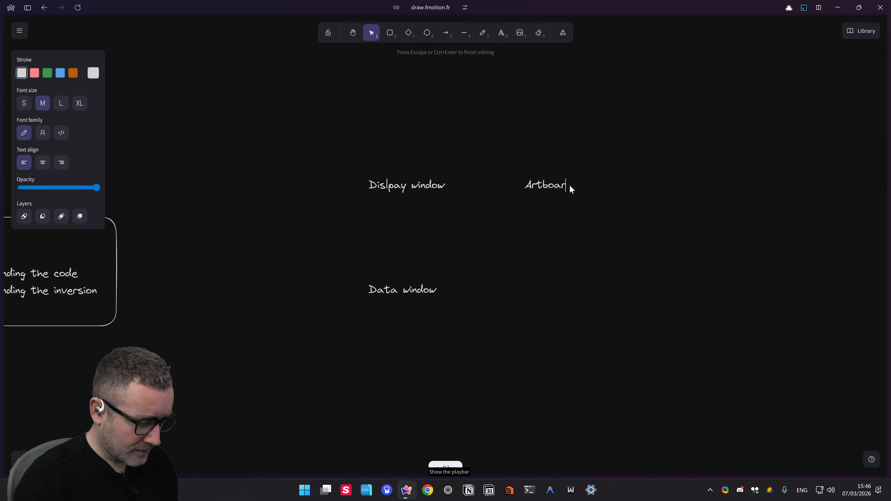
text(d)
click(528, 229)
Step: Duplicate the "Artboard" label straight down beside "Data window" and change the copy's text to "Layer boundaries"
click(540, 183)
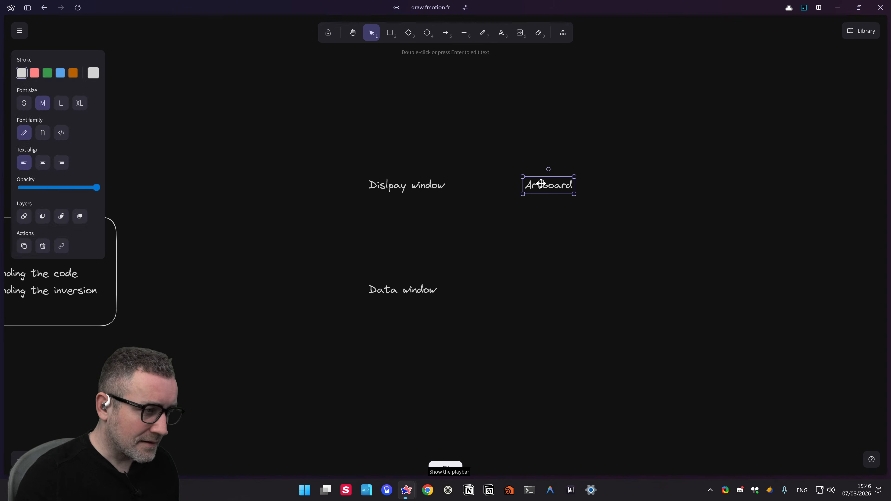
alt+drag(541, 183, 553, 286)
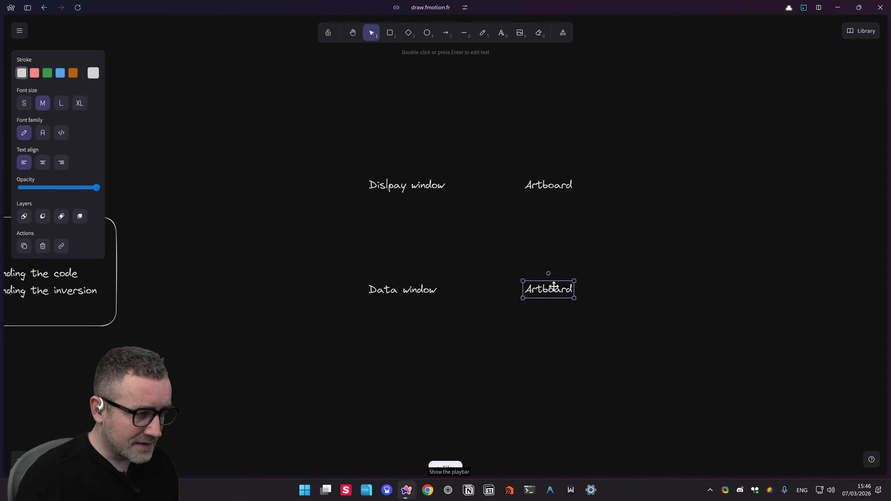
double_click(554, 288)
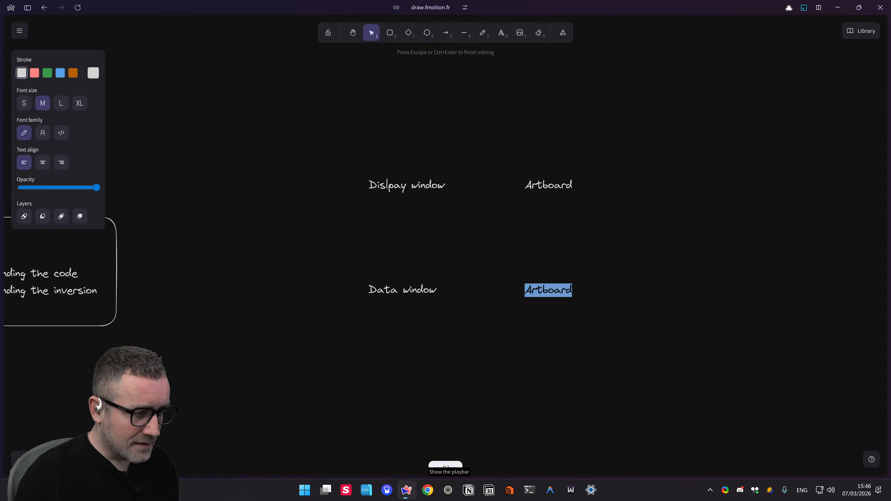
text(Laye)
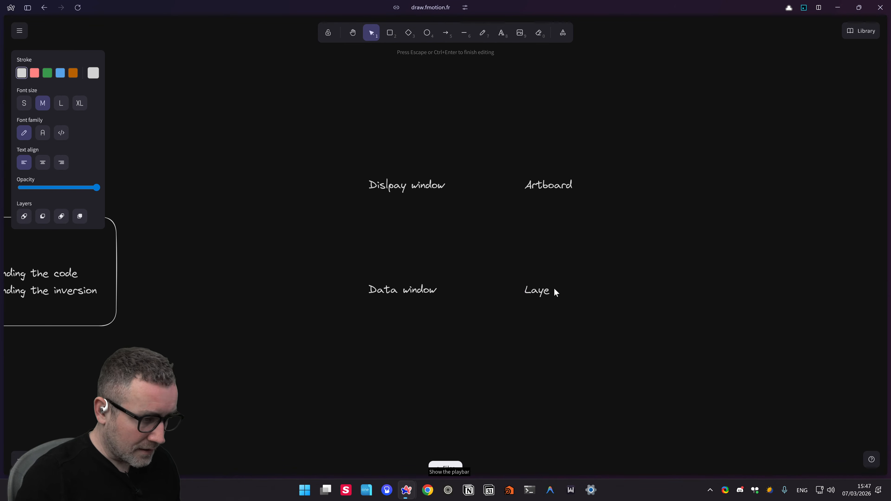
text(r boundaries)
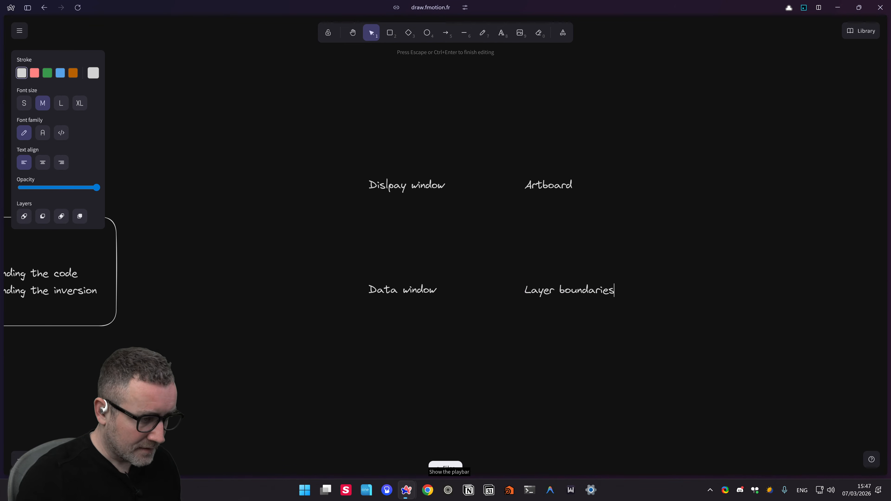
click(582, 323)
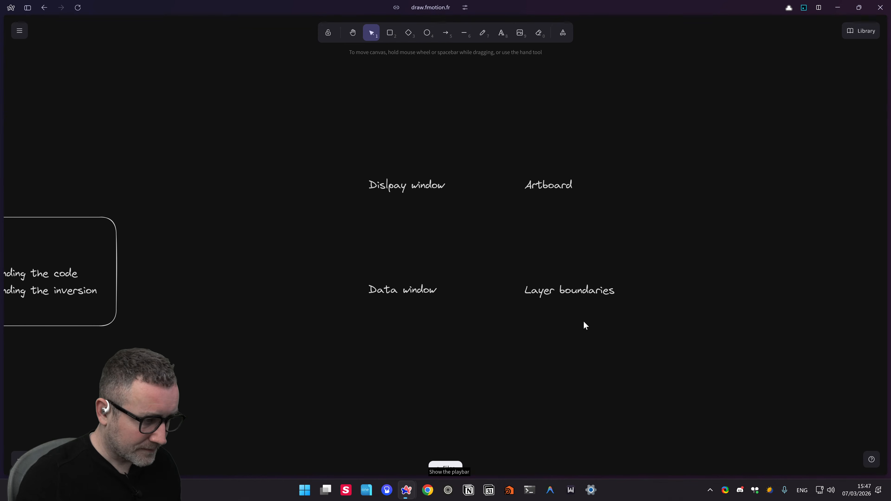
Step: Draw a horizontal arrow from "Dislpay window" to "Artboard" and give it a filled triangle arrowhead
click(445, 33)
mouse_move(457, 186)
mouse_down()
mouse_move(526, 187)
mouse_move(521, 191)
mouse_up()
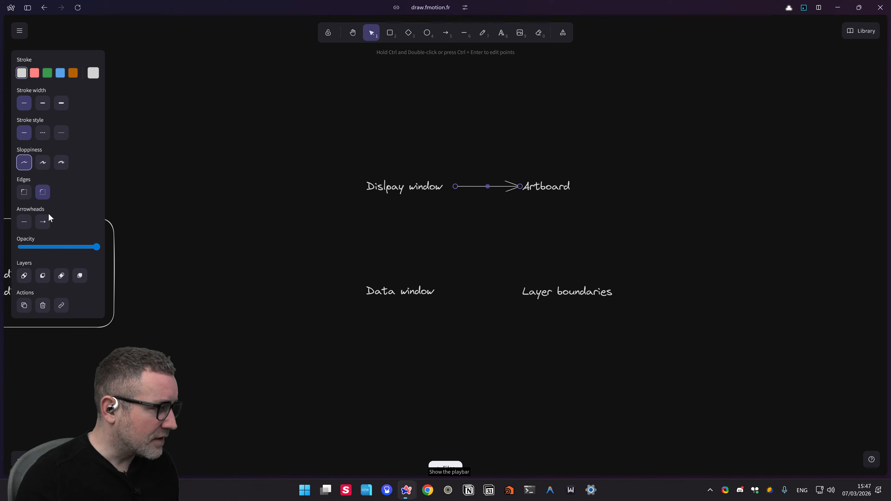
click(501, 210)
click(496, 186)
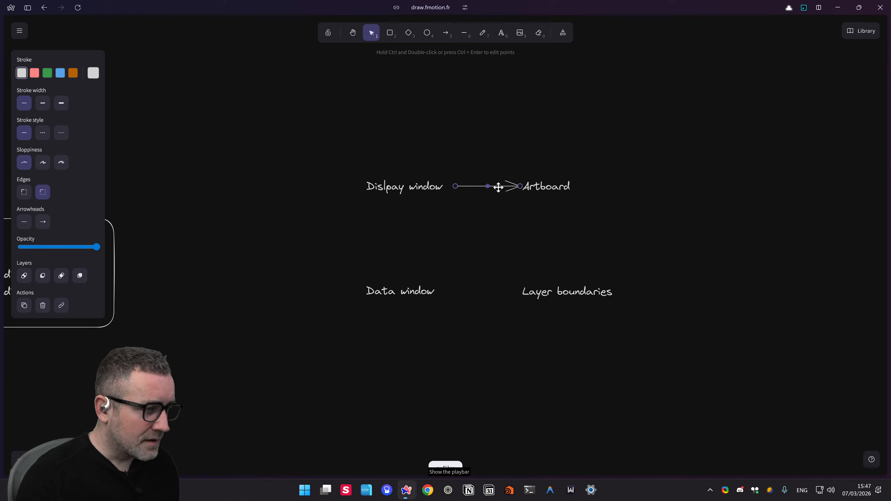
mouse_move(128, 234)
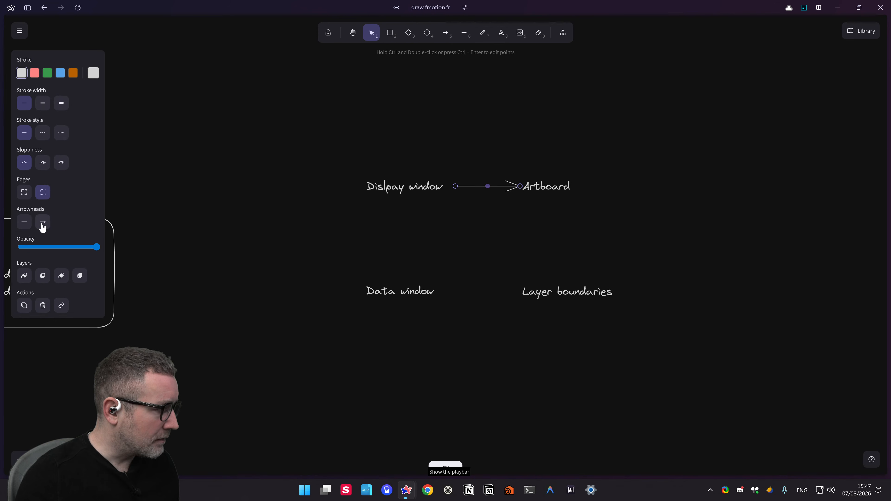
click(43, 224)
click(65, 261)
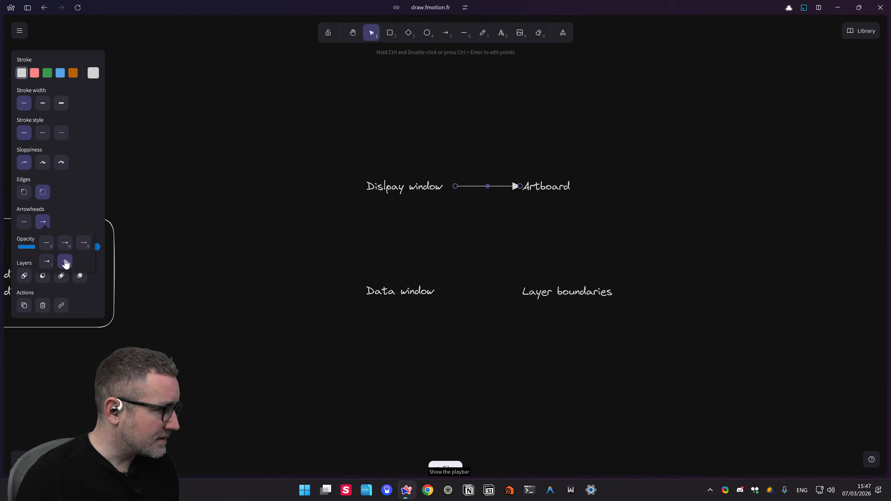
click(444, 205)
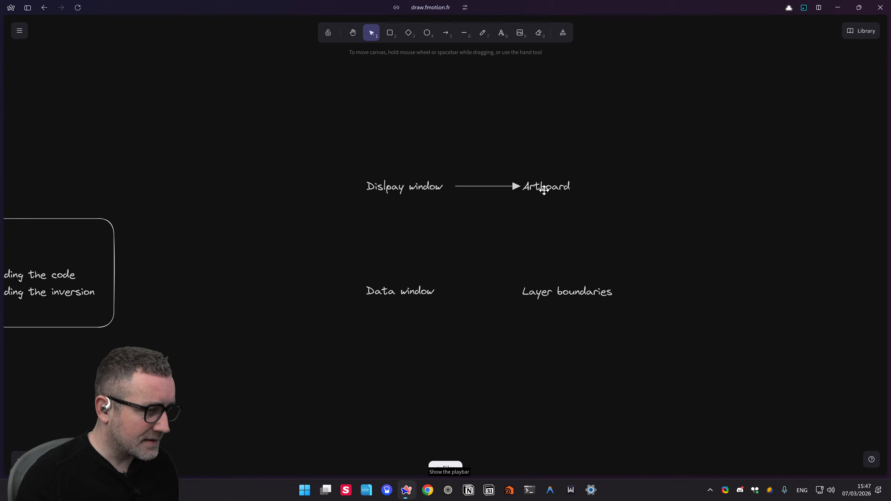
Step: Duplicate the arrow down between "Data window" and "Layer boundaries" and adjust its ends to span the gap between the labels
click(484, 188)
drag(482, 186, 484, 293)
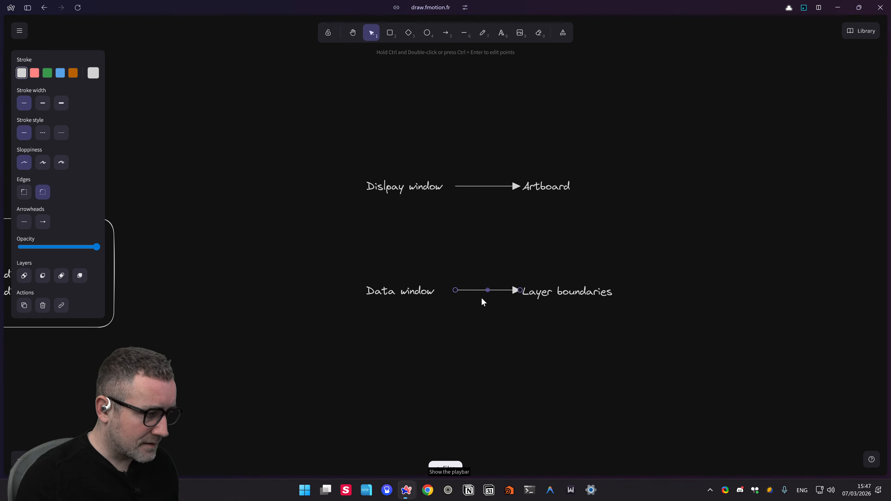
click(482, 319)
drag(453, 290, 439, 292)
drag(500, 292, 518, 294)
middle_drag(489, 349, 523, 356)
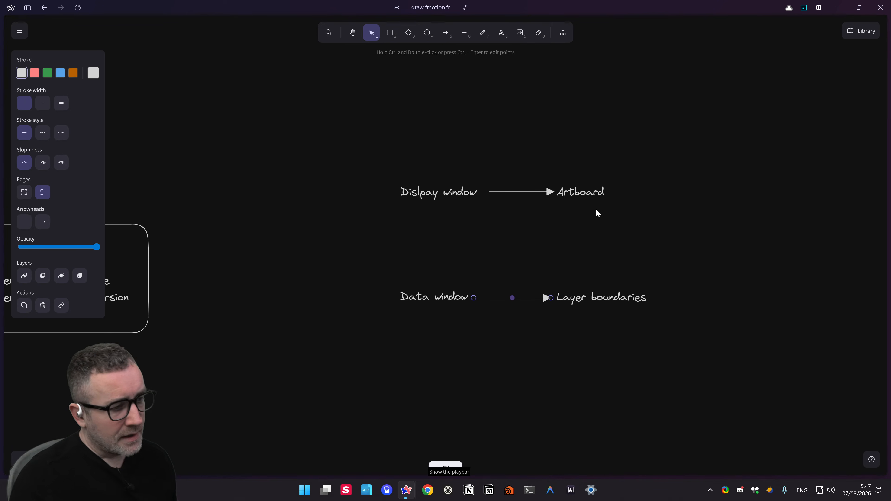
click(596, 239)
middle_drag(594, 240, 594, 244)
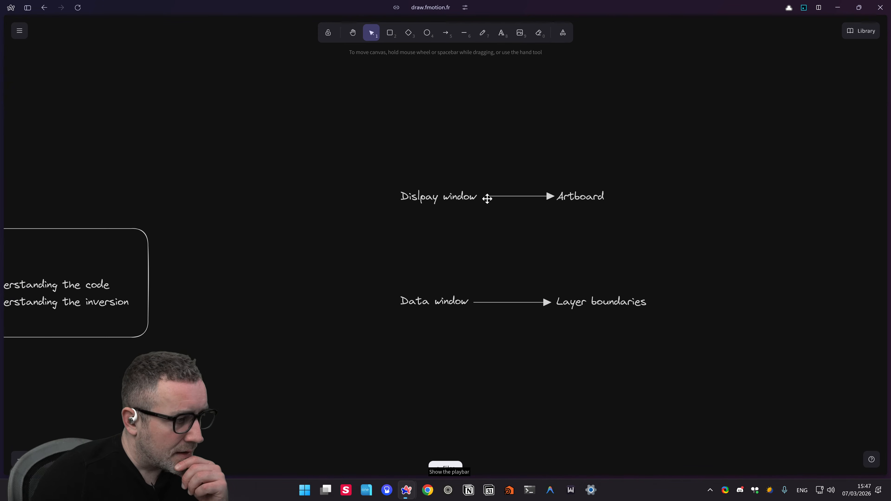
Step: Nudge the start of the upper arrow closer to the "Dislpay window" label
middle_drag(537, 264, 502, 242)
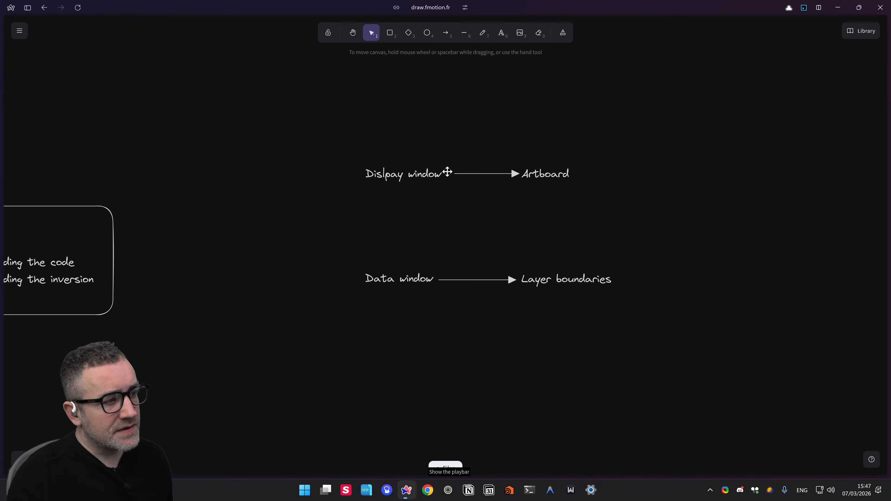
click(455, 175)
drag(451, 175, 448, 174)
Step: Switch to Houdini and reposition the transform2d1 handle in the composite view to a translate of about 0.59, 0.37
key(ctrl+super+Right)
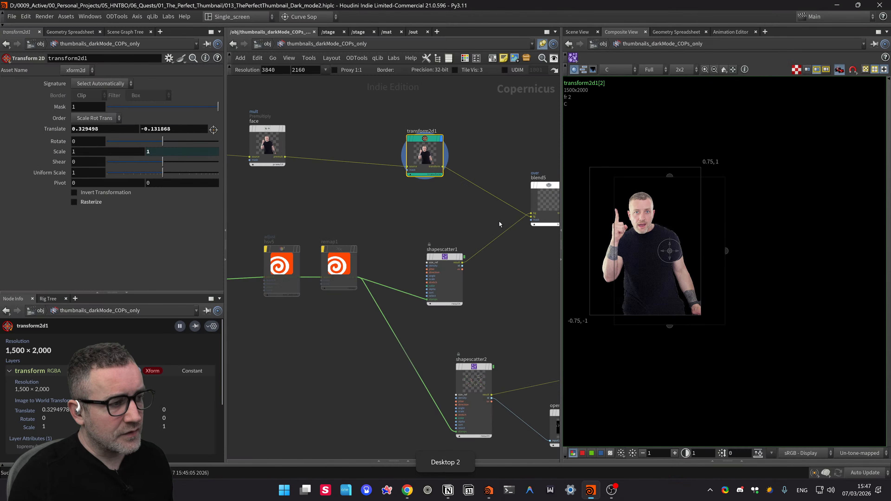
middle_drag(776, 224, 836, 223)
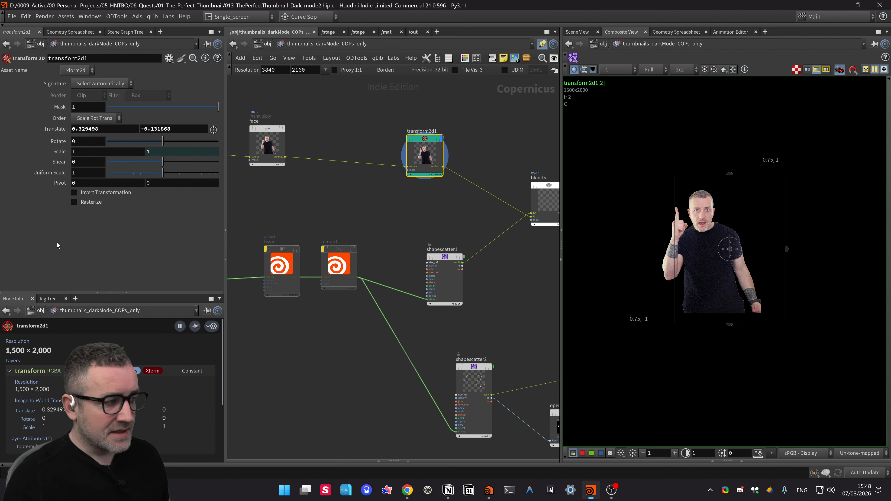
click(75, 203)
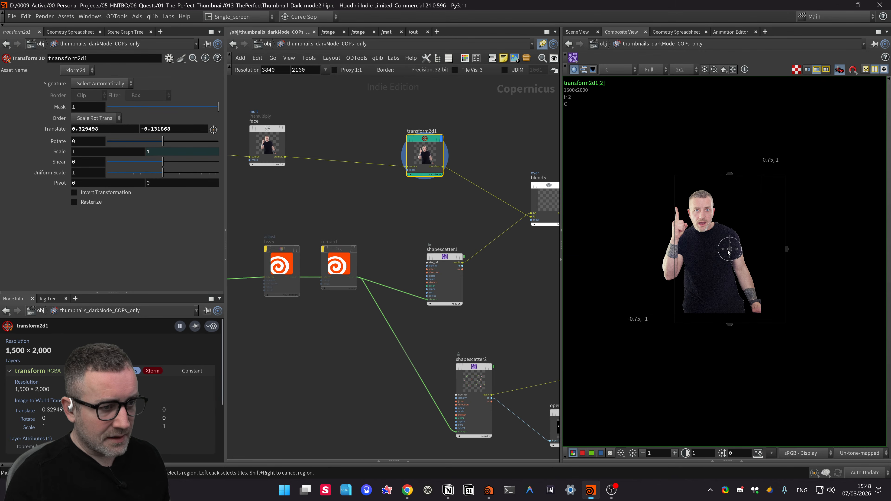
mouse_move(720, 179)
mouse_down()
mouse_move(723, 224)
mouse_move(727, 187)
mouse_up()
key(ctrl+s)
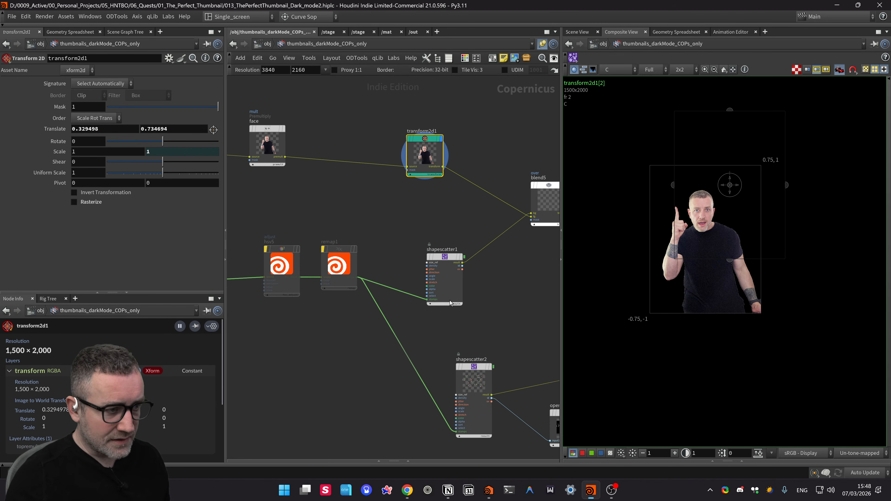
middle_drag(515, 281, 480, 299)
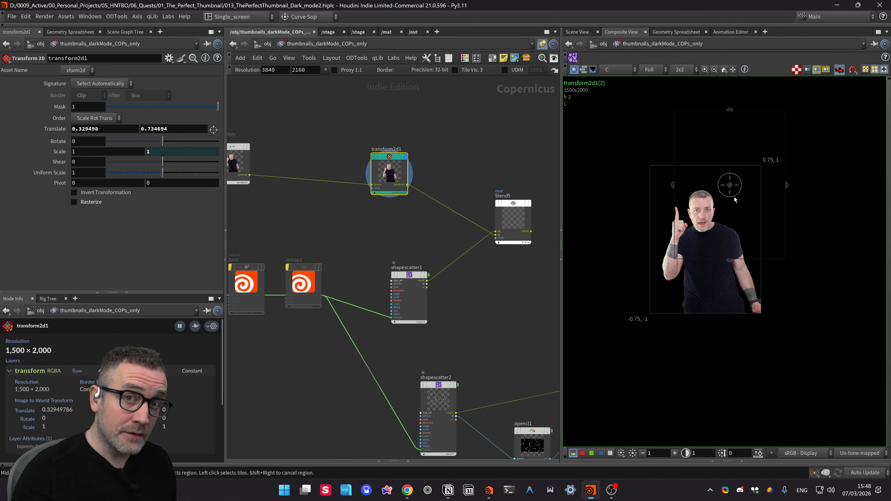
drag(731, 191, 759, 215)
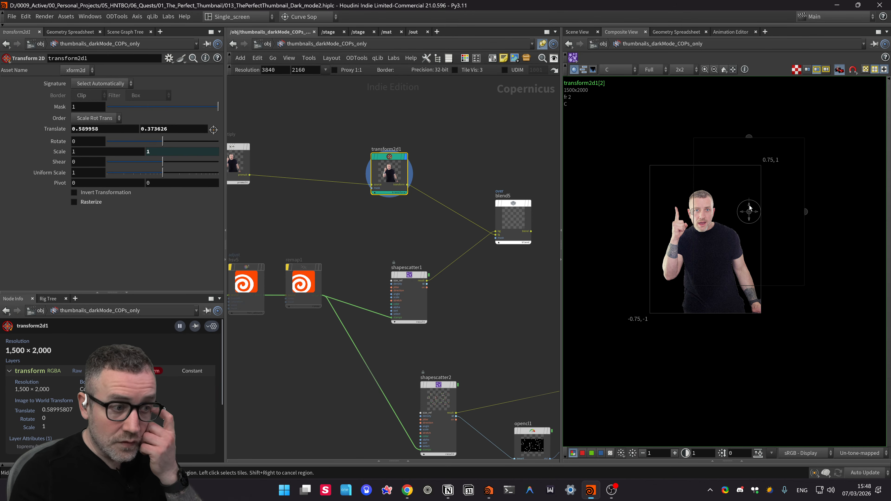
Step: Display blend5 and reposition the transform2d1 handle over the composite to a translate of about 0.52, 0.09, saving the scene
middle_drag(459, 210, 438, 215)
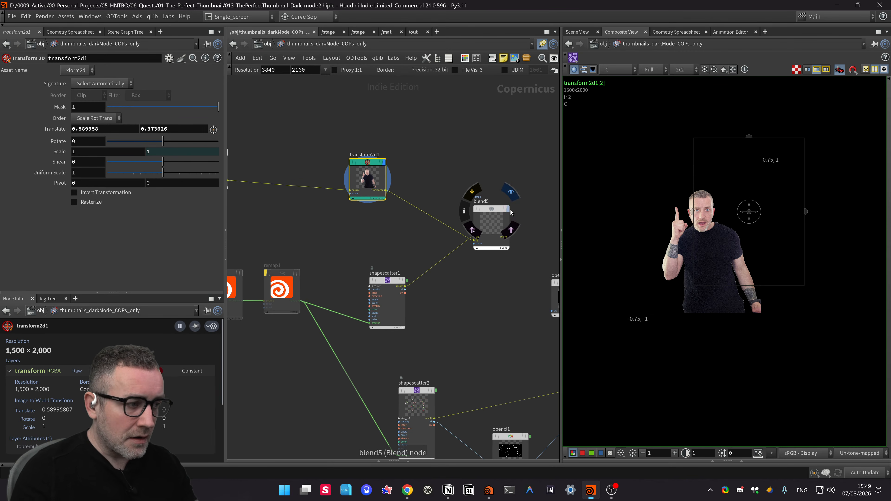
click(508, 210)
middle_drag(837, 340, 775, 352)
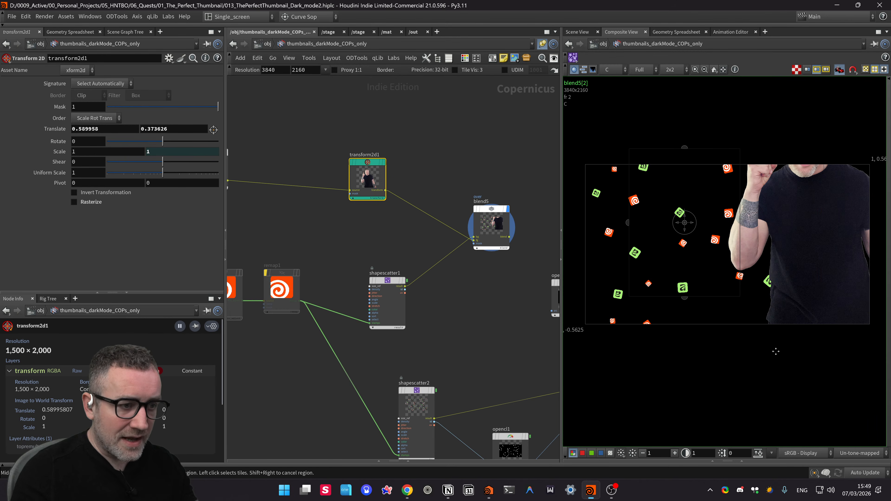
scroll(754, 249, down, 1)
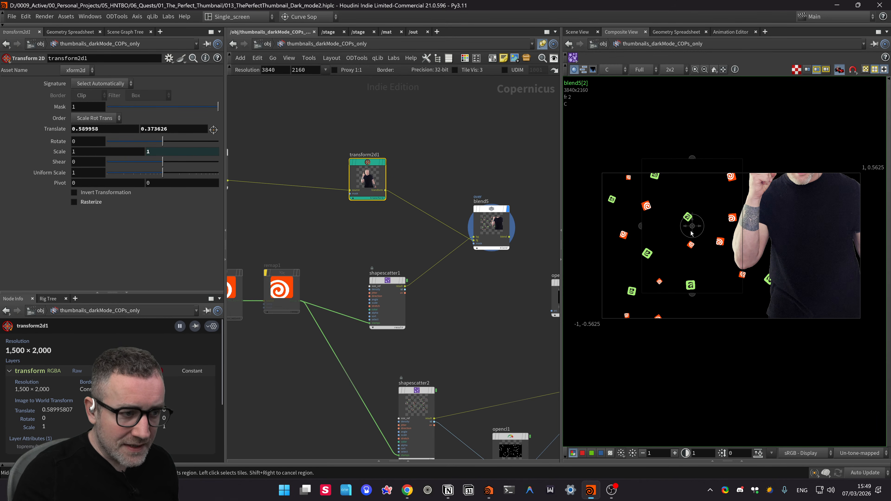
mouse_move(689, 229)
mouse_down()
mouse_move(690, 241)
mouse_move(678, 241)
mouse_up()
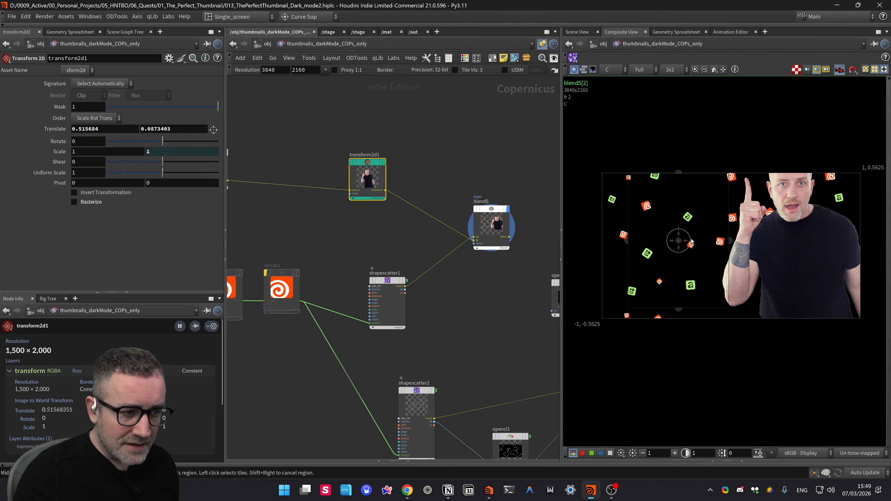
key(ctrl+s)
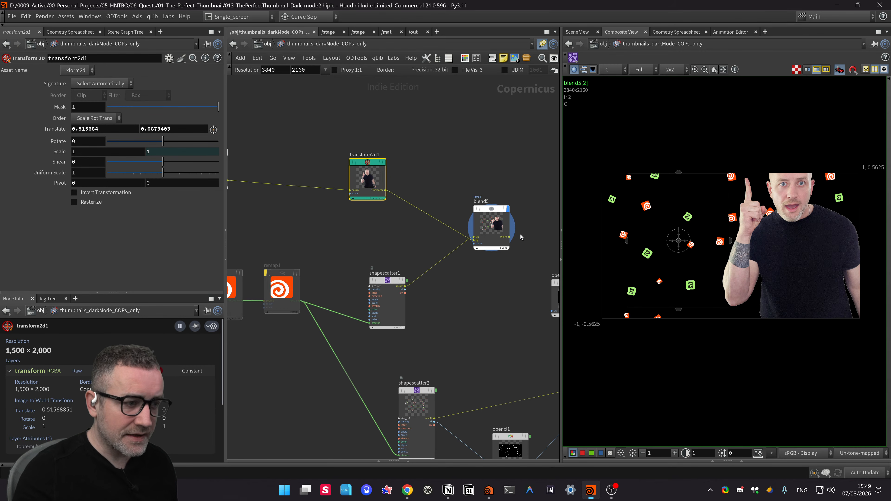
Step: Display the transform2d1 node and enable its Rasterize option
click(382, 163)
click(381, 163)
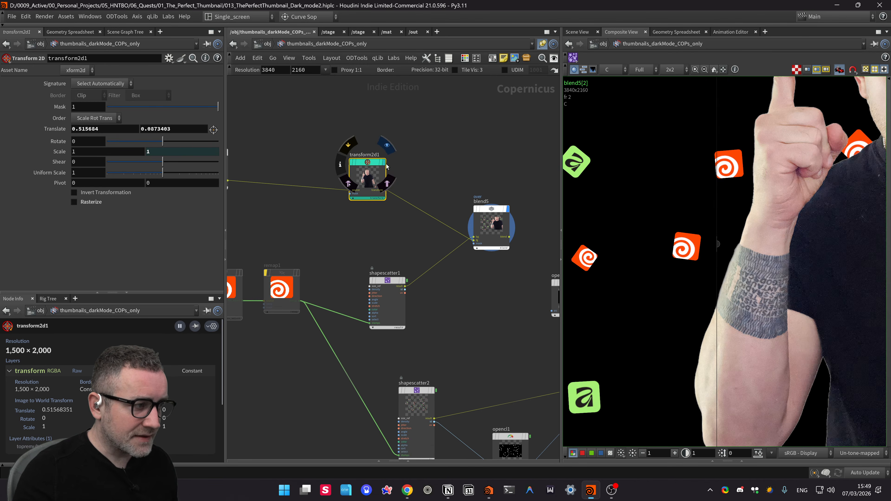
click(384, 162)
scroll(730, 182, down, 3)
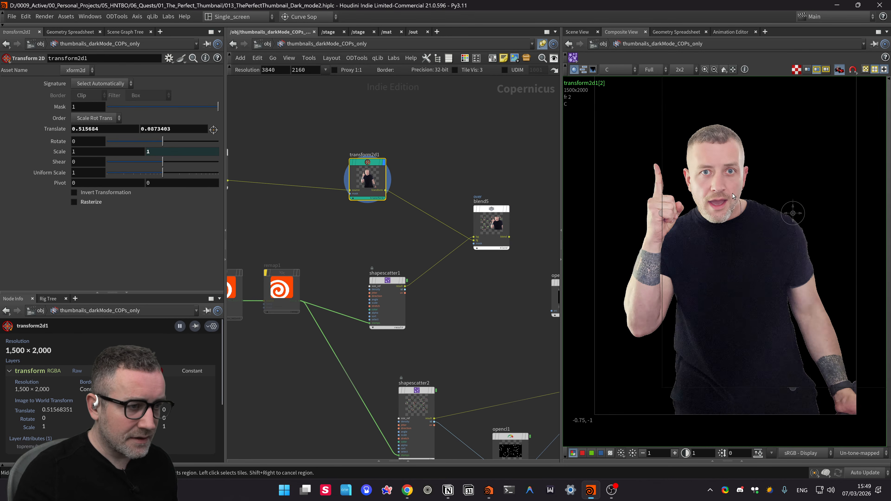
scroll(735, 204, down, 2)
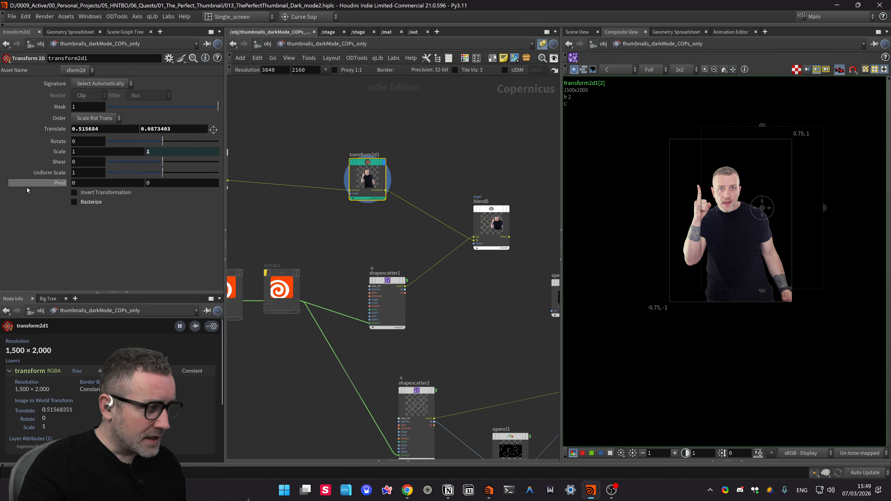
click(74, 202)
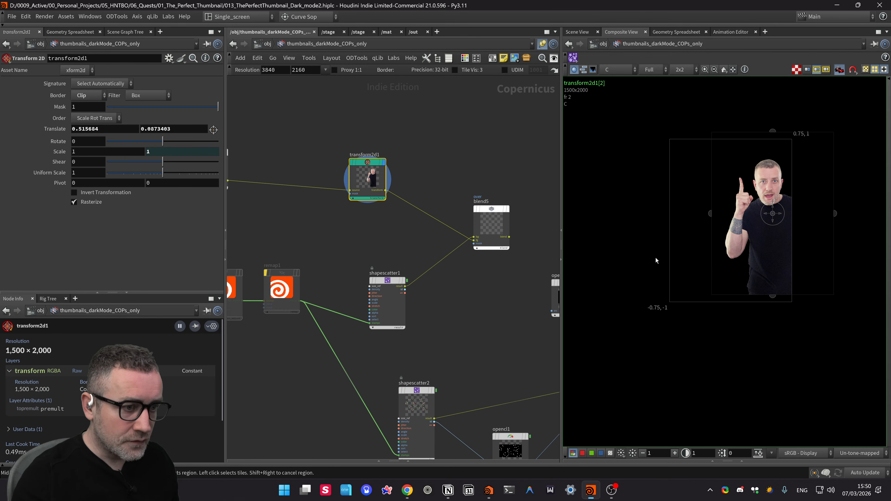
Step: Display the blend5 composite to inspect the rasterized cutout over the scattered logos
mouse_move(510, 213)
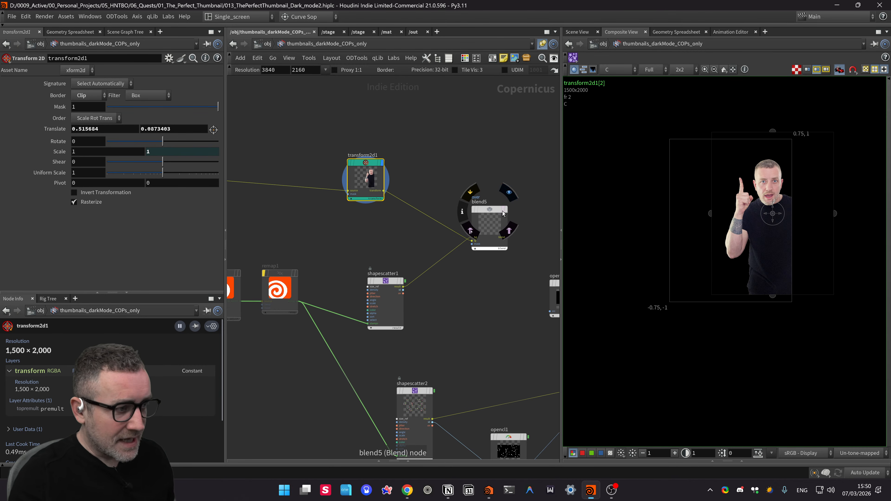
click(509, 193)
middle_drag(510, 285, 434, 275)
scroll(856, 223, down, 2)
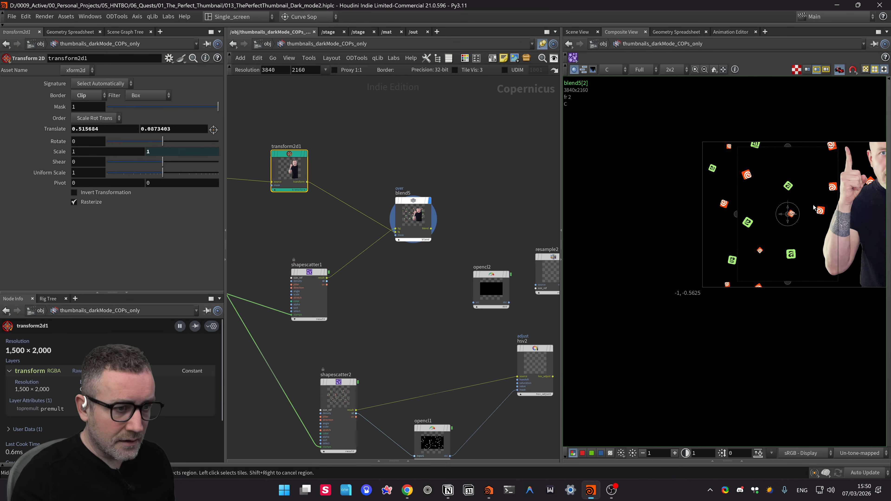
scroll(805, 206, down, 3)
scroll(805, 207, down, 2)
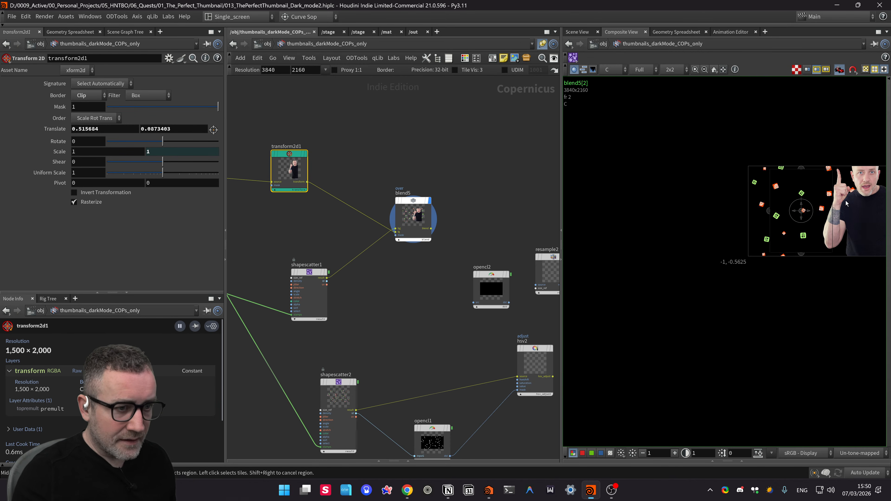
Step: Make room before blend5, insert a second Transform 2D node between transform2d1 and blend5, and display it
drag(389, 213, 450, 214)
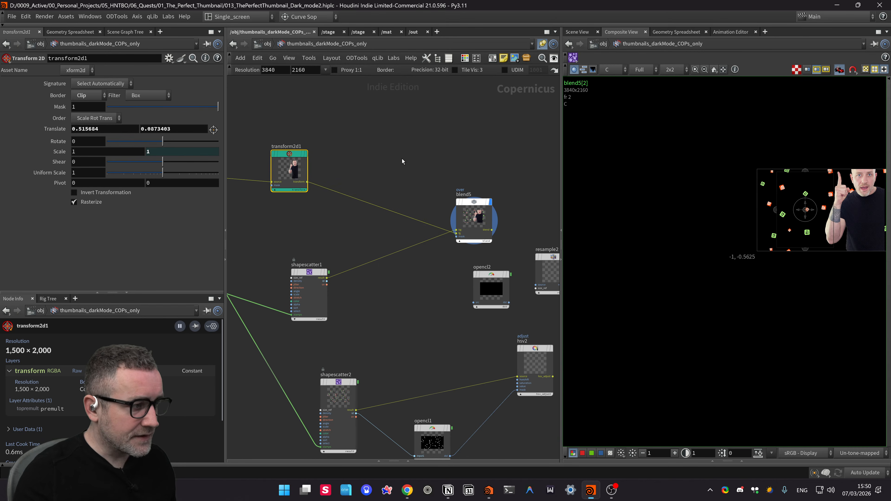
key(Tab)
text(tra)
key(Return)
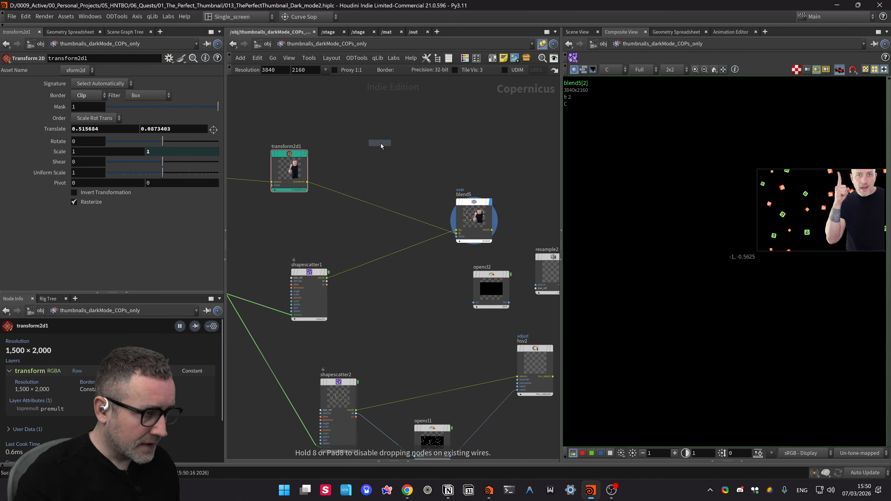
click(380, 143)
drag(393, 141, 386, 180)
click(386, 180)
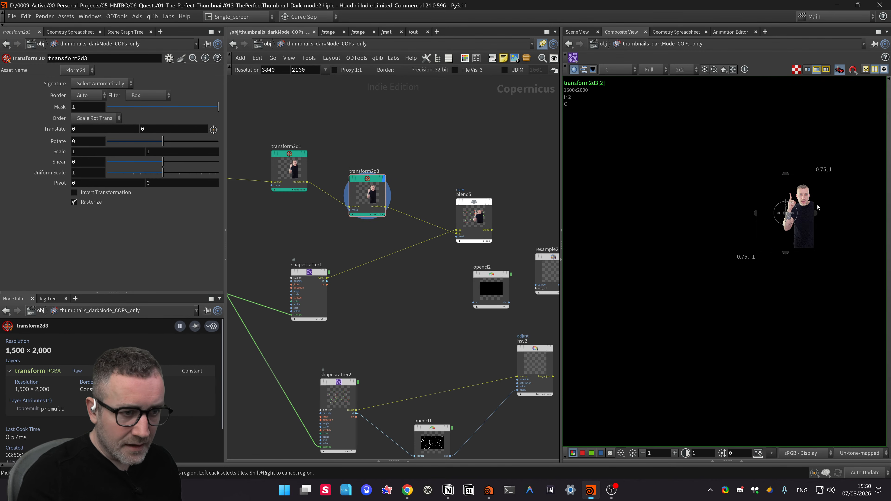
Step: Shift the second Transform 2D node's image to a translate X of about -0.56 and view the result through blend5
middle_drag(422, 194, 422, 175)
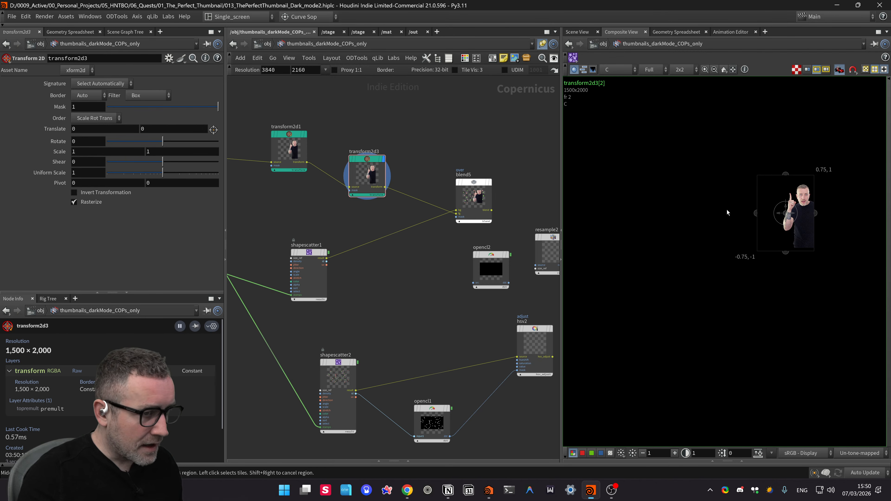
drag(778, 217, 757, 218)
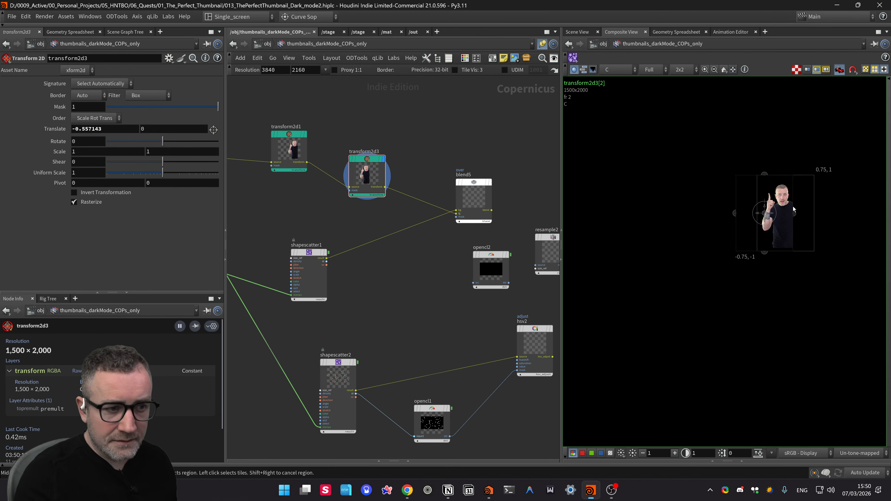
scroll(781, 216, up, 3)
middle_drag(856, 201, 780, 177)
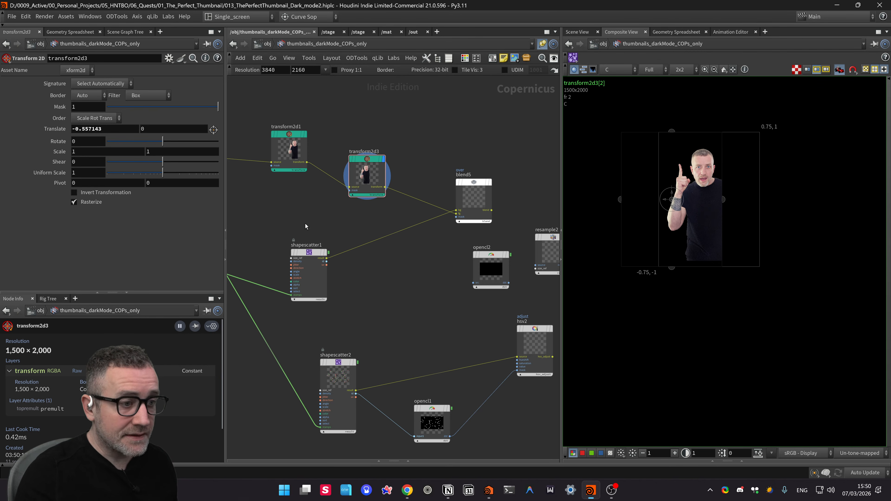
click(490, 186)
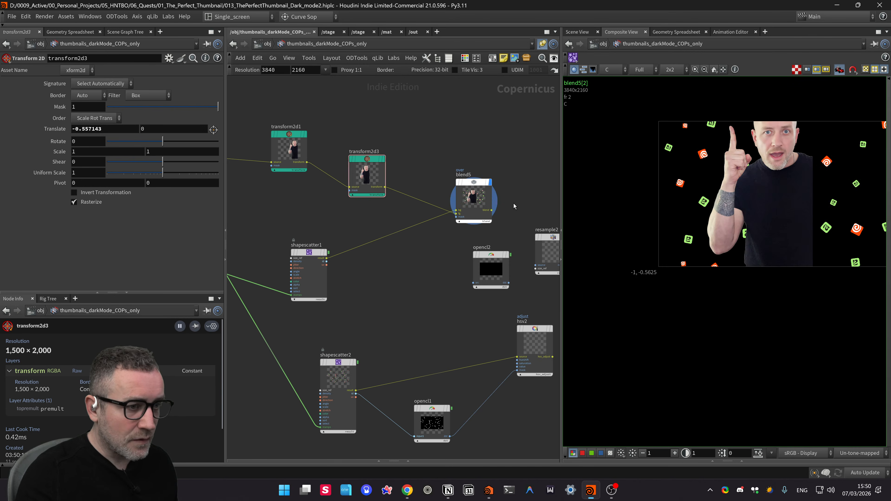
middle_drag(768, 296, 740, 315)
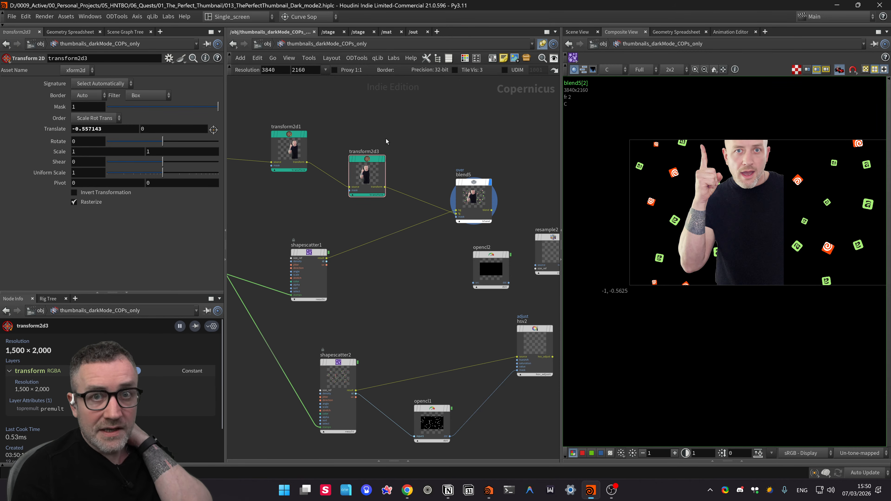
Step: Delete the second Transform 2D node between transform2d1 and blend5
middle_drag(339, 216, 312, 210)
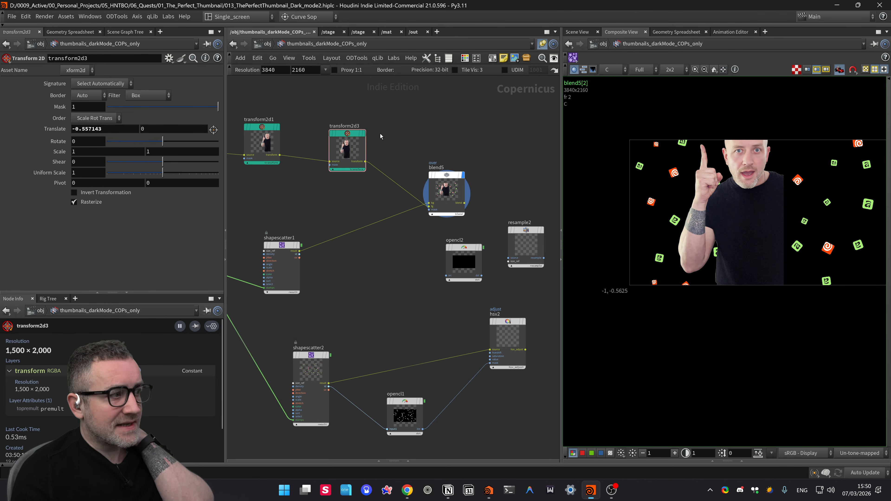
middle_drag(380, 134, 399, 147)
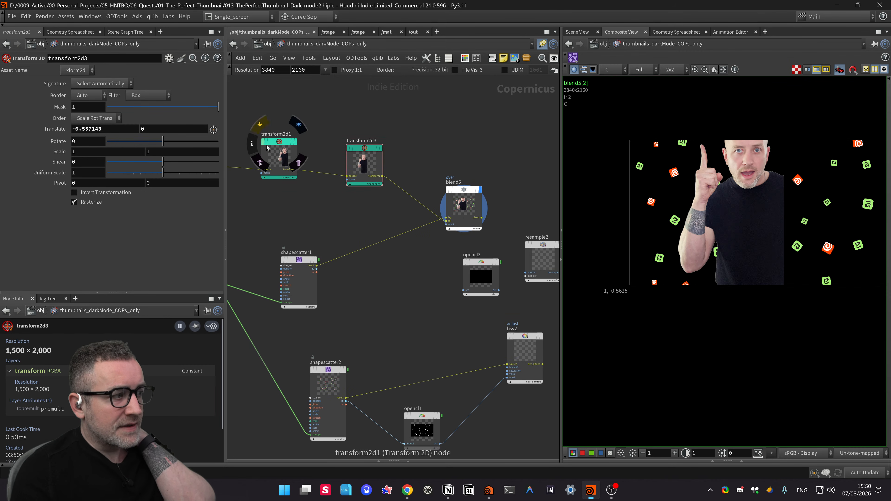
click(358, 150)
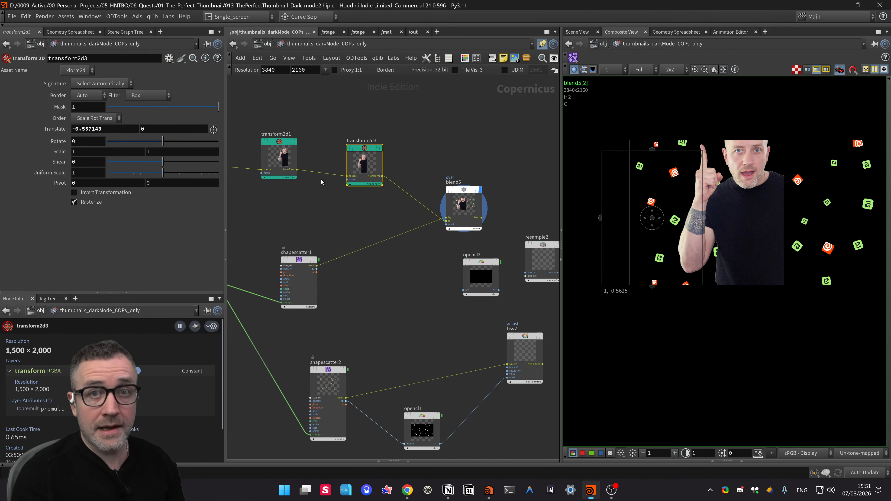
middle_drag(317, 180, 319, 178)
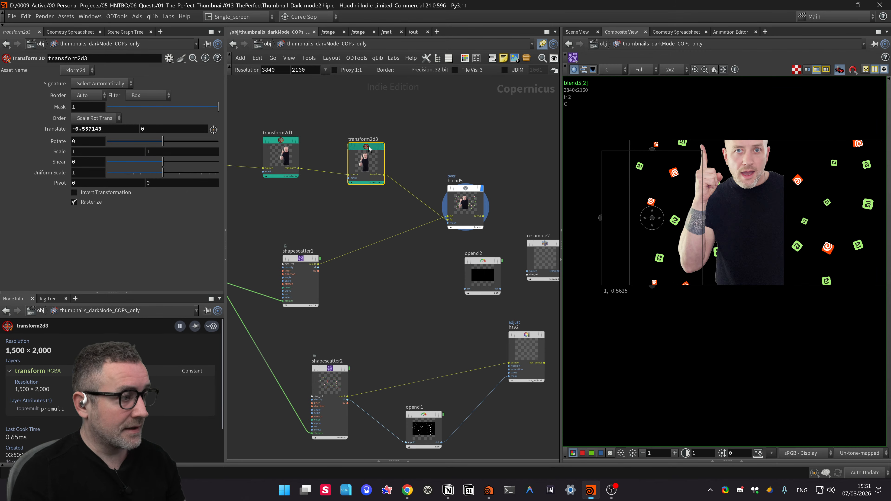
key(Delete)
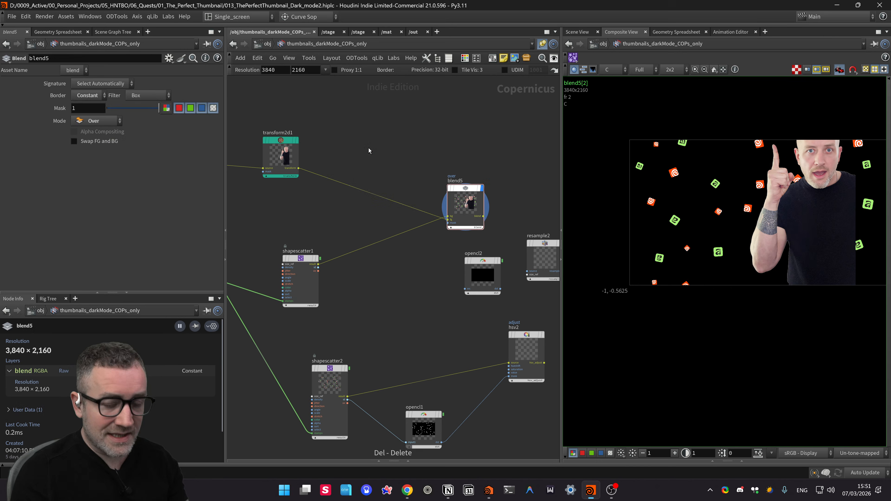
Step: Select and display the transform2d1 node, and save the scene
middle_drag(366, 207, 367, 208)
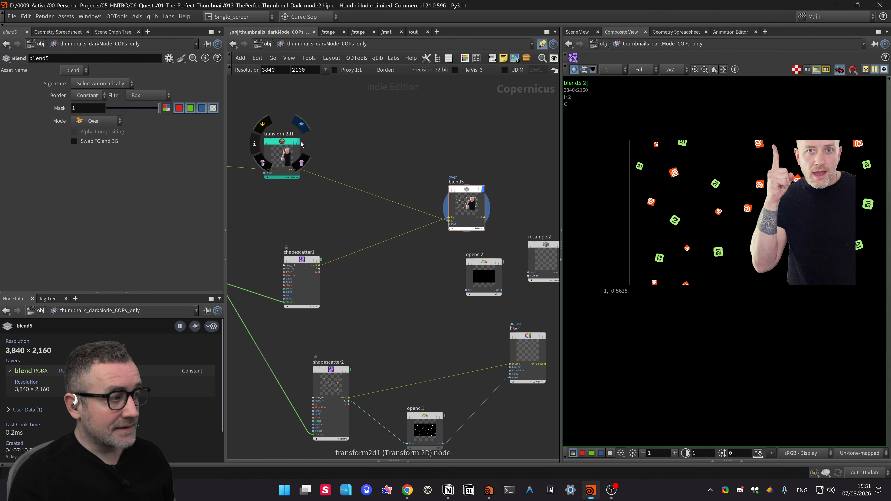
drag(321, 121, 245, 194)
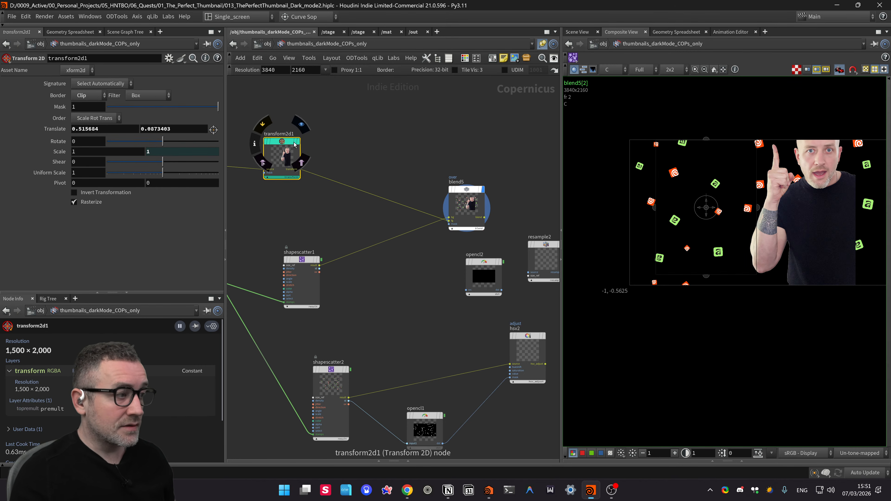
scroll(276, 142, up, 3)
middle_drag(332, 153, 392, 147)
click(369, 134)
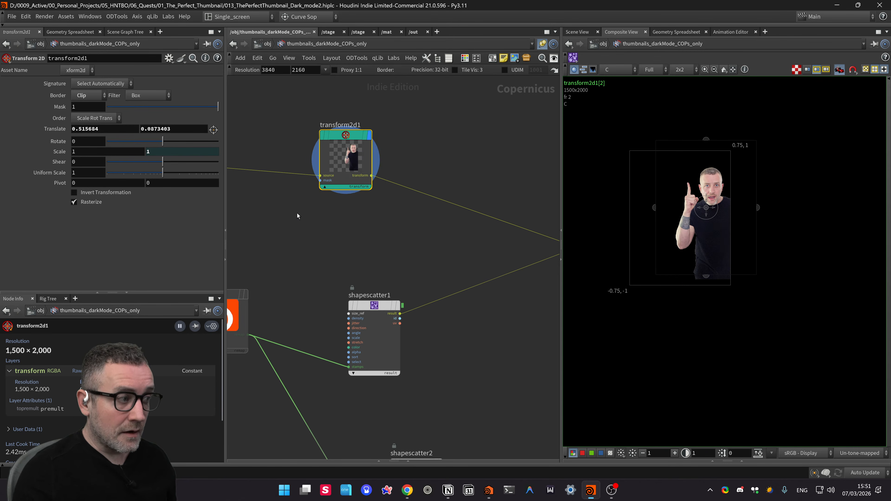
key(ctrl+s)
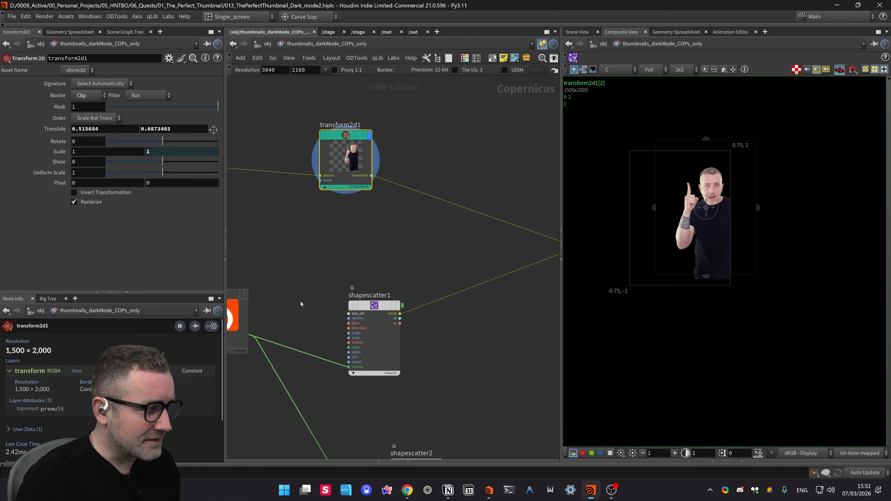
middle_drag(366, 252, 327, 266)
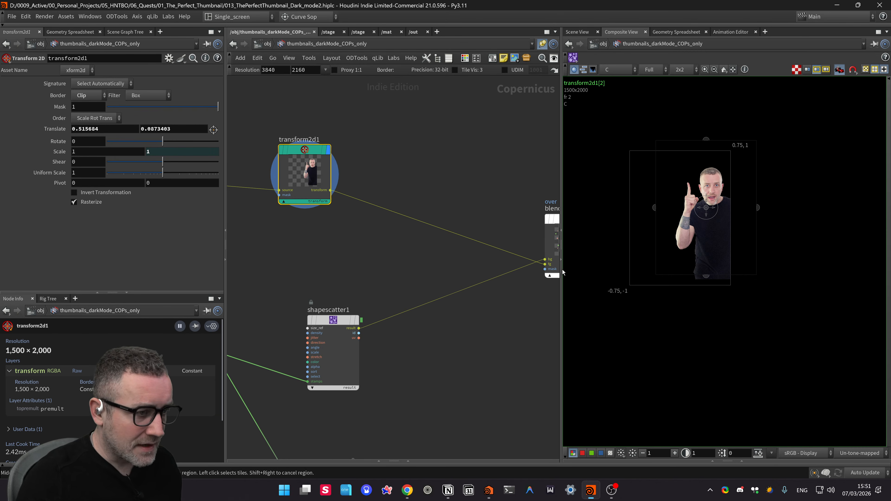
middle_drag(360, 267, 361, 269)
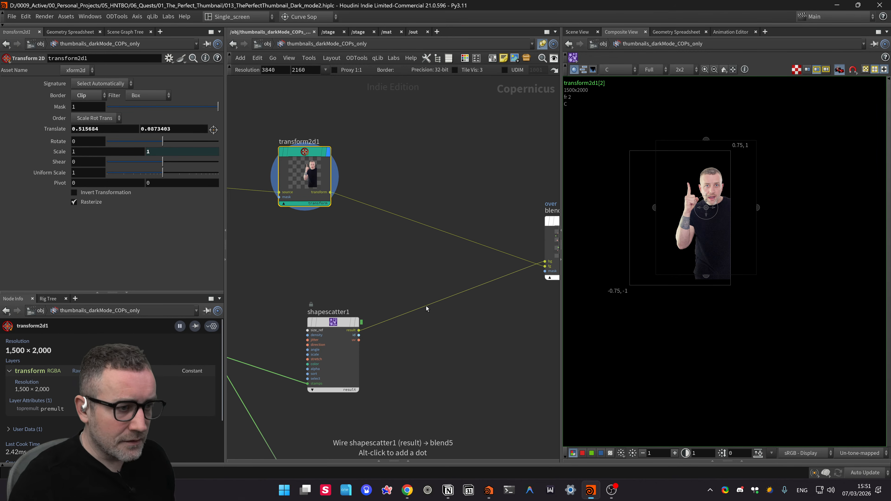
middle_drag(358, 294, 411, 290)
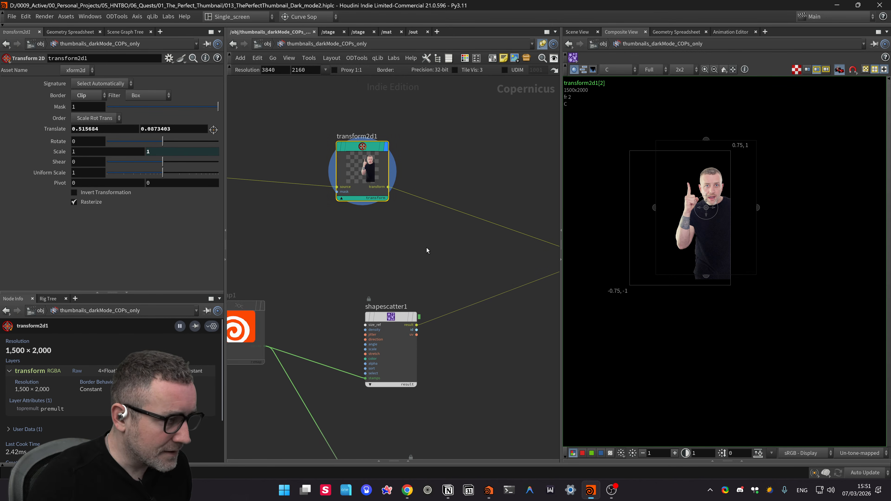
middle_drag(427, 250, 348, 272)
scroll(424, 252, down, 3)
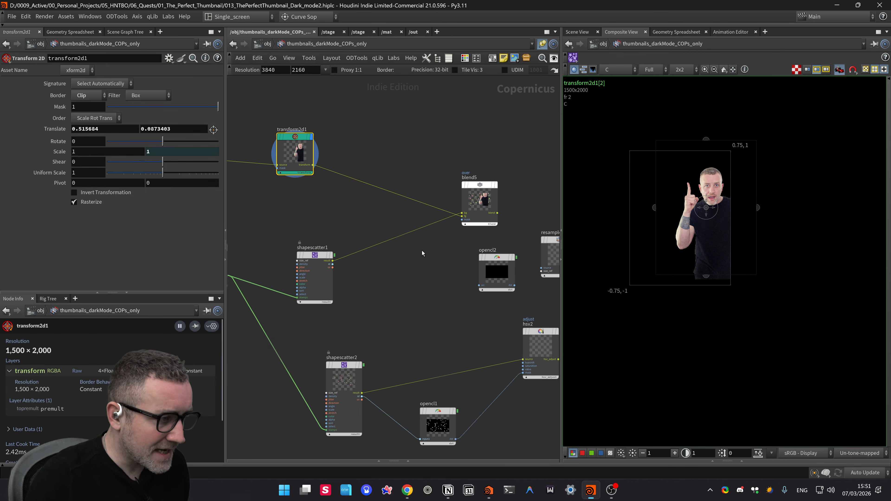
middle_drag(439, 294, 384, 239)
middle_drag(448, 233, 440, 272)
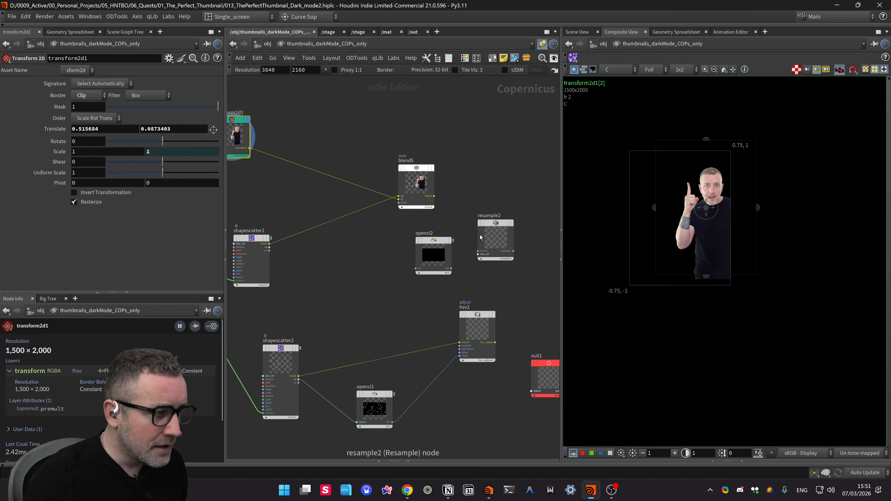
middle_click(506, 231)
middle_drag(492, 200, 507, 288)
scroll(425, 199, down, 3)
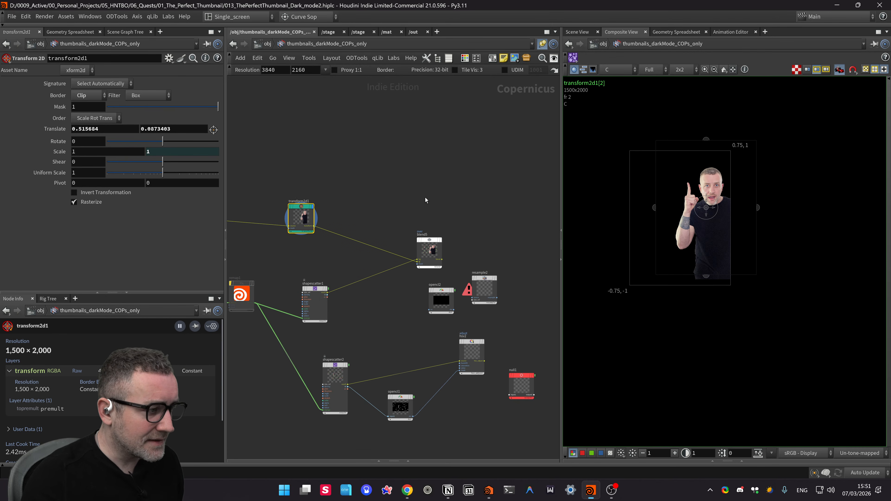
Step: Move the resample2 and opencl2 nodes away from blend5, placing them above null1
scroll(448, 220, down, 2)
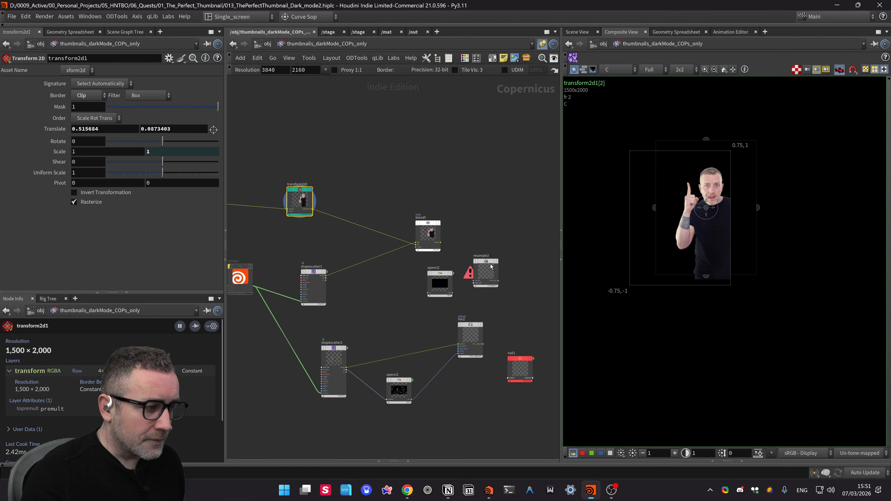
drag(487, 275, 534, 279)
drag(431, 280, 523, 327)
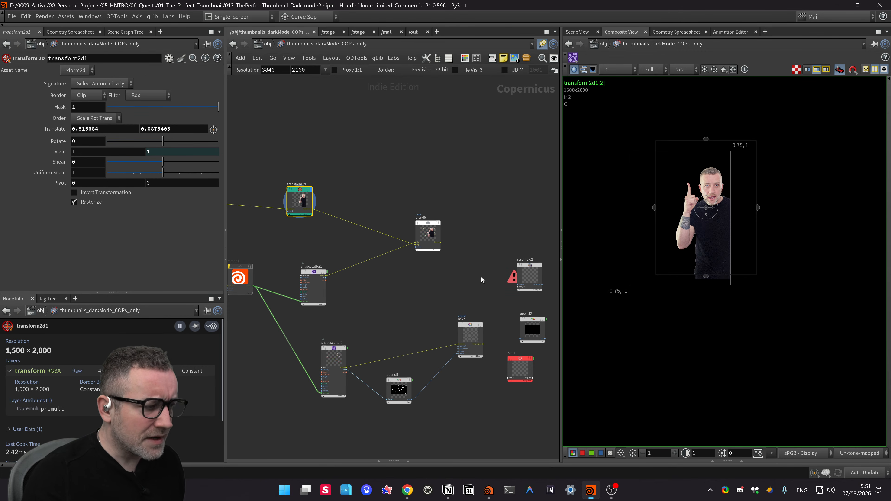
scroll(448, 226, down, 1)
scroll(447, 226, up, 4)
scroll(309, 287, down, 3)
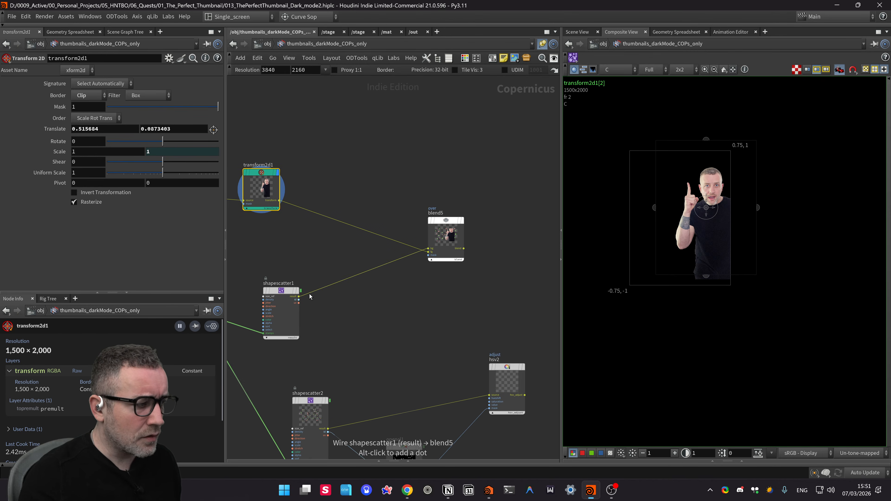
Step: Move shapescatter1 closer beneath transform2d1 in the network and save the scene
middle_drag(319, 291, 358, 250)
drag(326, 252, 308, 235)
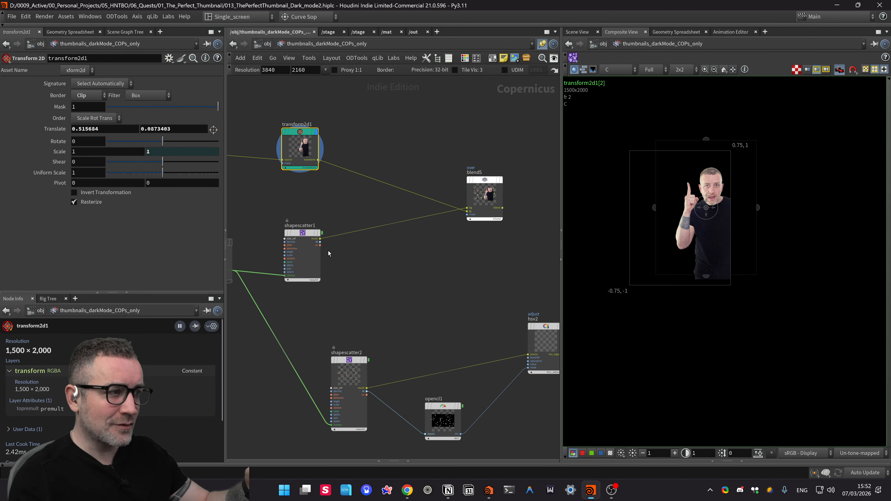
key(ctrl+s)
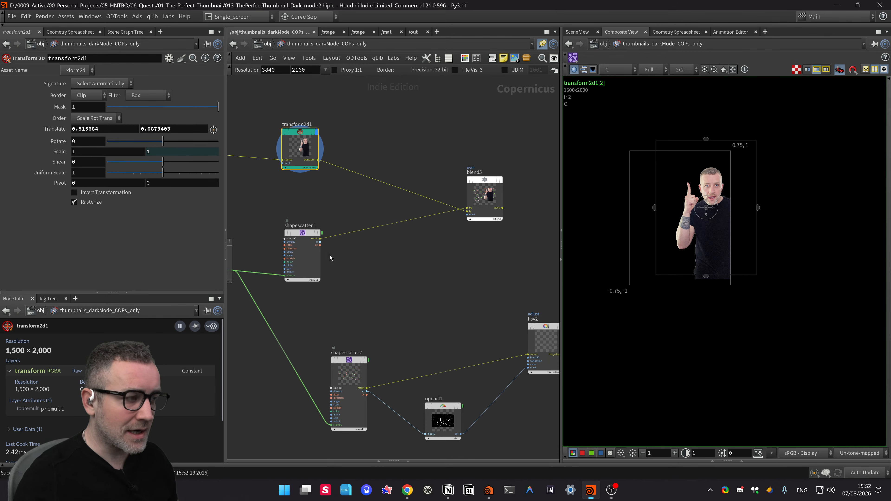
middle_drag(442, 251, 455, 222)
middle_drag(382, 131, 384, 145)
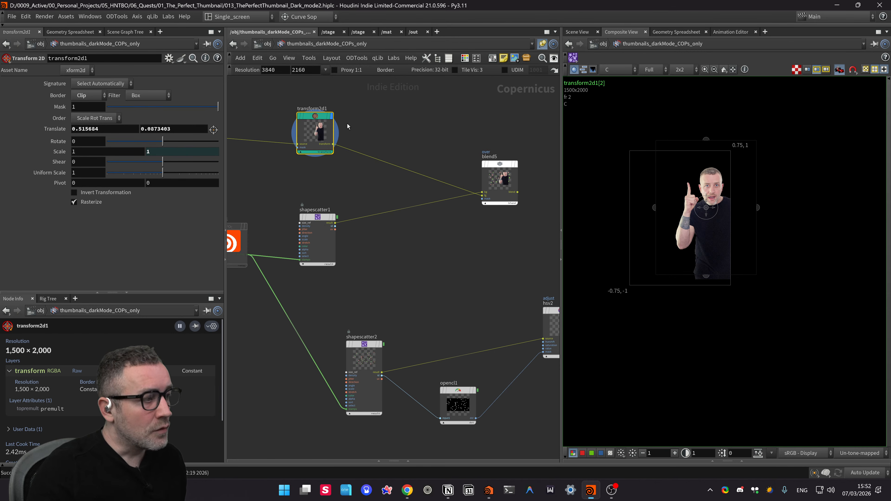
Step: Display the shapescatter1 node's image in the composite view
middle_drag(398, 222, 408, 210)
click(344, 205)
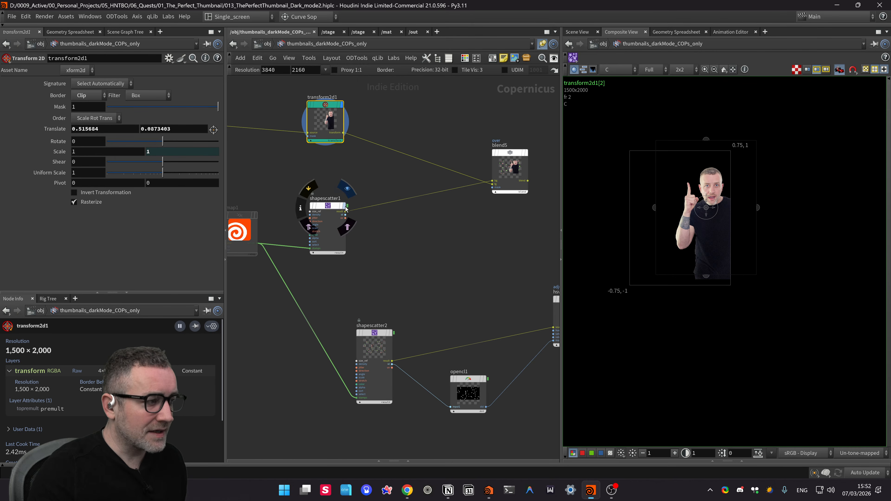
middle_drag(347, 211, 338, 202)
middle_drag(825, 258, 778, 265)
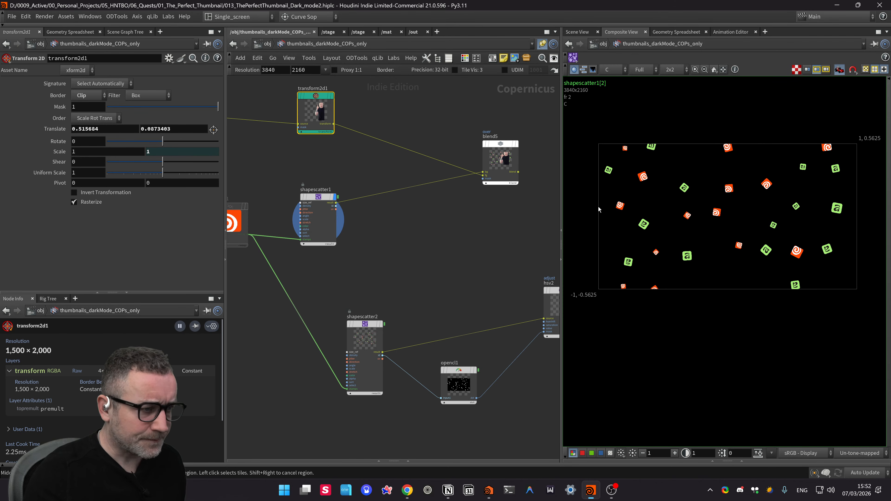
Step: Nudge transform2d1 slightly, compare its image beside shapescatter1's, and display transform2d1 alone
middle_drag(333, 110, 342, 122)
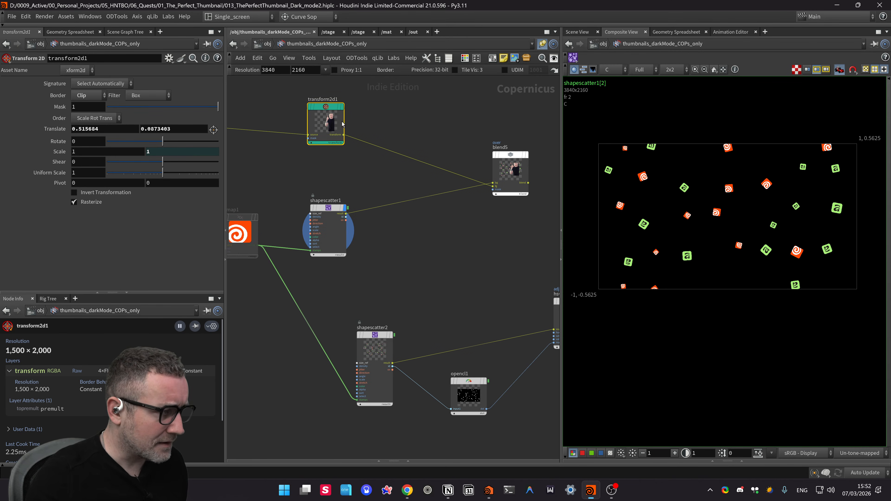
drag(343, 107, 346, 112)
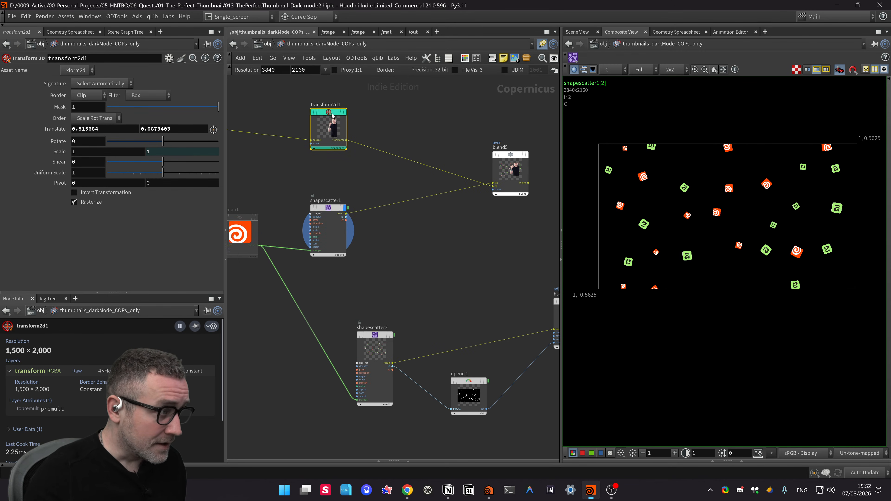
click(346, 113)
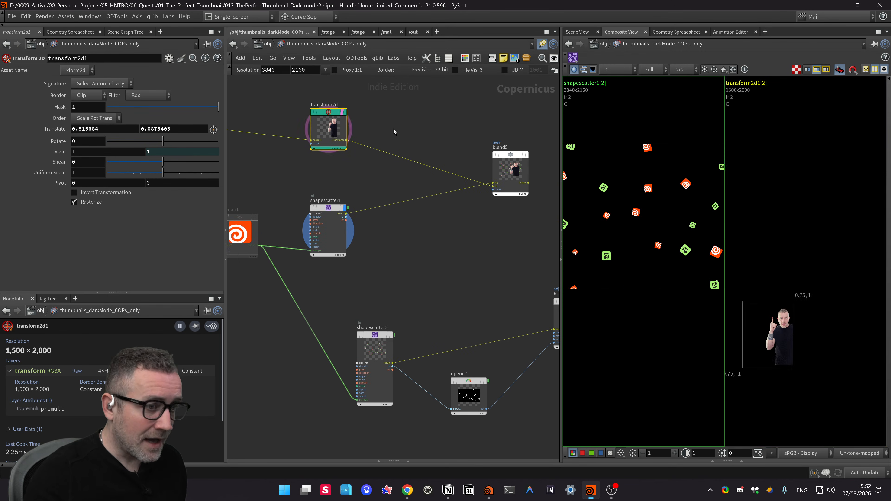
click(343, 113)
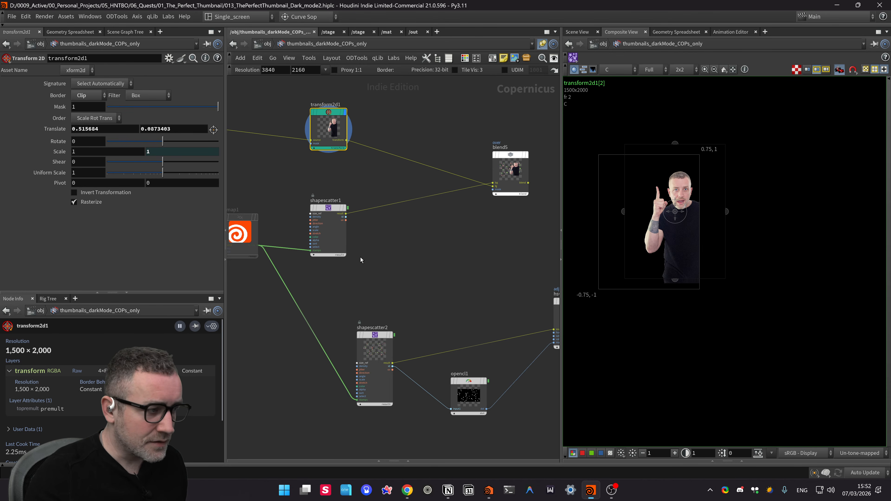
Step: Display shapescatter1 again, and switch the display to blend5 to view the combined image
click(349, 190)
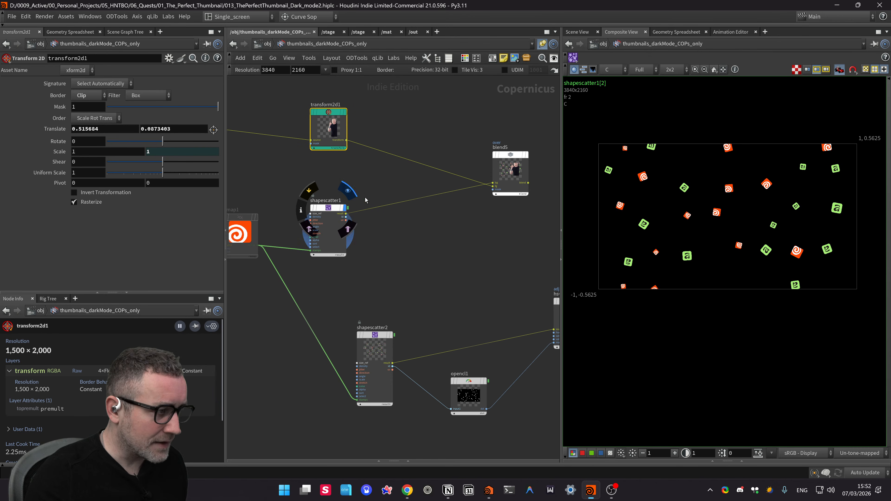
middle_drag(472, 190, 469, 184)
middle_drag(521, 199, 502, 202)
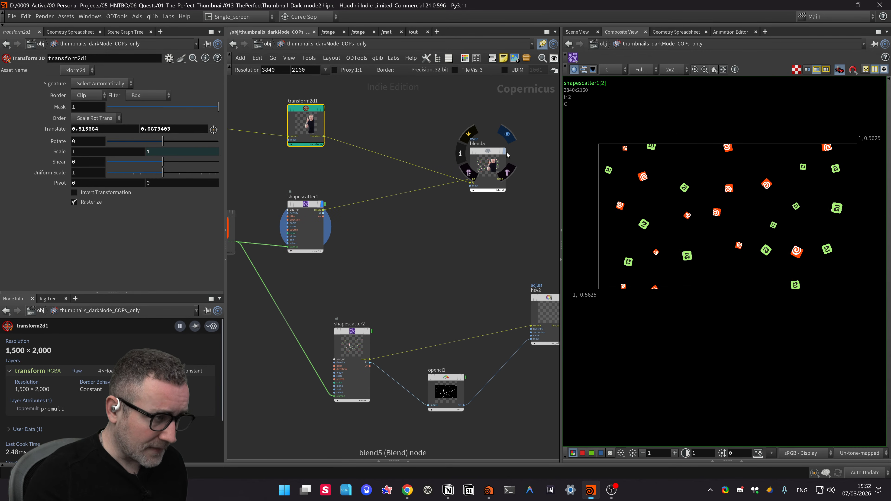
click(507, 135)
middle_drag(490, 235, 456, 229)
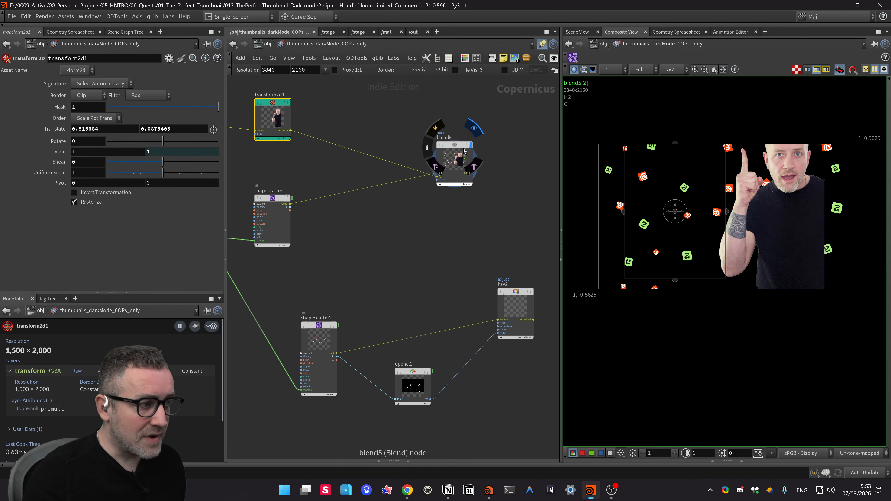
Step: Select blend5 and try Swap FG and BG on its inputs, leaving the option off
scroll(475, 142, up, 4)
scroll(390, 254, down, 2)
middle_drag(386, 250, 453, 229)
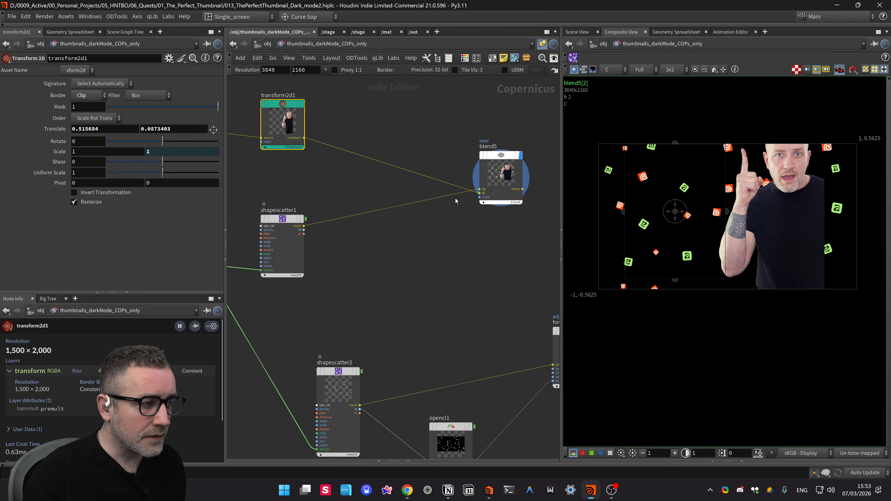
mouse_move(503, 163)
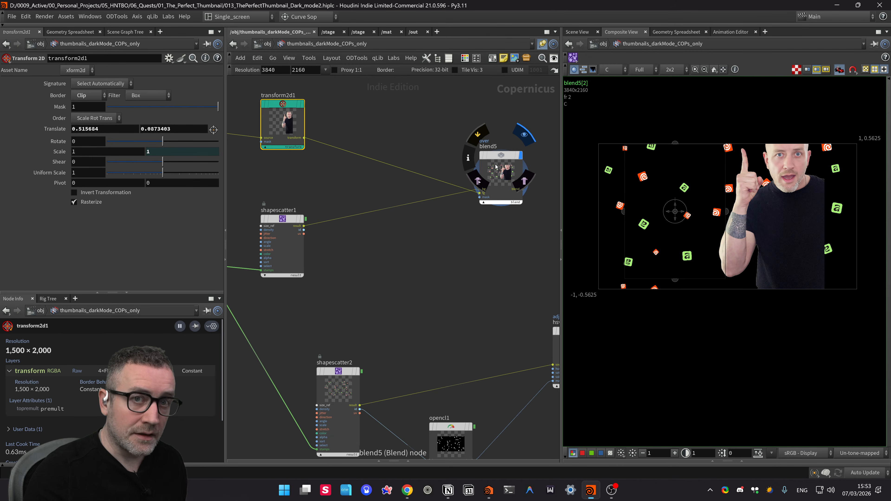
middle_drag(489, 241, 410, 238)
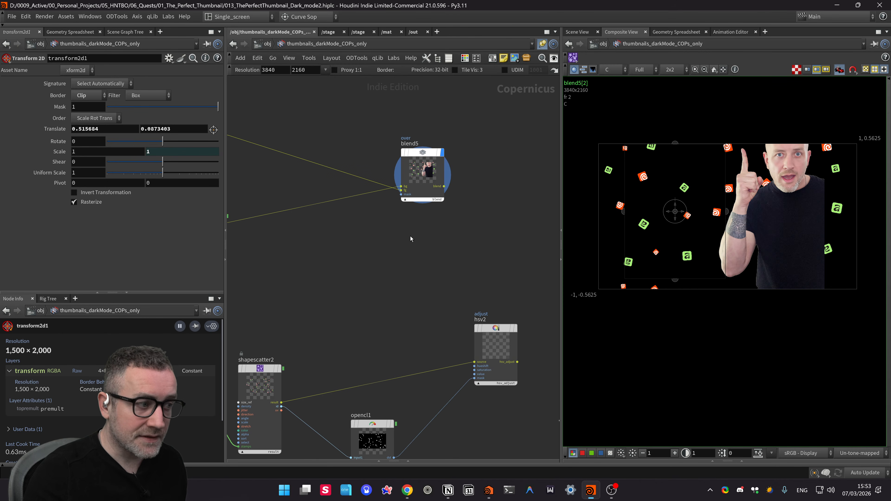
click(422, 174)
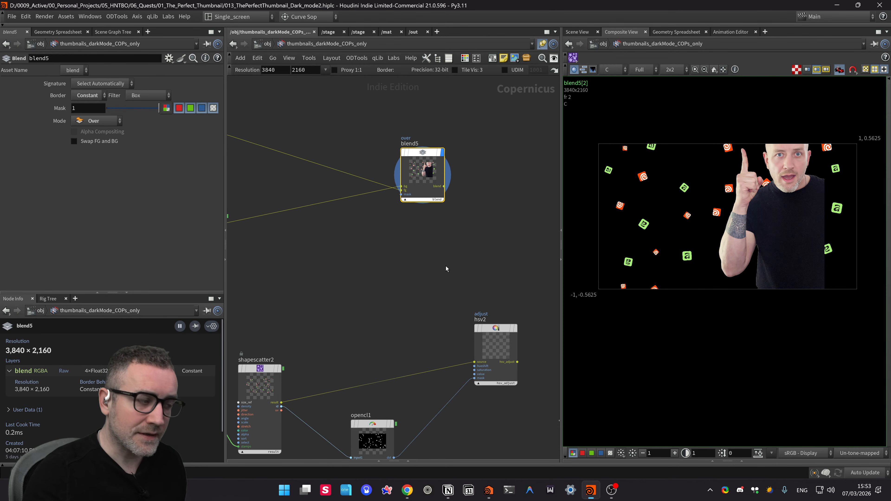
middle_drag(446, 266, 515, 261)
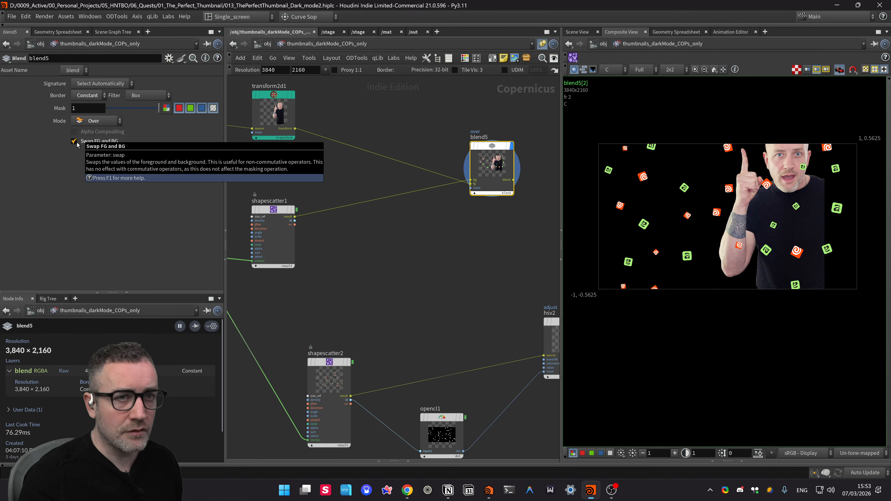
click(74, 141)
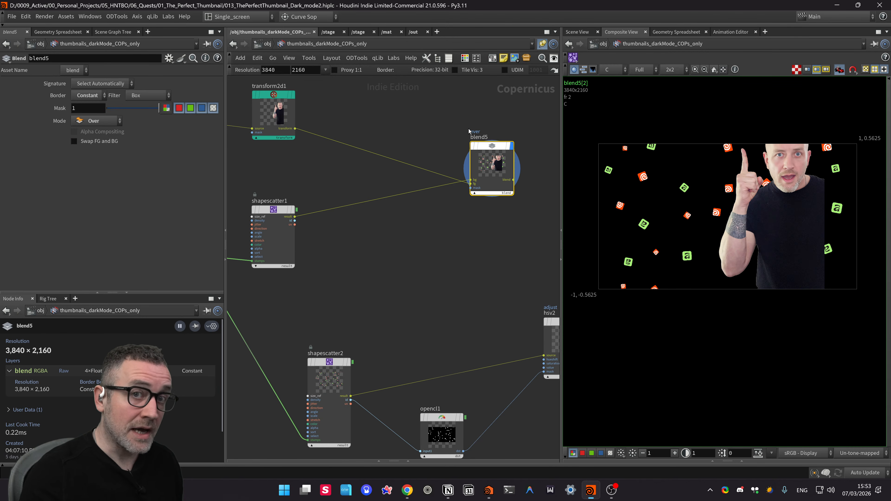
Step: Cut blend5's input wires and reconnect transform2d1 to its bg input and shapescatter1 to its fg input
key(y)
drag(453, 126, 428, 239)
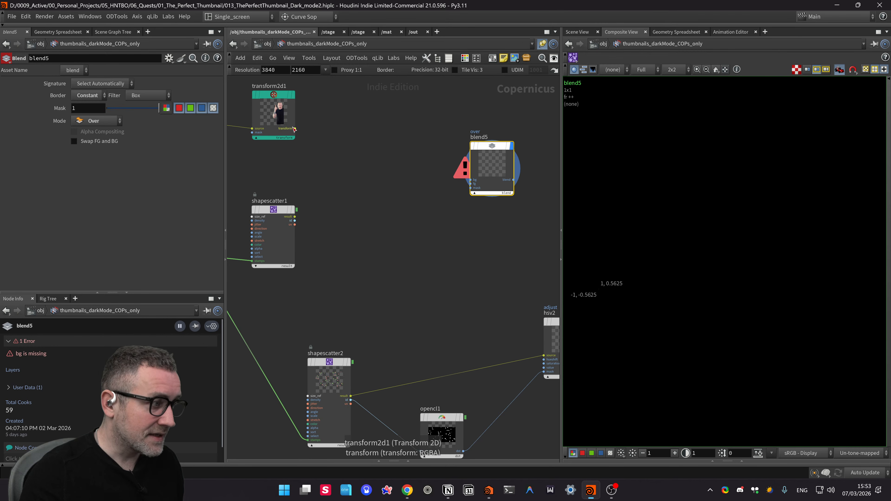
mouse_move(295, 129)
mouse_down()
mouse_move(379, 197)
mouse_move(464, 183)
mouse_up()
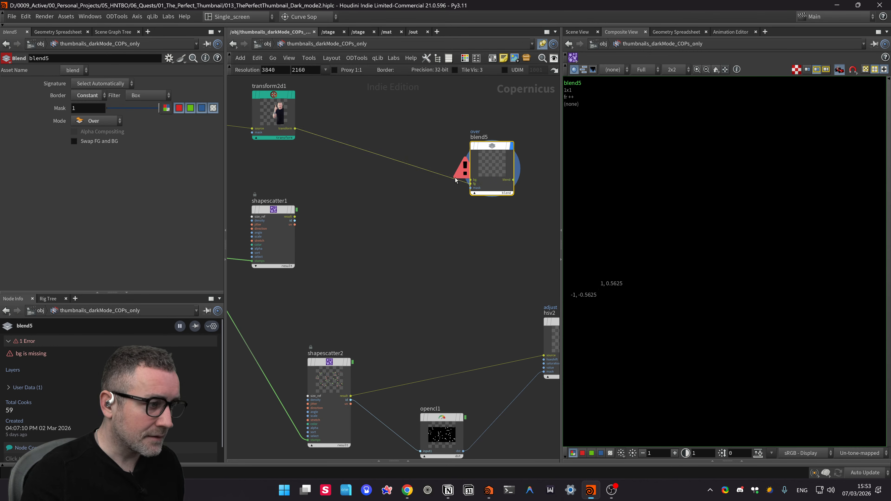
key(y)
drag(428, 159, 318, 156)
drag(295, 129, 470, 180)
drag(294, 216, 470, 183)
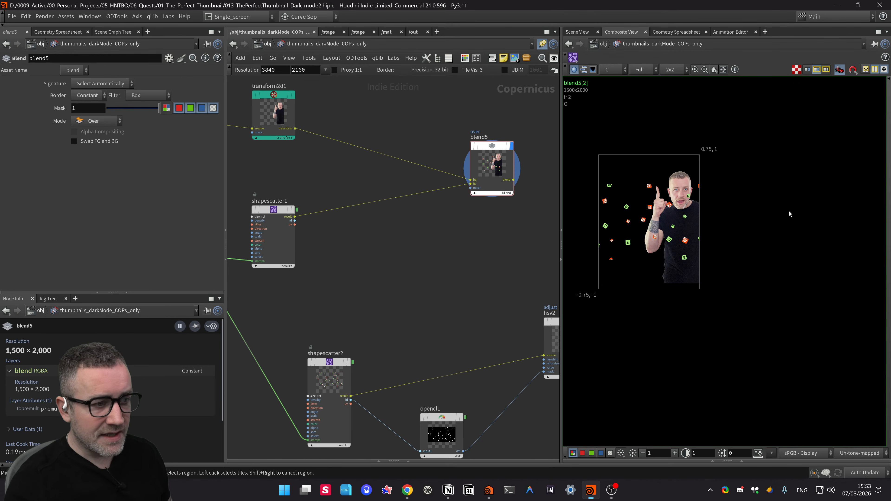
Step: Select transform2d1 and examine its transform outline against the displayed blend5 result
drag(320, 83, 230, 175)
middle_drag(333, 117, 347, 124)
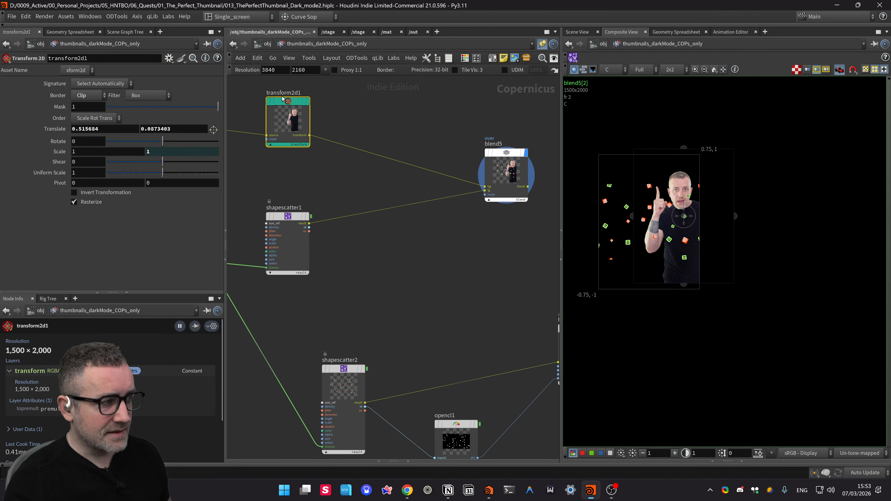
middle_drag(439, 118, 413, 108)
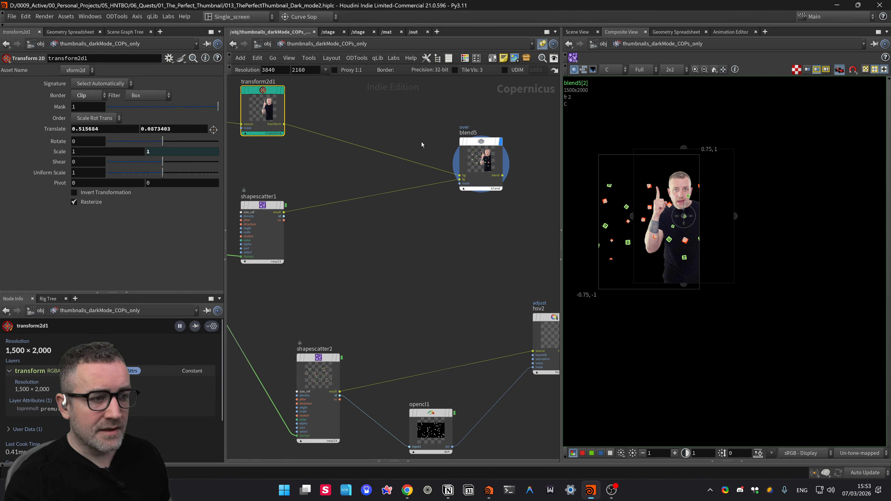
middle_drag(473, 225, 458, 218)
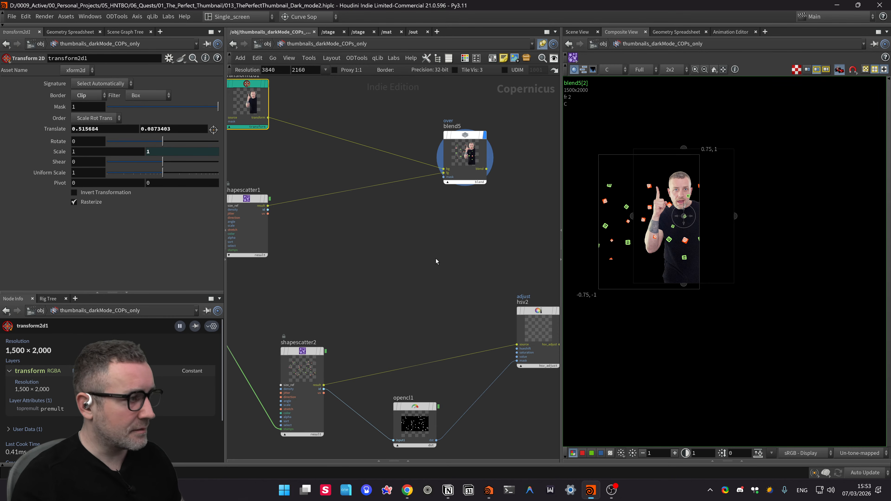
middle_drag(412, 241, 422, 223)
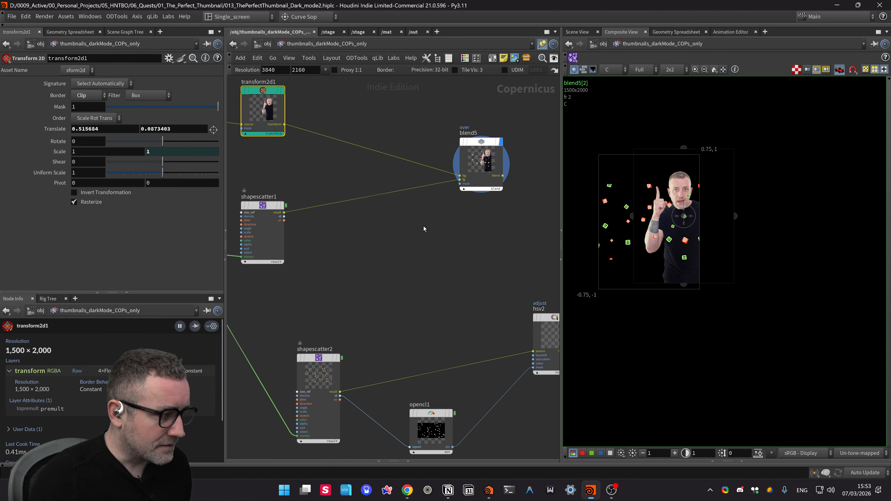
Step: Cut blend5's input wires and reconnect transform2d1 to its fg input and shapescatter1 to its bg input
key(y)
drag(443, 124, 418, 203)
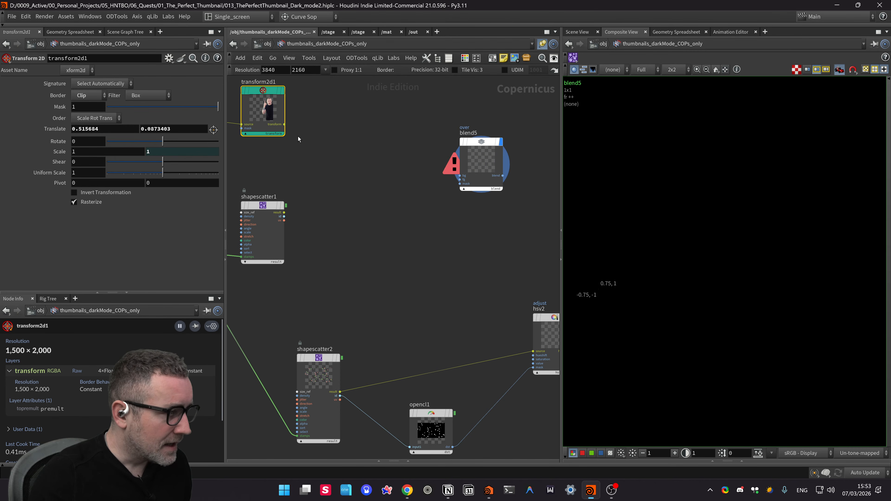
drag(285, 125, 454, 176)
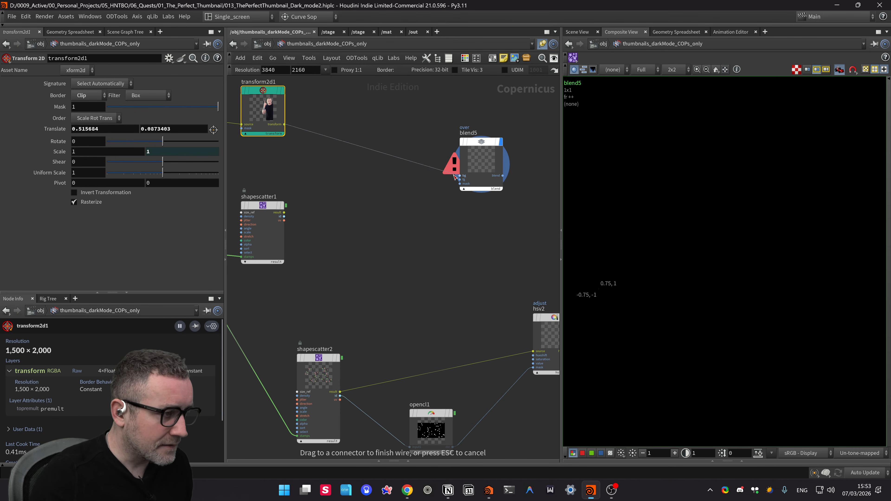
click(459, 179)
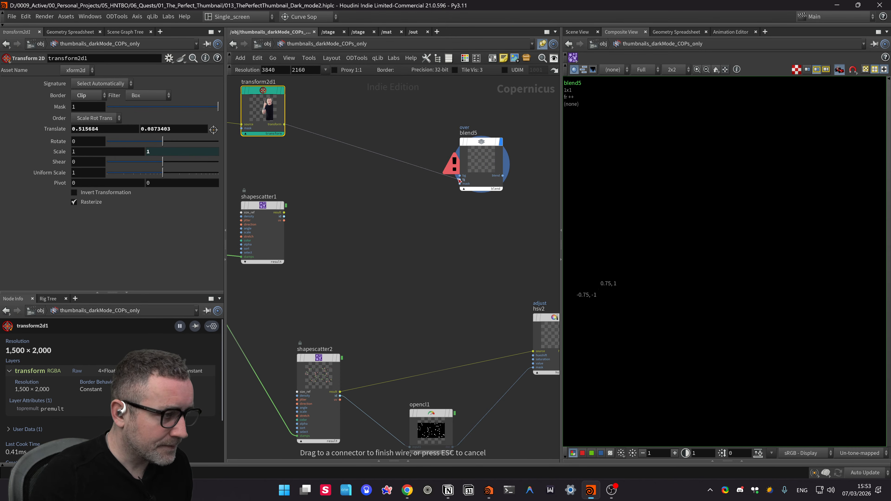
click(284, 212)
click(460, 175)
middle_drag(451, 277, 353, 289)
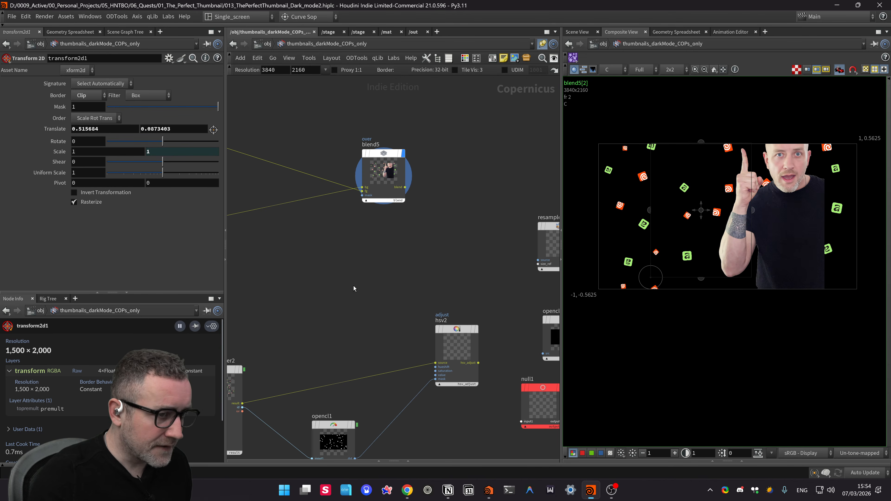
middle_drag(253, 301, 373, 328)
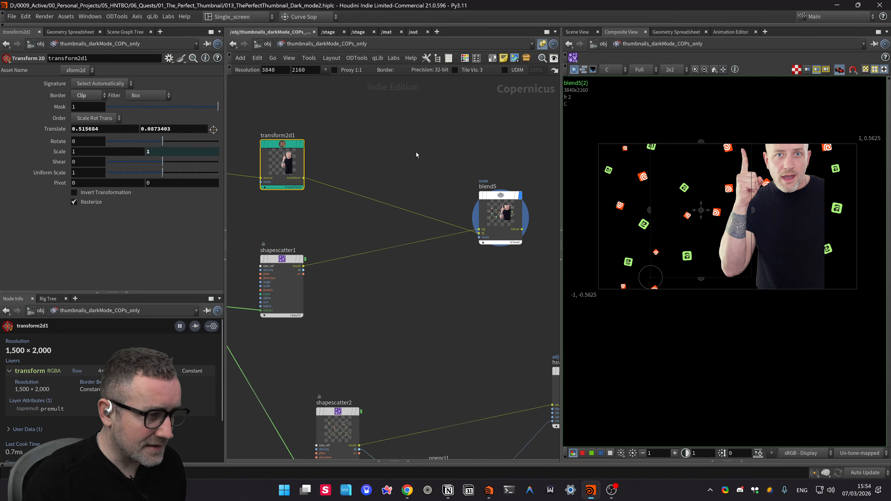
Step: Add a Constant node in the empty network area above transform2d1
scroll(421, 145, down, 4)
middle_drag(442, 132, 439, 156)
click(353, 145)
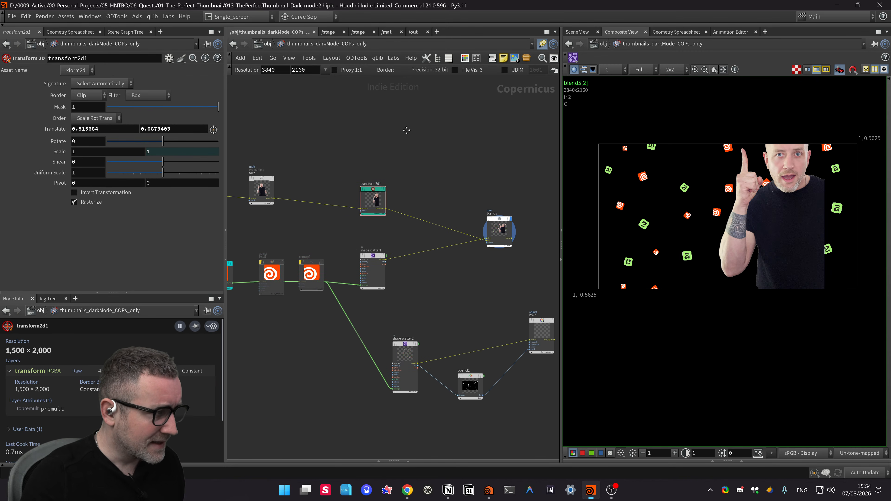
key(Tab)
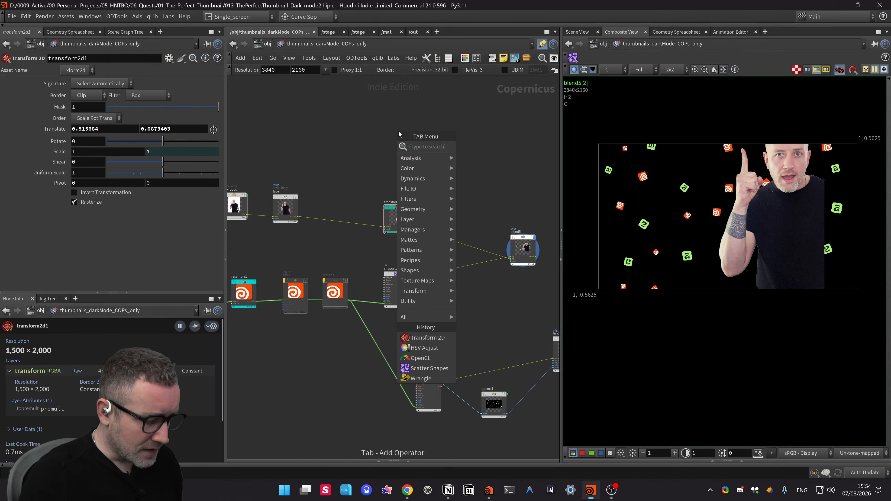
text(con)
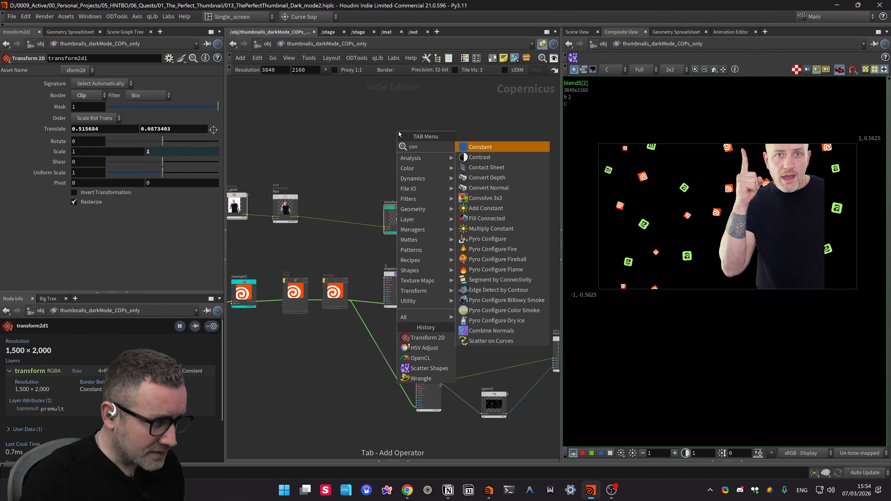
key(Return)
click(398, 141)
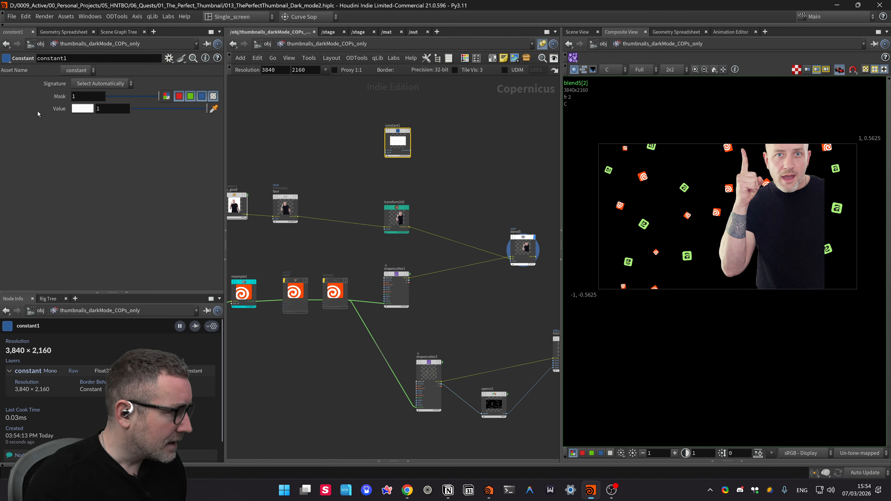
Step: Set constant1's signature to RGB and its color to green with values 0, 0.5, 0.25, and display the node
click(87, 84)
click(76, 111)
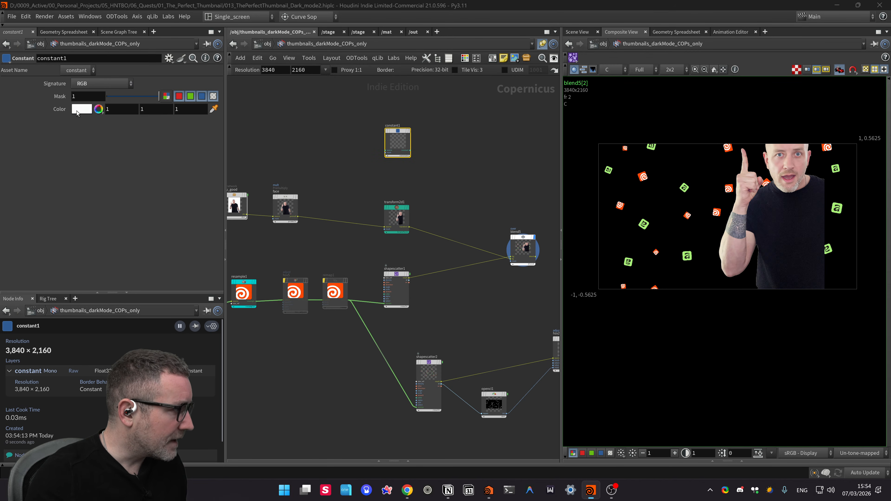
click(77, 110)
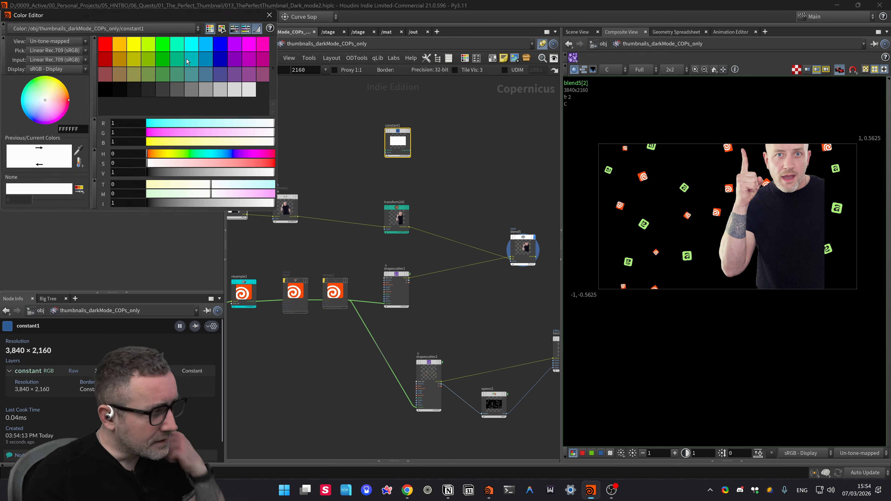
click(182, 59)
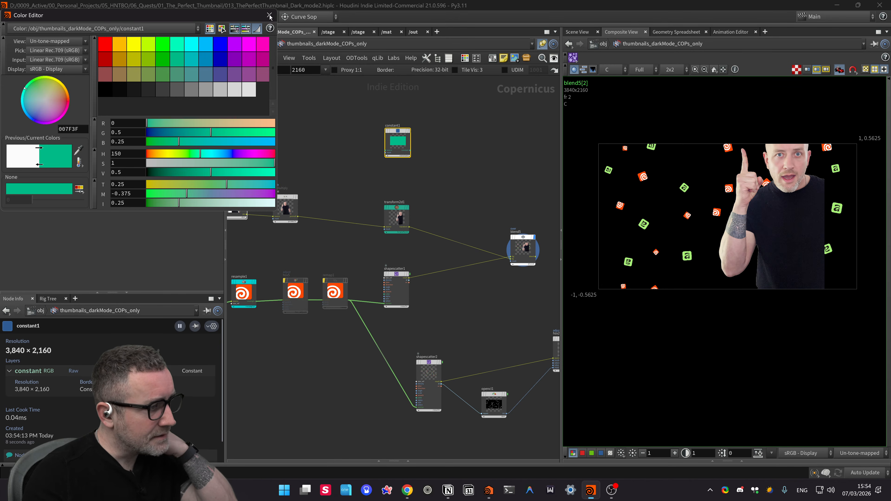
click(269, 15)
scroll(420, 142, up, 3)
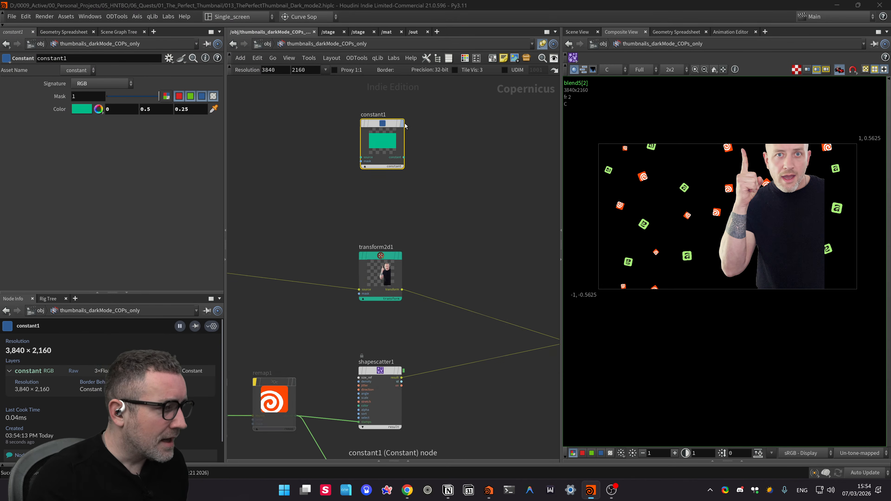
click(406, 98)
middle_drag(442, 207, 421, 287)
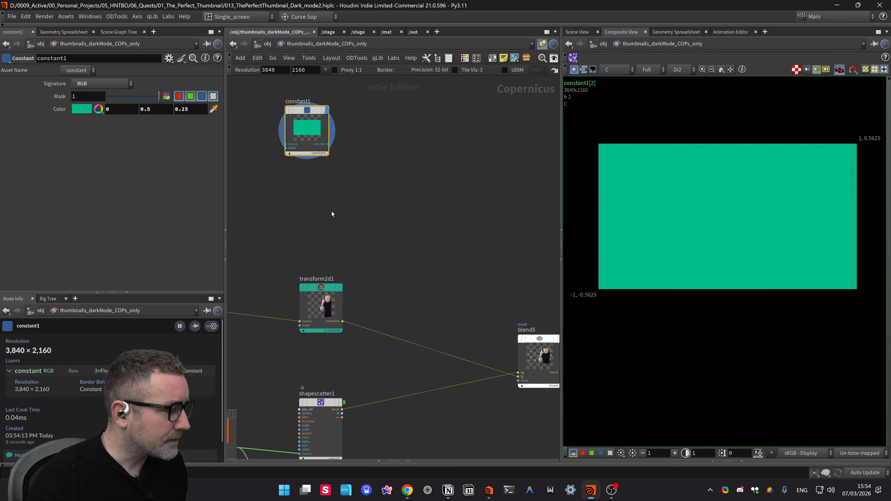
Step: Add a Resample node beside constant1 and wire constant1's output into its source input
middle_drag(332, 212, 327, 225)
key(Tab)
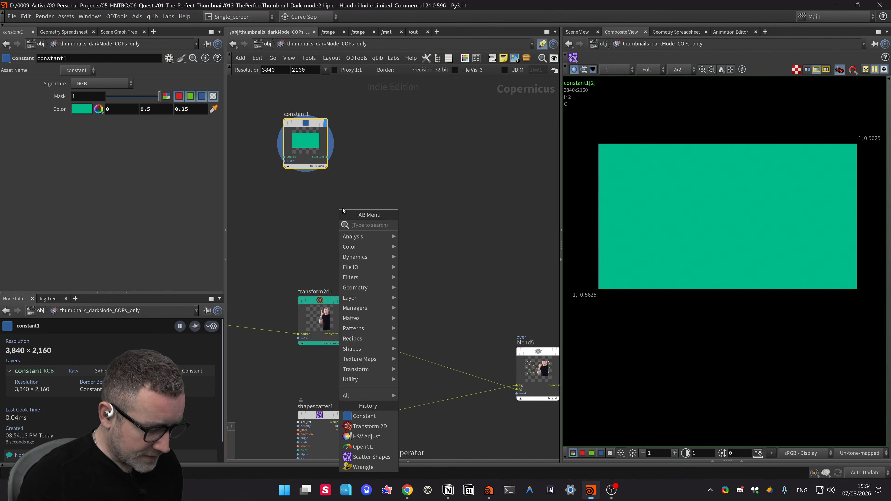
text(resampl)
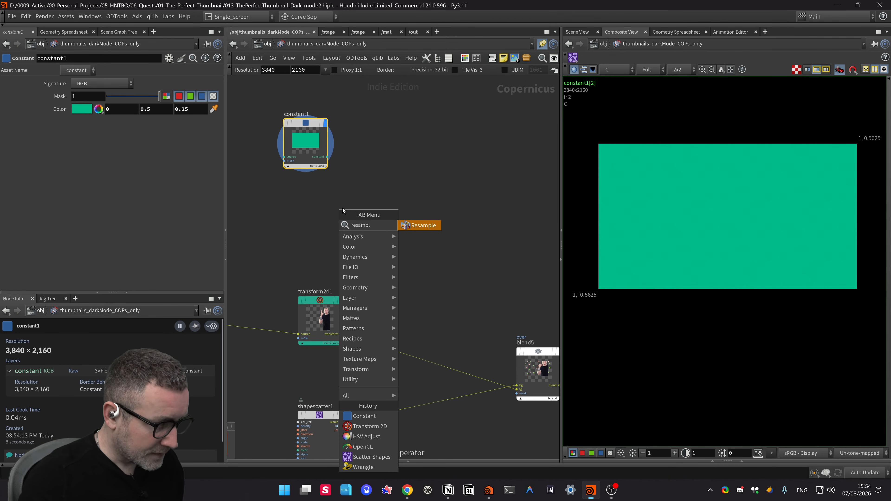
key(Return)
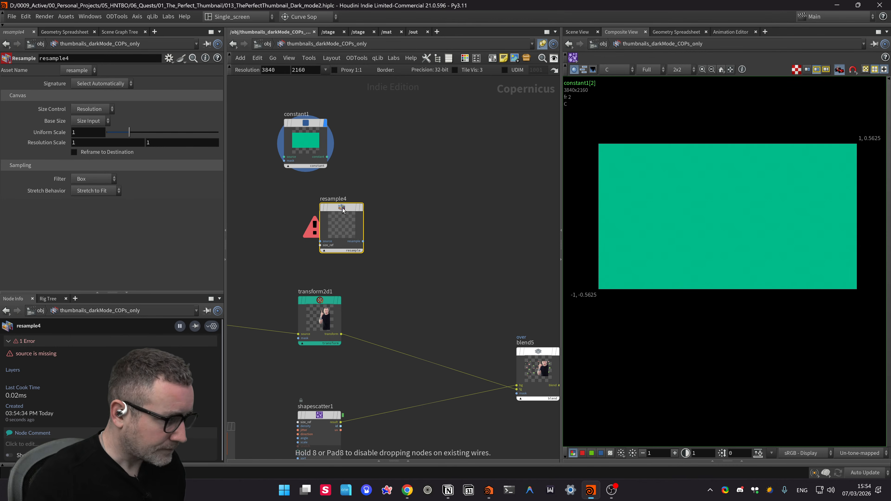
click(342, 208)
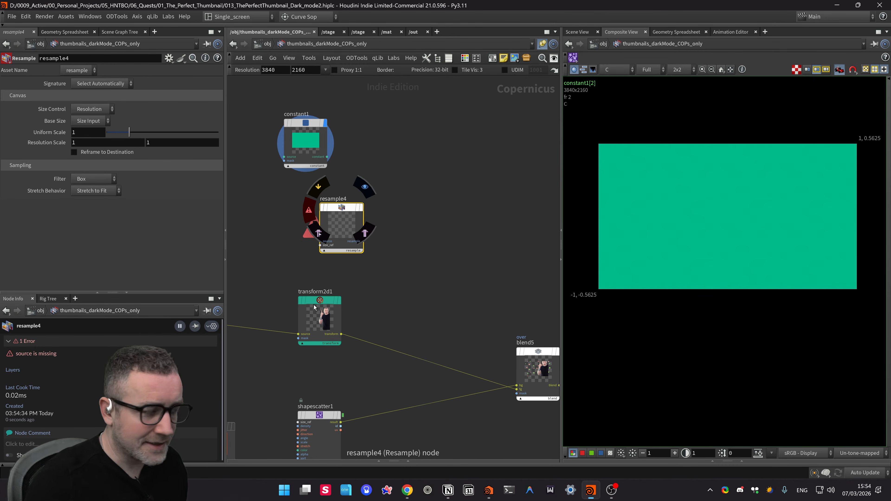
drag(351, 211, 438, 141)
drag(327, 157, 408, 171)
middle_drag(396, 211, 385, 184)
Step: Add a Layer node below constant1 in the network
key(Tab)
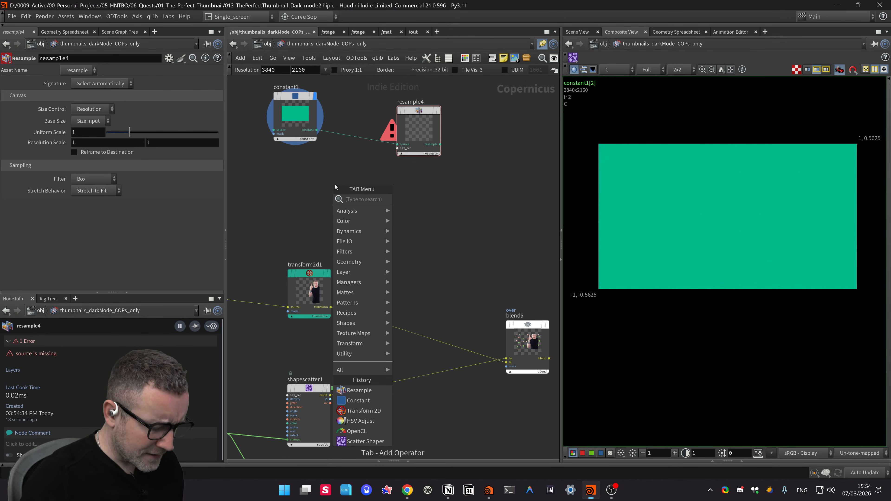
text(layer)
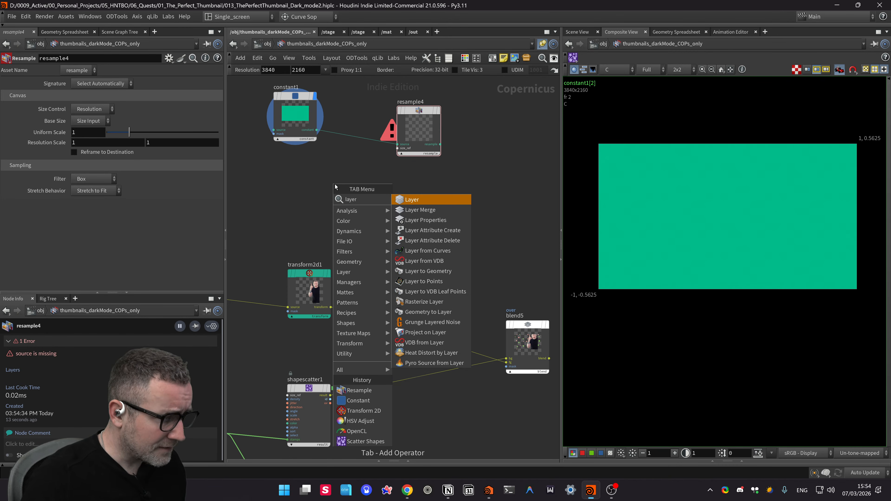
key(Return)
click(335, 186)
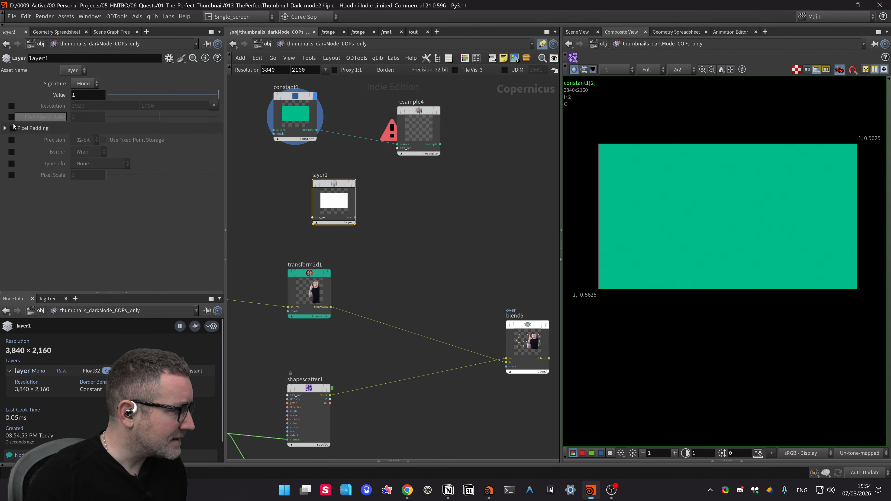
Step: Enable the Resolution override on layer1 and set it to 50 by 500
click(11, 106)
key(Tab)
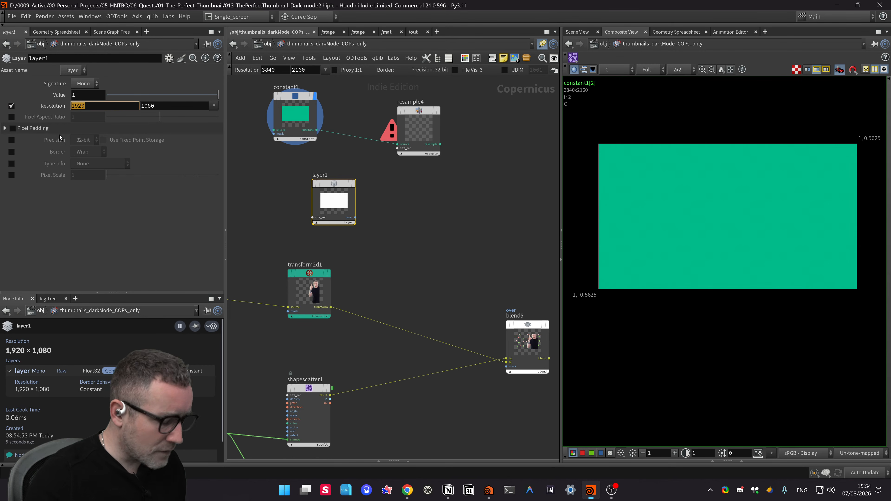
text(500)
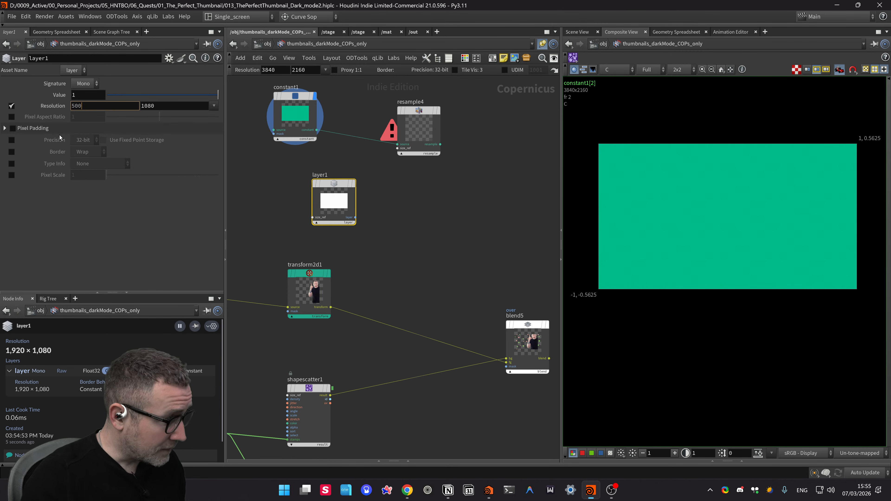
key(Tab)
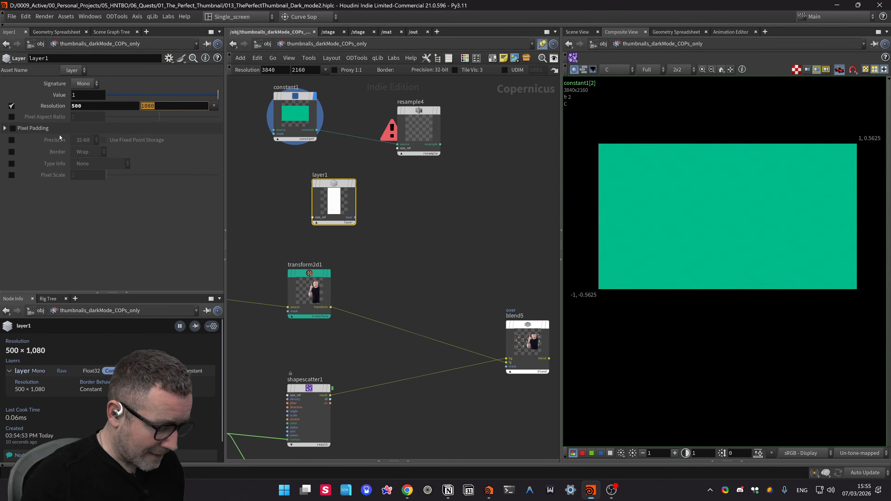
text(50)
key(Return)
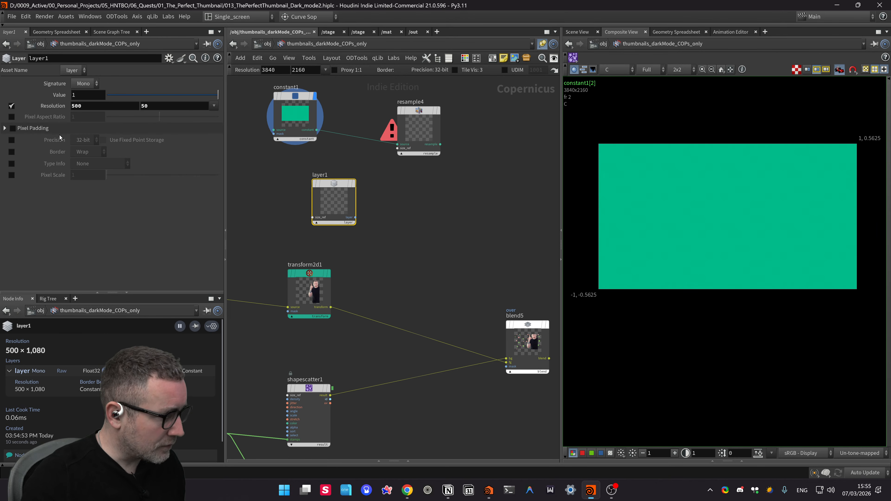
click(95, 105)
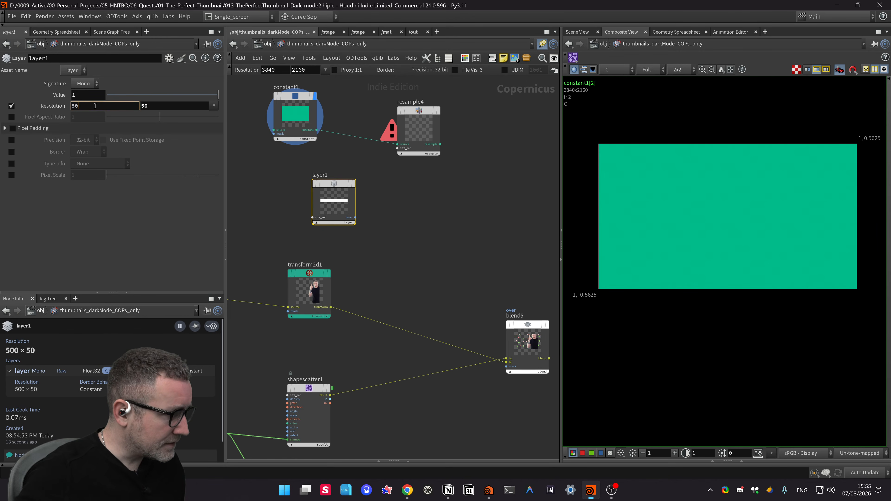
key(Tab)
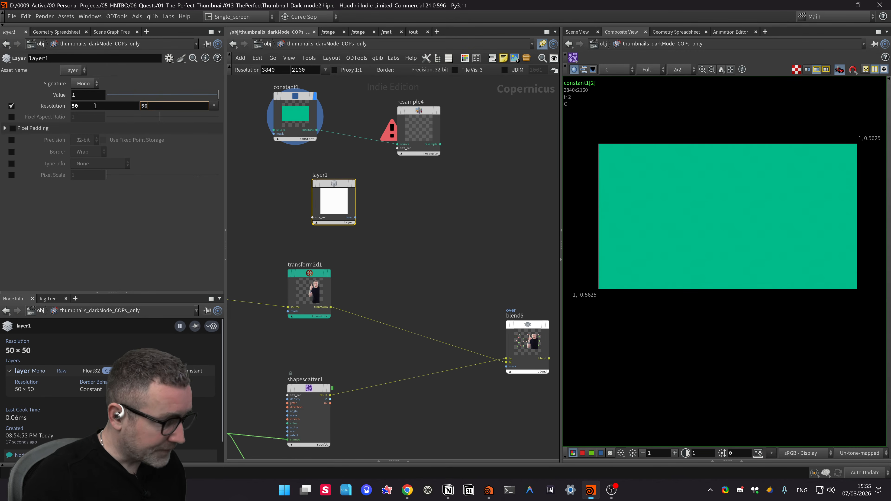
text(500)
key(Return)
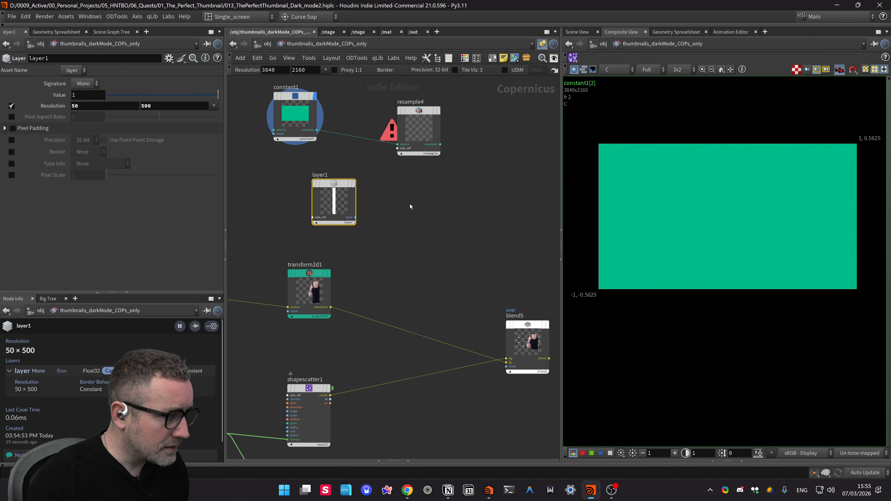
Step: Connect layer1 to resample4's size_ref input, then display and select resample4 to inspect the resampled image
click(398, 148)
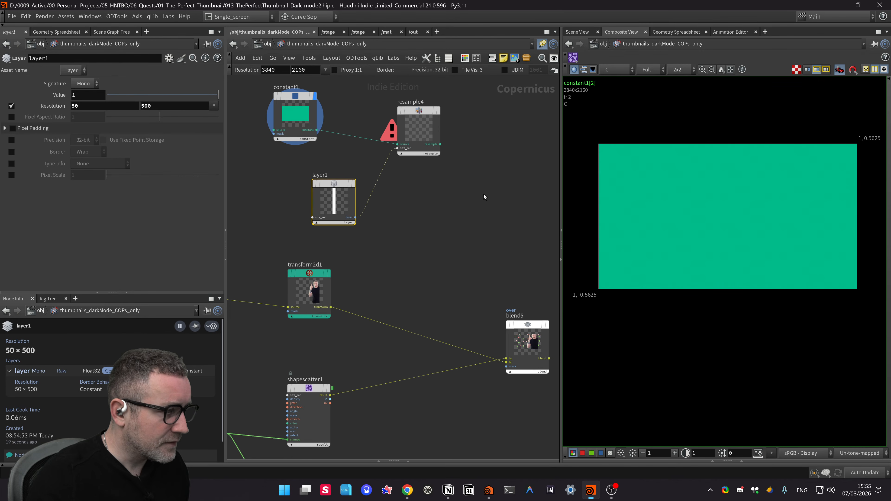
click(426, 121)
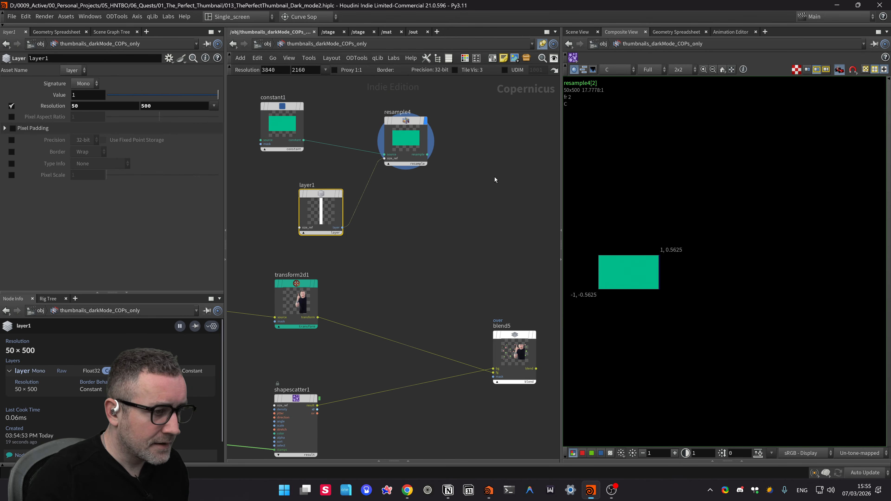
click(457, 247)
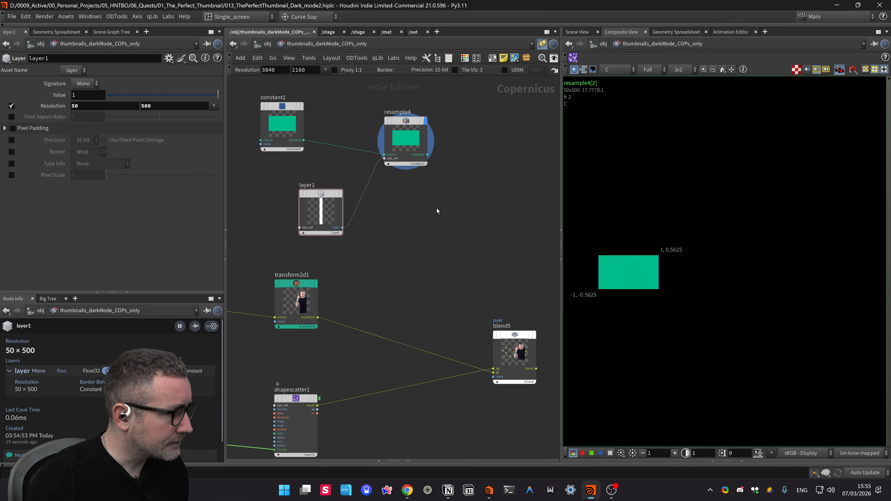
drag(440, 206, 366, 78)
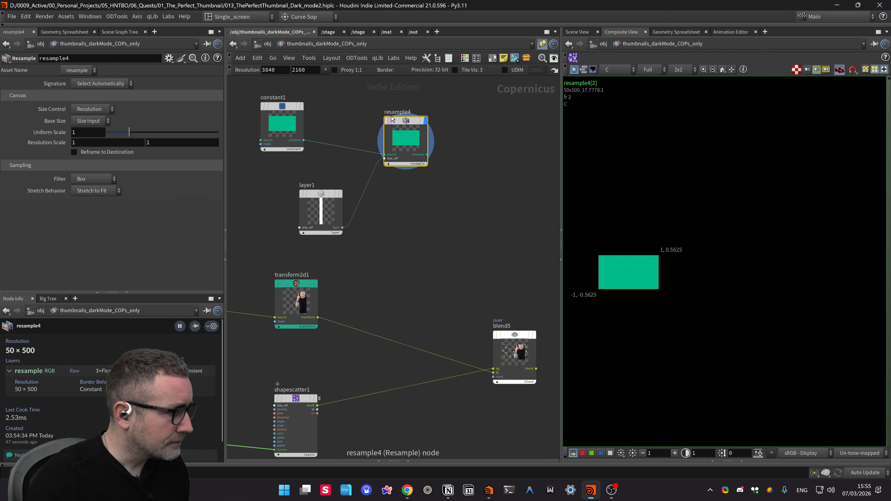
drag(405, 123, 416, 124)
scroll(655, 269, up, 4)
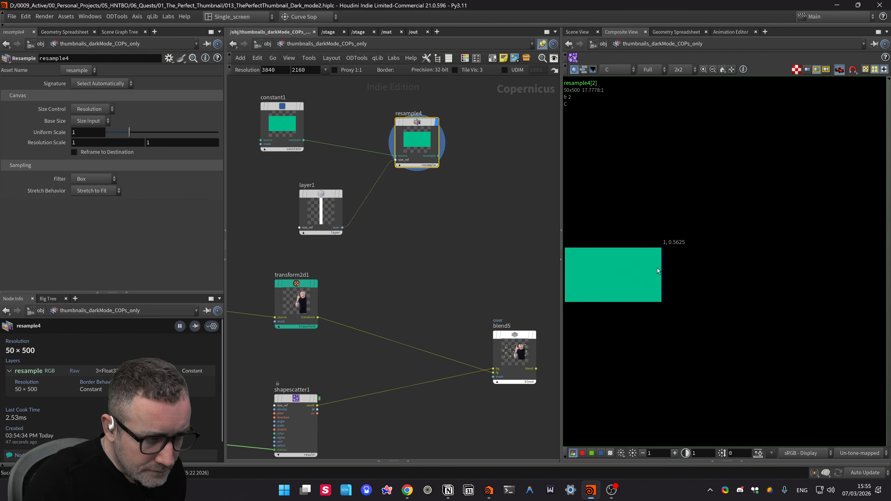
middle_drag(618, 287, 766, 220)
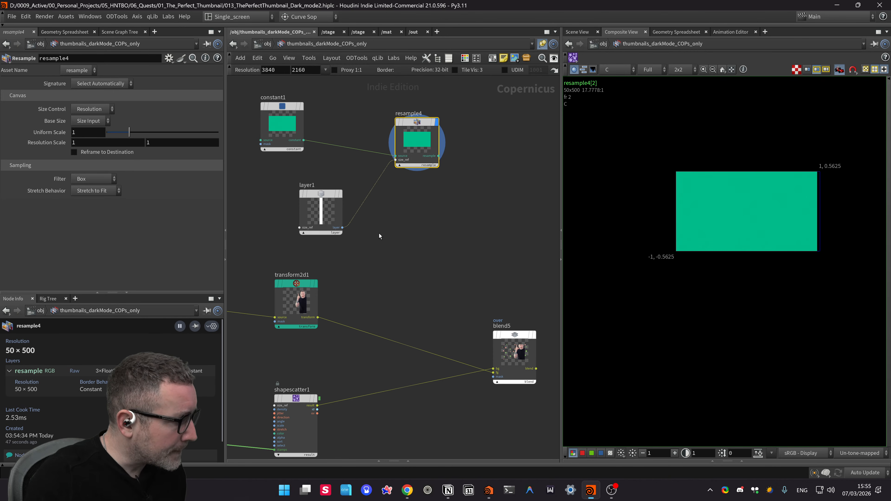
Step: Try Fit Horizontally as resample4's Stretch Behavior, and settle on Fit Vertically
click(94, 180)
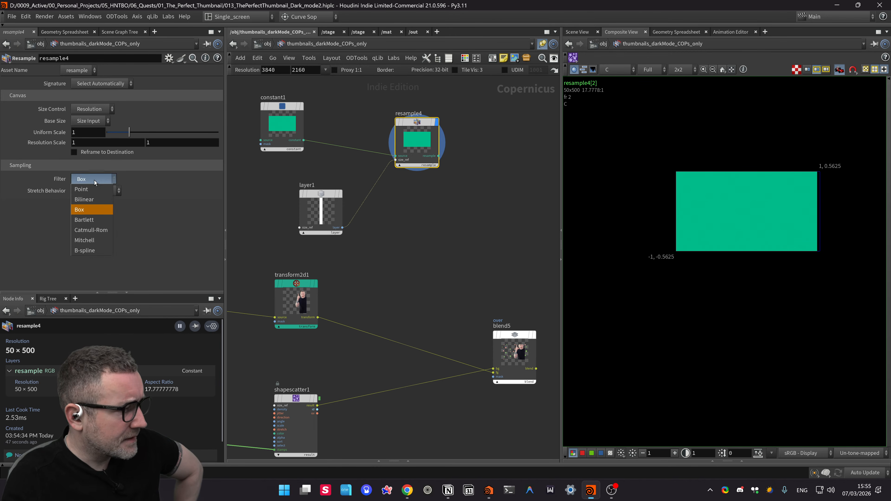
click(94, 181)
click(96, 190)
click(93, 211)
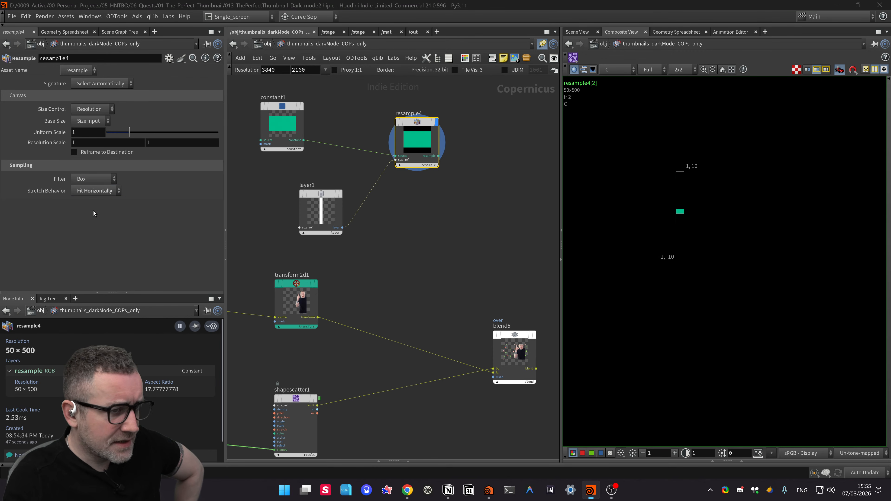
click(92, 192)
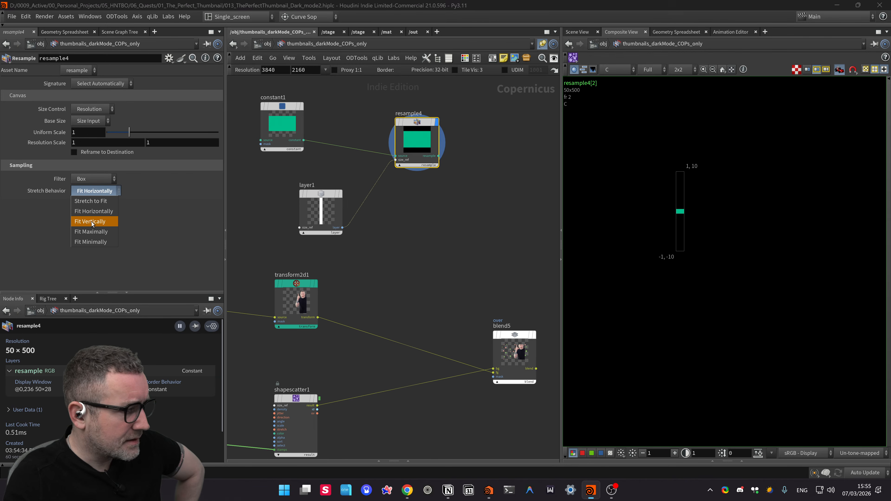
click(91, 222)
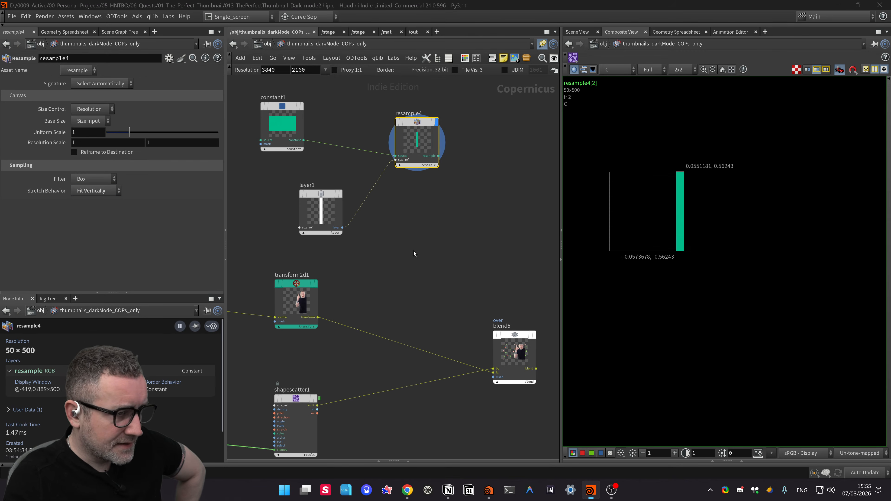
middle_drag(413, 250, 366, 254)
drag(437, 103, 344, 188)
middle_drag(428, 205, 415, 202)
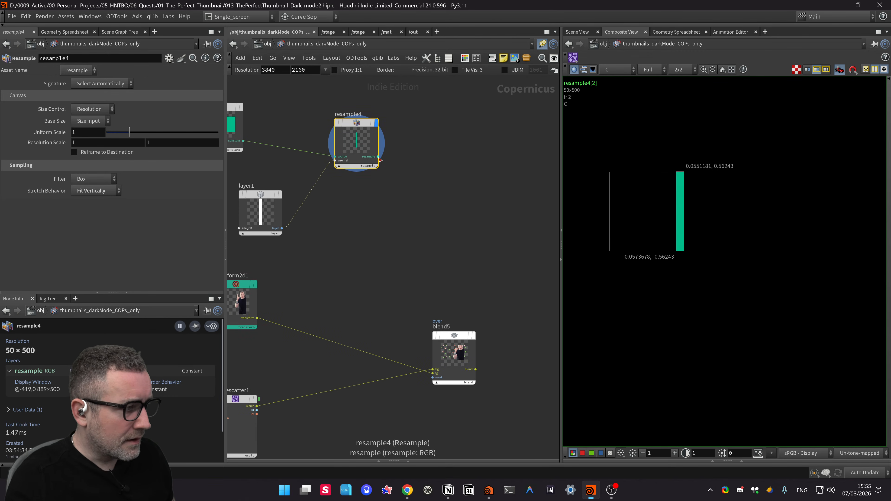
drag(378, 157, 434, 155)
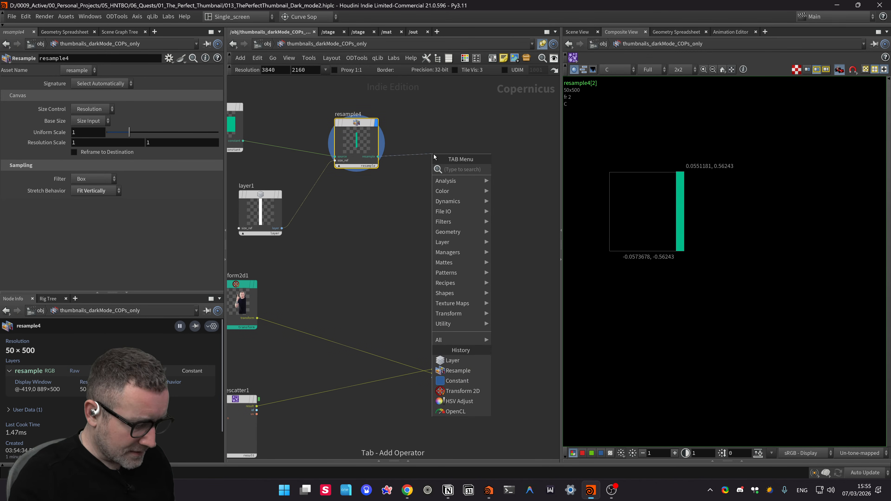
text(null)
key(Return)
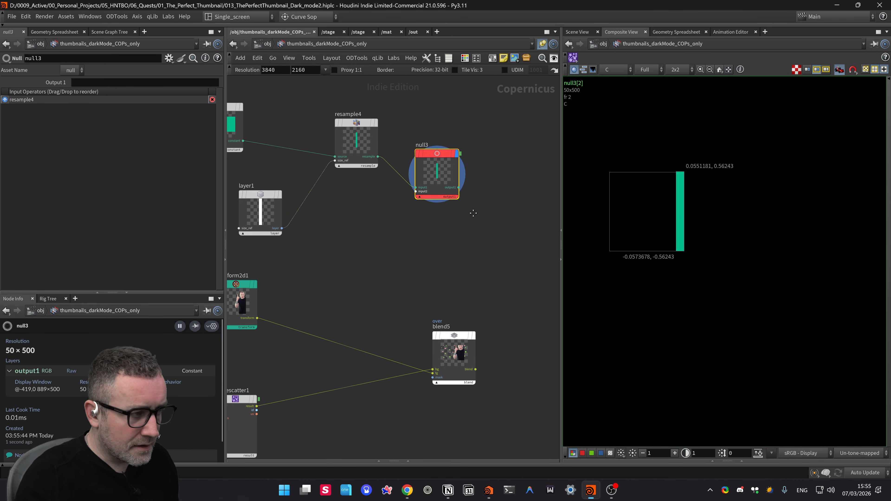
middle_drag(473, 213, 480, 212)
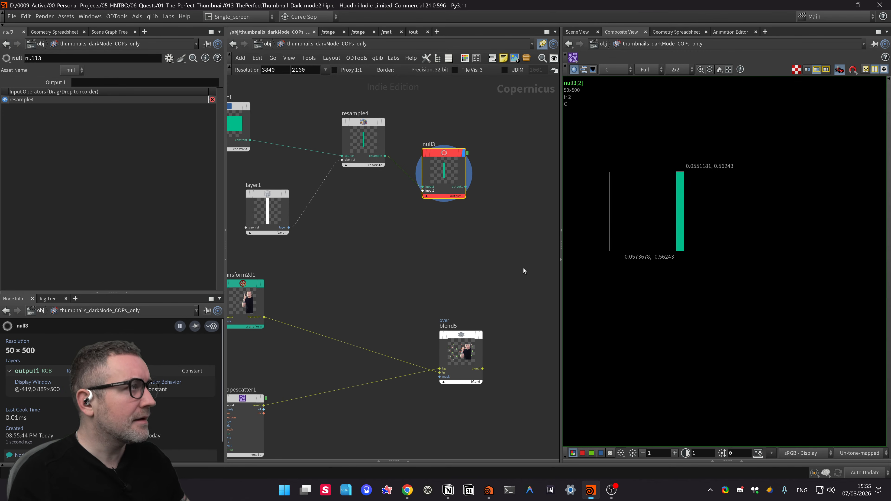
drag(440, 155, 463, 137)
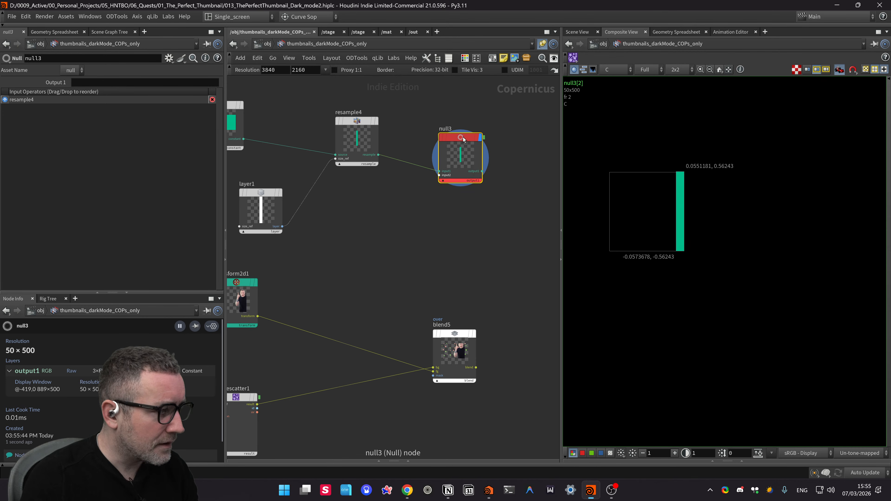
key(Tab)
click(456, 137)
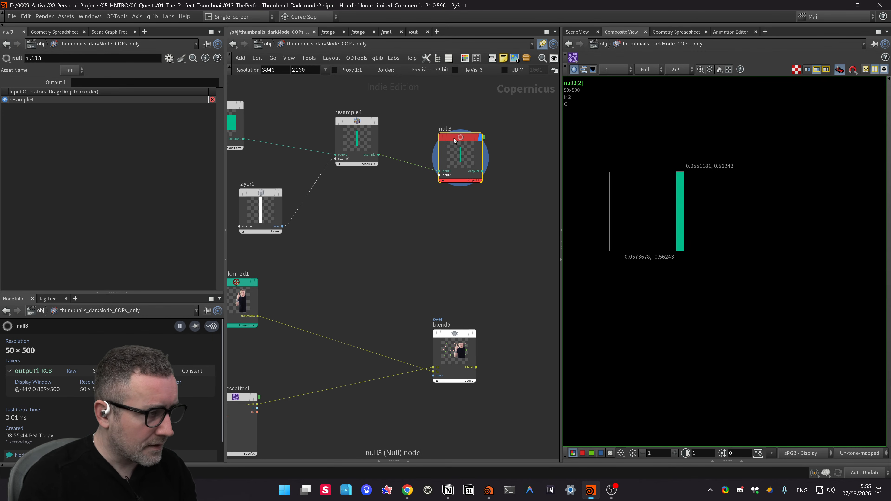
mouse_move(454, 138)
key(Delete)
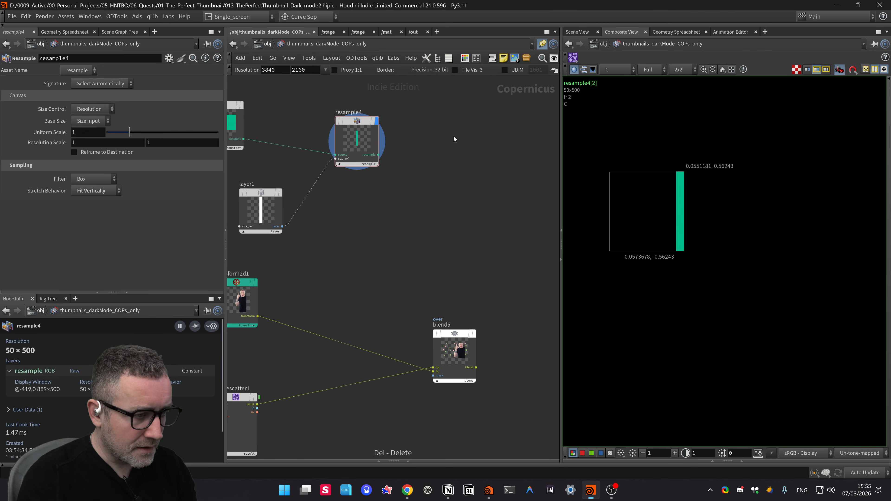
Step: Try Parameter as resample4's Base Size and inspect the resulting image with its whole frame in view
middle_drag(430, 147, 460, 160)
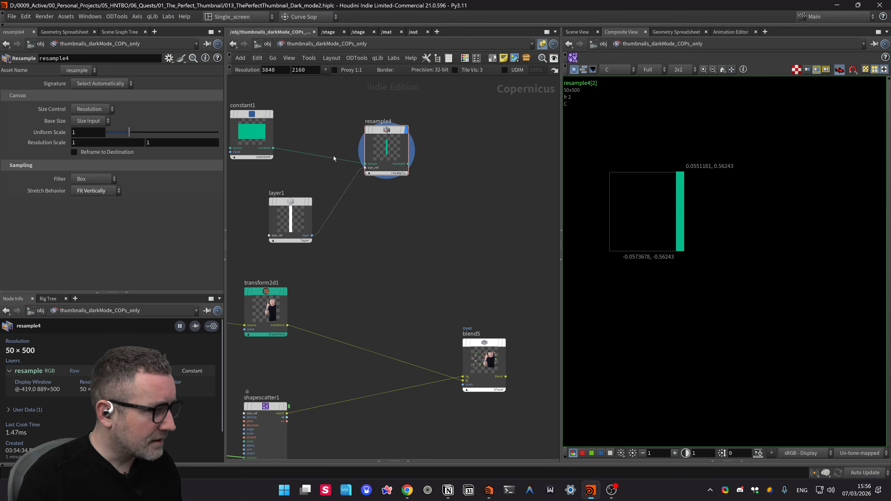
click(89, 120)
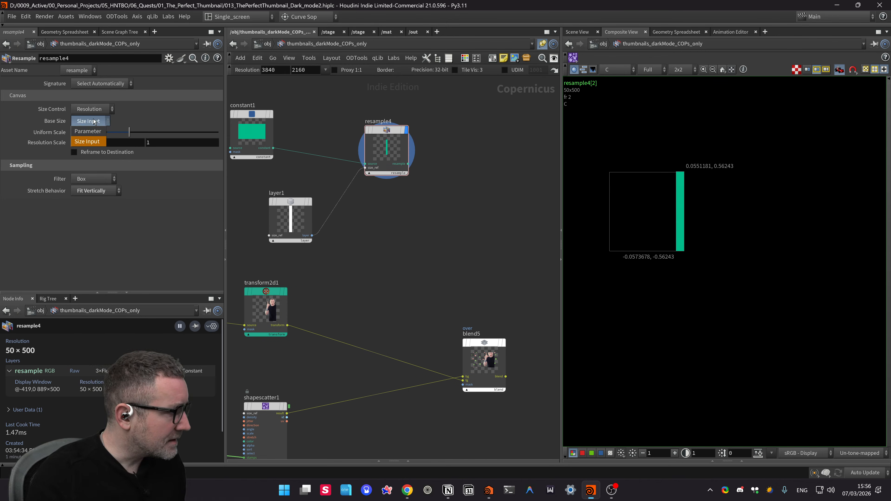
click(91, 133)
scroll(812, 296, down, 2)
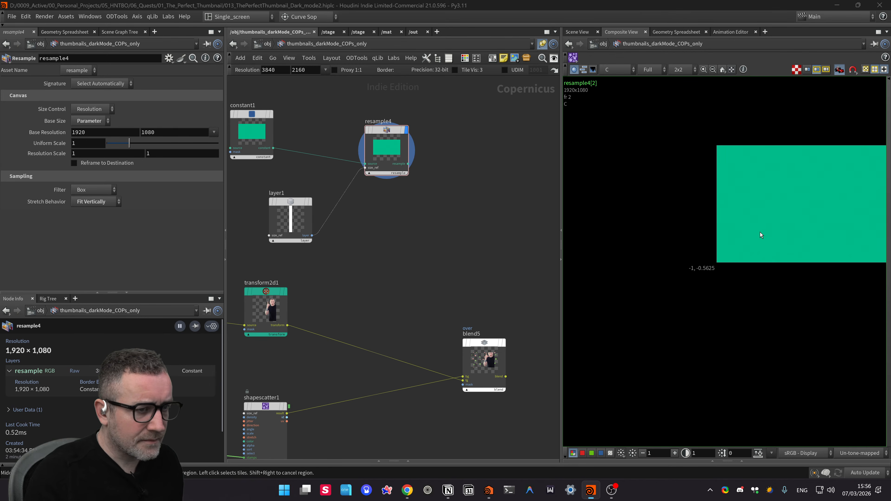
scroll(730, 240, down, 1)
middle_drag(688, 265, 808, 221)
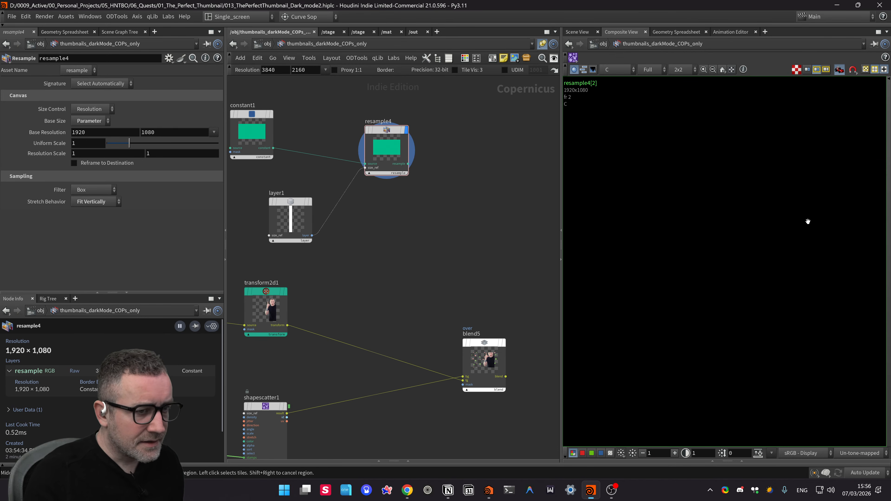
middle_drag(375, 210, 383, 217)
drag(431, 209, 410, 120)
key(h)
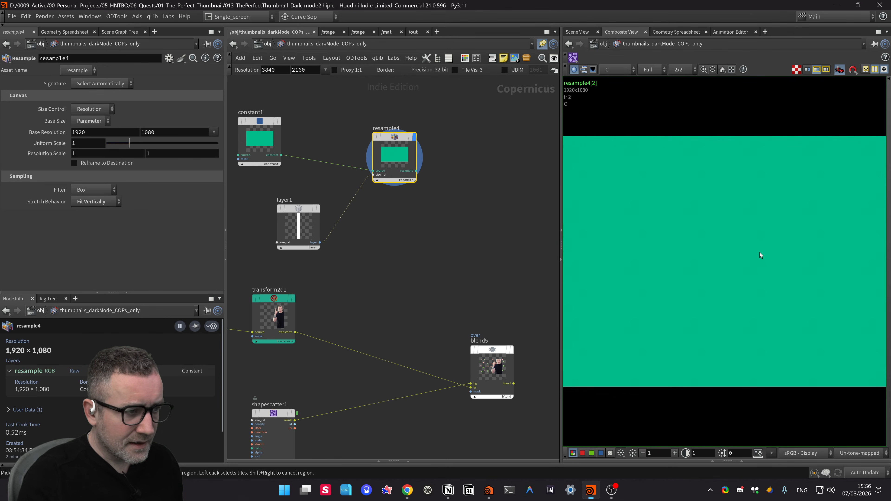
scroll(758, 250, down, 2)
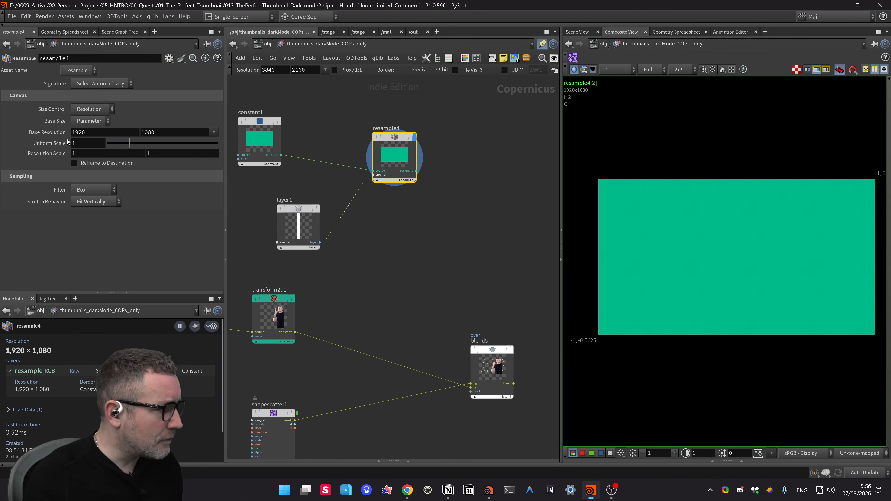
Step: Return resample4's Base Size to Size Input and bring the resampled strip into view
click(89, 121)
click(79, 174)
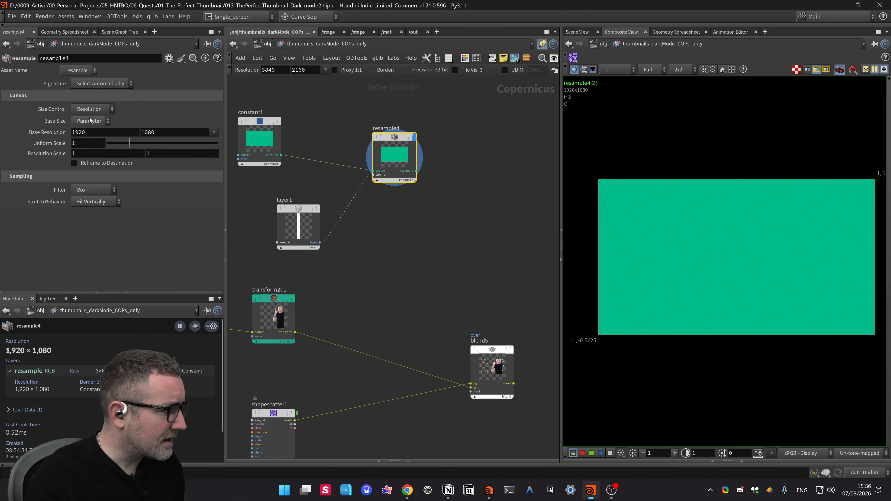
click(87, 122)
click(89, 141)
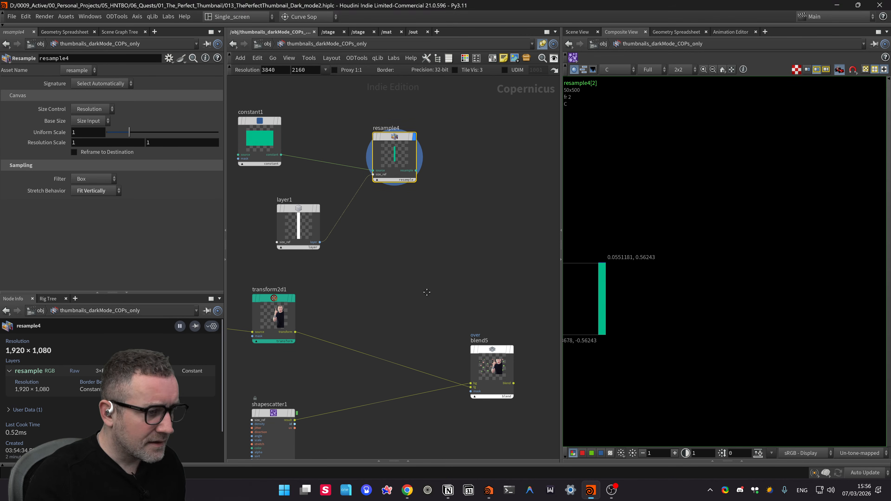
middle_drag(424, 263, 434, 248)
middle_drag(702, 333, 842, 264)
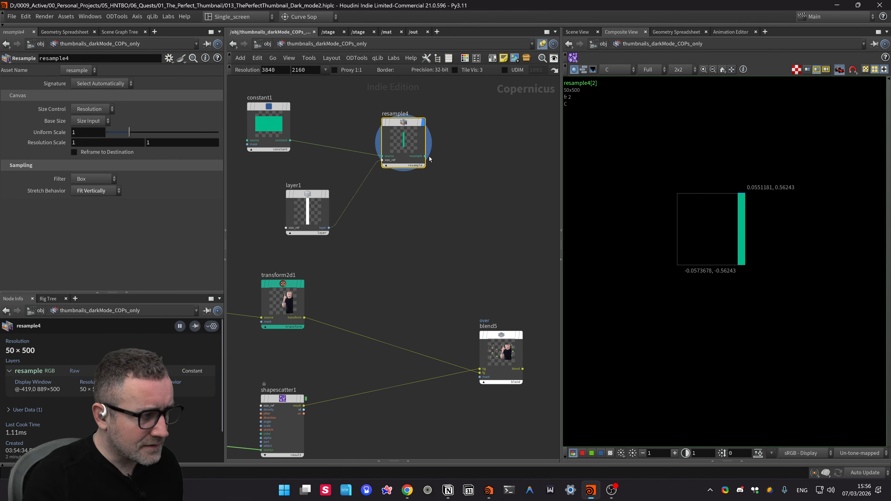
Step: Add a Transform 2D node connected to resample4's output
key(Tab)
text(tra)
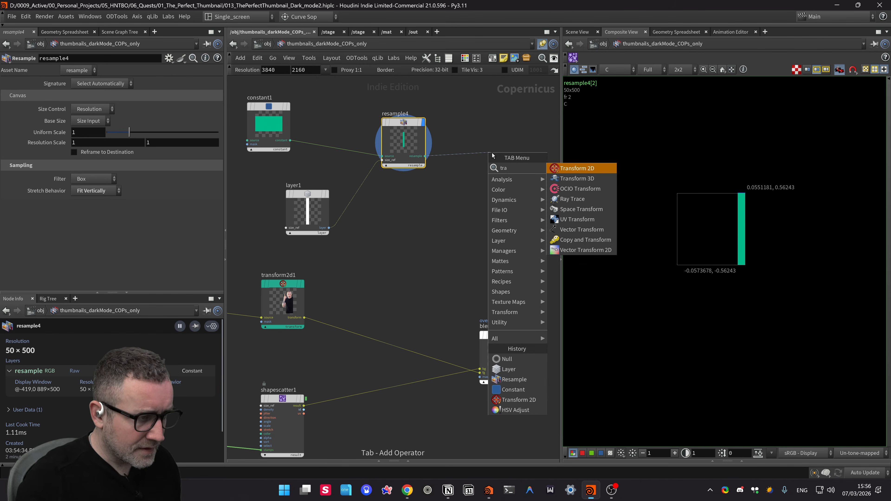
key(Return)
click(492, 155)
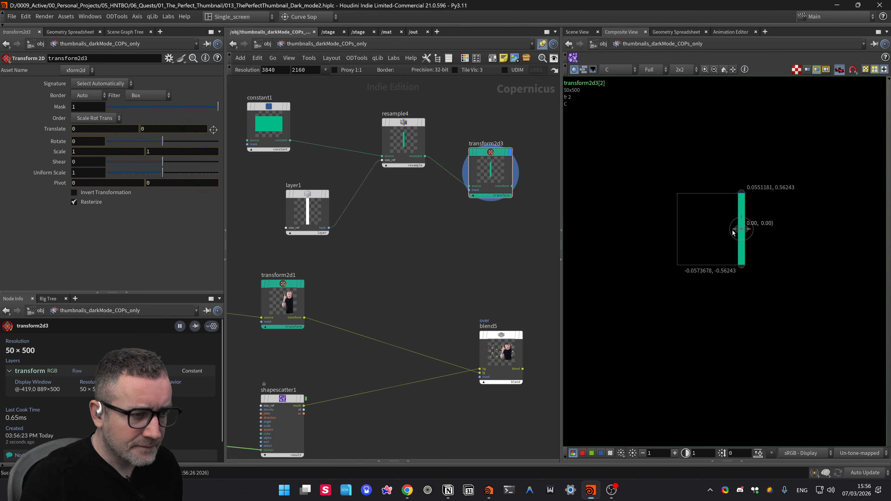
Step: Shift the strip horizontally in transform2d3 to a Translate X of about -4.65 and inspect the windows
drag(735, 233, 718, 236)
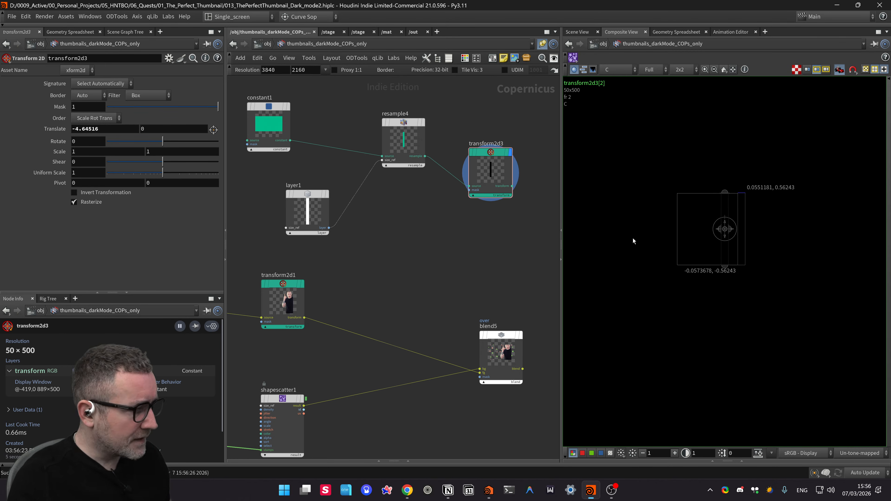
scroll(752, 227, up, 4)
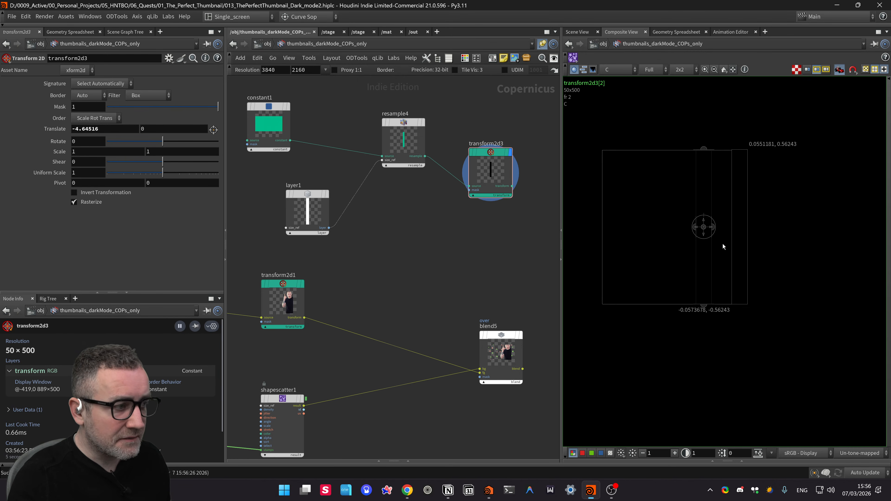
middle_drag(343, 219, 335, 233)
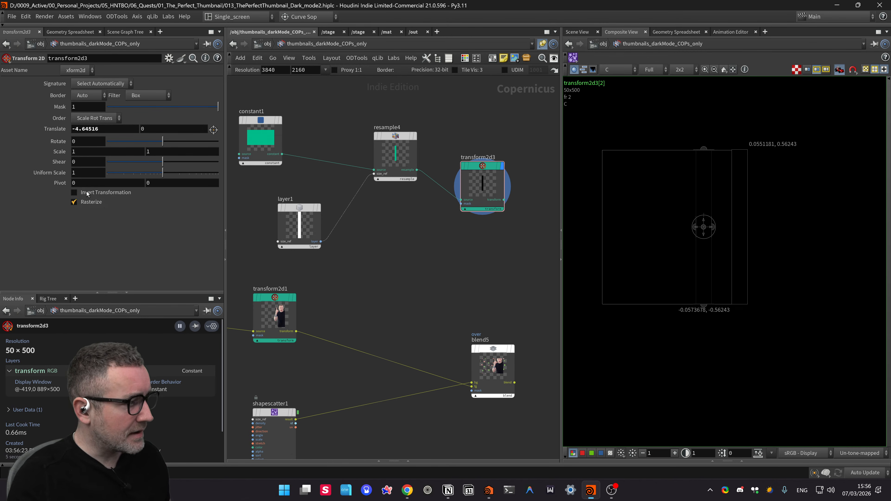
Step: Show only the alpha channel in the composite view and set constant1's Signature to RGBA
middle_drag(494, 249, 516, 263)
drag(288, 117, 236, 205)
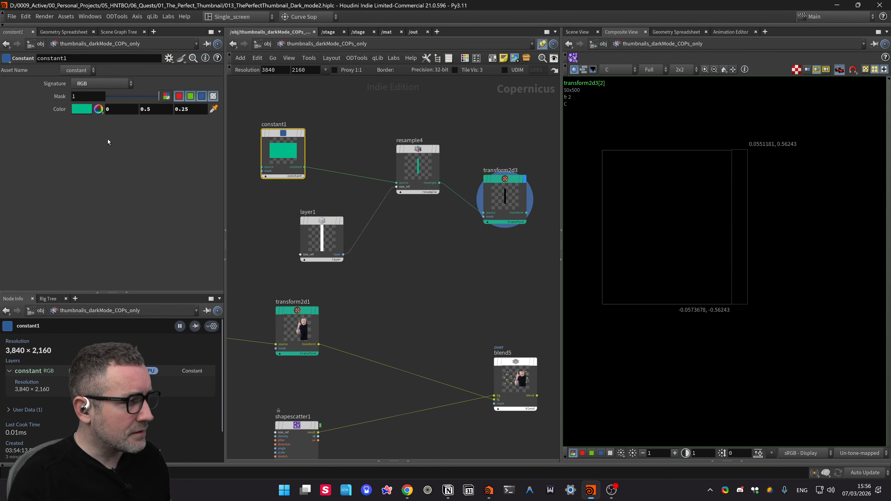
click(94, 85)
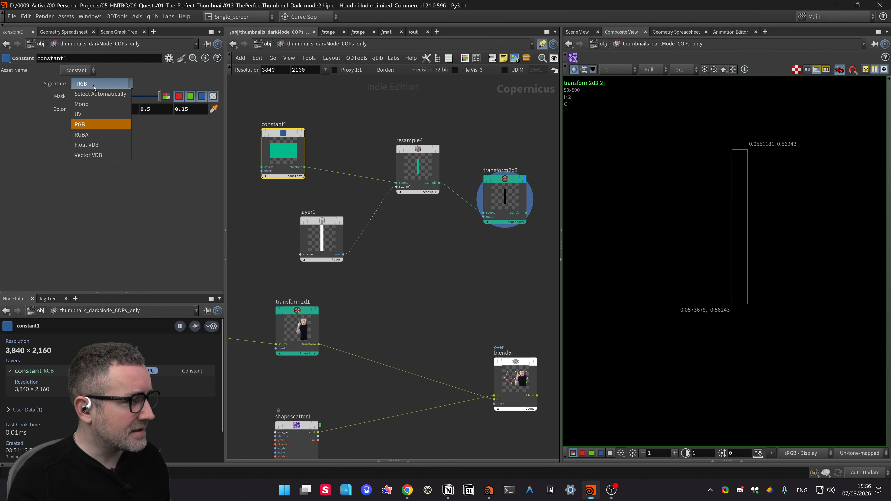
click(212, 86)
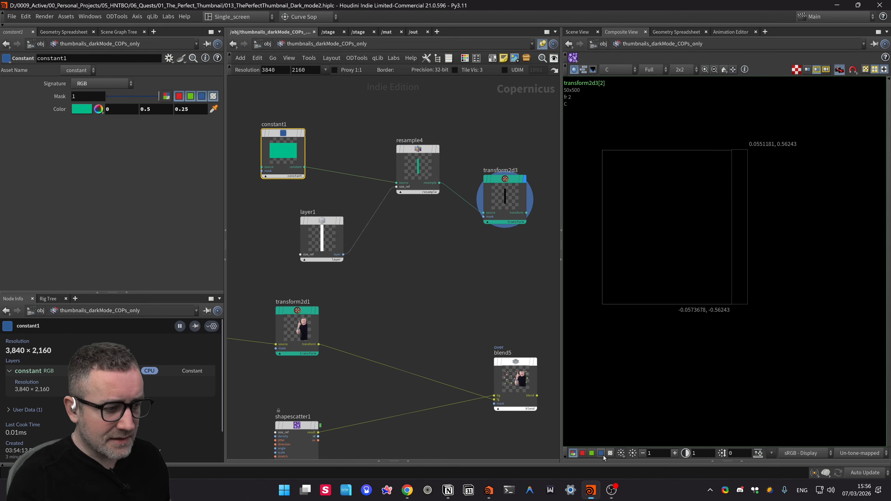
click(611, 453)
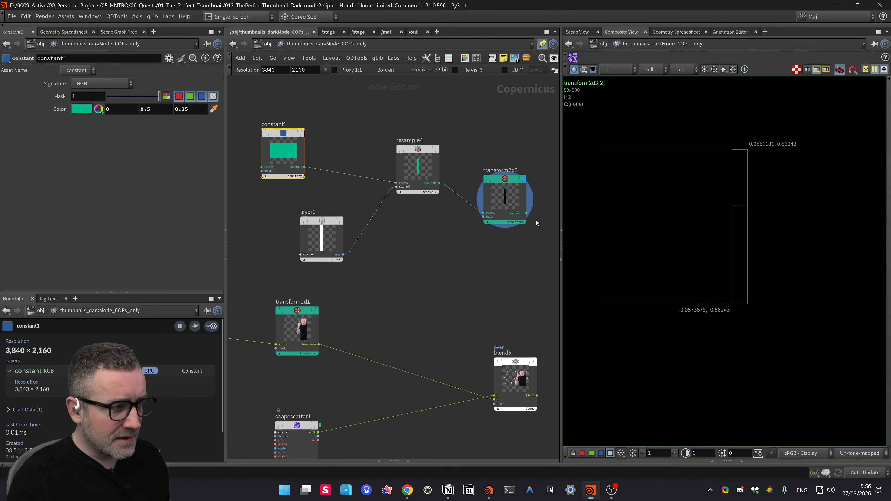
click(83, 84)
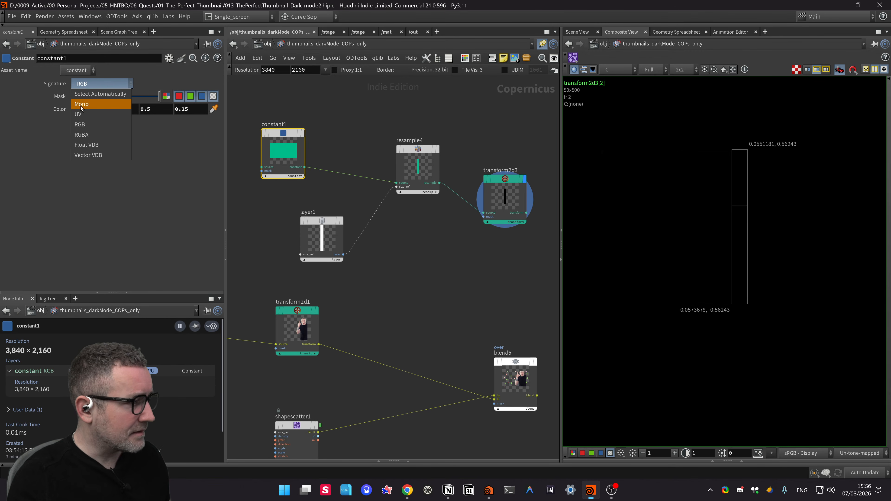
click(82, 134)
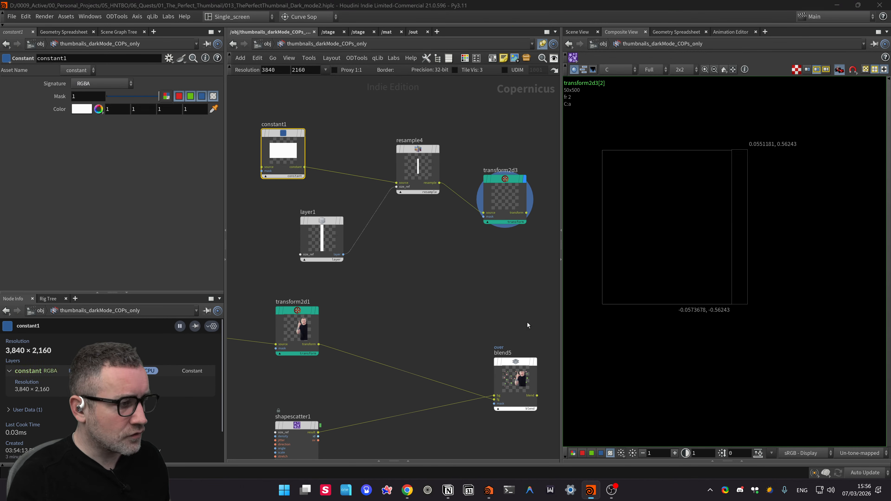
Step: Reset transform2d3's Translate to 0 and widen the strip horizontally to a Scale X of about 1.38
middle_drag(491, 302, 472, 302)
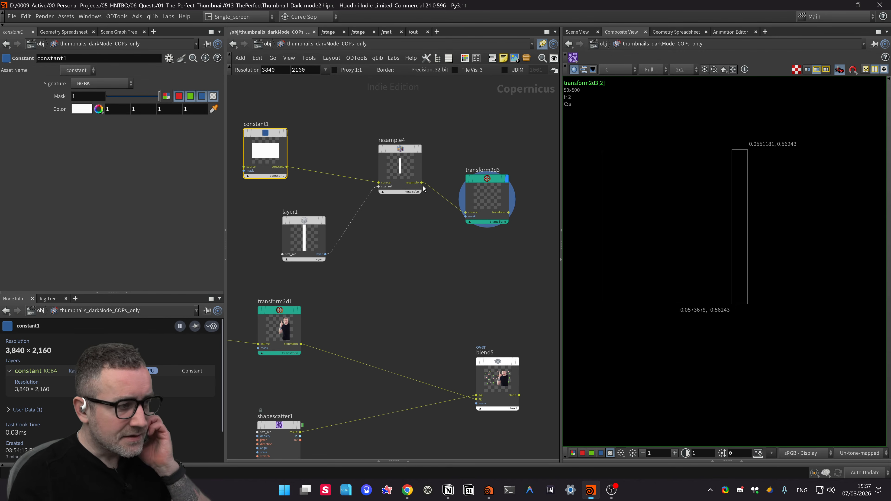
click(487, 180)
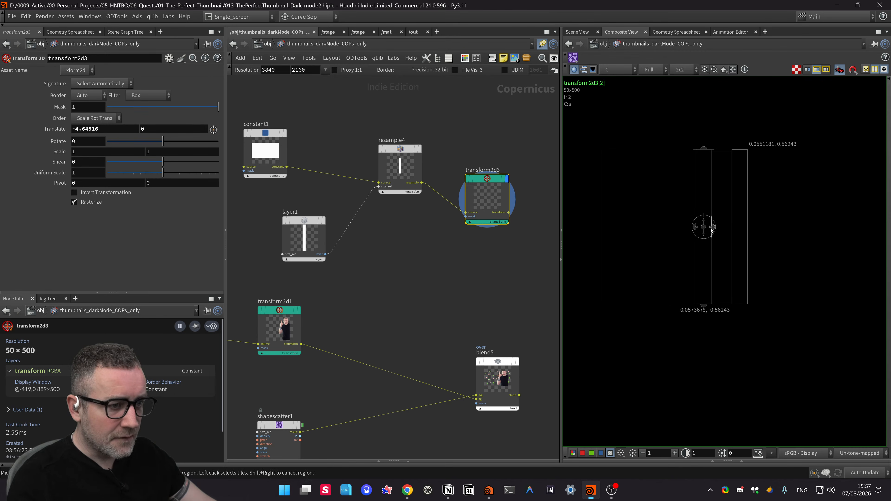
drag(712, 228, 751, 227)
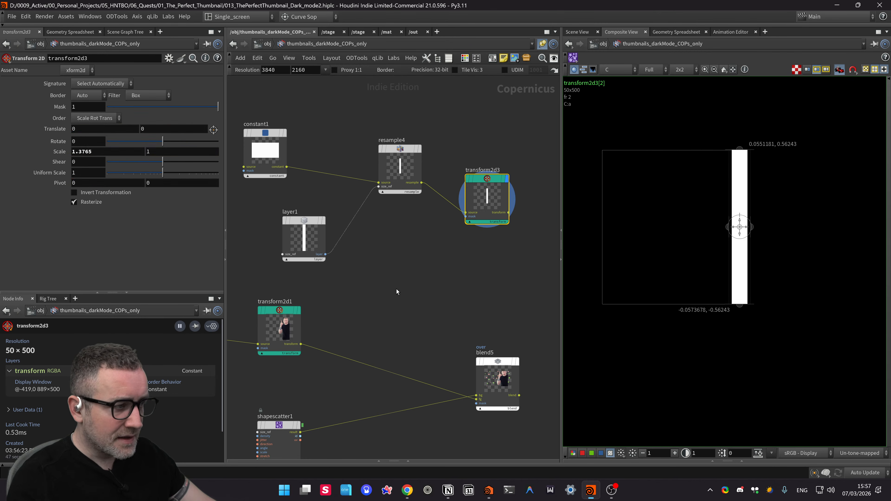
middle_drag(396, 290, 402, 291)
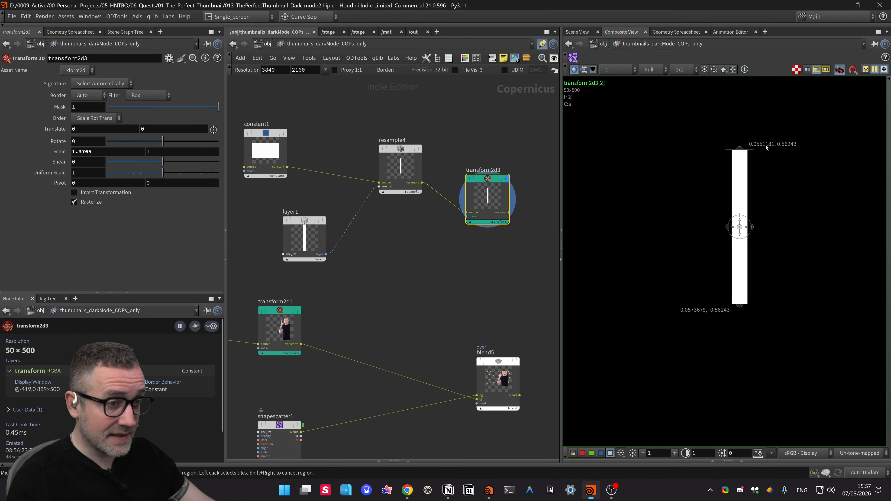
Step: Set constant1's Color to green with RGB values 0, 0.5 and 0.25
drag(264, 213, 364, 289)
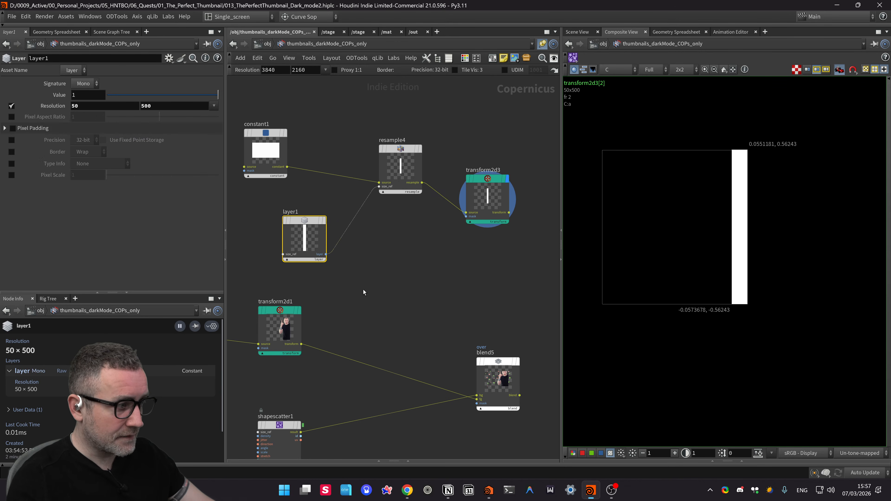
middle_drag(381, 293, 394, 297)
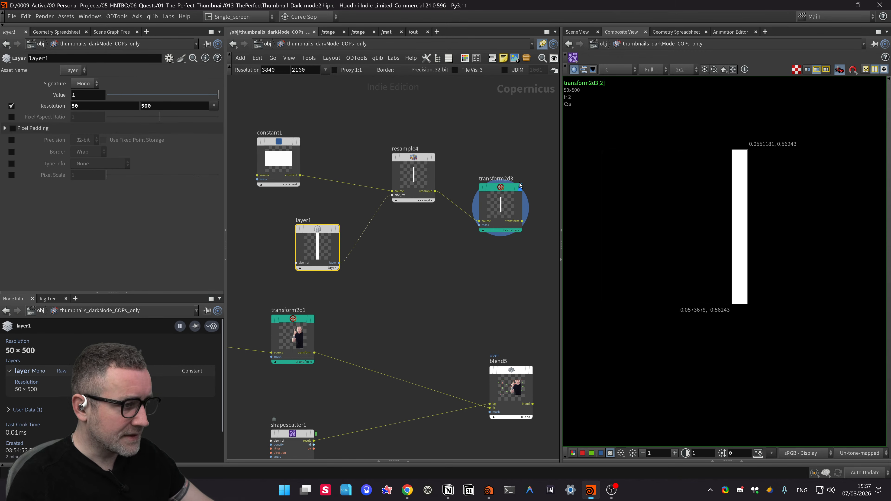
click(500, 207)
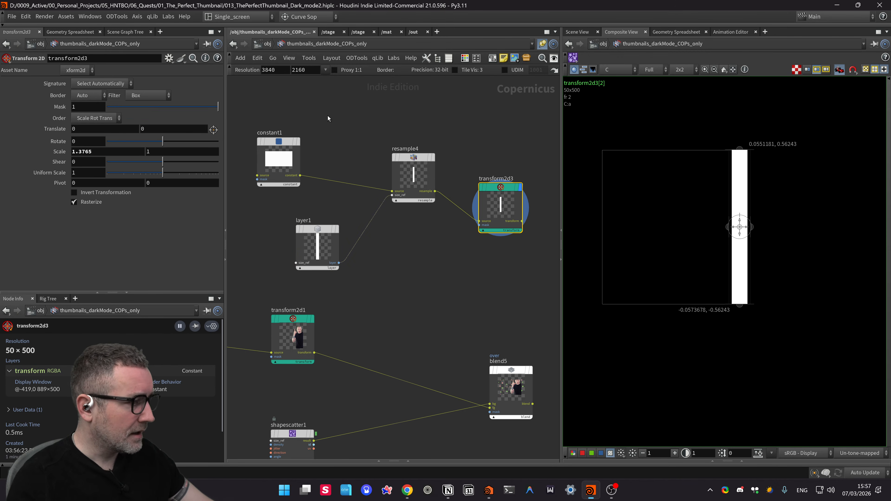
click(278, 154)
click(87, 110)
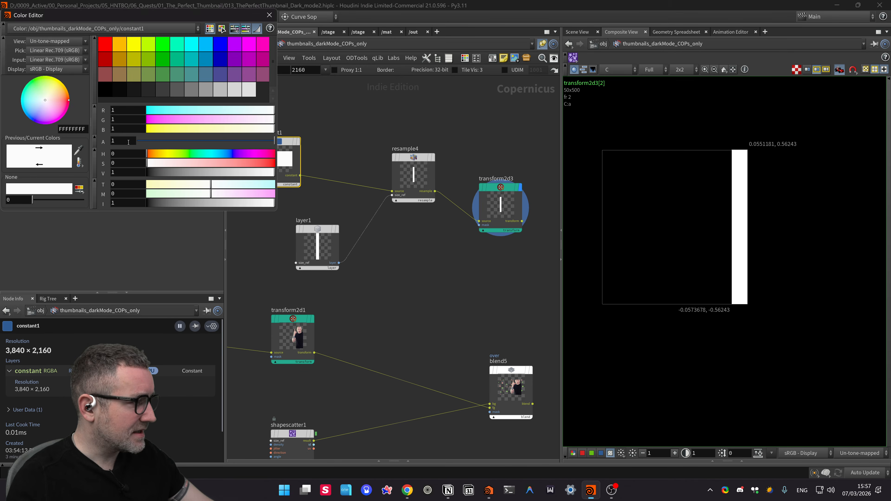
click(173, 60)
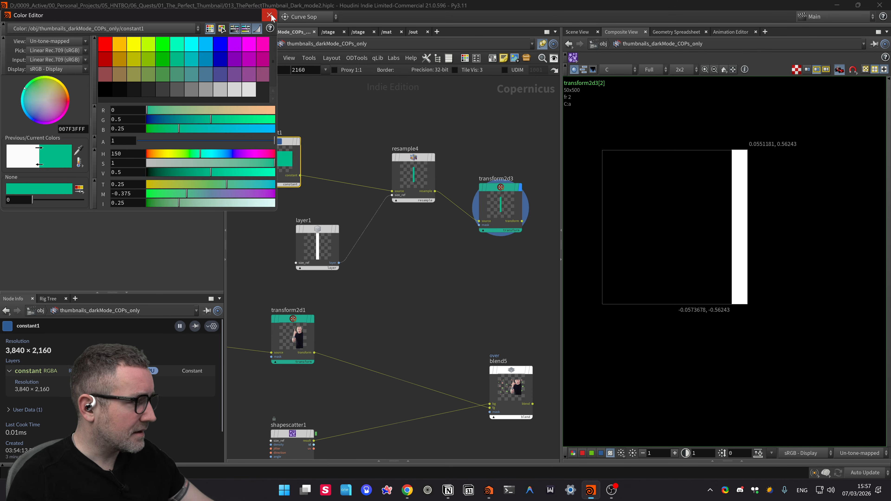
click(269, 15)
click(455, 280)
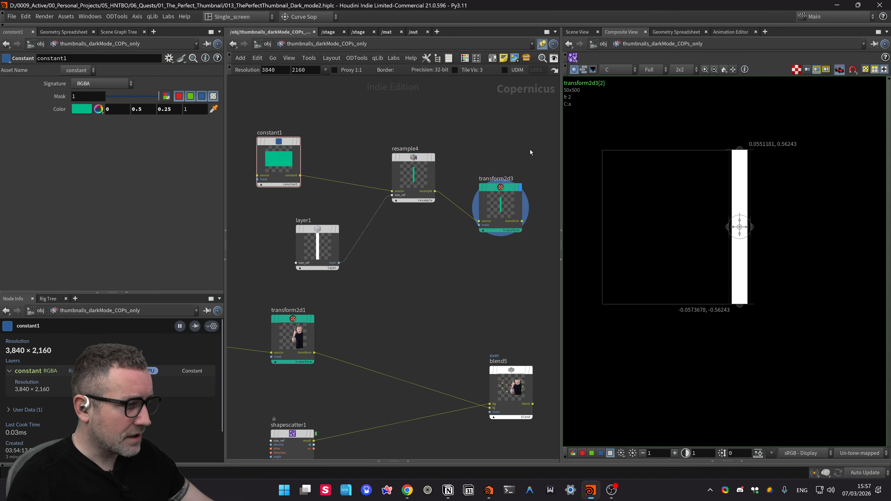
Step: Delete the transform2d3 node and display resample4 in the composite view
middle_drag(532, 157, 489, 146)
click(452, 180)
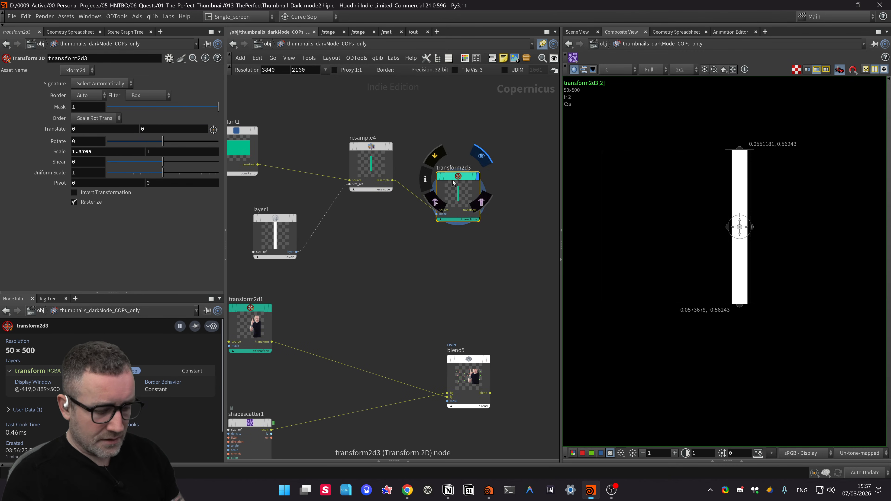
right_click(453, 182)
key(Escape)
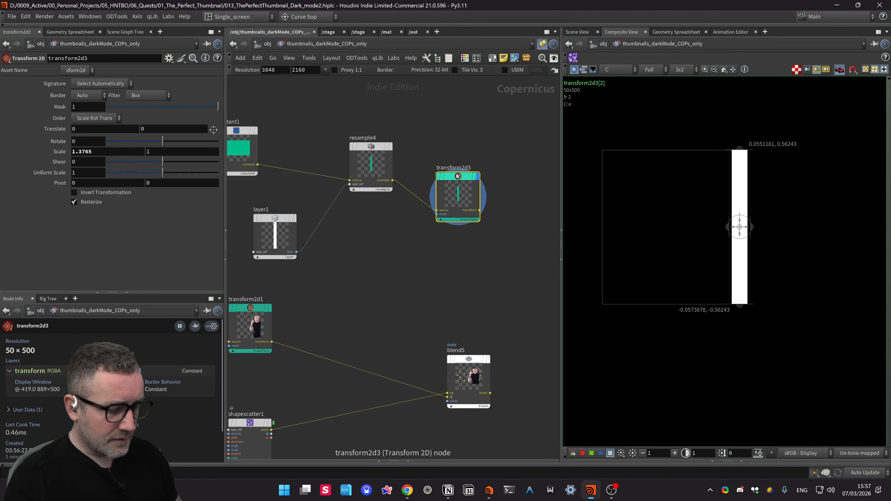
click(368, 162)
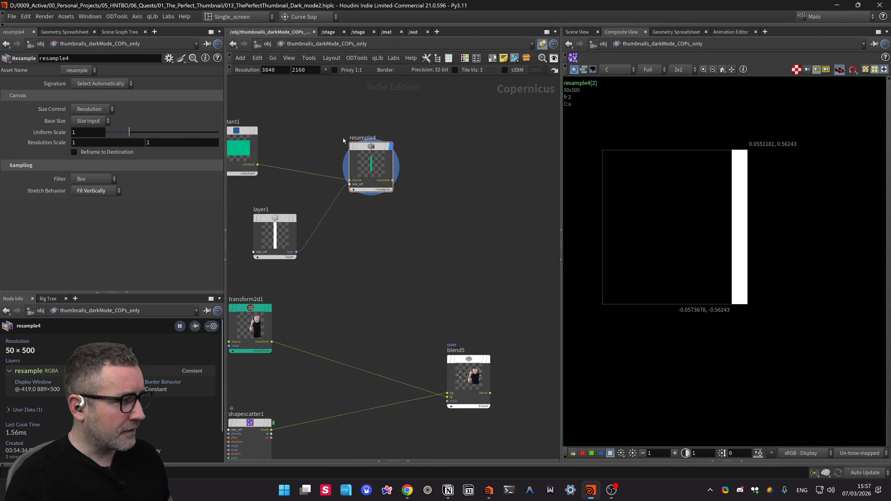
Step: Move the resample4 node so it sits directly above blend5 in the network
middle_drag(420, 167, 372, 156)
drag(323, 136, 343, 146)
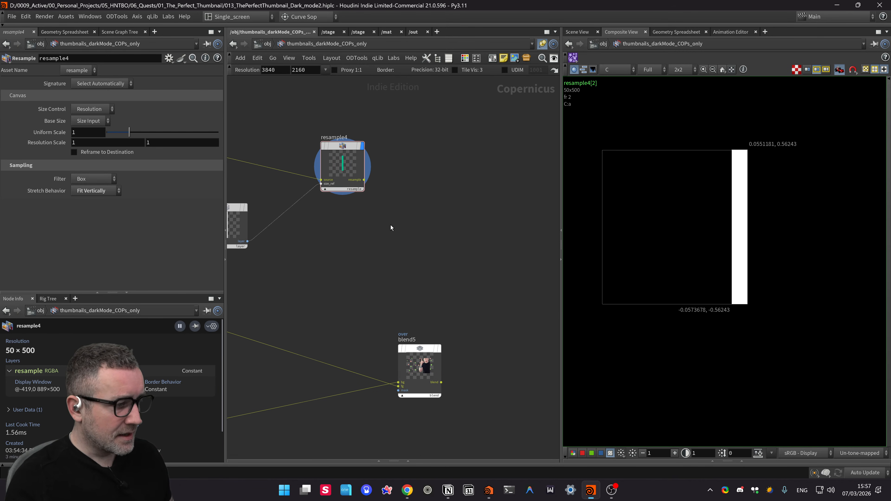
middle_drag(390, 228, 333, 195)
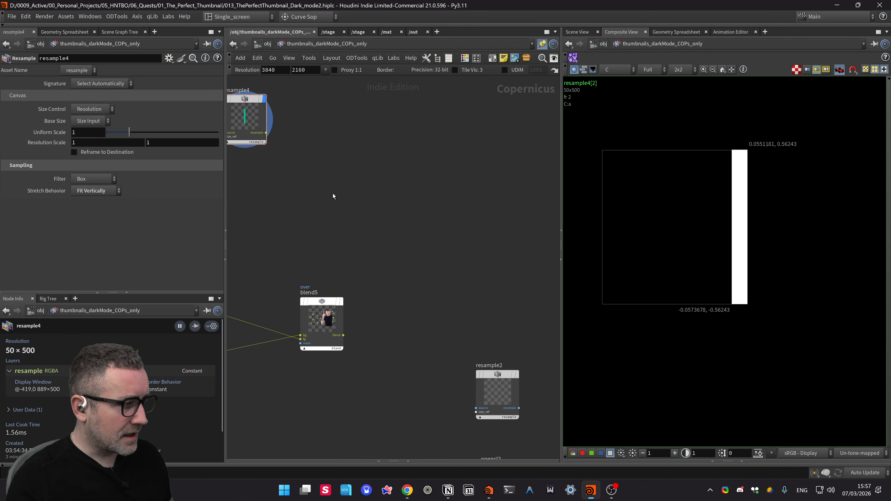
drag(237, 102, 306, 165)
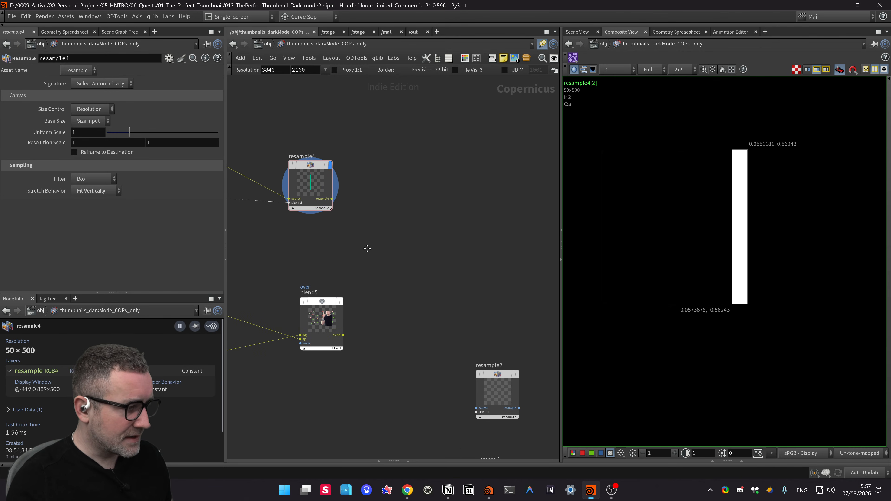
middle_drag(312, 296, 266, 249)
drag(267, 249, 256, 213)
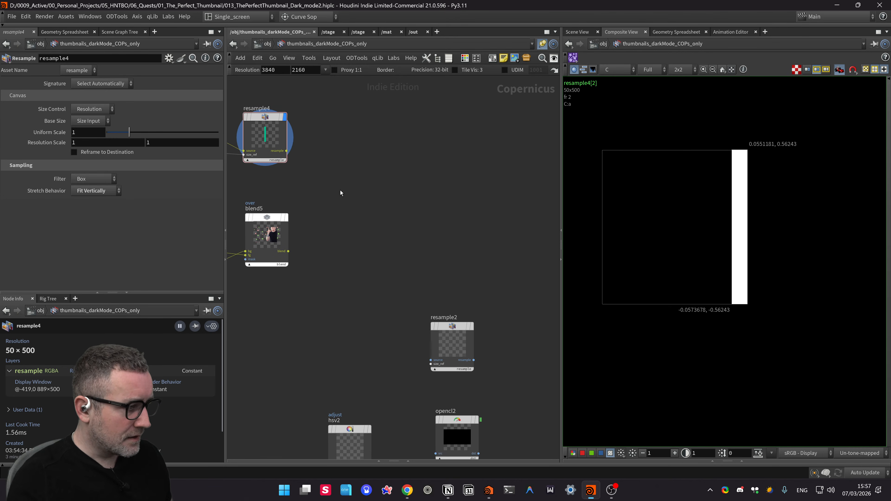
Step: Add a Blend node and place it beyond the outputs of resample4 and blend5
middle_drag(340, 190, 339, 191)
key(Tab)
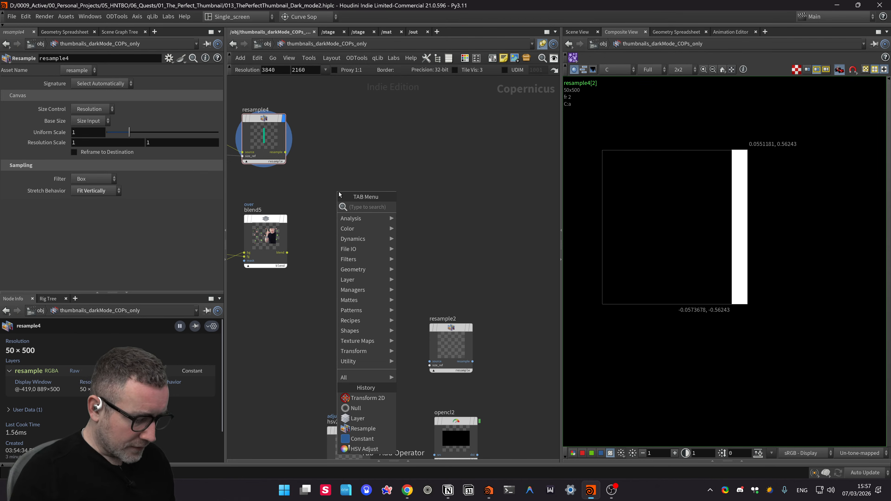
text(blen)
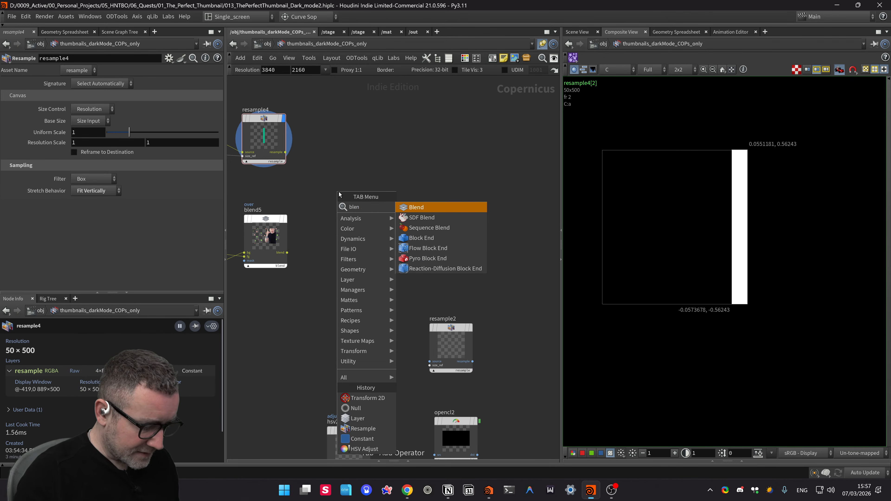
key(Return)
click(339, 192)
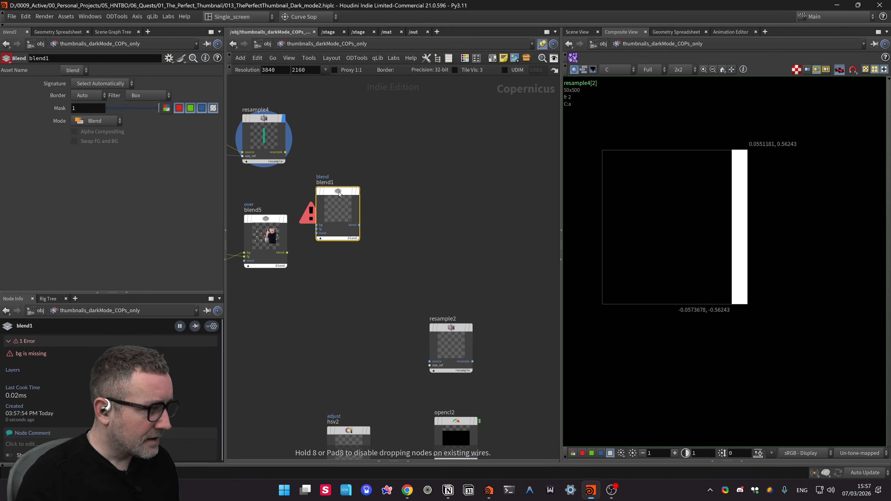
drag(339, 192, 426, 154)
Step: Wire blend5 into blend1's bg input and resample4 into its fg input
middle_drag(318, 230, 351, 157)
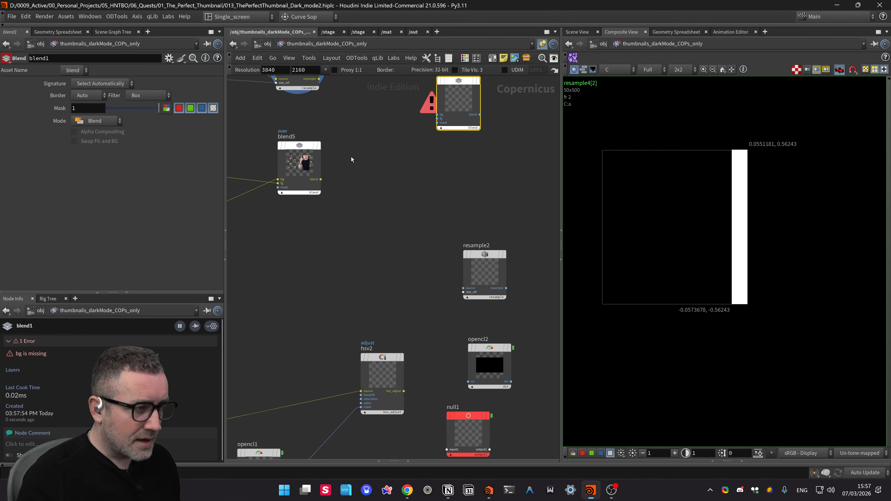
click(321, 179)
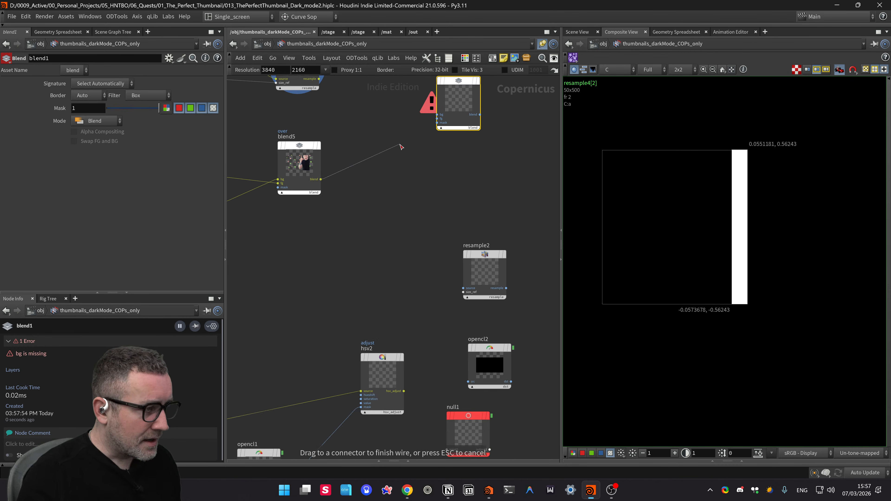
click(438, 115)
middle_drag(439, 116, 426, 206)
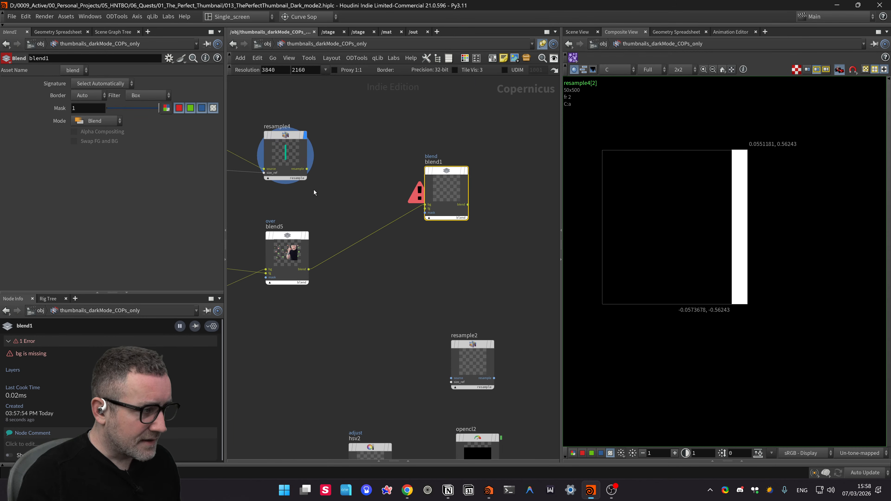
click(307, 169)
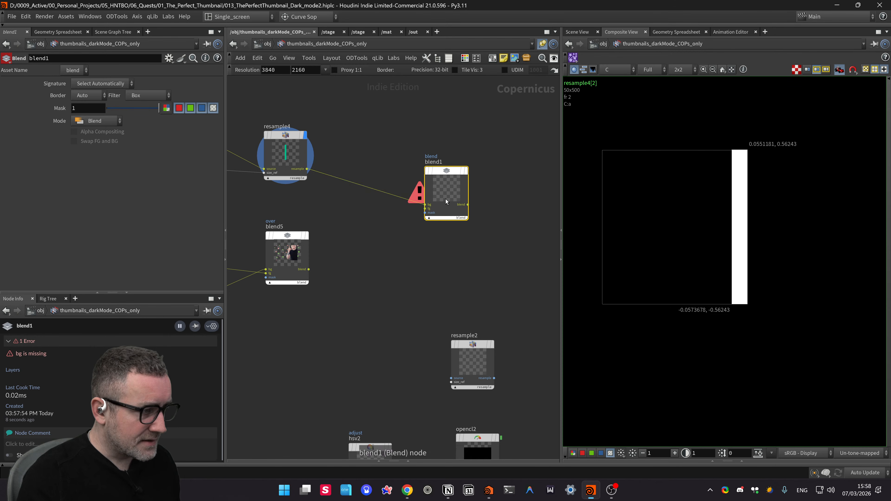
click(417, 199)
key(y)
drag(352, 173, 334, 236)
mouse_move(309, 269)
mouse_down()
mouse_move(417, 202)
mouse_move(329, 173)
mouse_up()
click(424, 208)
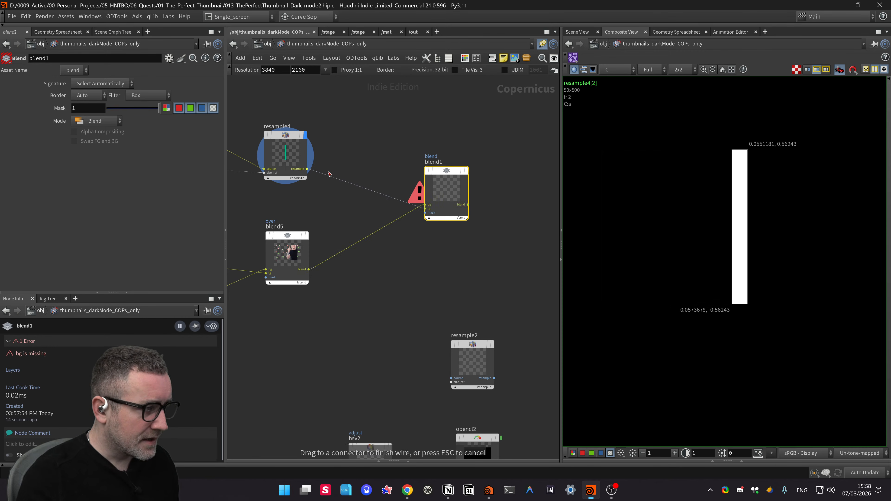
click(329, 187)
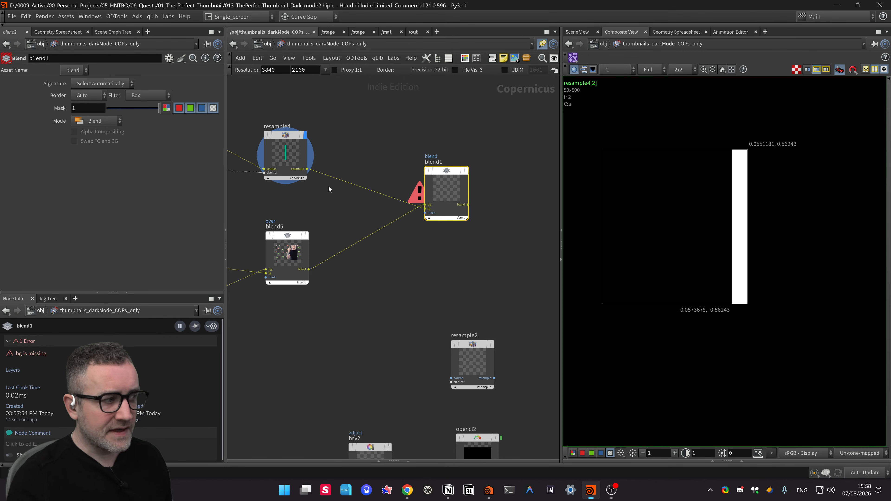
Step: Display blend1 and frame its whole image area in the composite view
click(466, 171)
middle_drag(489, 222, 488, 226)
scroll(817, 195, down, 3)
scroll(867, 194, down, 6)
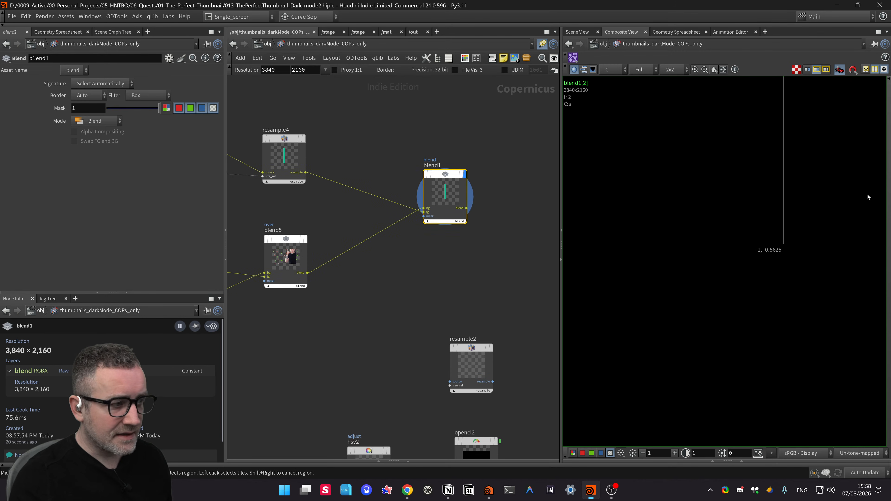
middle_drag(850, 200, 800, 231)
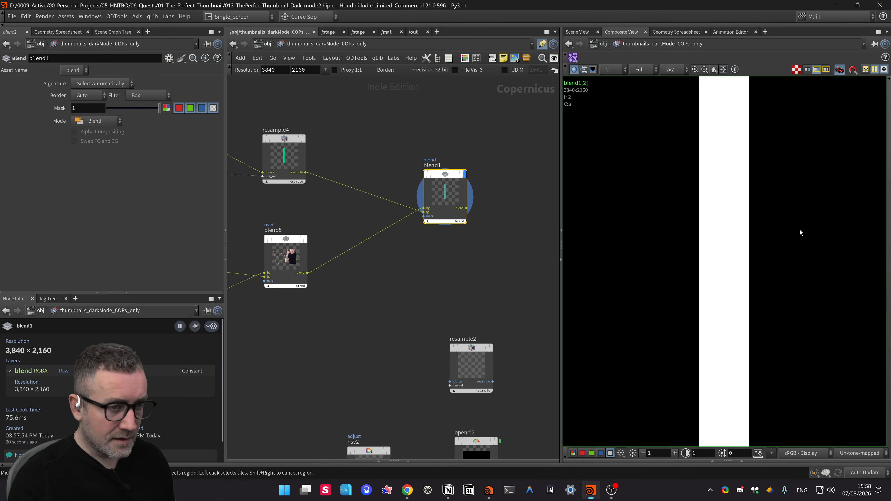
scroll(766, 225, down, 6)
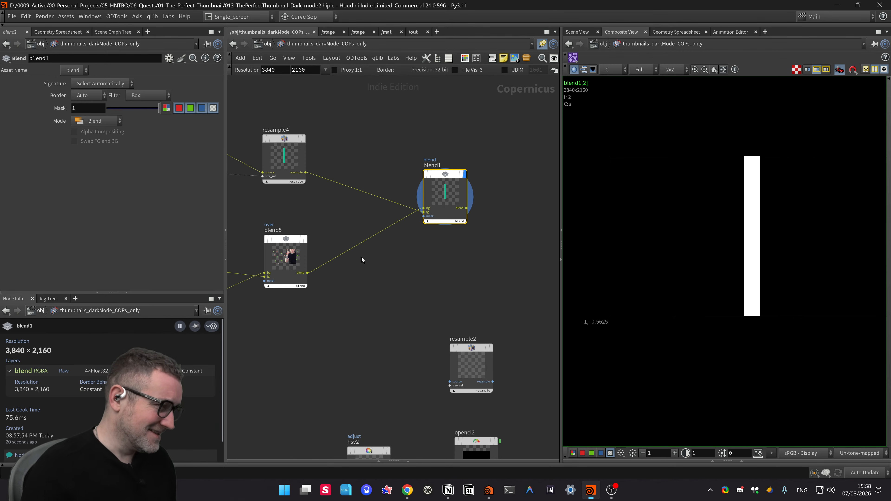
Step: Set blend1's Mode to Over and show the full colour channels instead of alpha in the composite view
click(92, 120)
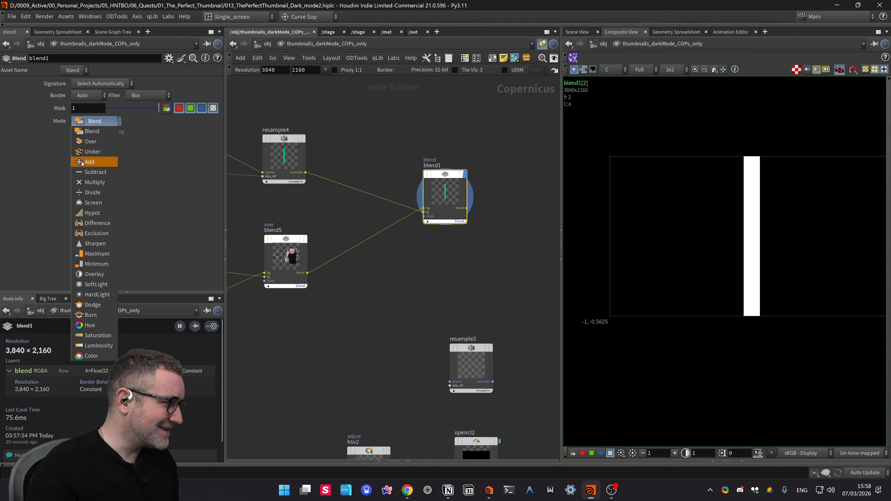
click(92, 143)
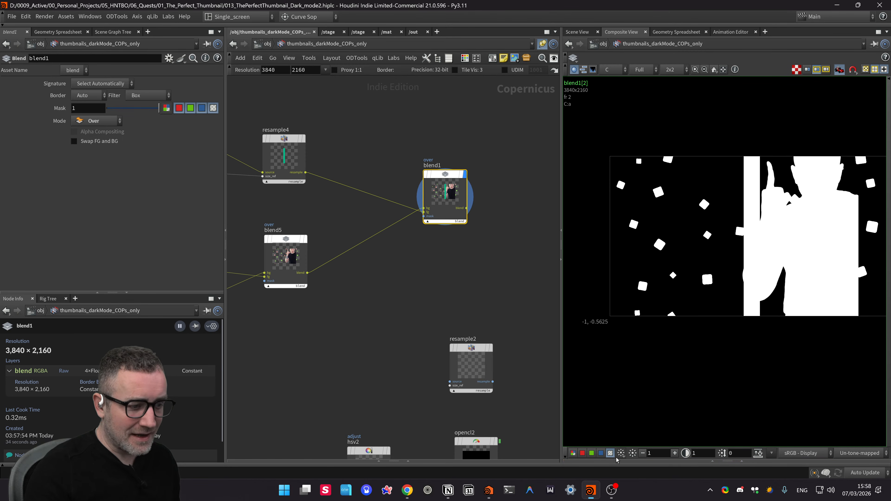
click(573, 453)
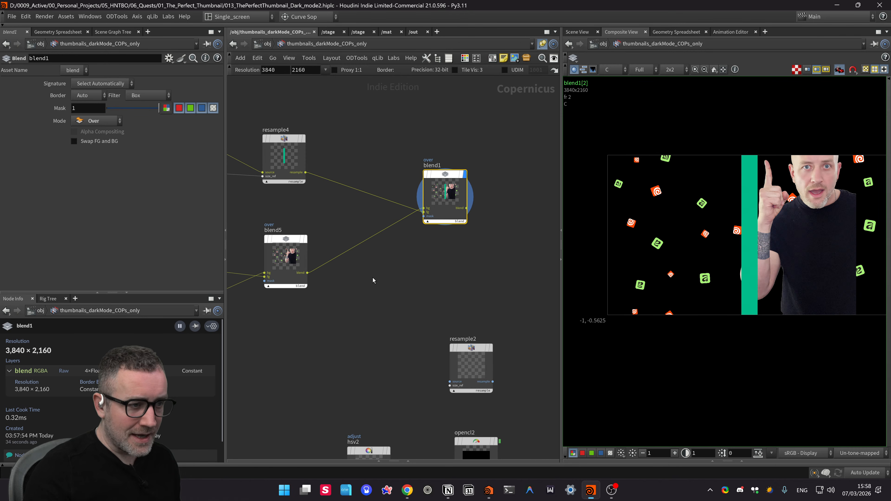
Step: Compare the node info of blend5 and blend1 with the network's resolution setting
middle_drag(336, 223, 338, 223)
click(289, 260)
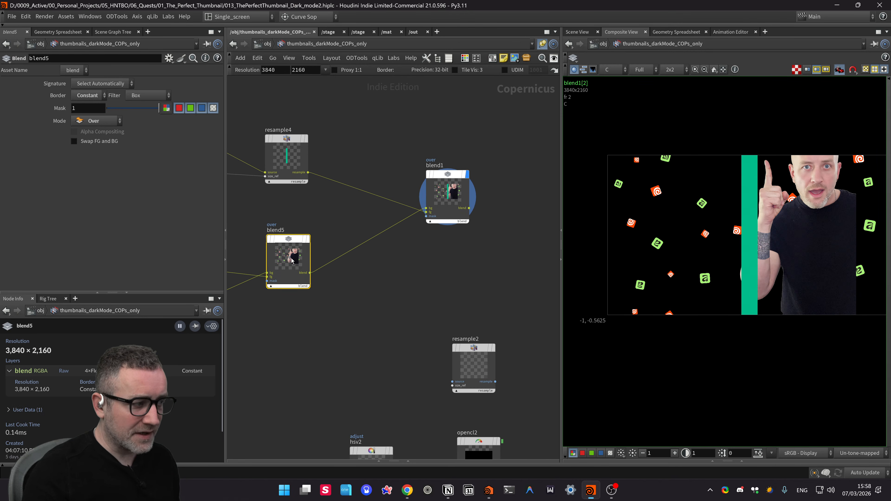
middle_drag(340, 272, 400, 257)
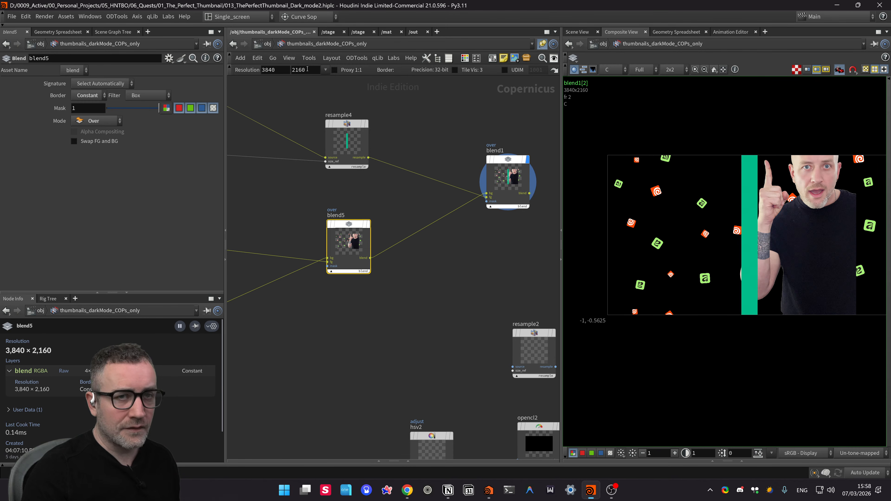
middle_drag(450, 281, 409, 280)
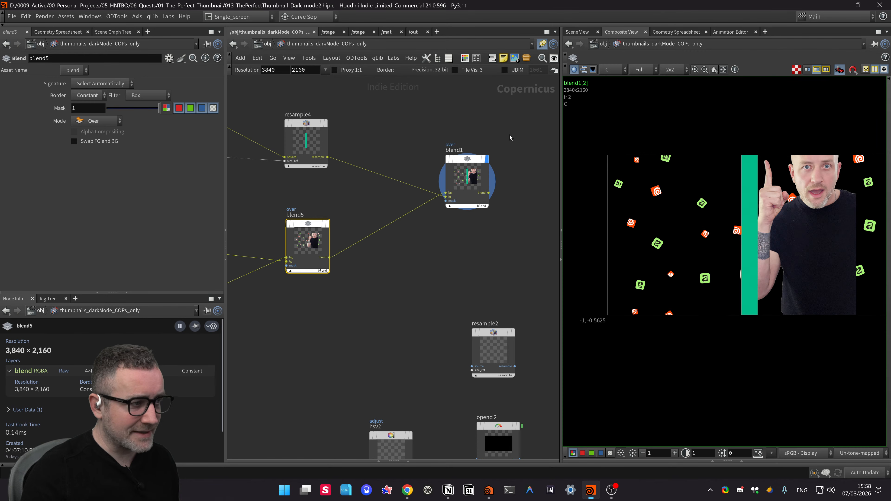
drag(525, 132, 421, 237)
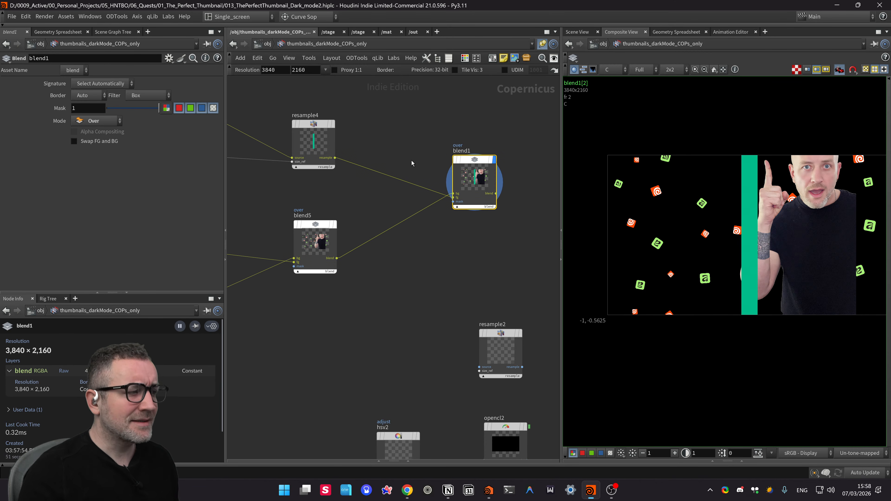
Step: Insert a Transform 2D node on the wire between resample4 and blend1
key(Tab)
text(tr)
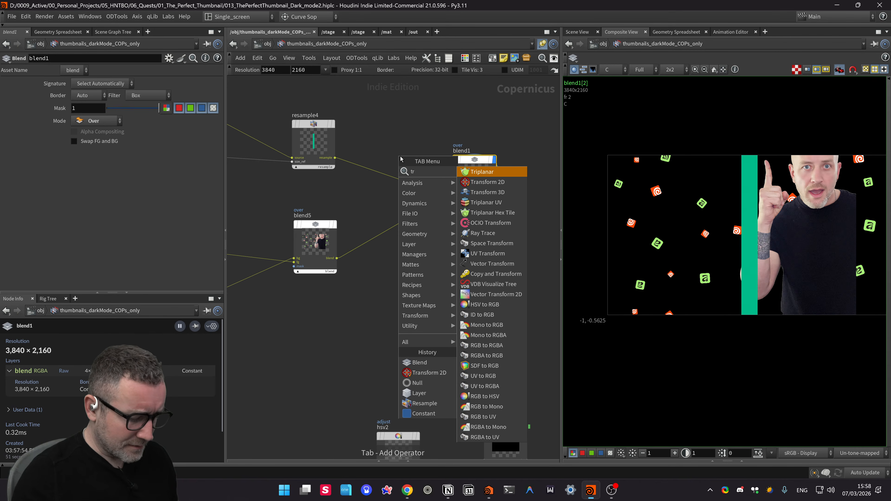
text(ans)
key(Return)
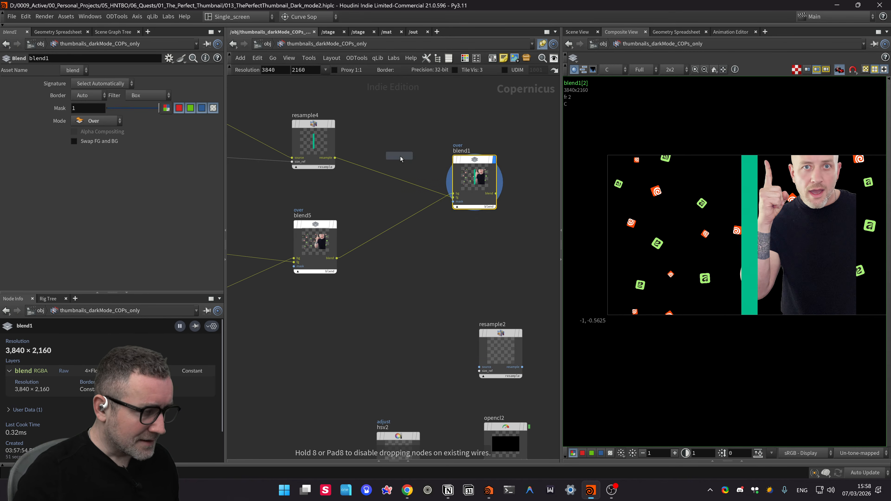
drag(400, 156, 394, 140)
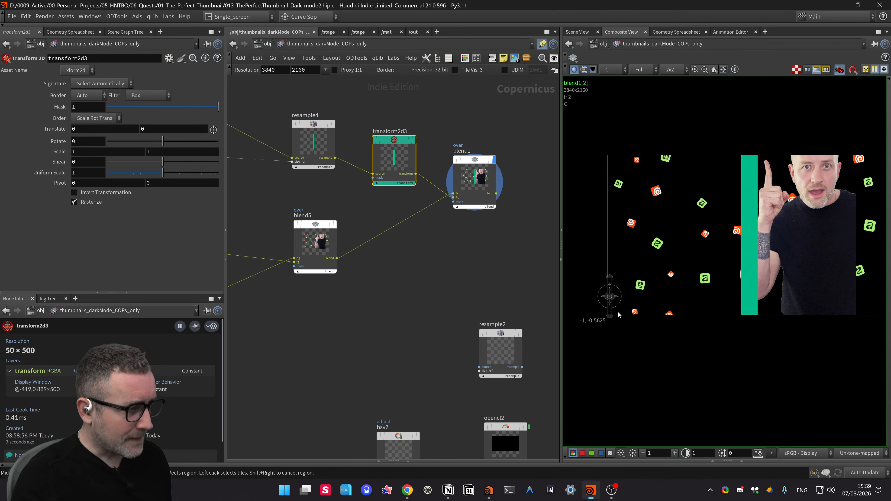
Step: Set the composite view so its image follows the display flag while handles follow the selection, and check it by selecting blend1 and transform2d3
scroll(619, 314, up, 1)
scroll(610, 303, up, 2)
scroll(629, 304, down, 2)
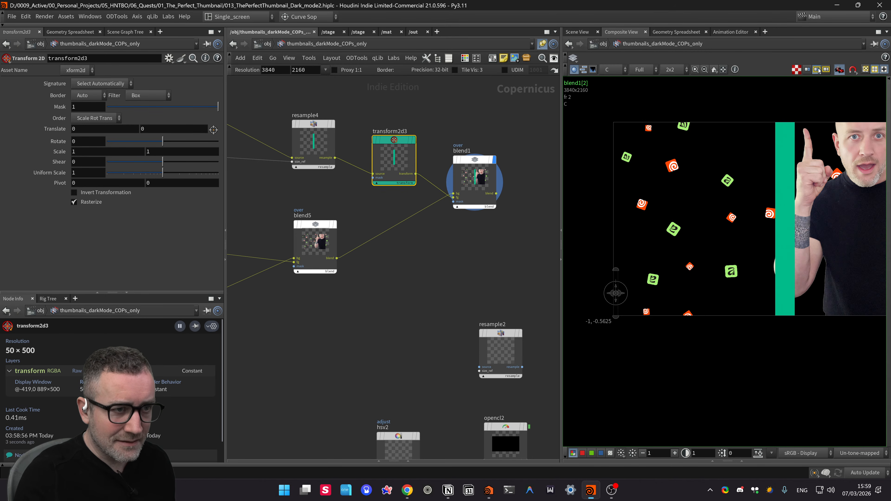
click(808, 69)
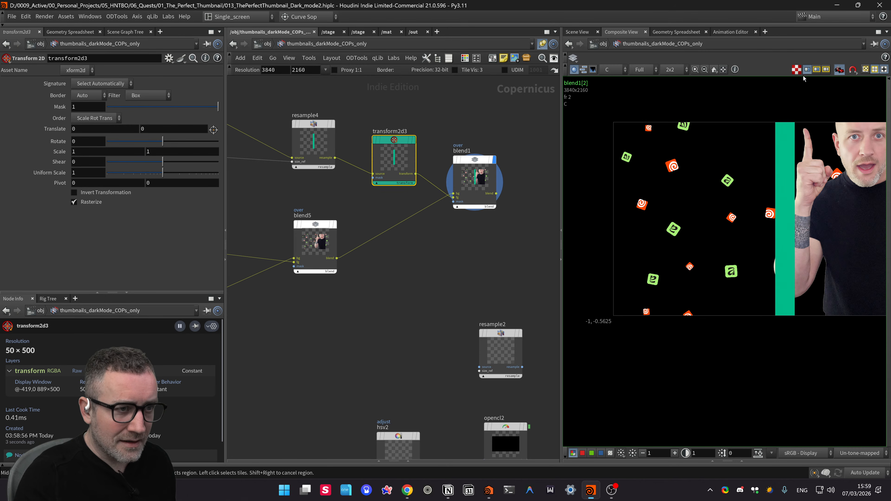
click(815, 70)
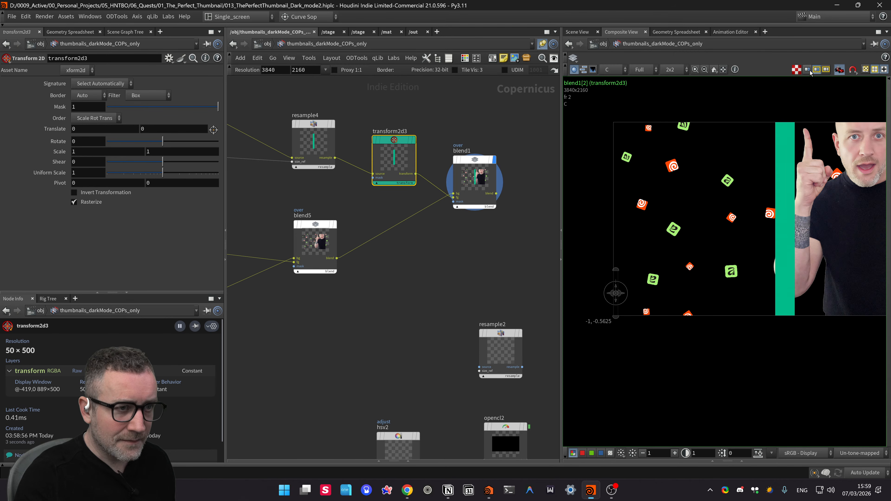
click(807, 70)
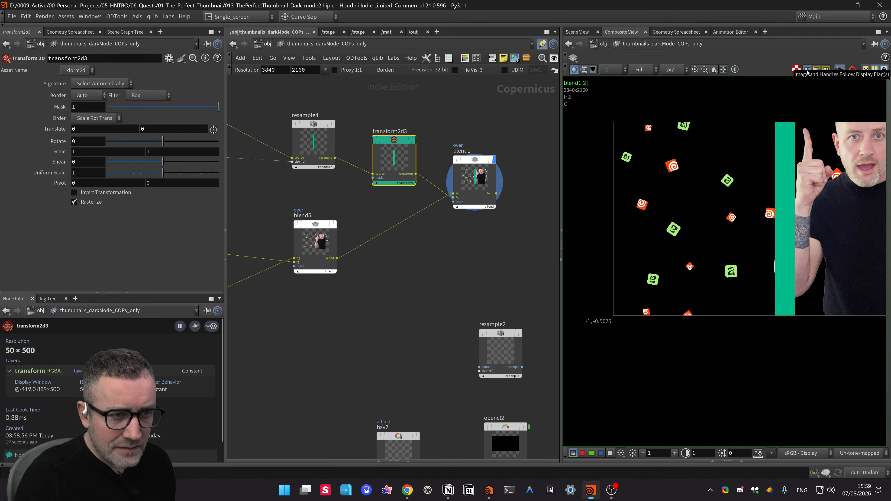
click(817, 70)
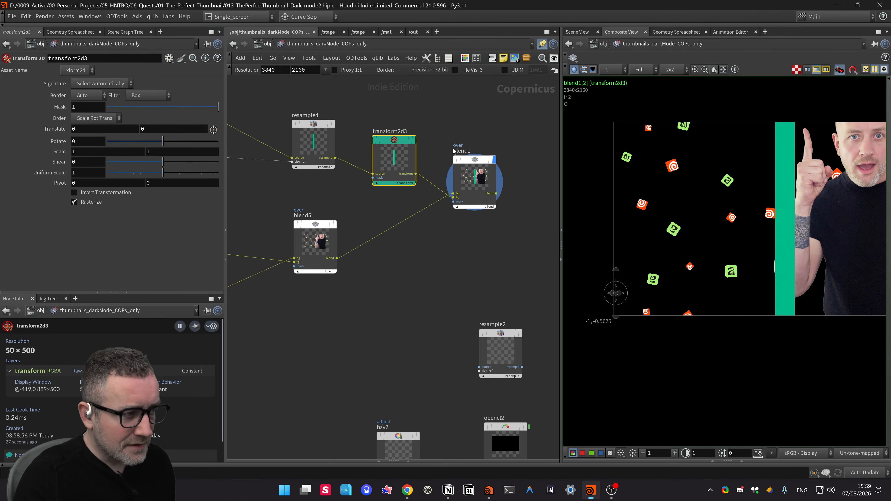
click(473, 200)
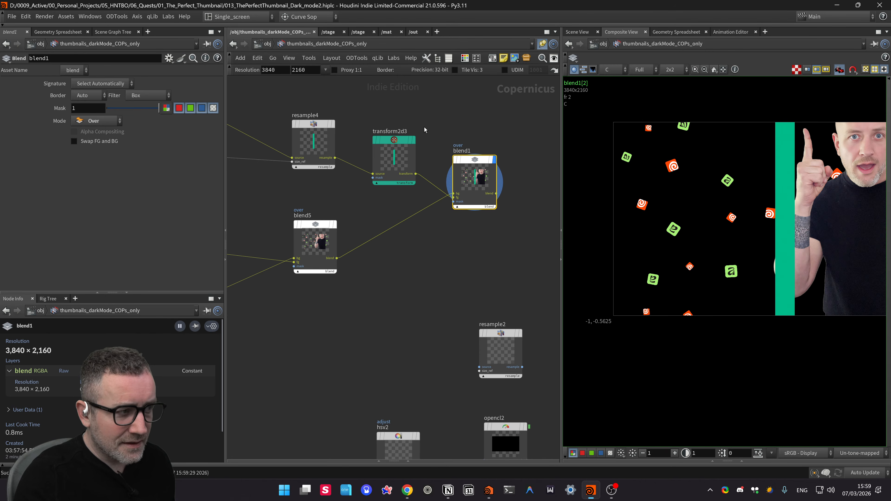
click(394, 160)
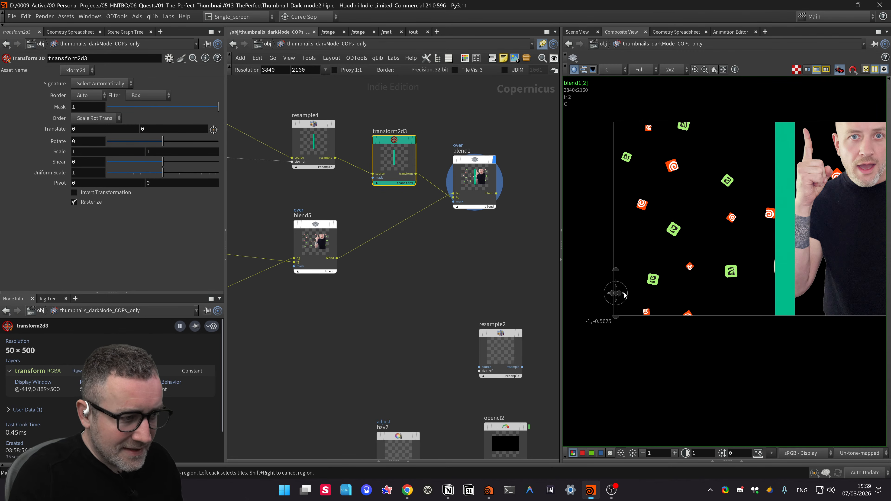
Step: Try to stretch transform2d3 horizontally with its viewport handle and undo the changes
drag(625, 298, 618, 297)
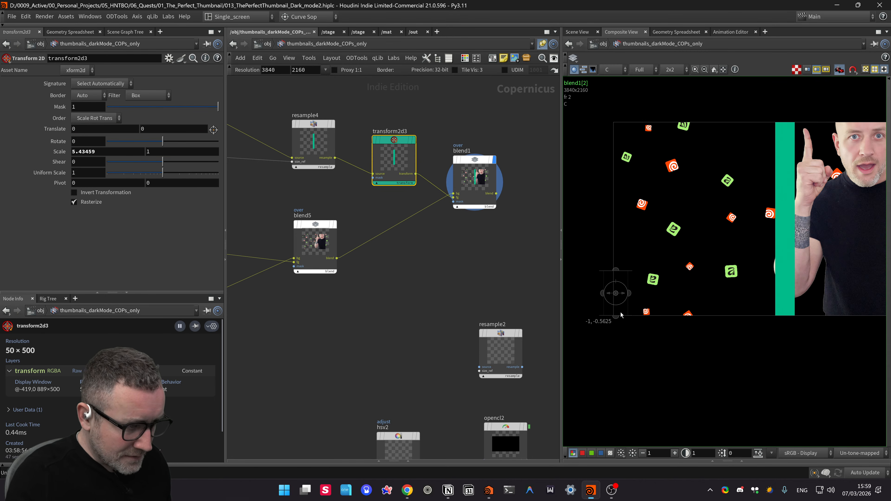
key(ctrl+z)
drag(614, 296, 614, 298)
key(ctrl+z)
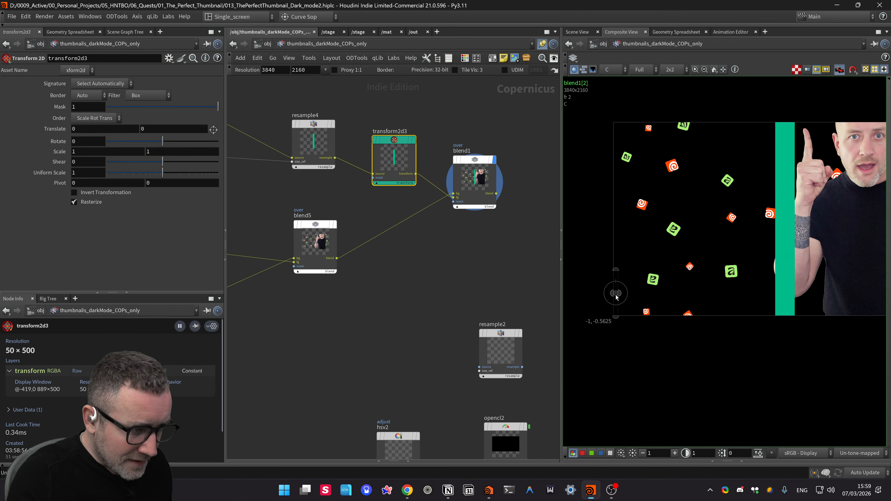
Step: Rotate transform2d3 by about -0.65 with its viewport handle and nudge the node between resample4 and blend1
scroll(618, 293, up, 2)
drag(621, 286, 625, 283)
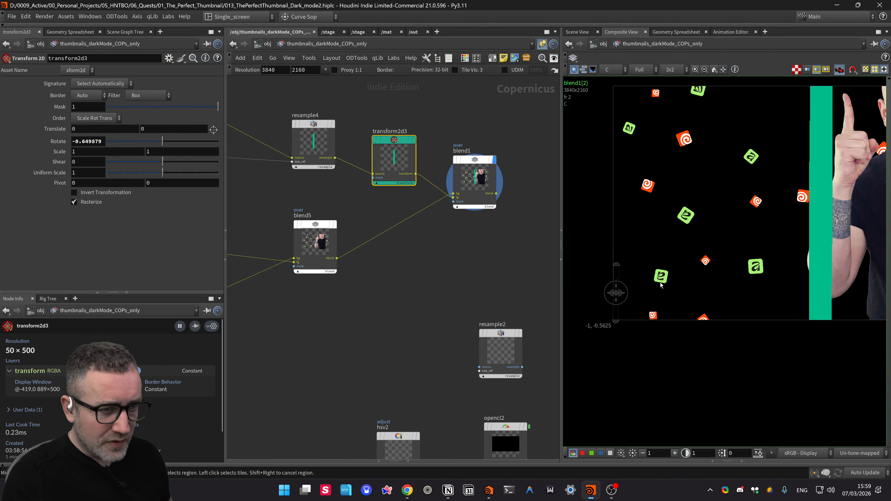
middle_drag(424, 264, 409, 293)
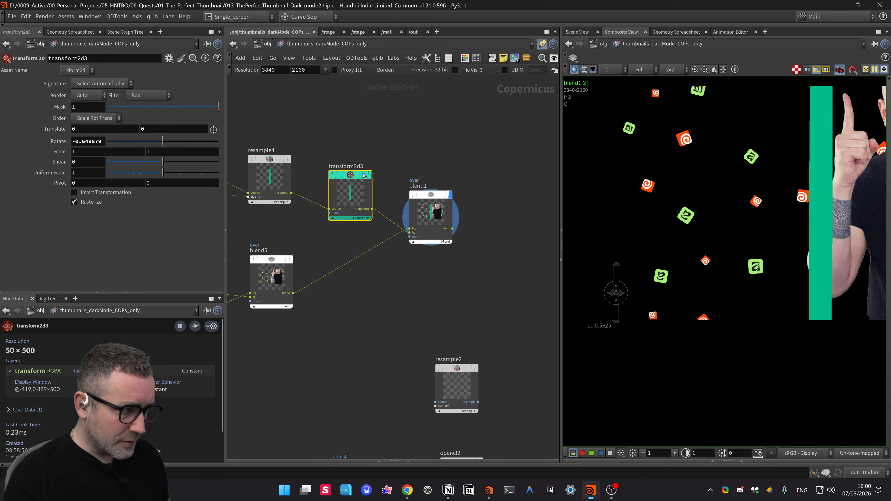
drag(350, 197, 344, 188)
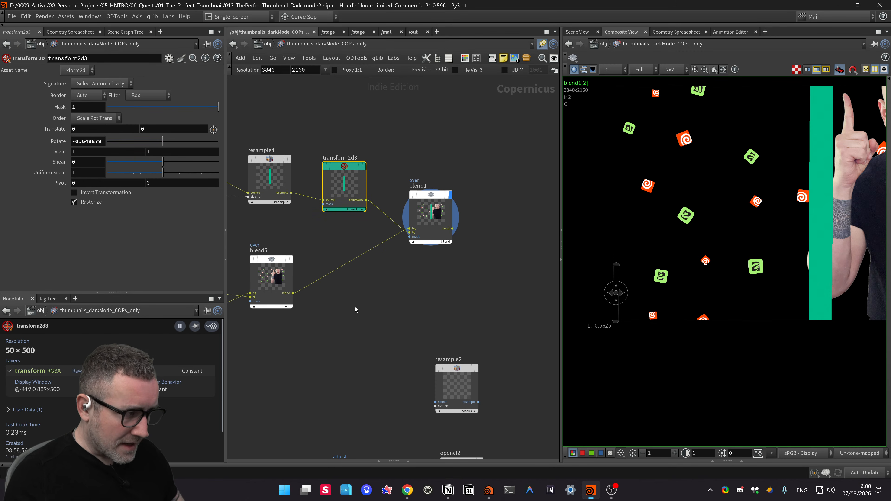
middle_drag(355, 307, 397, 302)
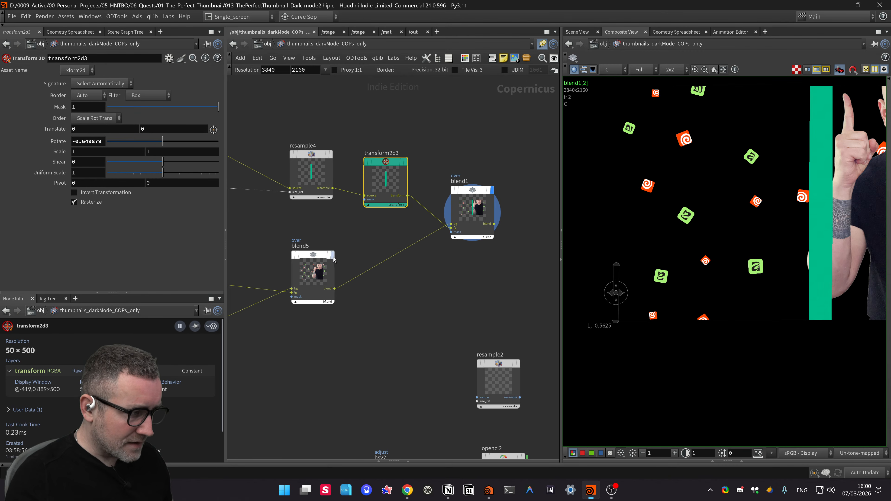
Step: Display blend5 and frame its whole image area in the composite view
click(336, 234)
middle_drag(337, 234, 325, 221)
scroll(736, 225, down, 2)
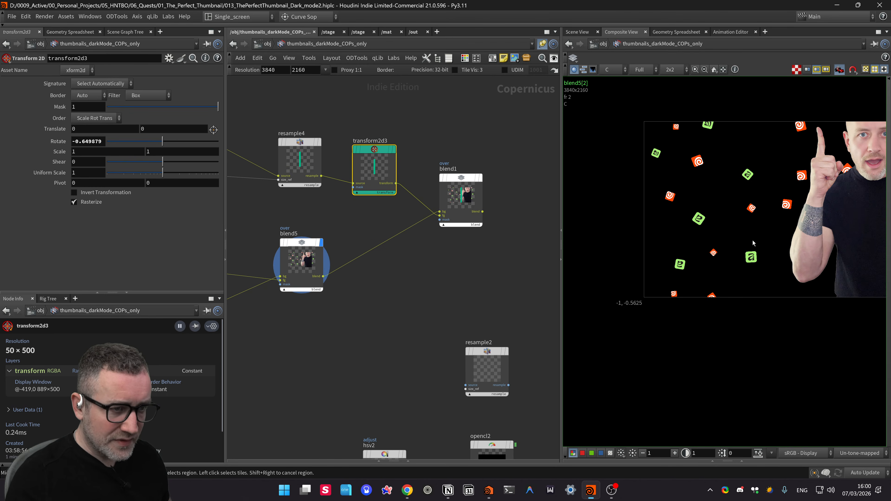
scroll(719, 257, down, 1)
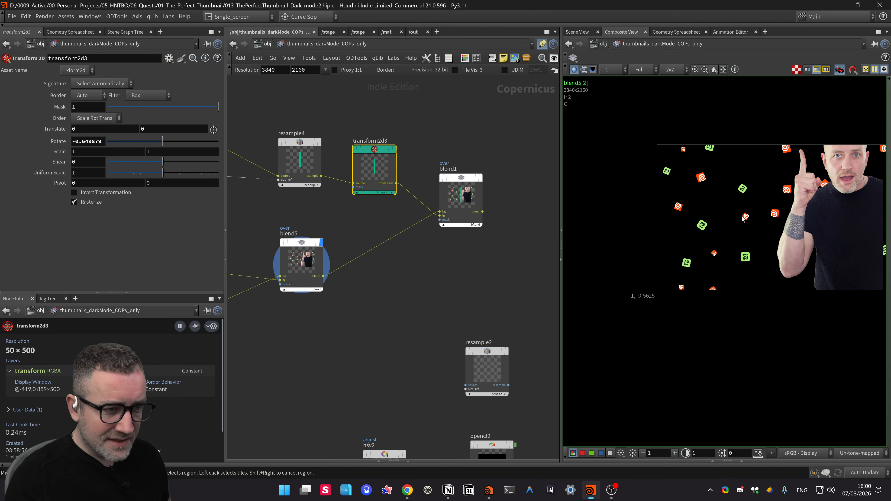
middle_drag(742, 218, 708, 218)
scroll(708, 218, down, 1)
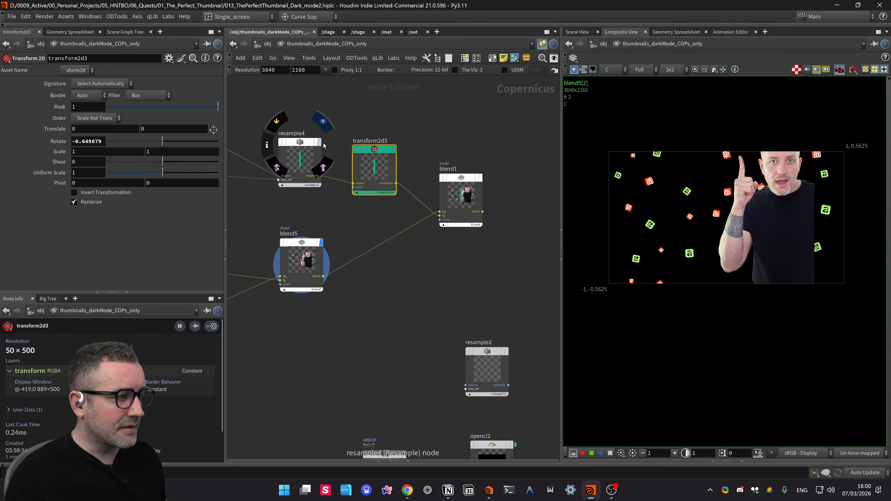
Step: Compare the outputs of resample4 and transform2d3 by displaying each one close up in the composite view
mouse_move(368, 148)
click(323, 129)
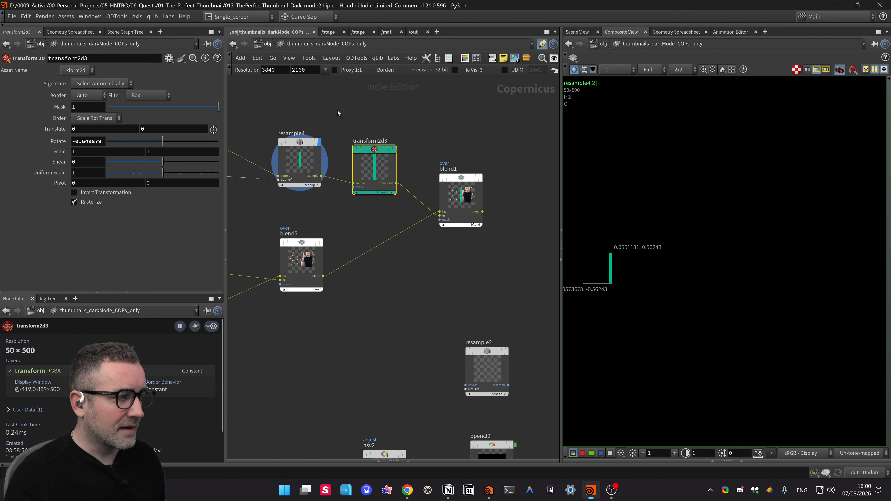
middle_drag(672, 262, 747, 237)
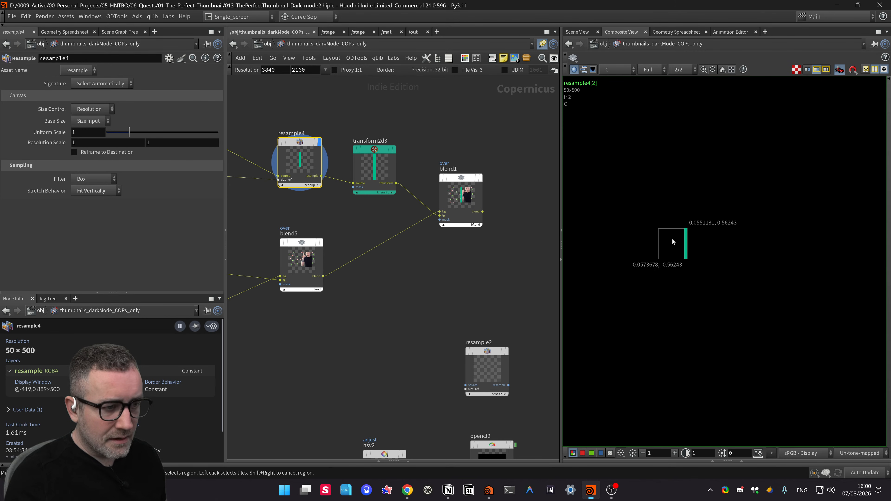
scroll(672, 239, up, 2)
mouse_move(398, 152)
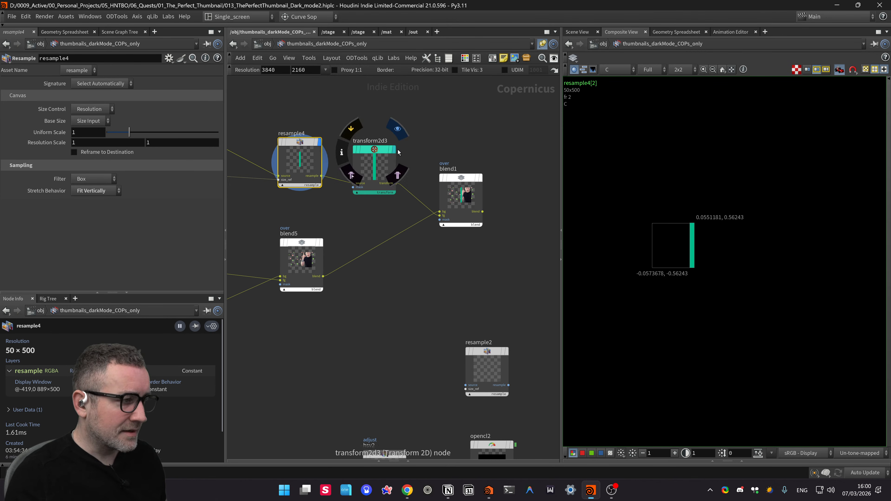
scroll(701, 241, up, 1)
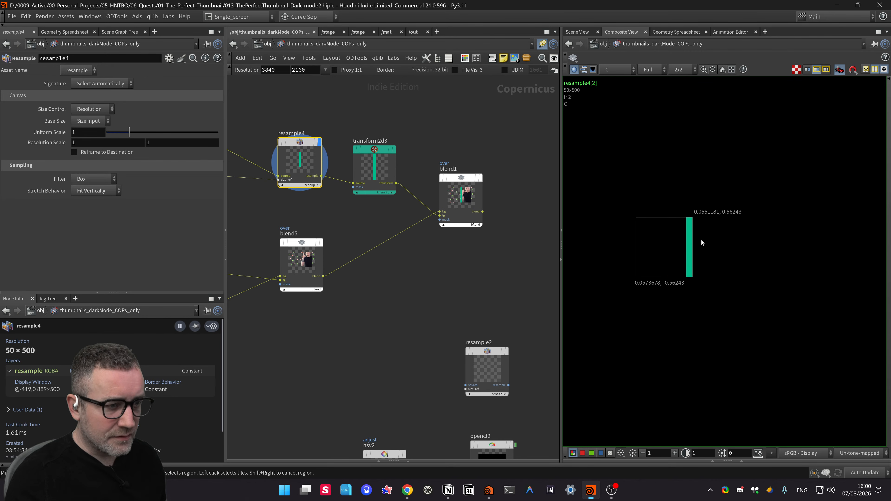
click(406, 146)
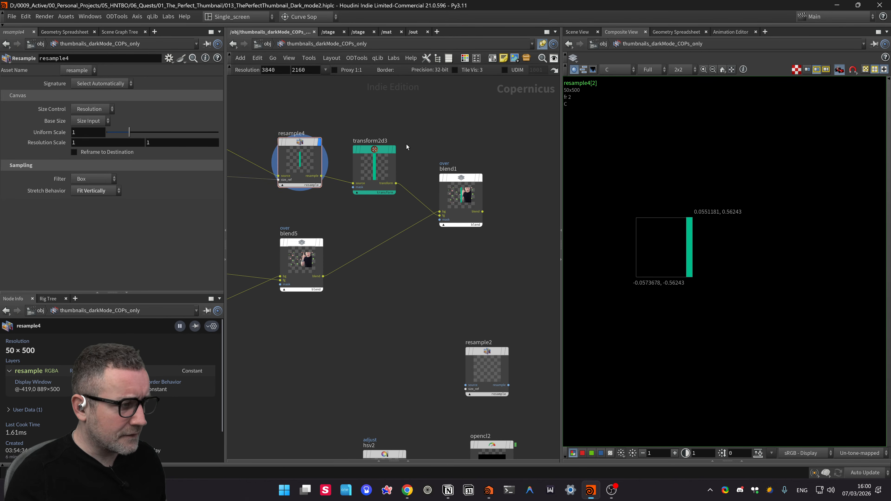
click(394, 150)
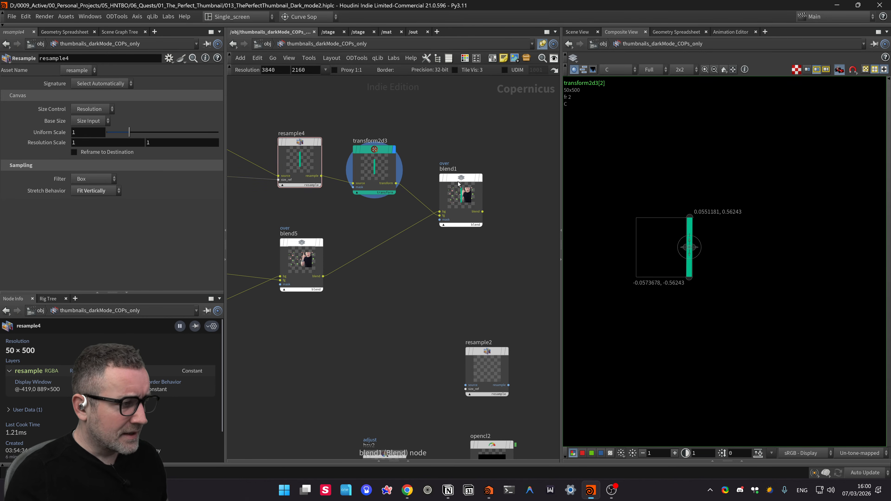
Step: Spread out blend1, transform2d3 and resample4 in the network to leave space in front of blend1
drag(457, 182, 506, 193)
middle_drag(459, 195, 457, 182)
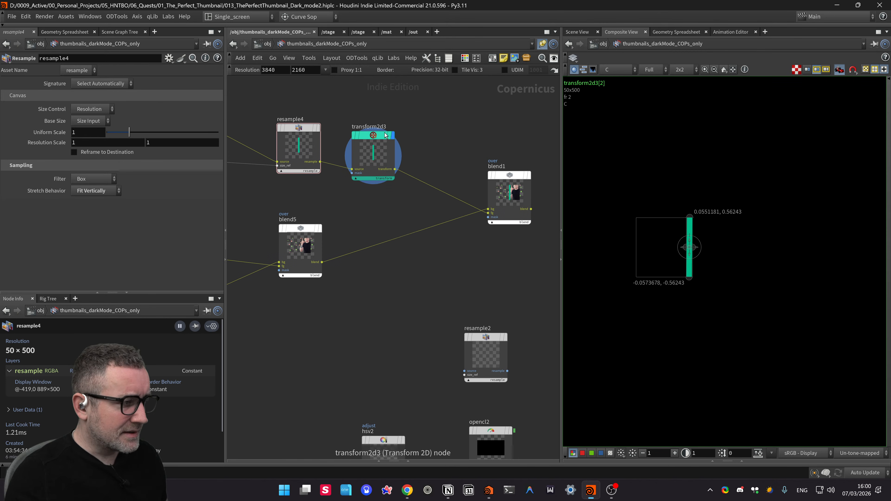
drag(385, 146, 406, 123)
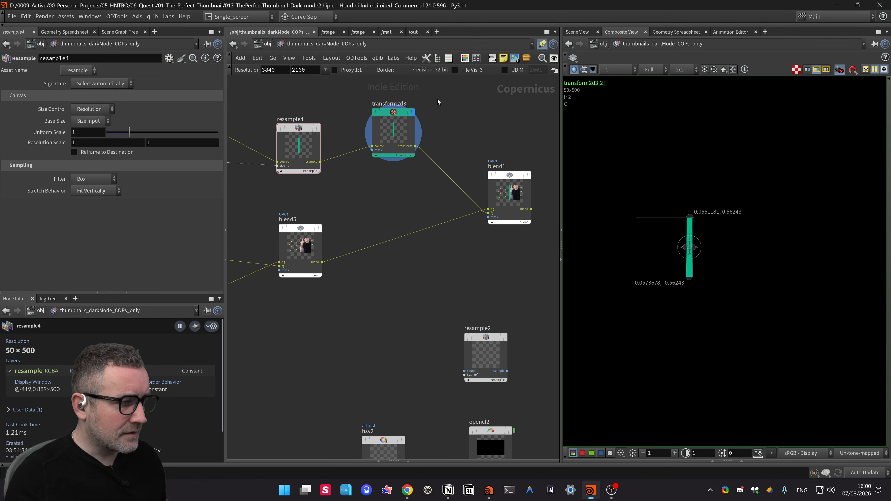
click(405, 123)
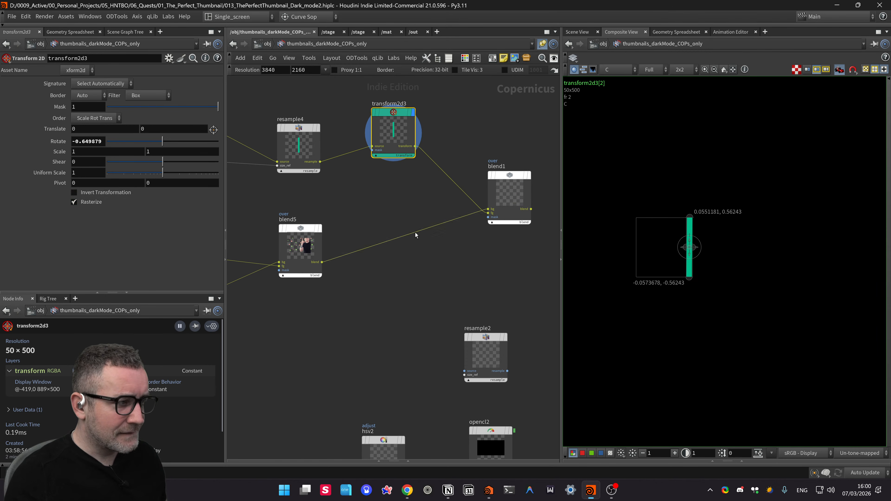
middle_drag(423, 206, 410, 274)
drag(299, 236, 276, 184)
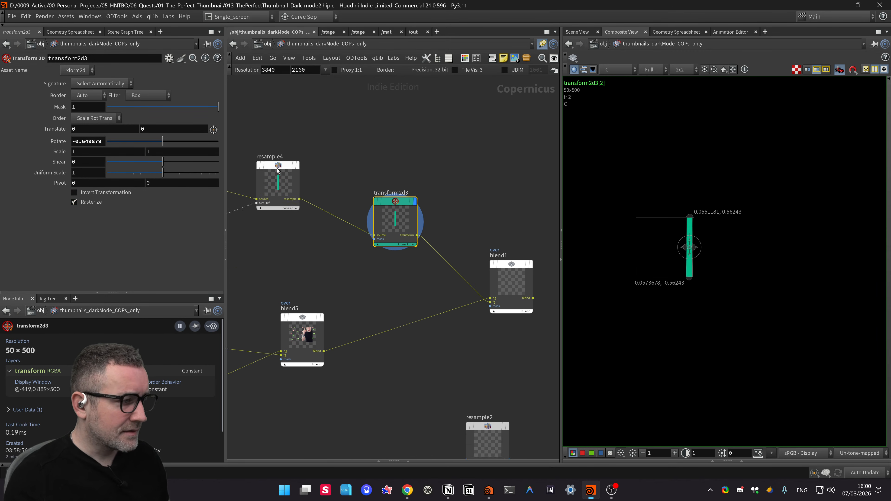
drag(395, 201, 369, 151)
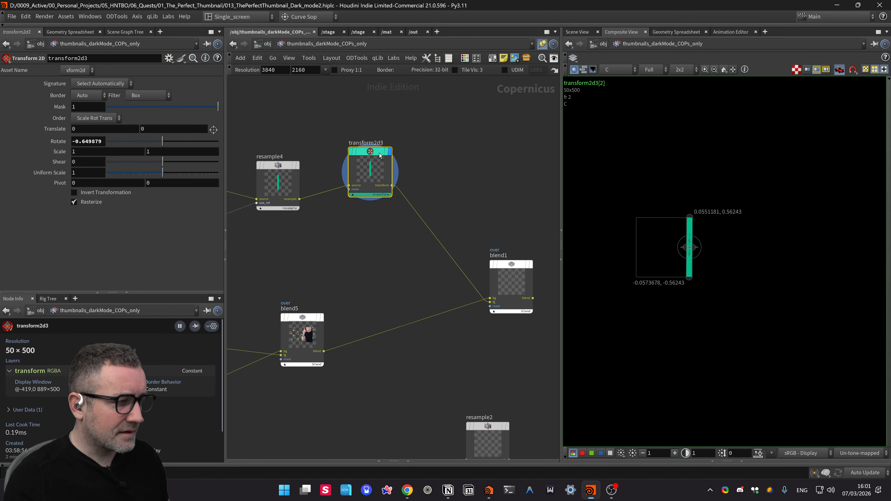
key(Tab)
text(blend)
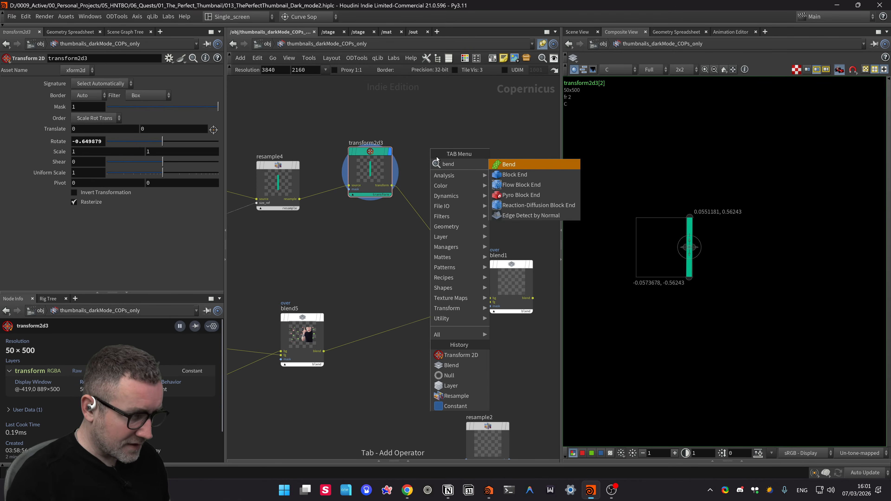
key(Return)
click(436, 157)
Step: Insert a Blend node on the wire between transform2d3 and blend1
key(Tab)
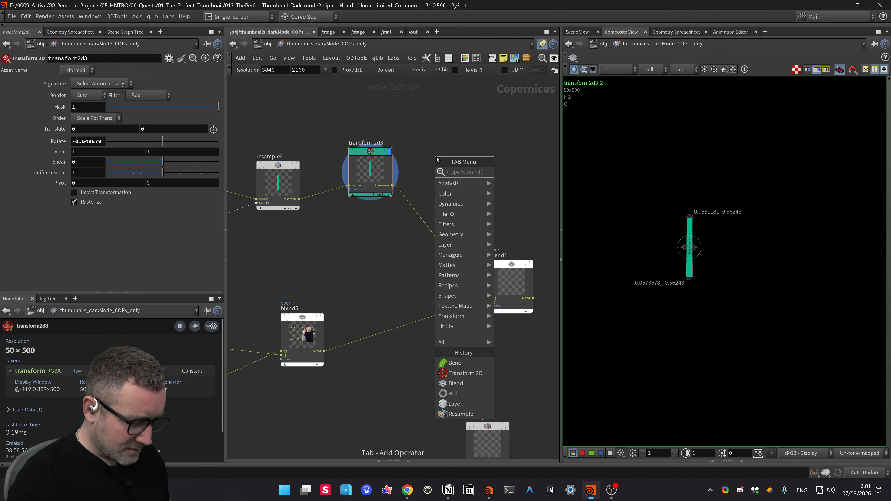
text(blend)
key(Return)
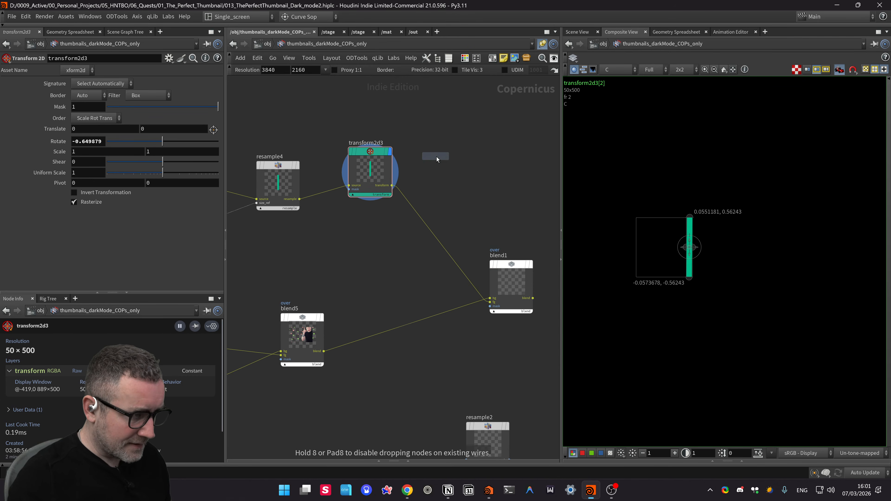
click(436, 157)
drag(436, 157, 452, 180)
middle_drag(498, 205, 489, 188)
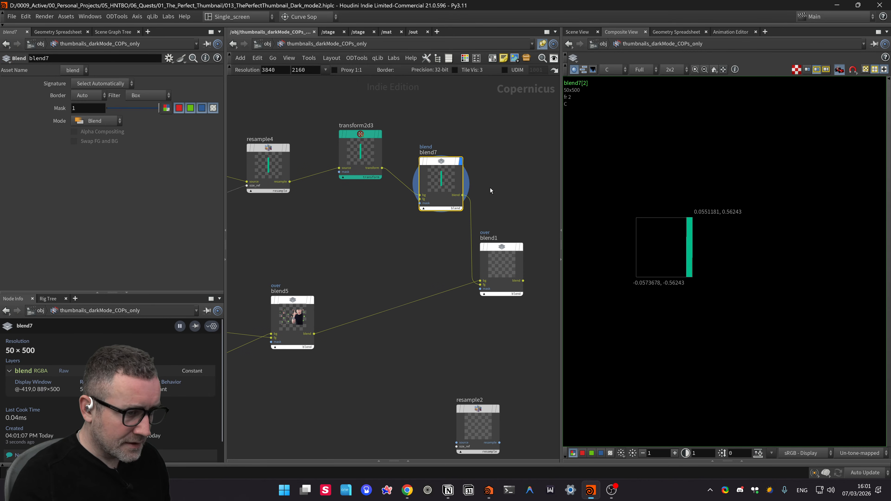
click(387, 231)
middle_drag(387, 231, 361, 219)
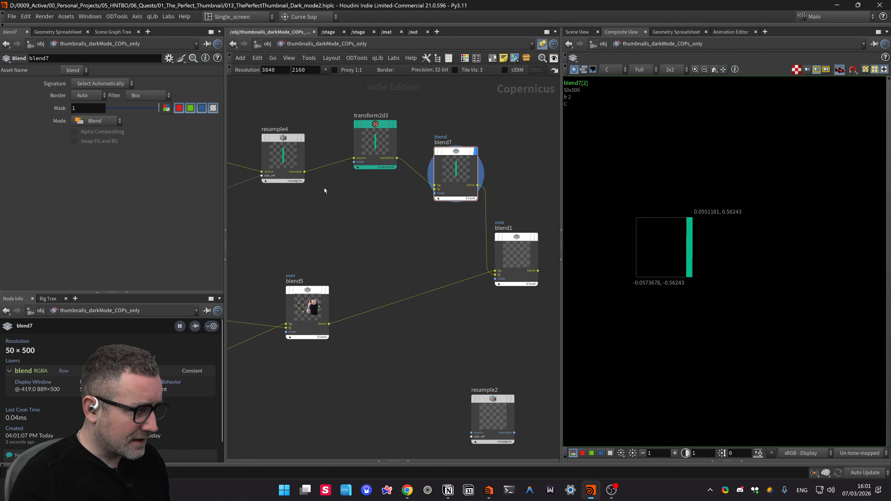
mouse_move(304, 172)
mouse_down()
mouse_move(435, 194)
mouse_move(398, 189)
mouse_up()
click(456, 167)
key(y)
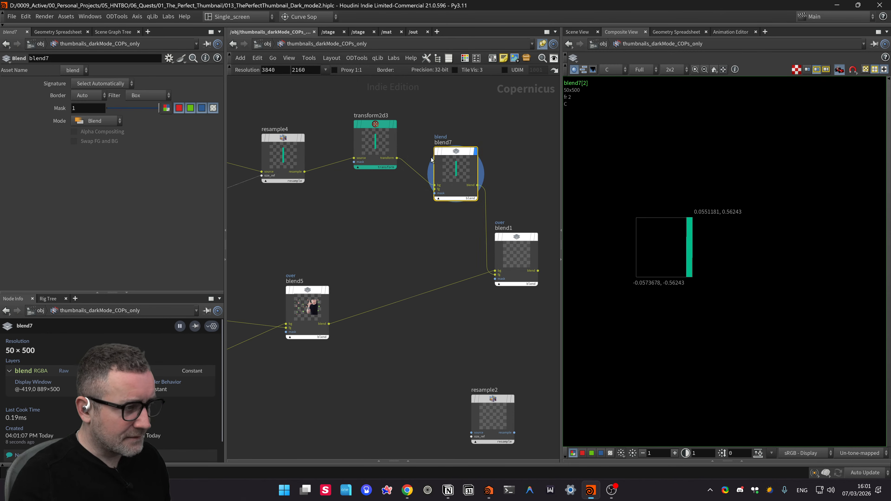
Step: Display transform2d1 and centre its whole image area in the composite view
middle_drag(375, 264, 370, 373)
scroll(397, 344, down, 1)
middle_drag(245, 354, 498, 201)
scroll(388, 208, up, 4)
click(492, 162)
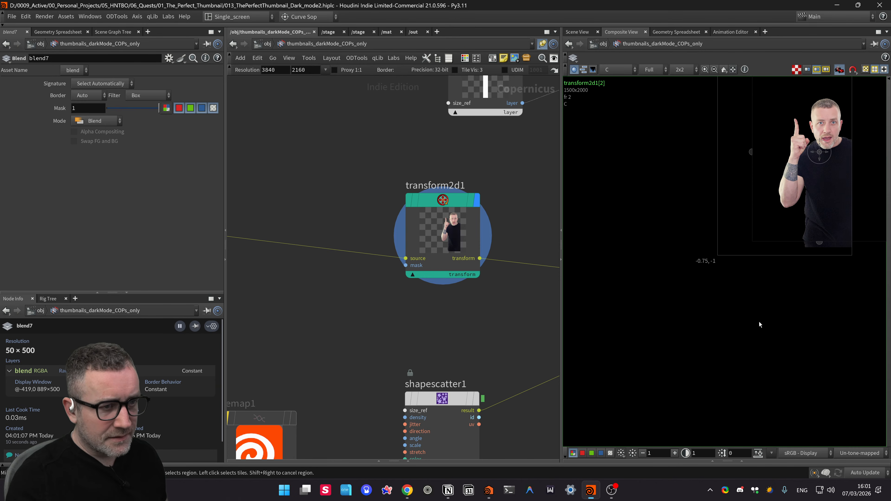
middle_drag(745, 235, 663, 300)
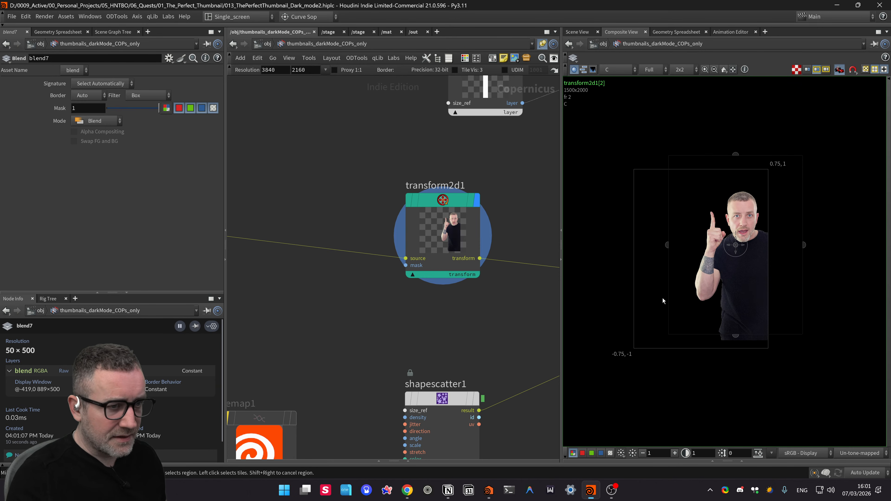
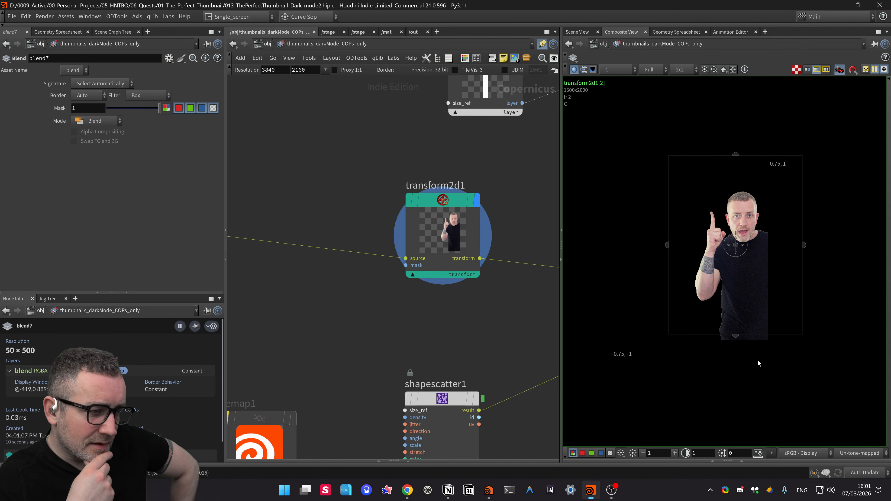
Step: Display blend5 in the composite view and examine its image across the full width
middle_drag(545, 334, 320, 299)
scroll(320, 299, down, 3)
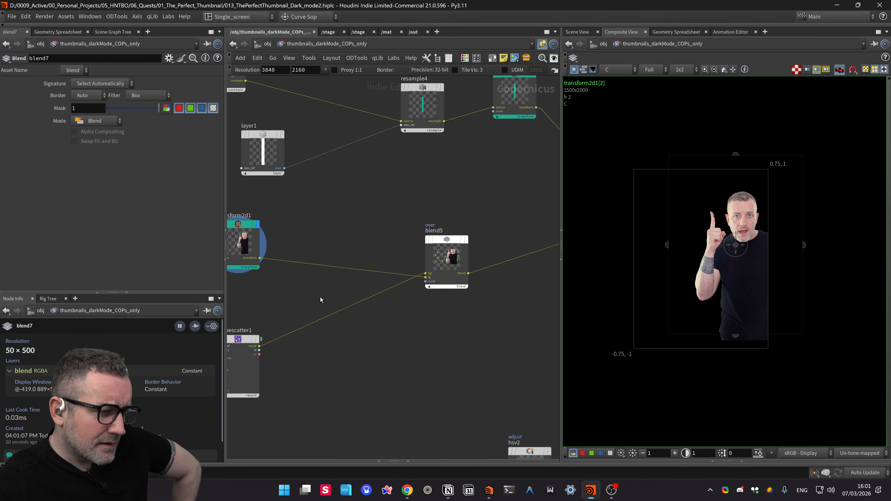
mouse_move(466, 247)
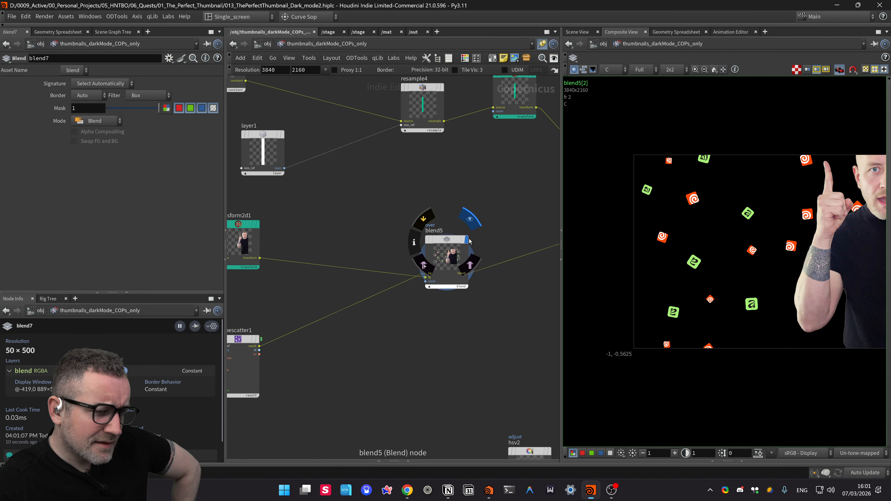
scroll(463, 316, down, 3)
mouse_move(722, 372)
middle_down()
mouse_move(672, 371)
mouse_move(723, 362)
middle_up()
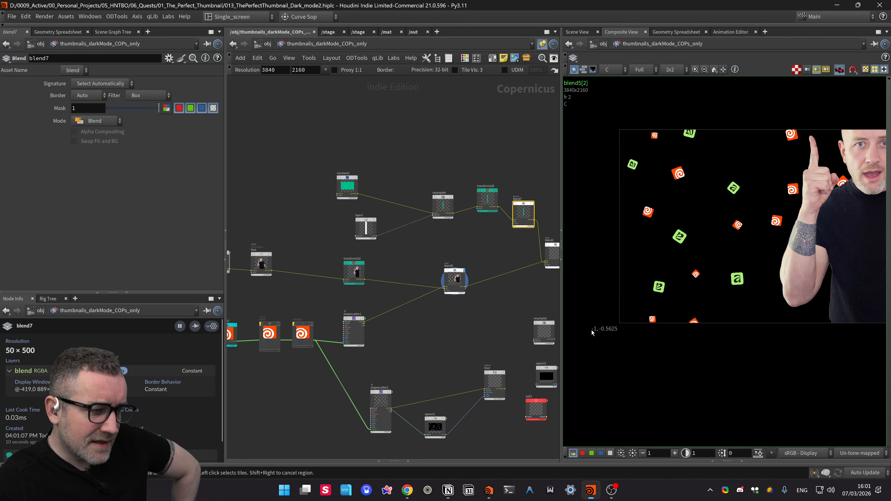
middle_drag(619, 336, 563, 390)
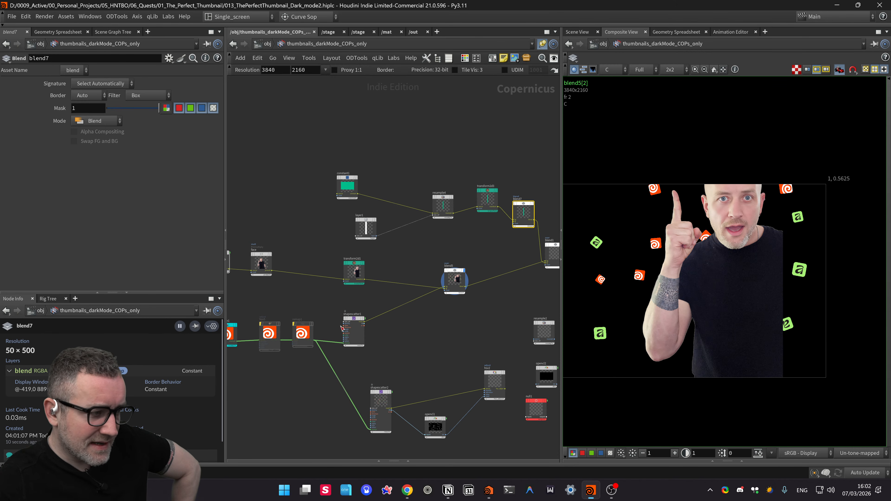
Step: Display transform2d1 again and bring its whole image area into the composite view
scroll(363, 267, up, 3)
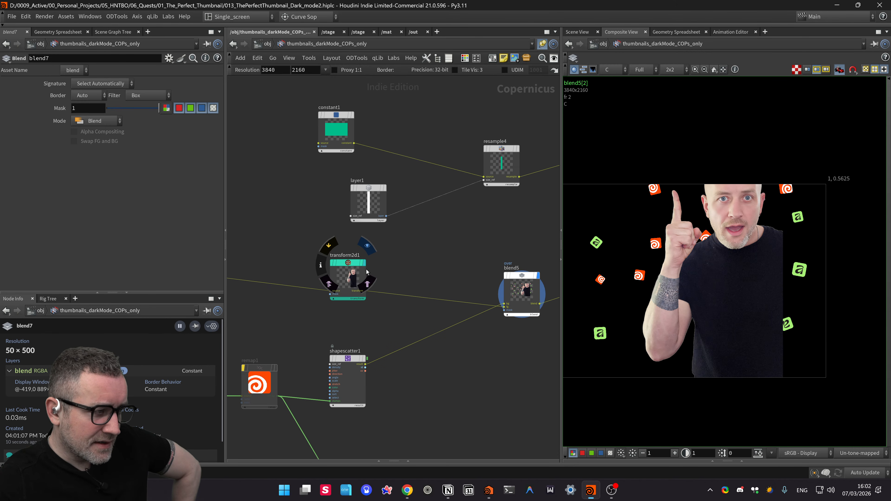
click(363, 264)
middle_drag(777, 304, 868, 265)
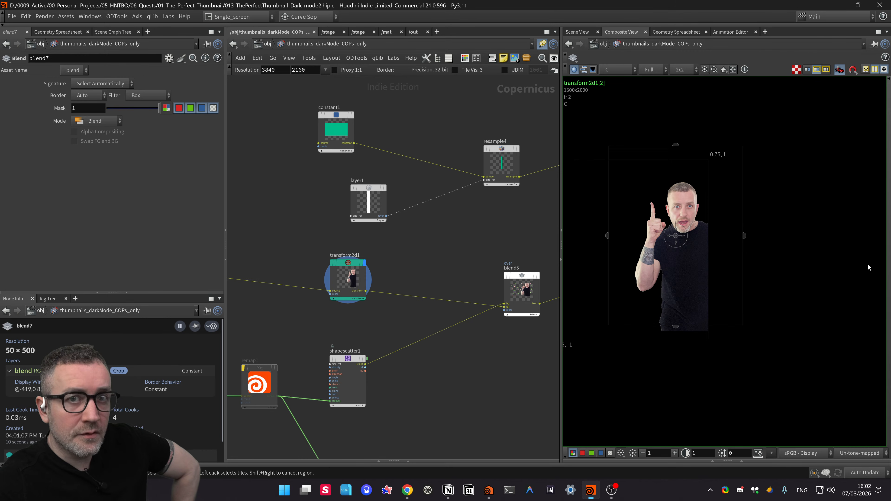
middle_drag(731, 293, 770, 283)
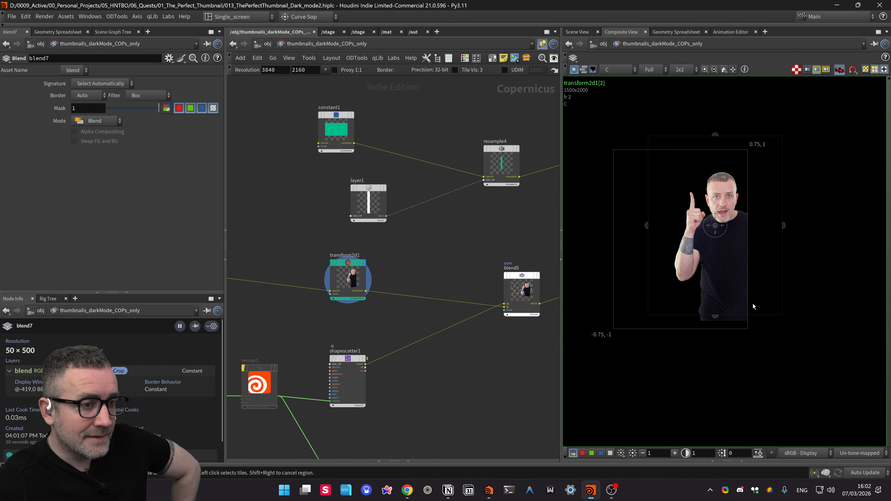
Step: Compare the outputs of blend7 and blend1 by displaying each in the composite view, ending on blend1
middle_drag(428, 246, 300, 273)
middle_drag(473, 143, 392, 142)
mouse_move(433, 196)
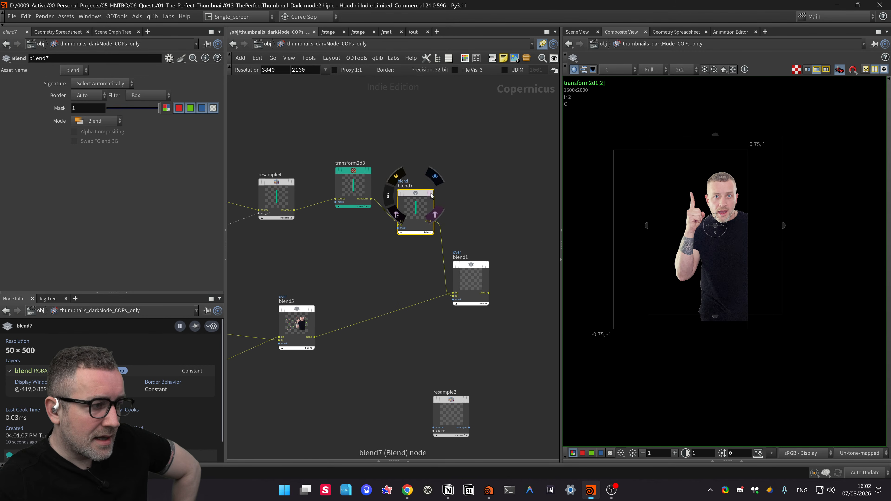
click(435, 176)
middle_drag(496, 271, 478, 241)
mouse_move(468, 233)
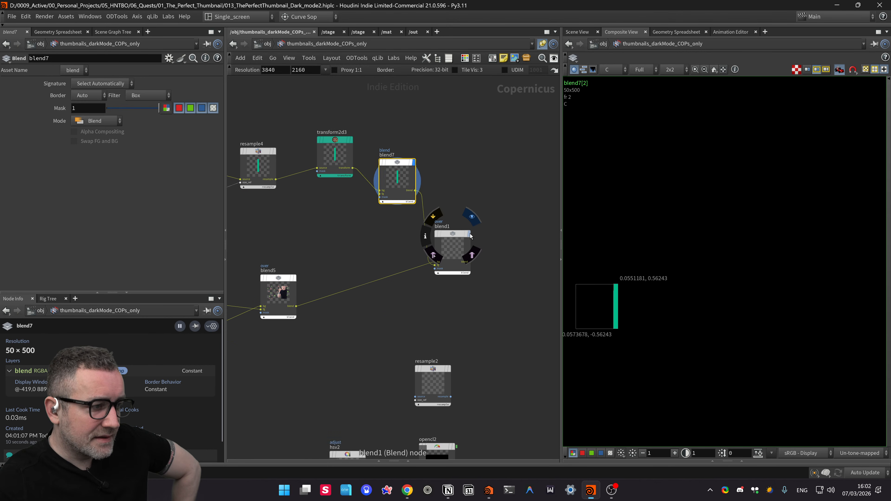
click(470, 217)
click(488, 287)
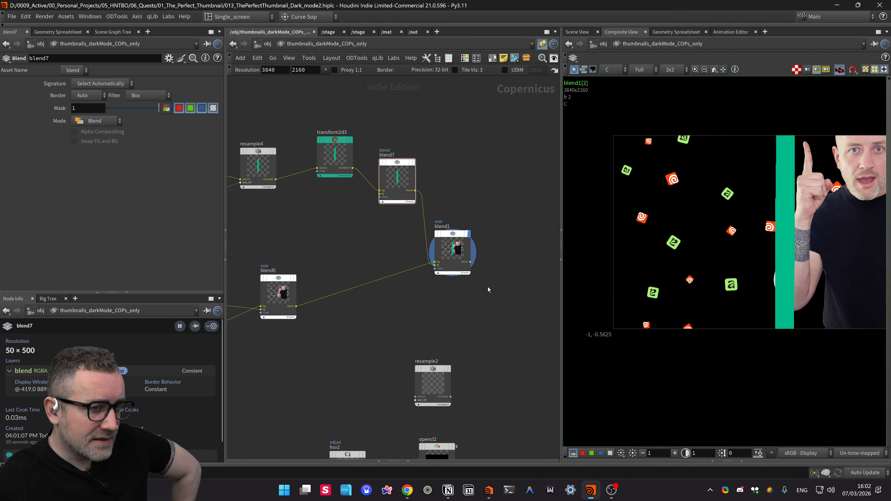
Step: Delete the blend7 node between transform2d3 and blend1
click(405, 202)
key(Tab)
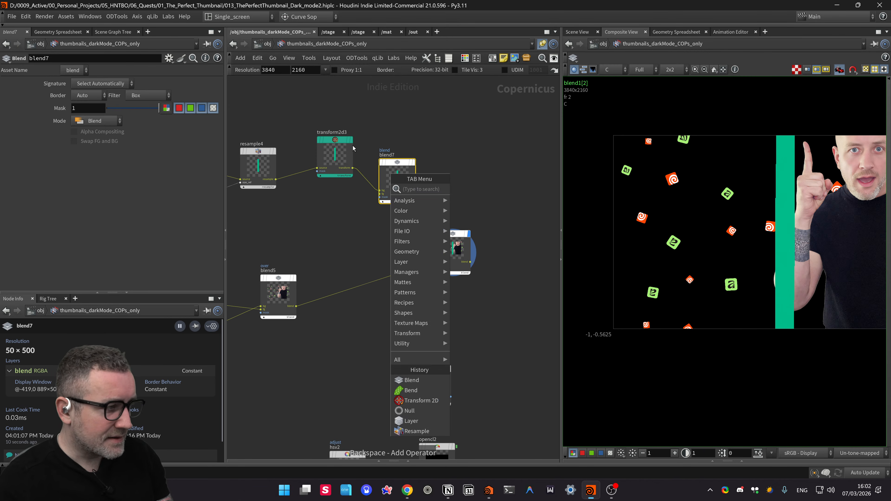
key(Escape)
key(Tab)
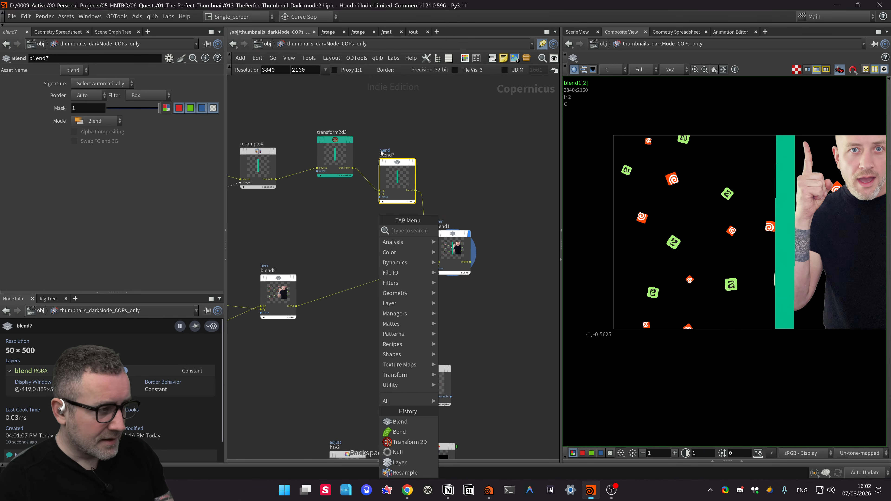
key(Escape)
key(Delete)
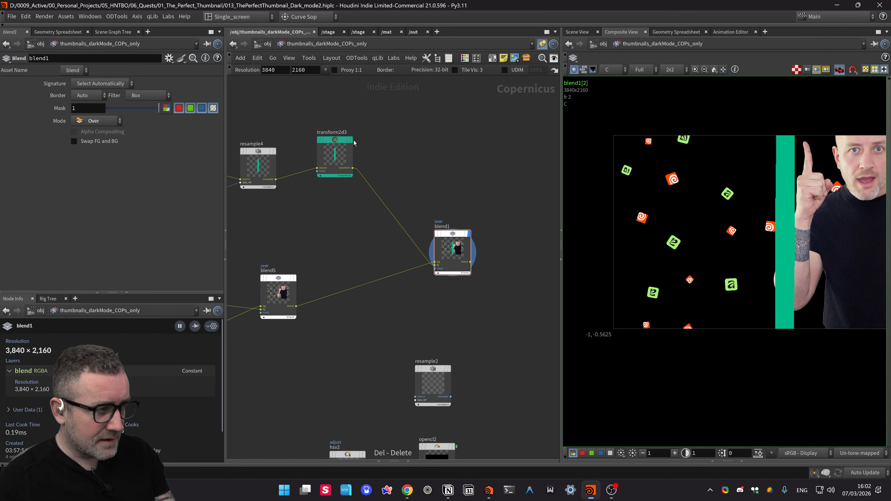
Step: Reset the rotation of transform2d3 to 0 and save the scene
click(333, 154)
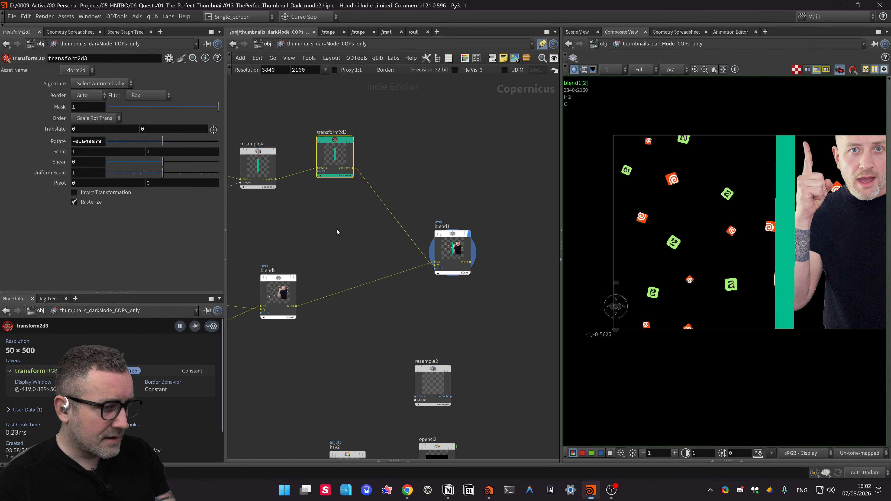
double_click(102, 141)
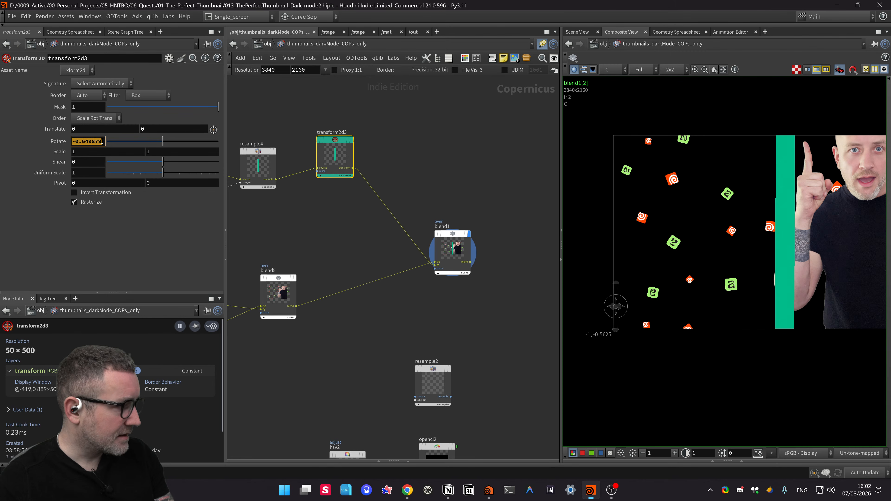
text(0)
key(Return)
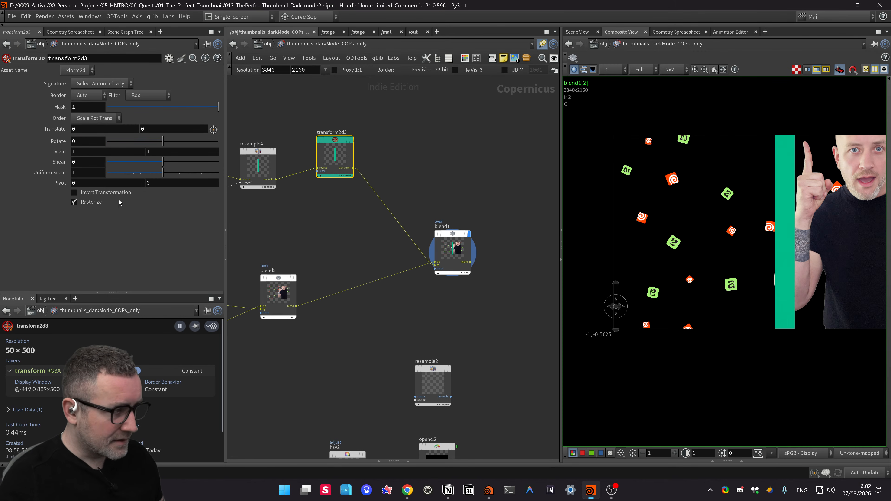
click(337, 226)
click(447, 227)
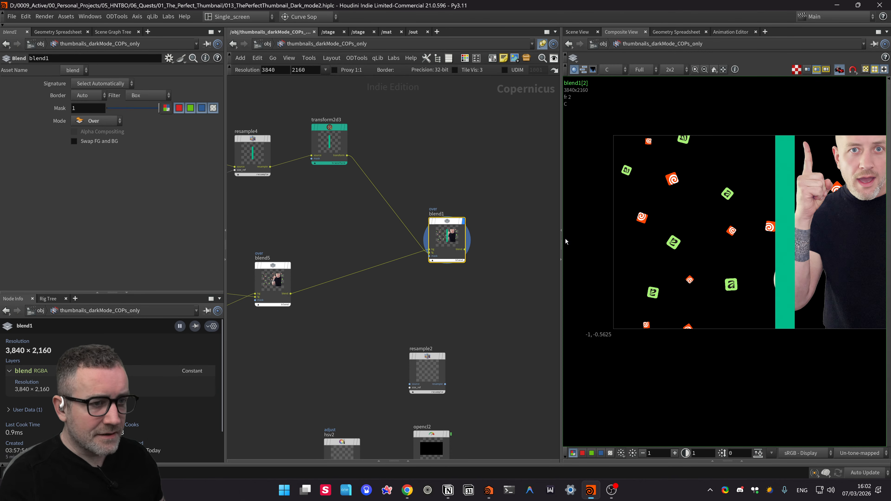
key(ctrl+s)
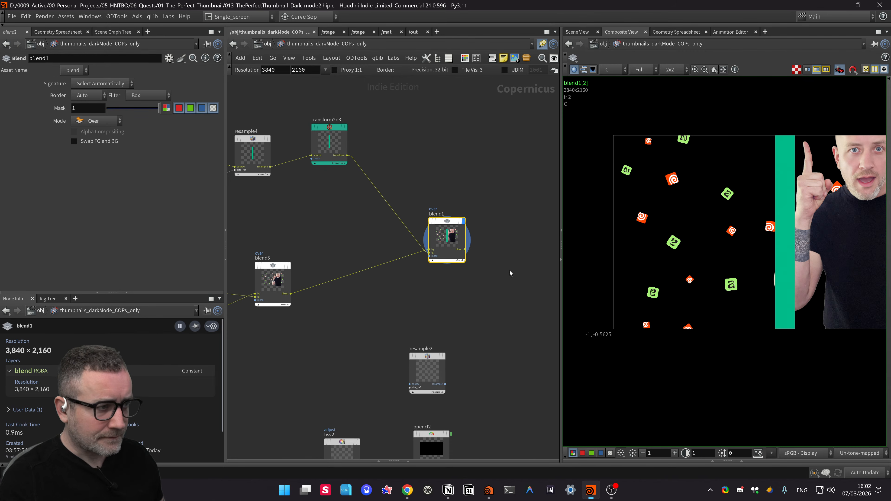
Step: Rearrange blend1 and transform2d3 in the network so blend1 sits just after and slightly below transform2d3
drag(447, 223, 478, 162)
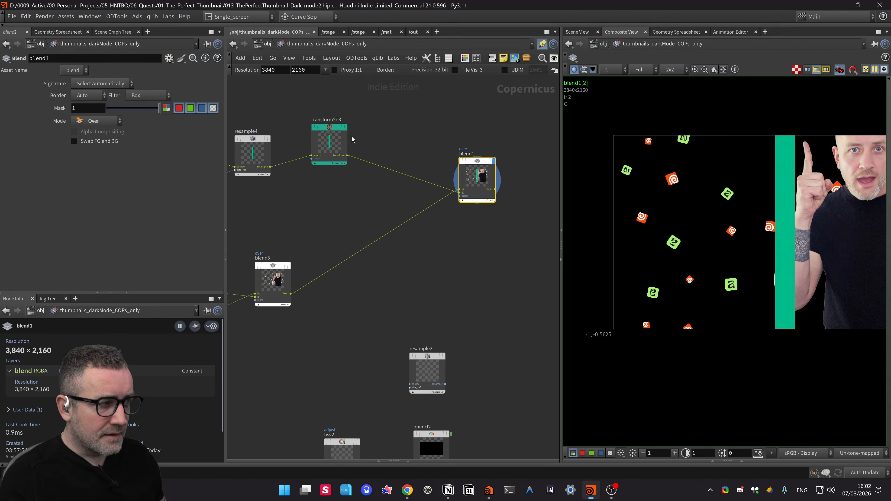
drag(385, 103, 323, 174)
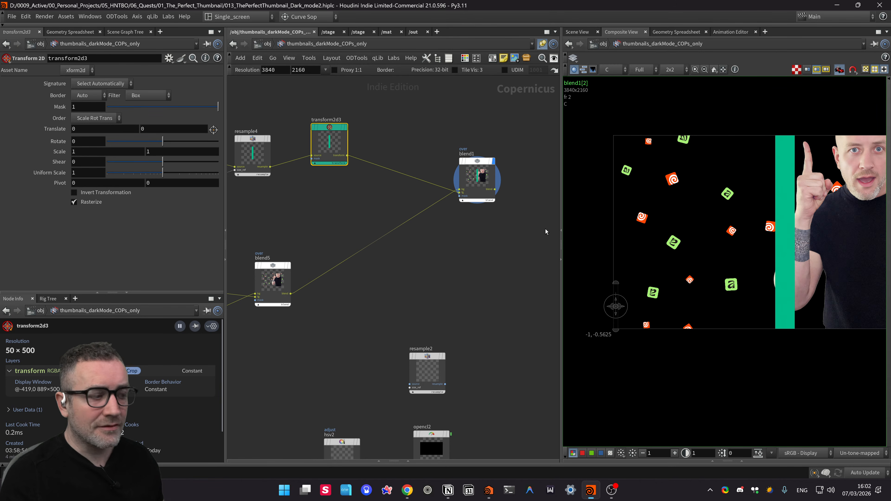
middle_drag(431, 255, 448, 265)
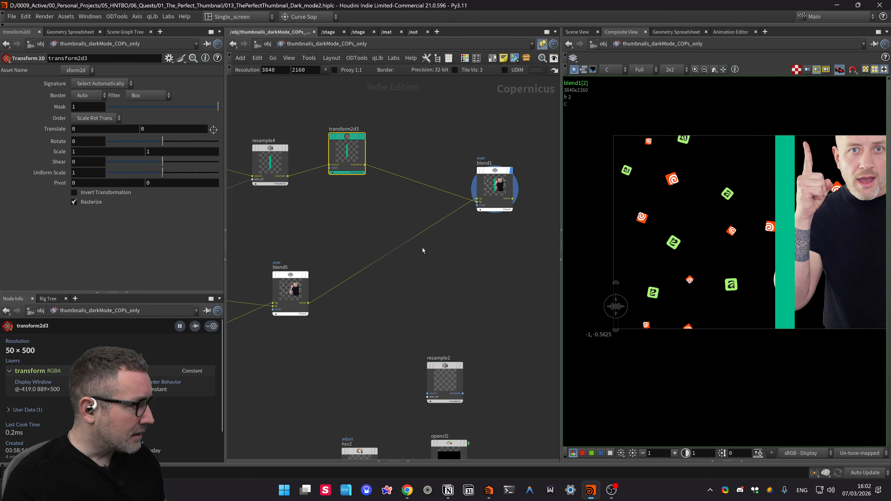
drag(501, 171, 448, 175)
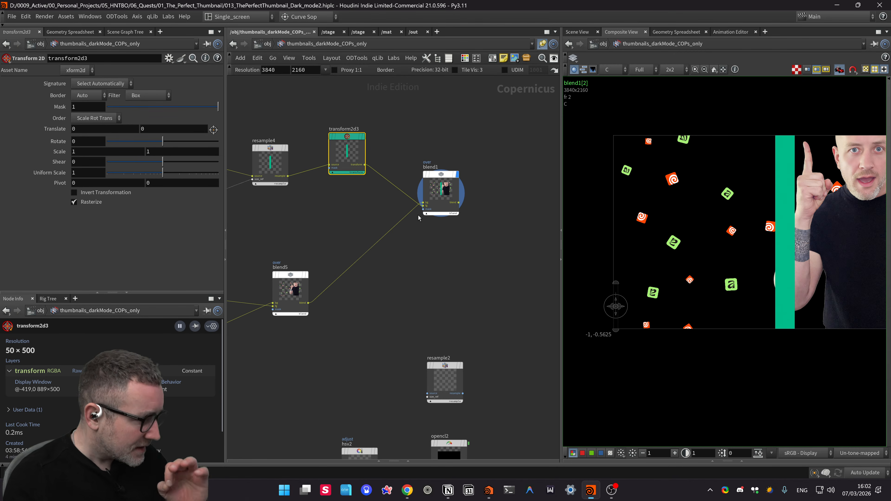
middle_drag(478, 248, 528, 243)
drag(393, 134, 388, 148)
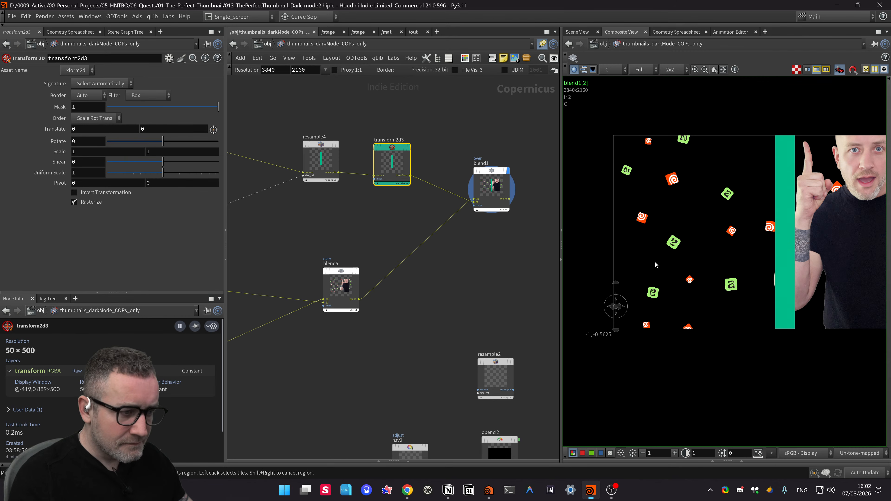
middle_drag(455, 244, 453, 245)
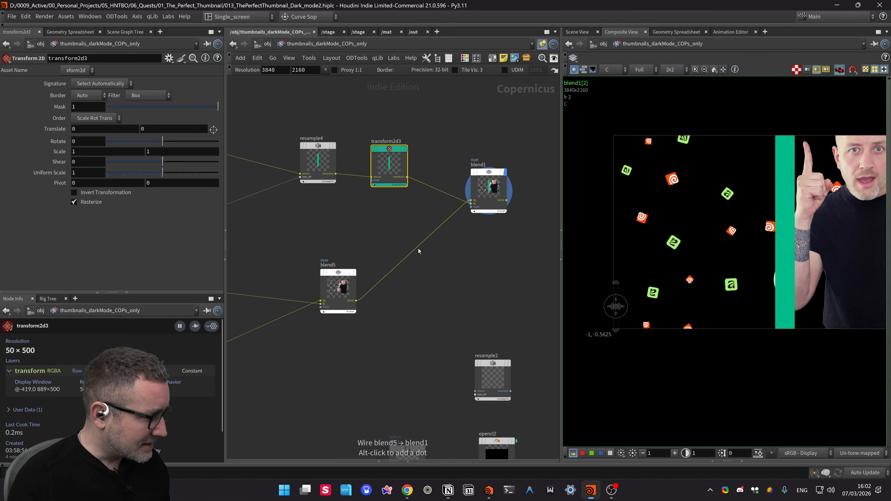
middle_drag(404, 258, 373, 219)
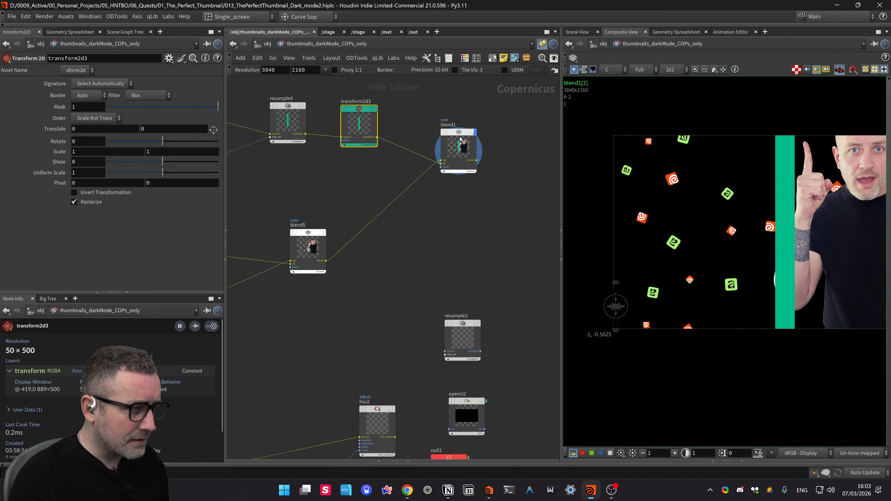
drag(460, 143, 455, 161)
Step: Look over the network branches feeding blend1 and the loose nodes around them
middle_drag(535, 195, 527, 186)
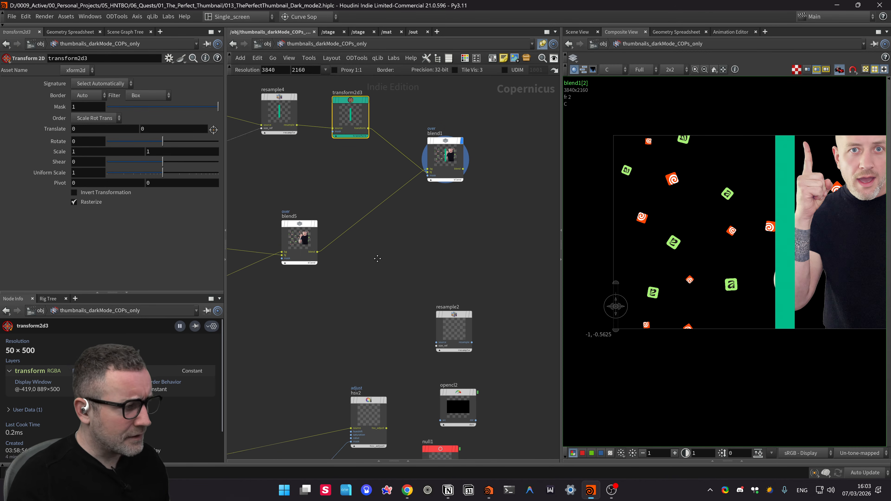
middle_drag(376, 258, 409, 201)
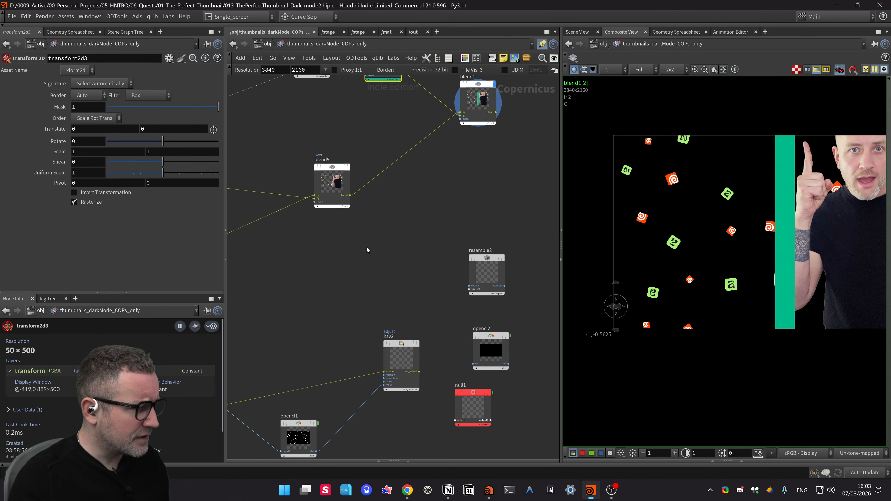
middle_drag(422, 200, 424, 230)
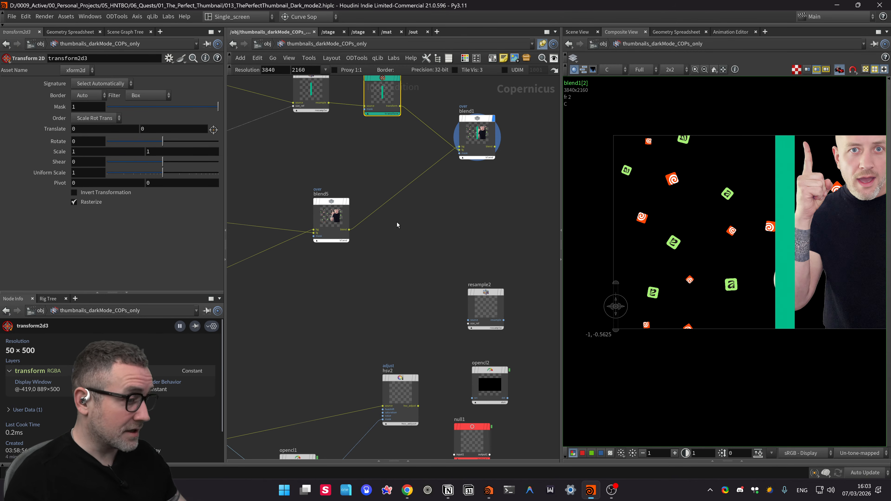
middle_drag(397, 222, 391, 273)
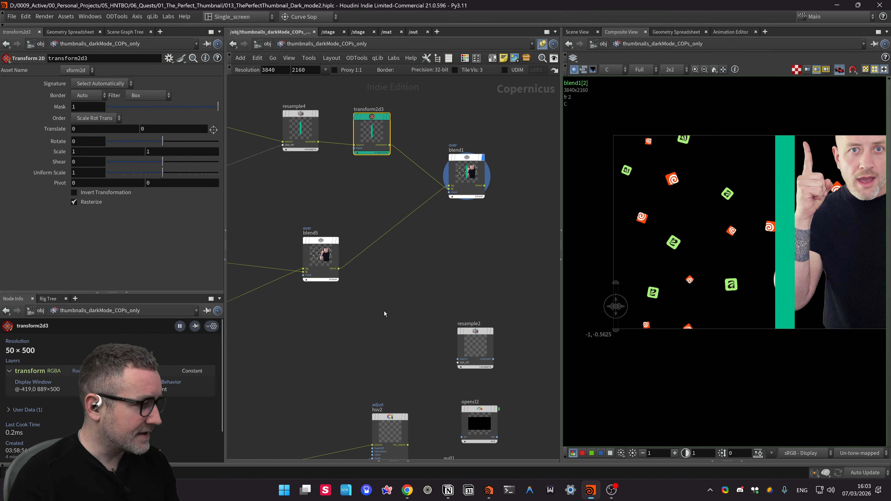
scroll(369, 326, down, 3)
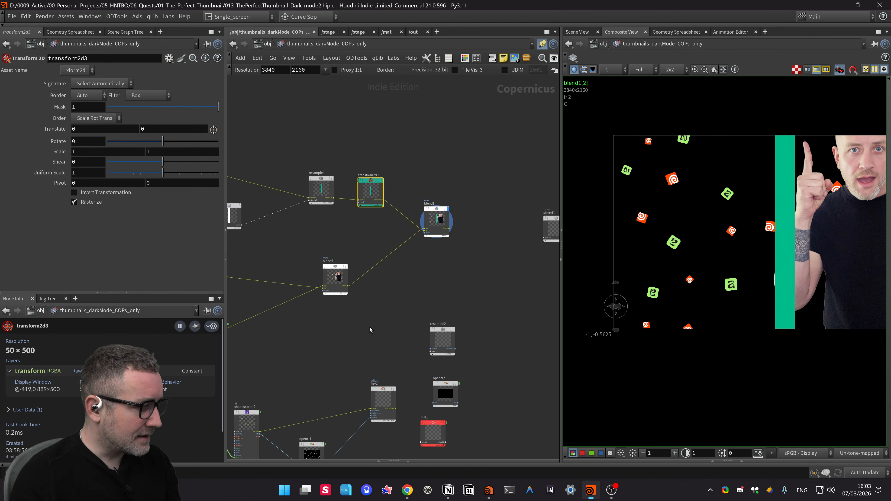
middle_drag(369, 327, 376, 254)
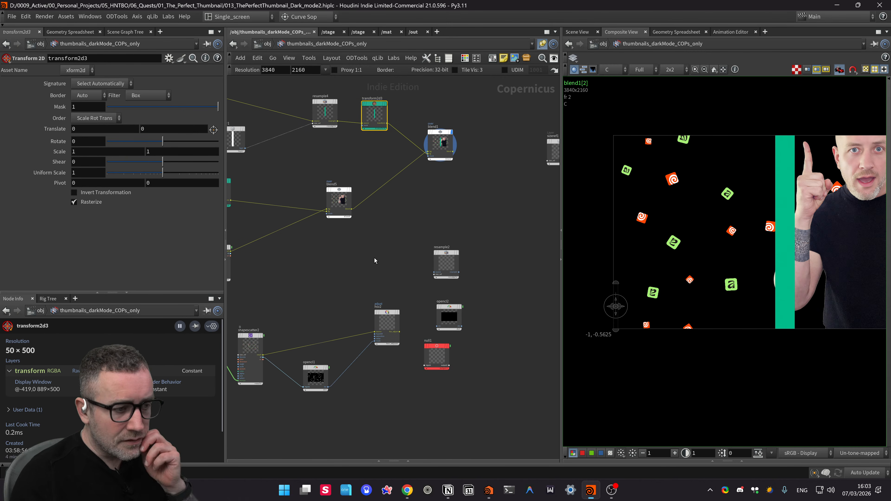
middle_drag(387, 263, 445, 264)
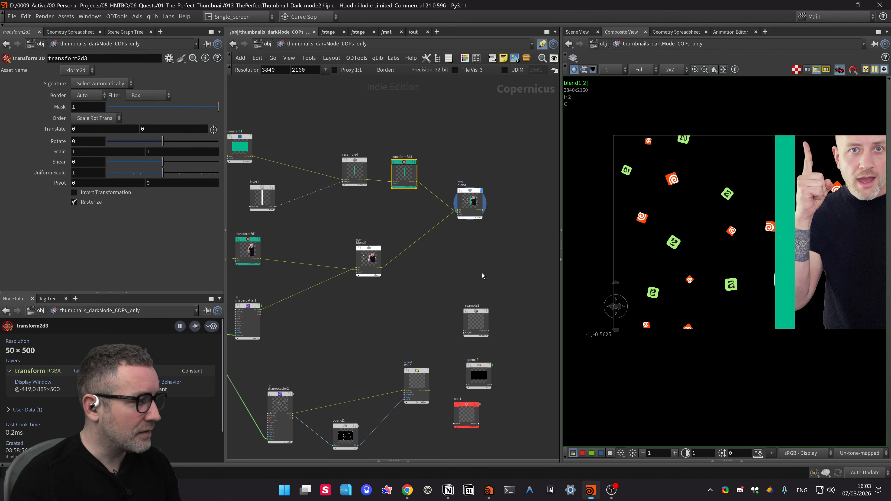
scroll(369, 283, down, 1)
middle_drag(406, 289, 409, 269)
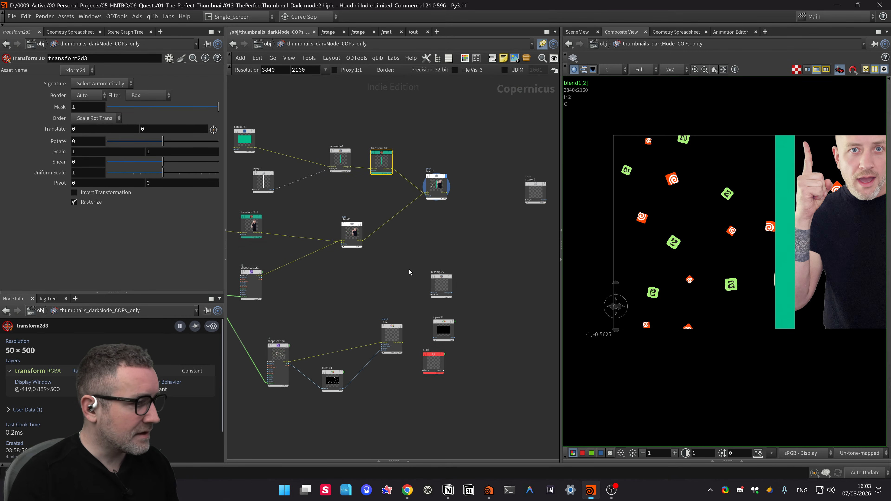
Step: Switch to the browser whiteboard showing the display window and data window notes
key(ctrl+super+Left)
click(541, 223)
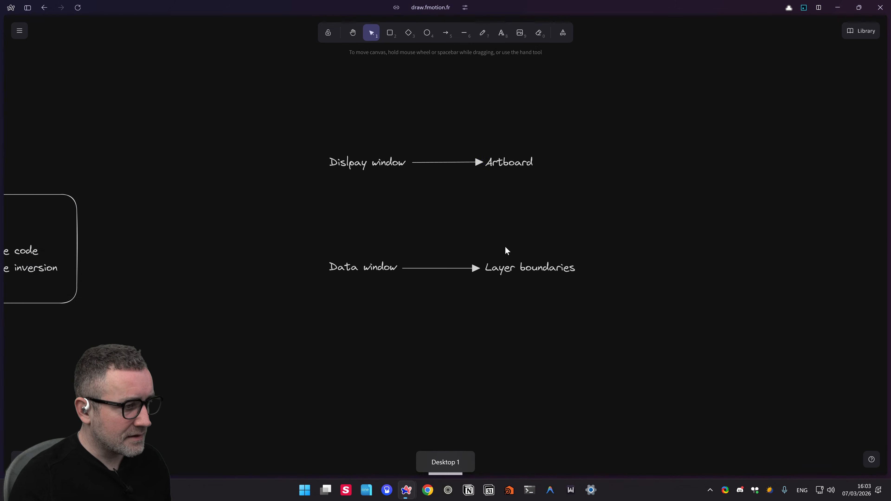
Step: Strike out the "data Window" item in the 07/03/2026 list with a copy of the line crossing out "bindings"
middle_drag(341, 258, 644, 237)
ctrl+scroll(392, 284, down, 2)
middle_drag(207, 344, 582, 326)
click(397, 204)
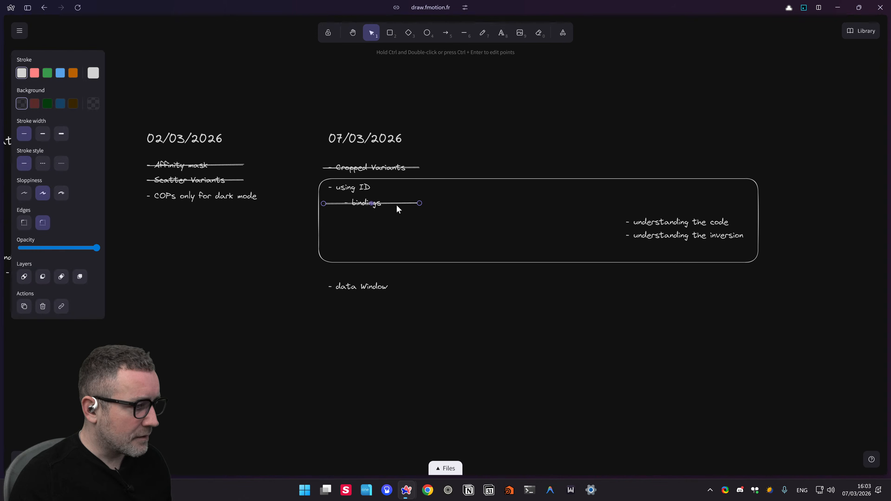
alt+shift+drag(397, 203, 388, 286)
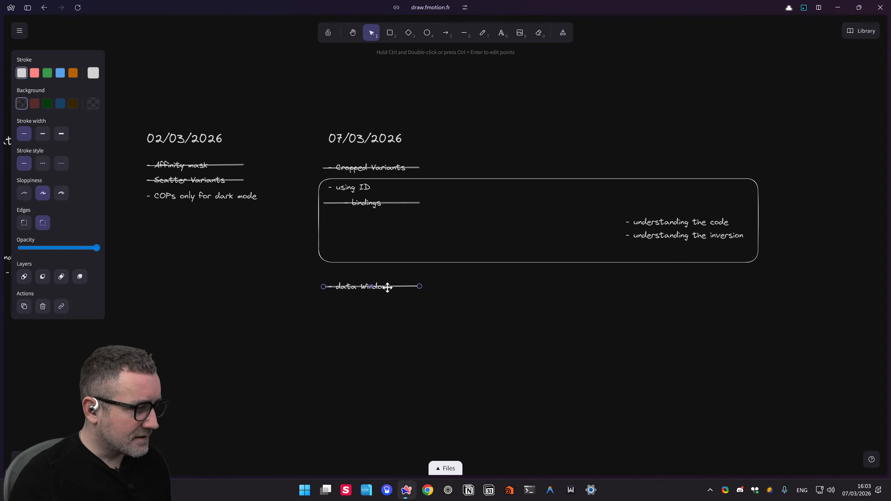
click(133, 230)
middle_drag(236, 348, 209, 308)
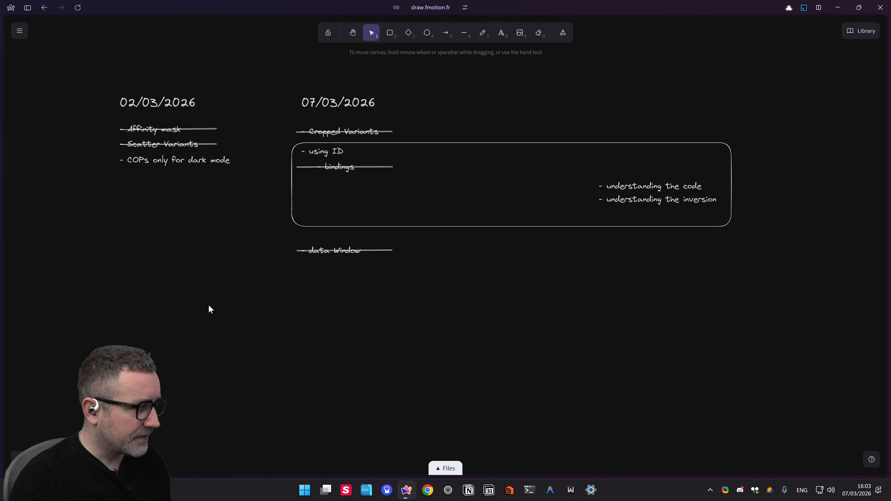
middle_drag(498, 340, 384, 306)
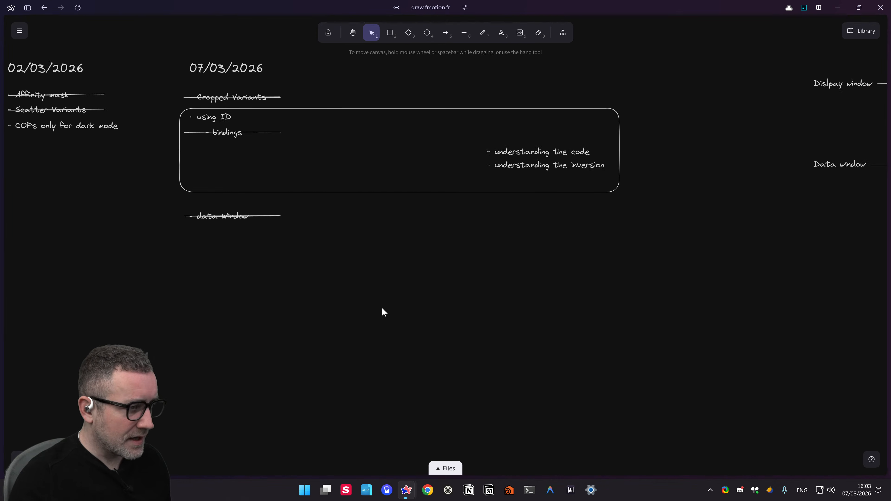
Step: Switch back to Houdini and delete remap1 and the adjacent node that follow the resample in the logo branch
key(ctrl+super+Right)
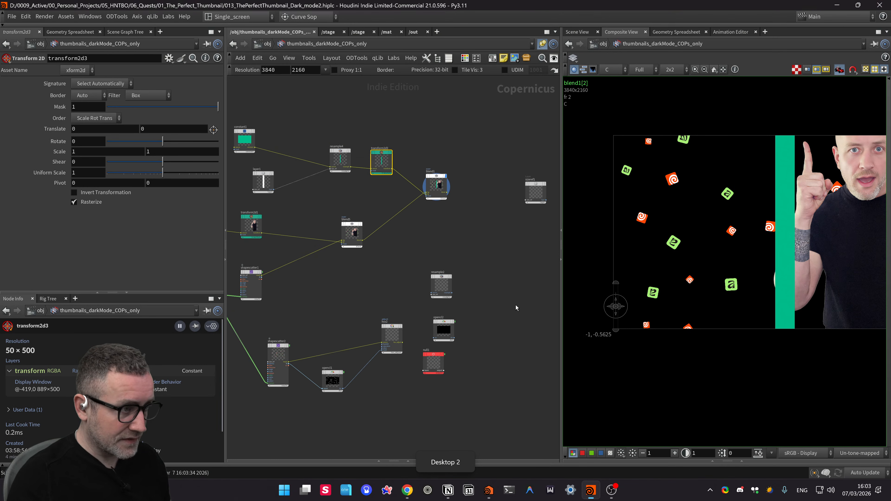
middle_drag(466, 285, 504, 246)
scroll(502, 248, down, 1)
scroll(377, 248, down, 2)
middle_drag(379, 248, 396, 266)
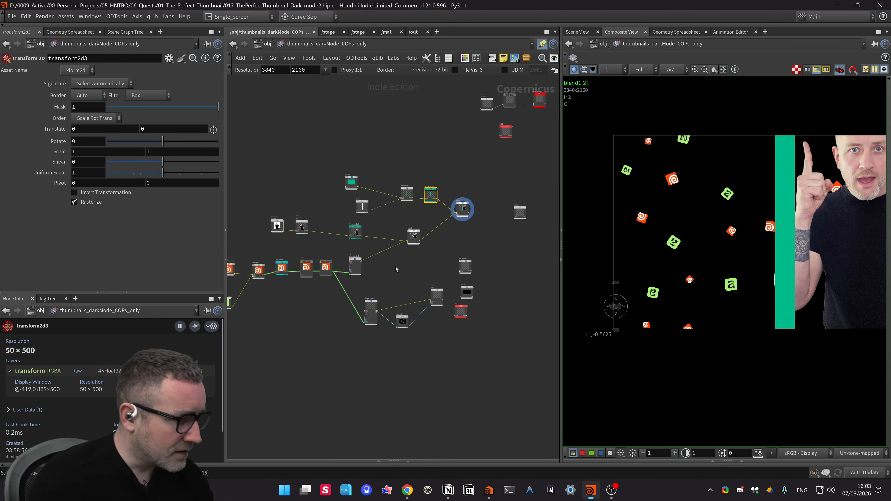
scroll(412, 275, down, 3)
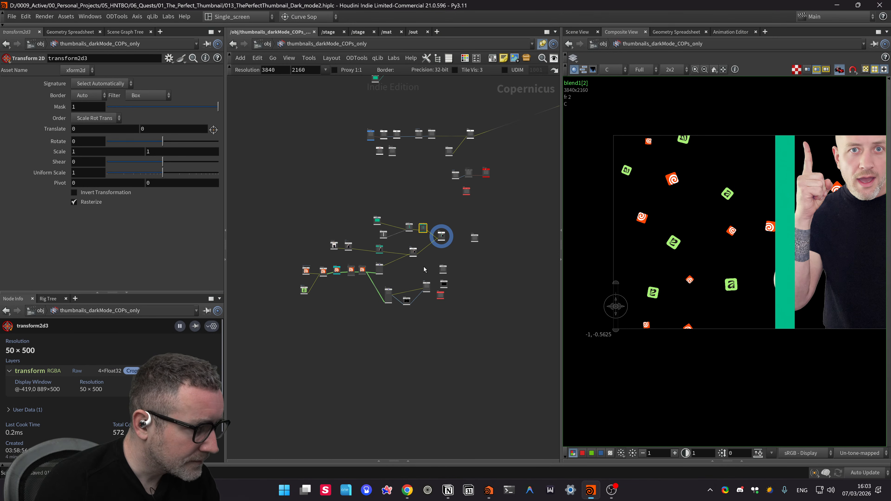
scroll(424, 266, up, 5)
scroll(427, 267, down, 3)
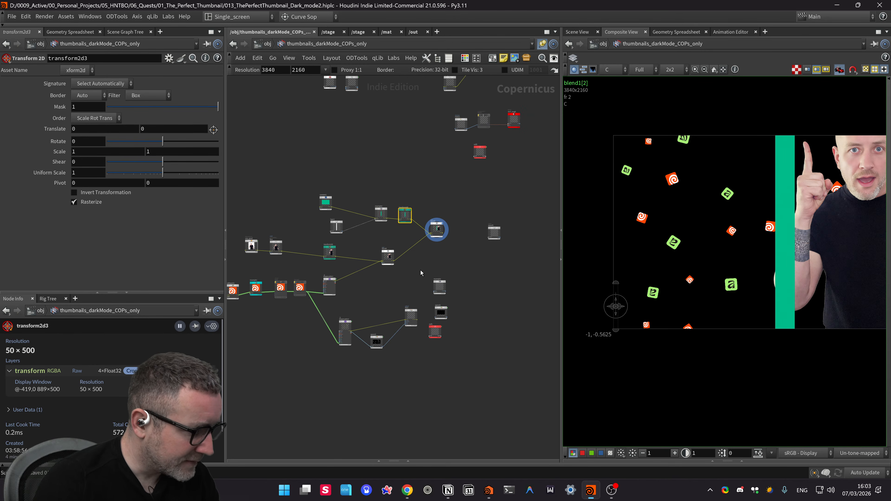
middle_drag(417, 302, 427, 252)
scroll(303, 278, up, 3)
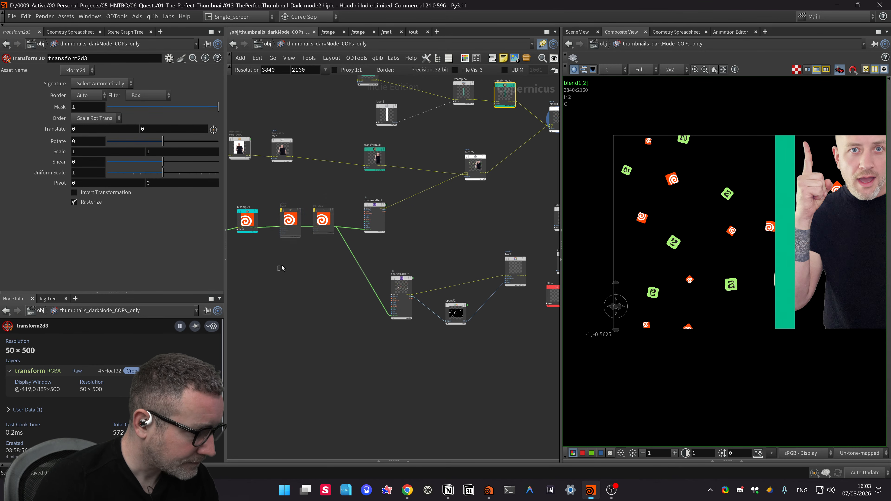
drag(278, 270, 342, 200)
key(Tab)
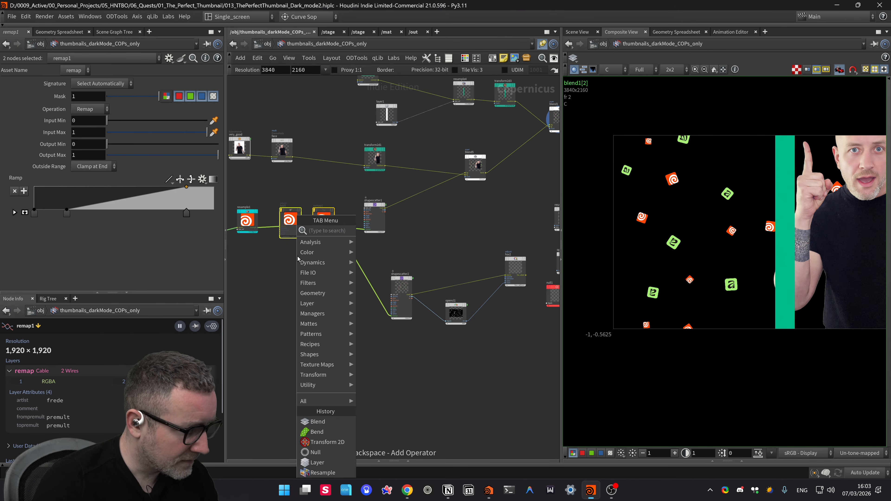
key(Escape)
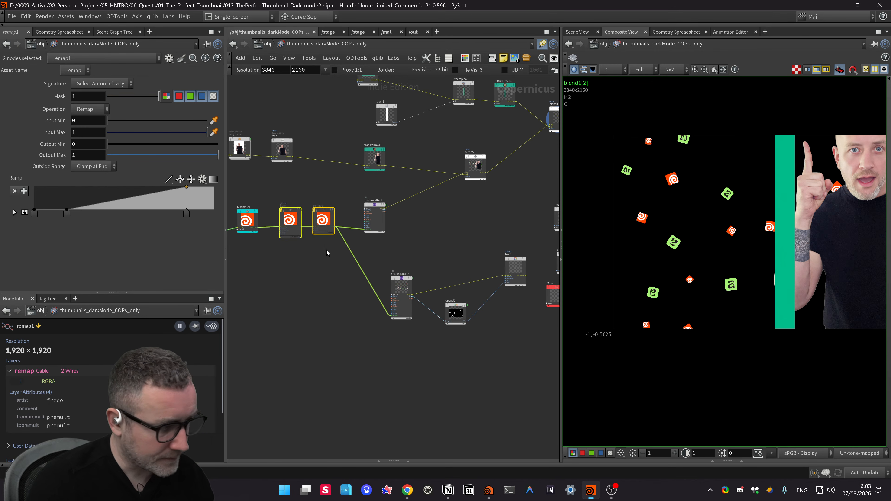
key(Delete)
Step: Detach opencl1 from its wires and delete the shapescatter2 node
middle_drag(309, 249, 231, 207)
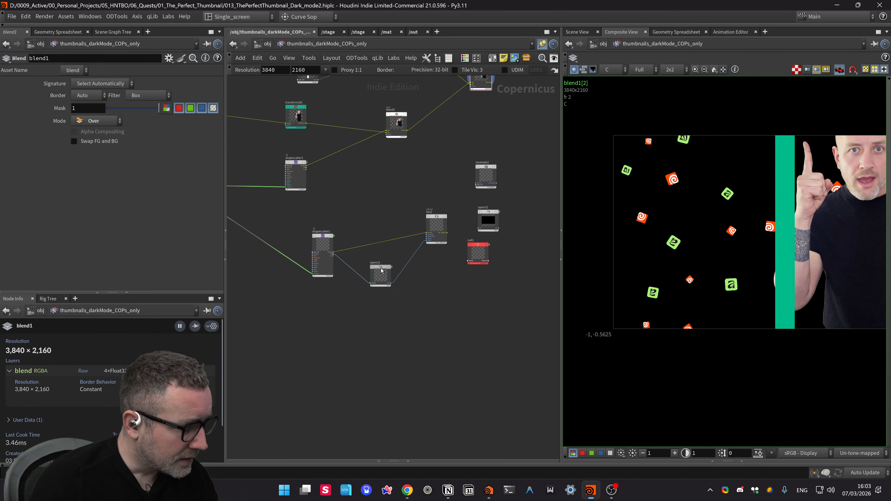
mouse_move(377, 266)
mouse_down()
mouse_move(390, 283)
mouse_move(359, 292)
mouse_up()
key(y)
drag(409, 262, 394, 252)
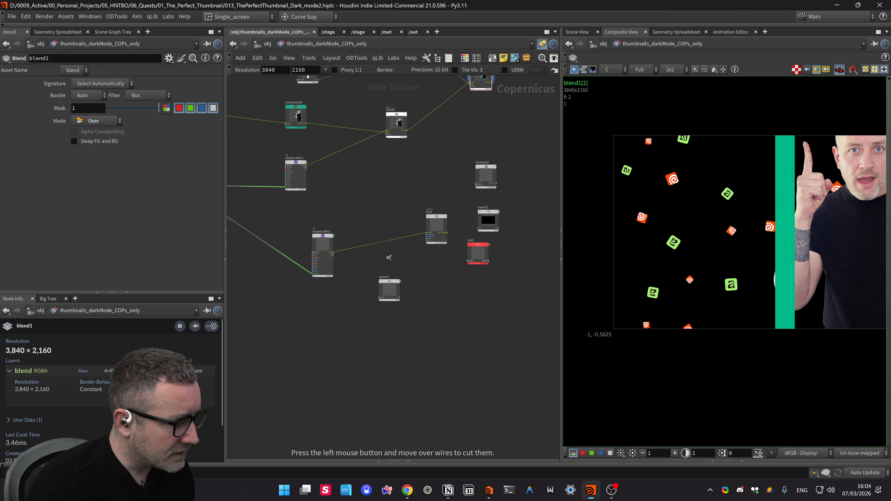
click(330, 243)
key(Tab)
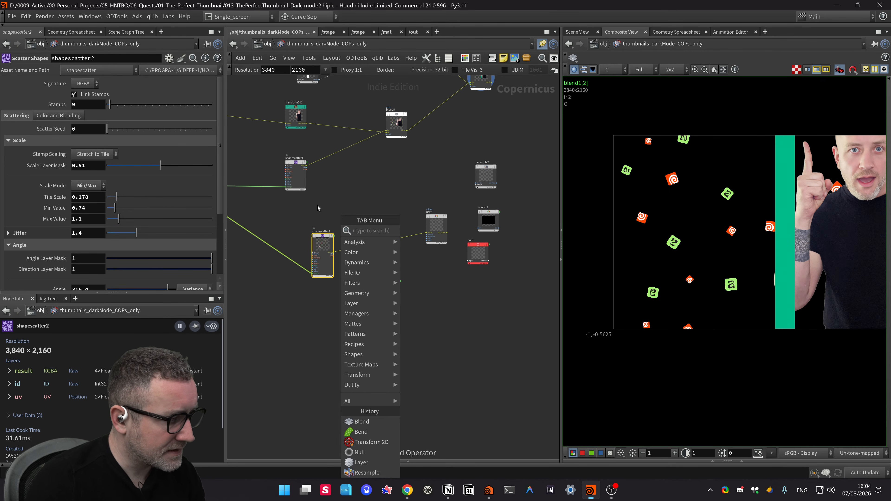
key(Escape)
key(Delete)
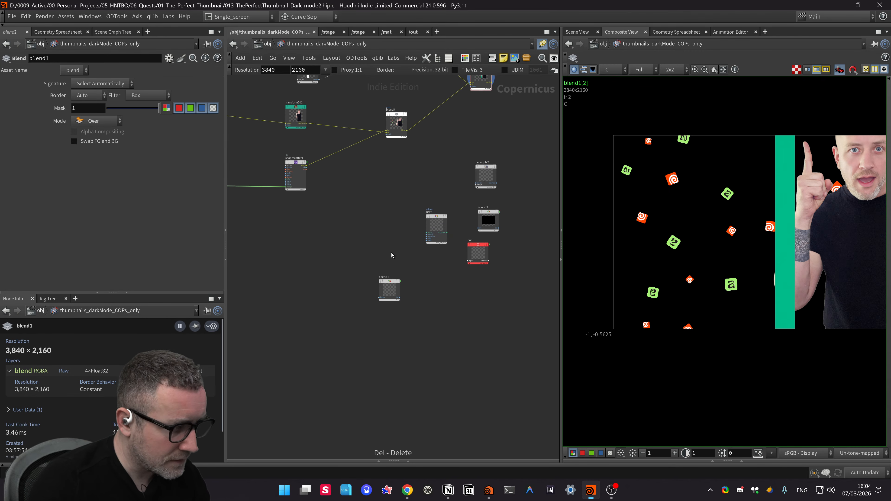
Step: Delete the three unused nodes around the red null below the main branch, keeping the null and opencl1
drag(422, 253, 452, 217)
key(Delete)
click(487, 220)
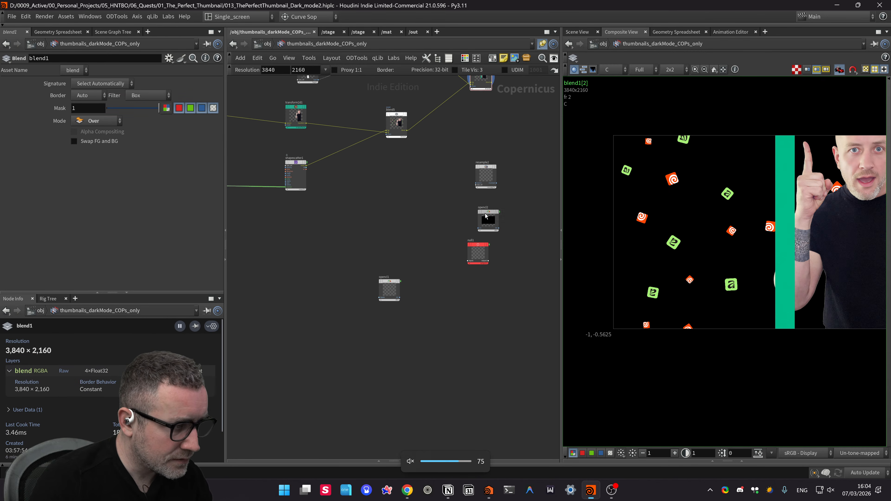
key(Delete)
click(485, 175)
key(Delete)
Step: Delete the green bar branch together with blend1, plus the loose node beyond it
middle_drag(419, 227, 399, 354)
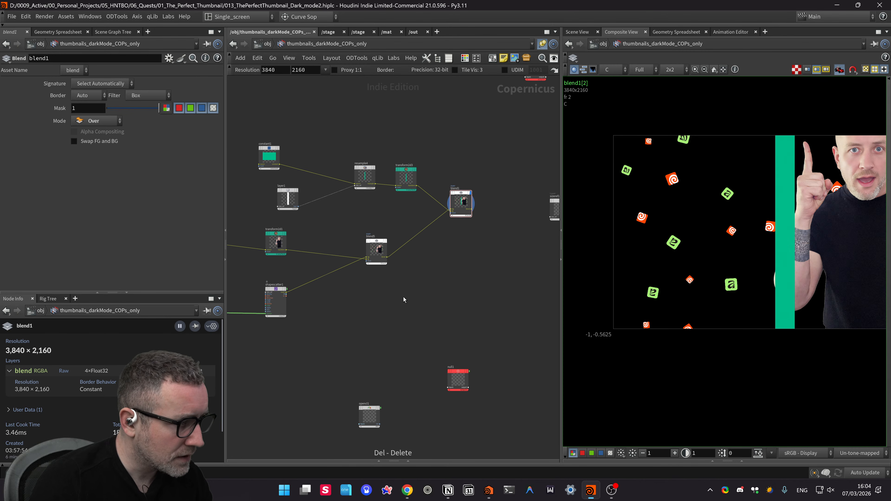
drag(233, 105, 439, 221)
key(Delete)
key(Delete)
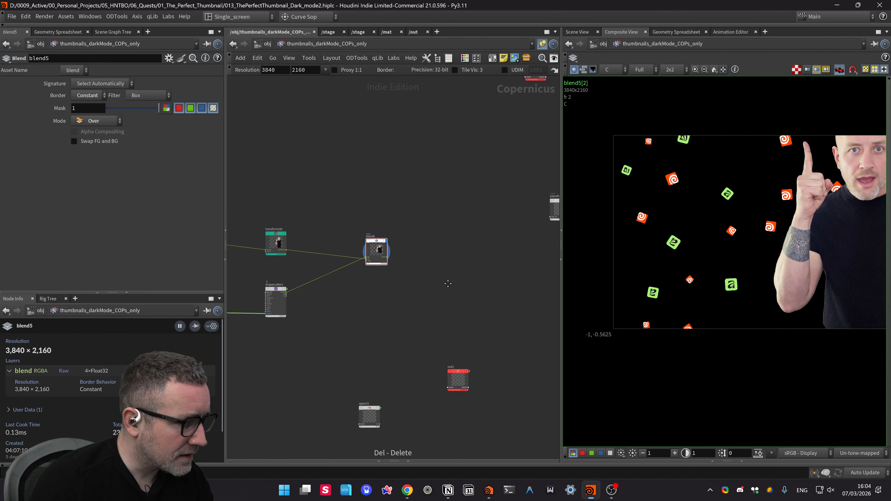
middle_drag(448, 284, 386, 255)
click(506, 178)
key(Delete)
Step: Remove the entire eight-node purple and green gradient test network above the other branches
scroll(441, 271, down, 4)
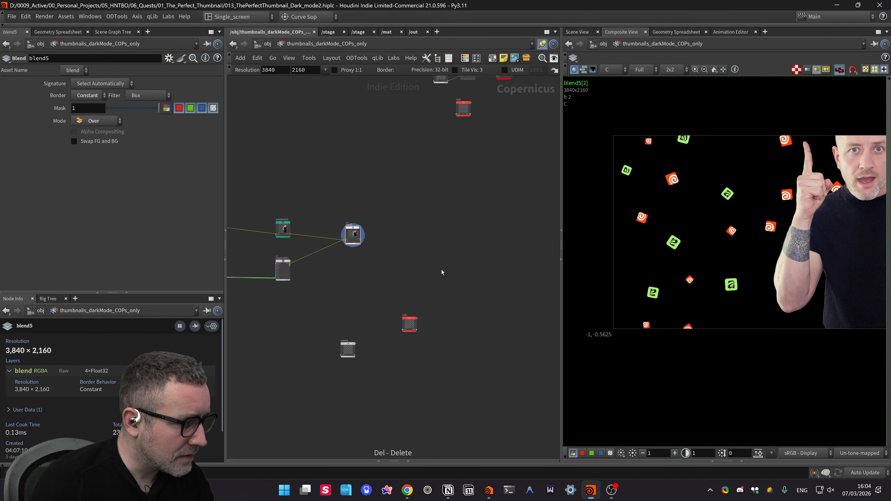
middle_drag(459, 268, 439, 335)
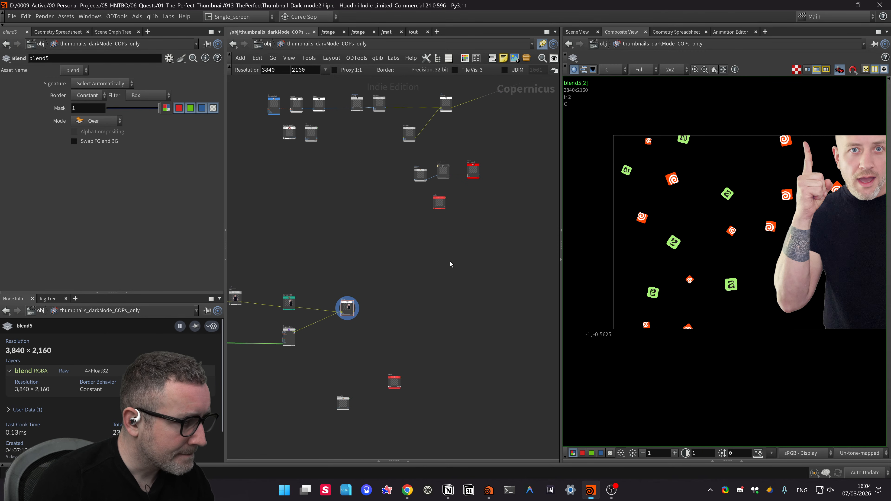
scroll(451, 266, down, 3)
middle_drag(438, 252, 410, 296)
mouse_move(456, 273)
middle_down()
mouse_move(300, 314)
mouse_move(456, 272)
middle_up()
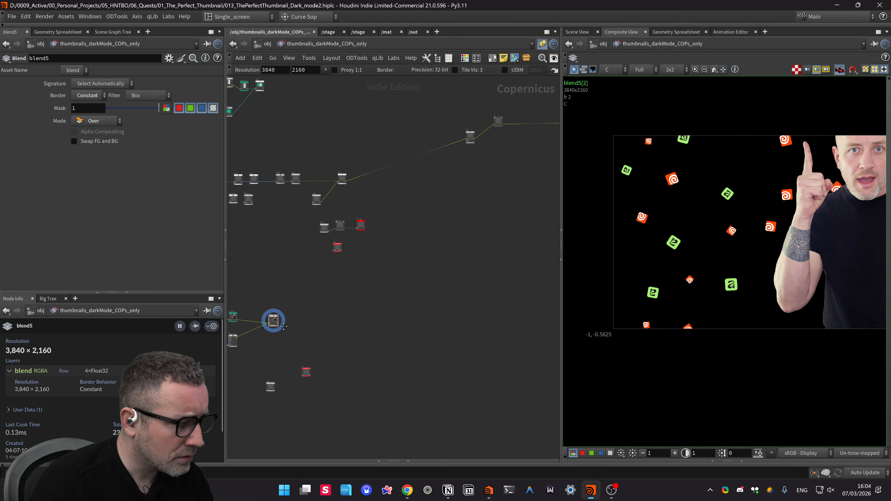
middle_drag(282, 323, 439, 341)
scroll(384, 274, down, 3)
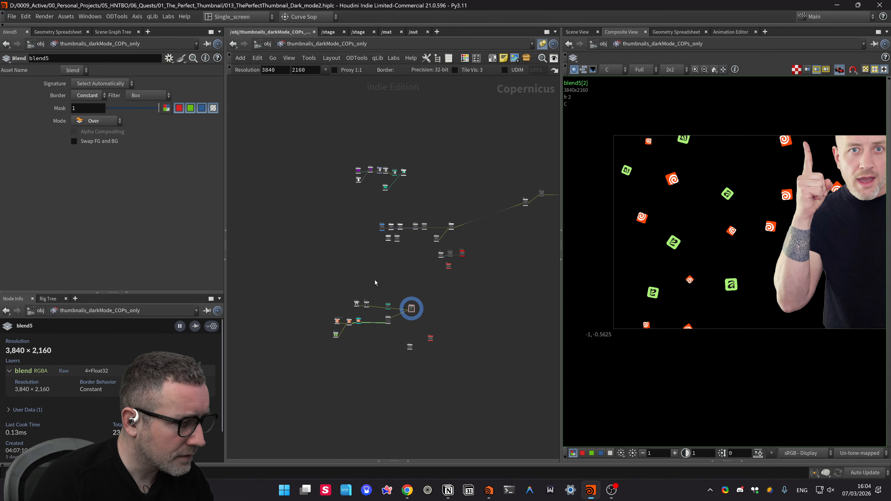
scroll(371, 179, up, 5)
middle_drag(481, 244, 465, 263)
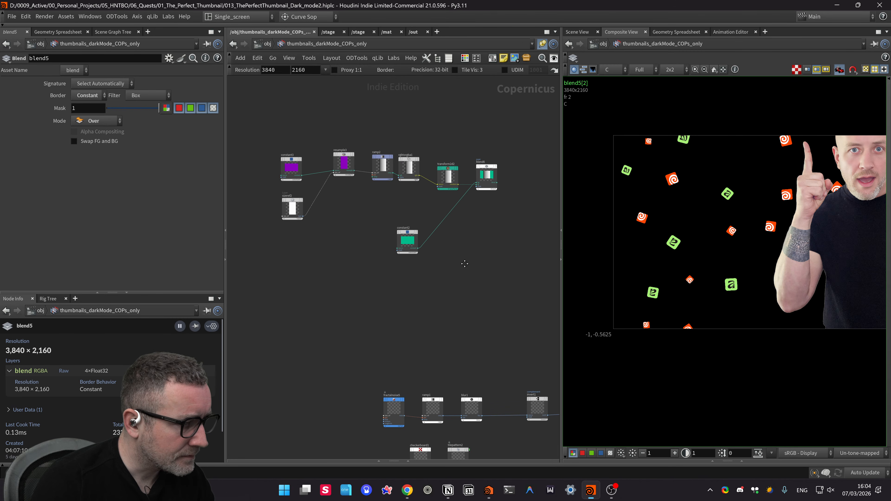
drag(516, 129, 245, 279)
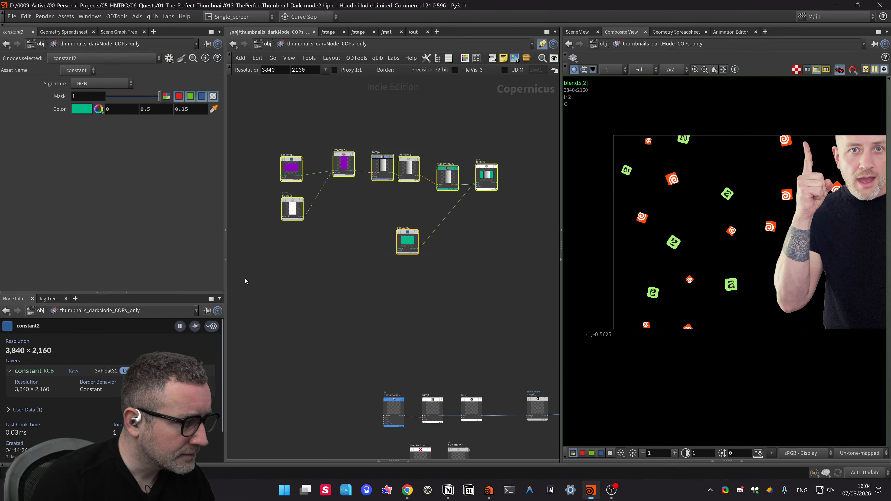
key(ctrl+x)
Step: Look over the upper background network through to its red output null
scroll(337, 299, down, 1)
middle_drag(489, 297, 237, 250)
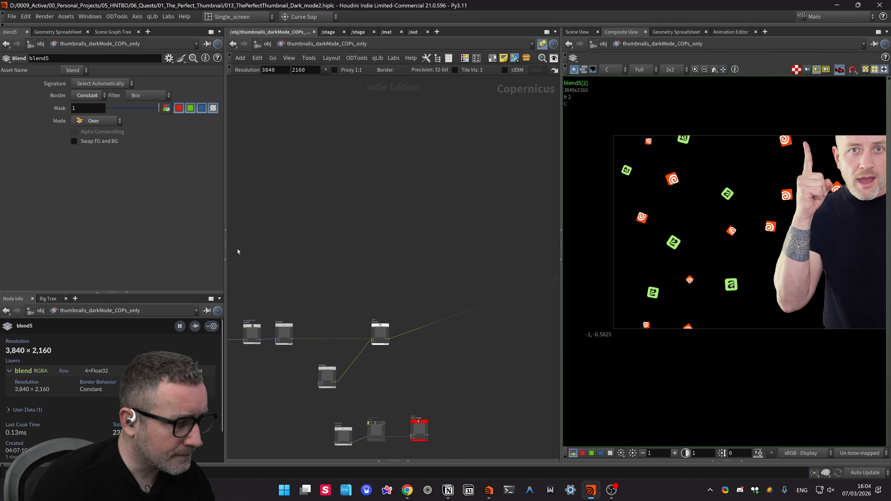
scroll(307, 265, down, 3)
middle_drag(504, 265, 354, 260)
scroll(454, 251, up, 4)
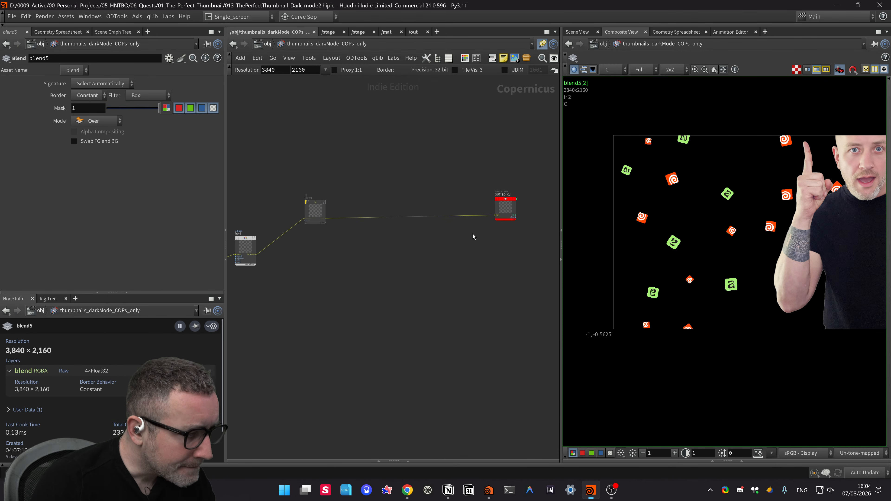
middle_drag(351, 266, 531, 239)
scroll(519, 240, down, 3)
scroll(357, 306, down, 3)
middle_drag(351, 301, 366, 209)
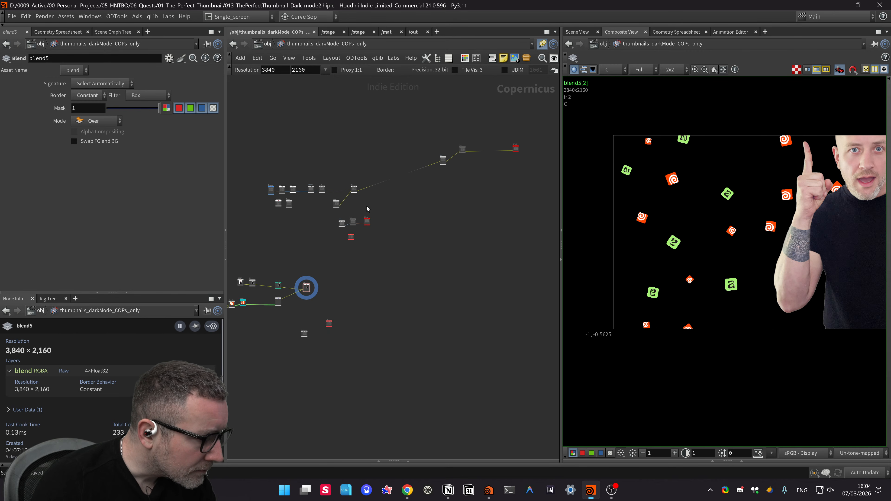
Step: Inspect the fractal noise branch, the loose opencl1 and null nodes, and the branches feeding blend5
scroll(261, 188, up, 5)
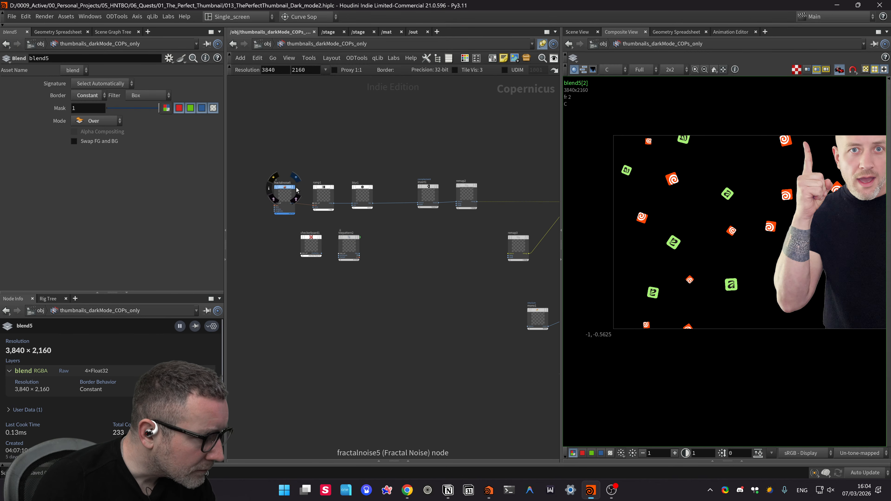
scroll(453, 310, down, 4)
middle_drag(454, 310, 334, 243)
scroll(384, 299, down, 1)
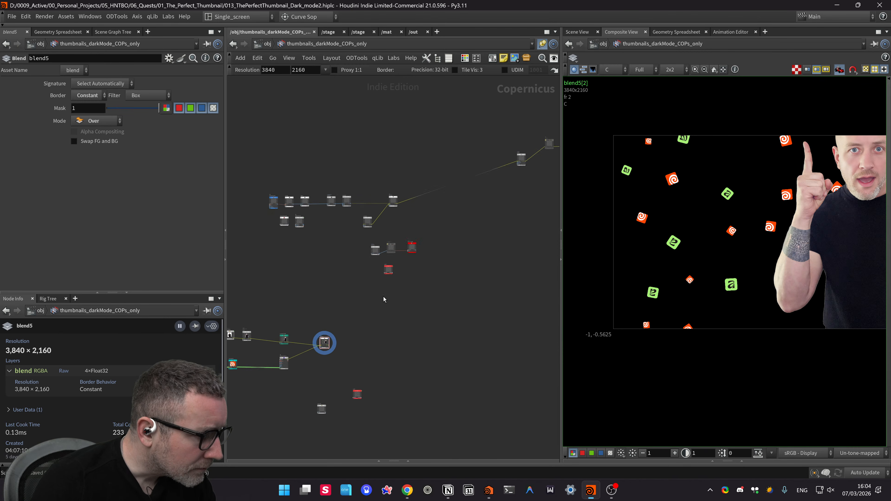
middle_drag(374, 397, 408, 237)
scroll(366, 252, up, 5)
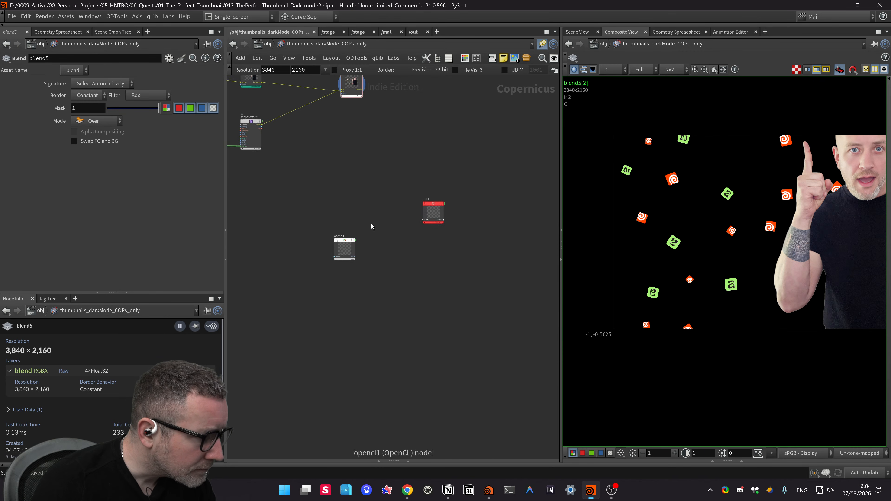
middle_drag(398, 179, 385, 265)
scroll(386, 266, down, 4)
middle_drag(459, 248, 404, 329)
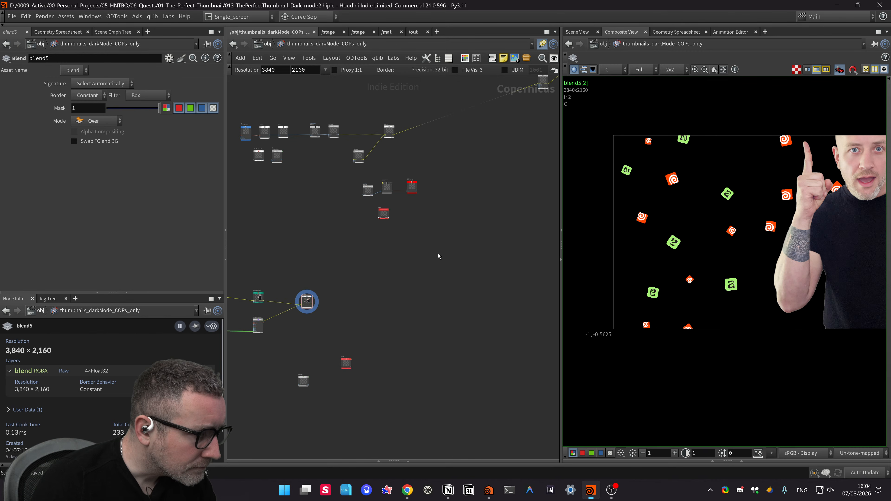
scroll(344, 323, down, 2)
middle_drag(345, 323, 490, 209)
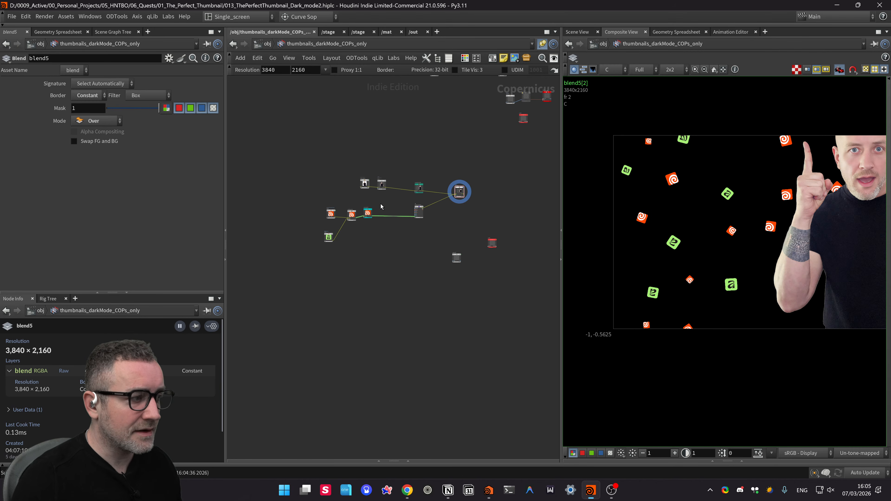
middle_drag(391, 215, 308, 178)
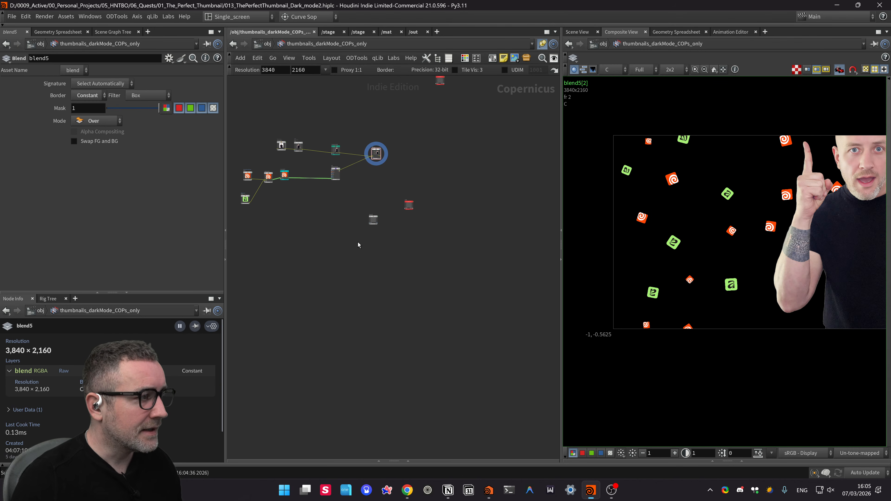